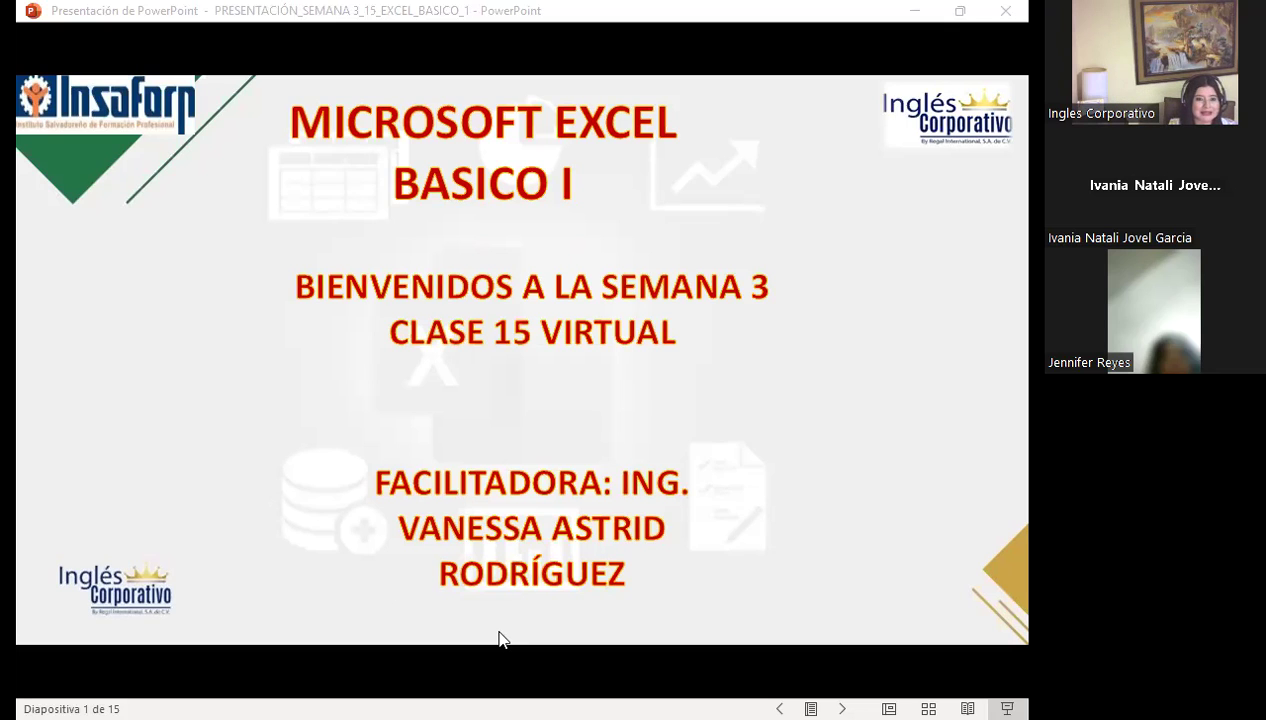
Leave the PowerPoint slideshow and switch to the Firefox course window with Alt+Tab
{"action": "key", "text": "alt+Tab"}
View the Función SI anidada lesson objective, then close that lesson
{"action": "left_click", "coordinate": [723, 49]}
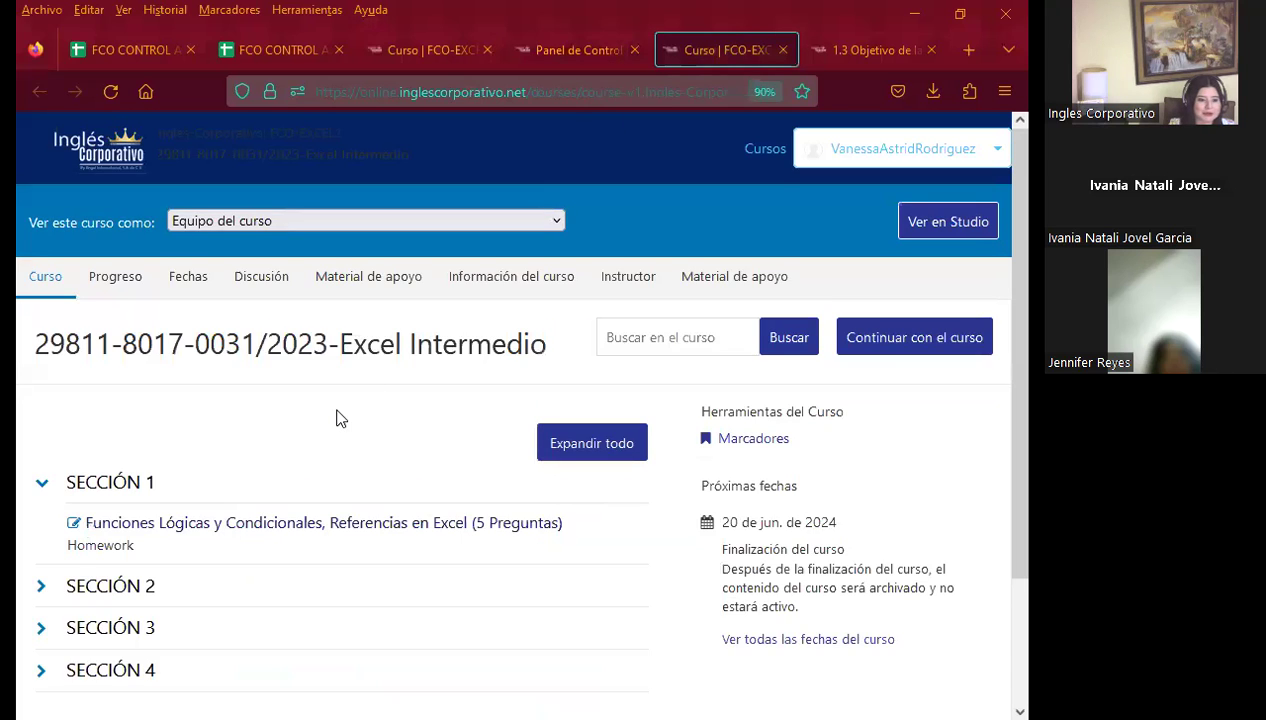
{"action": "scroll", "coordinate": [336, 418], "scroll_direction": "down", "scroll_amount": 3}
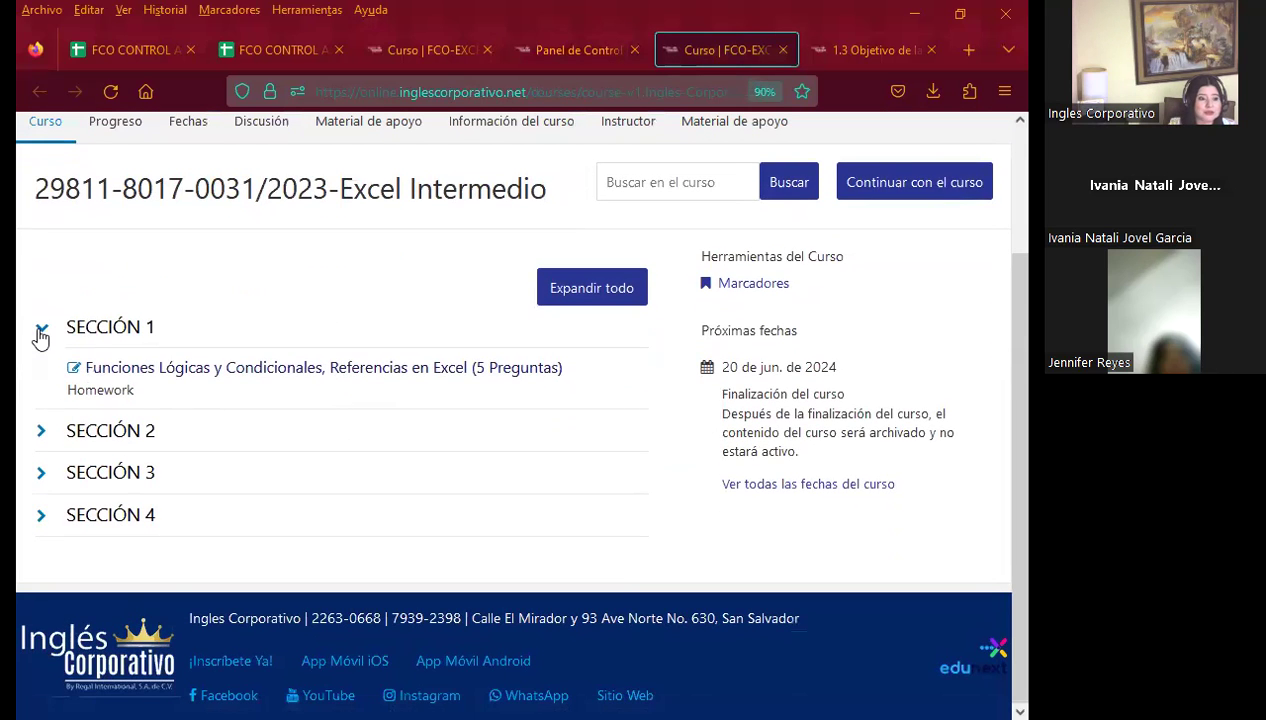
{"action": "left_click", "coordinate": [845, 48]}
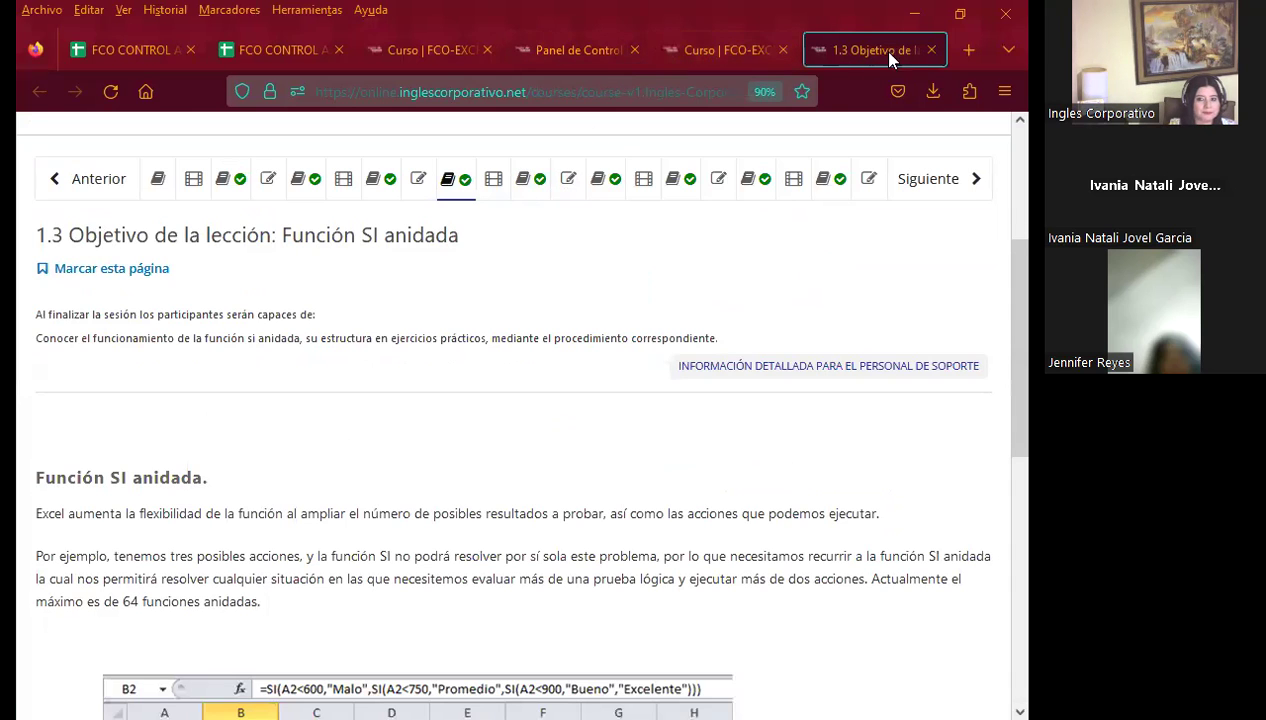
{"action": "left_click", "coordinate": [932, 50]}
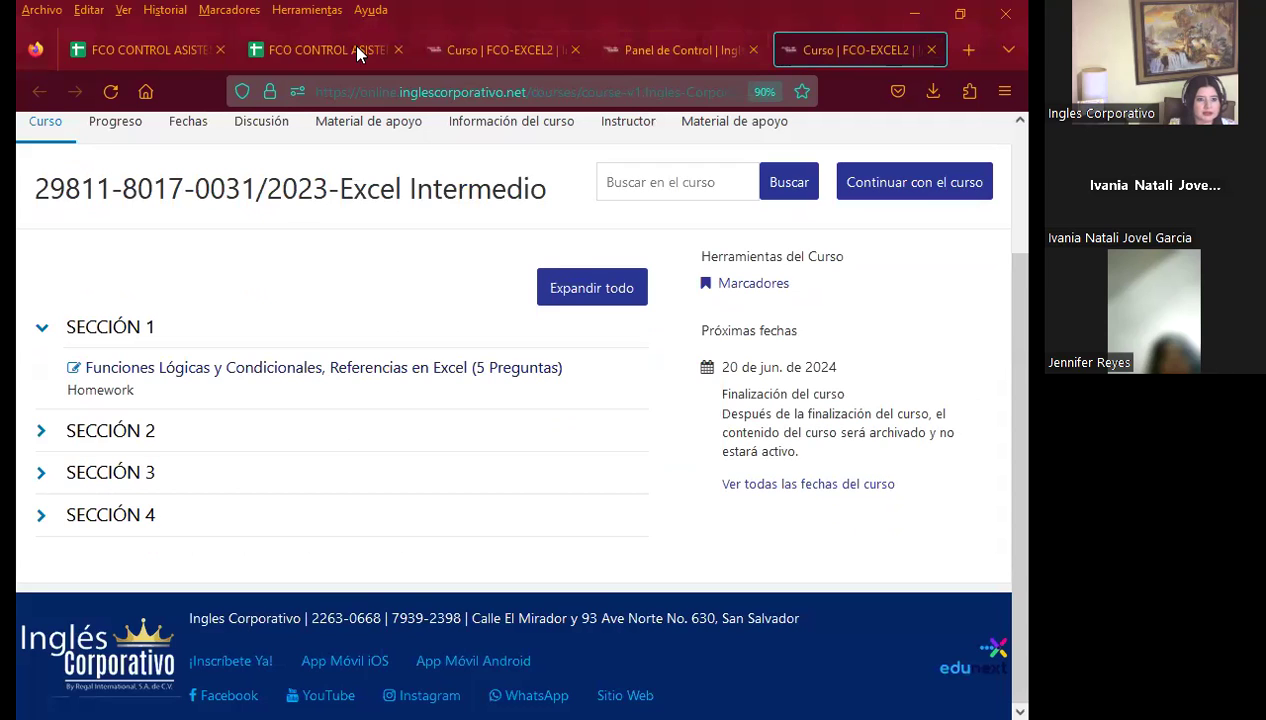
Open the Excel Intermedio course from the Mis cursos dashboard in a new tab and view it
{"action": "left_click", "coordinate": [802, 48]}
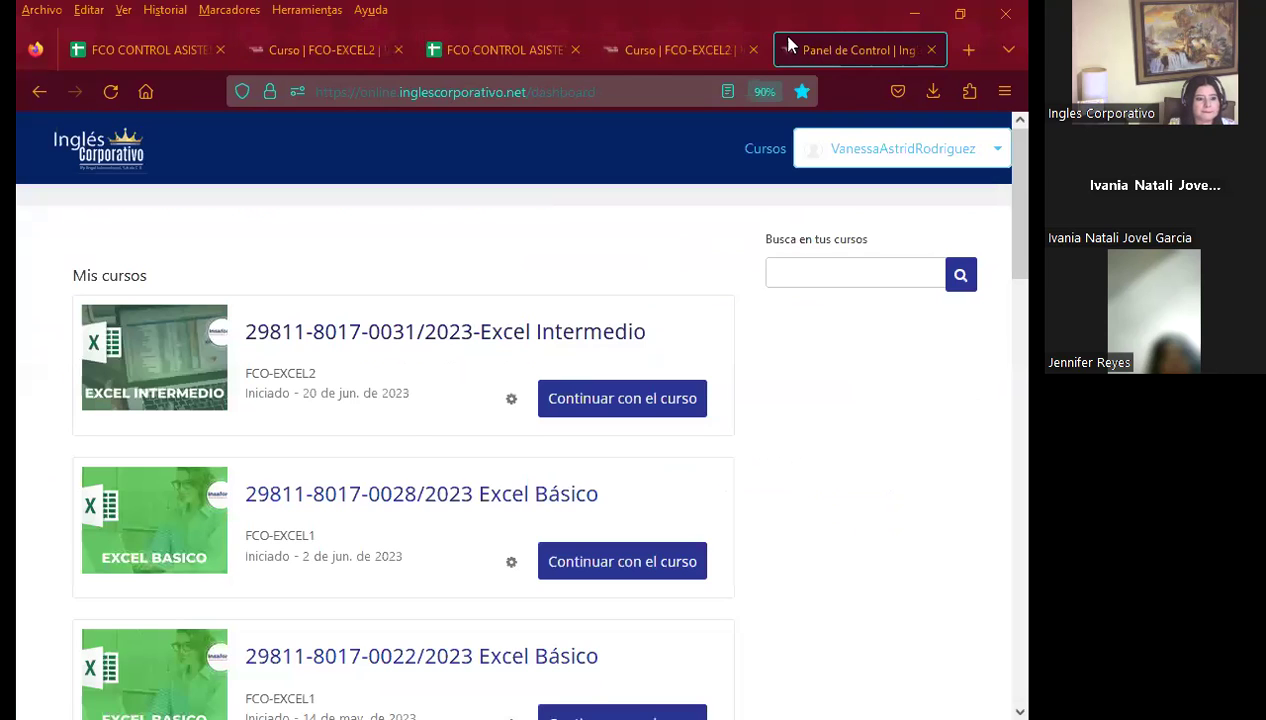
{"action": "middle_click", "coordinate": [388, 500]}
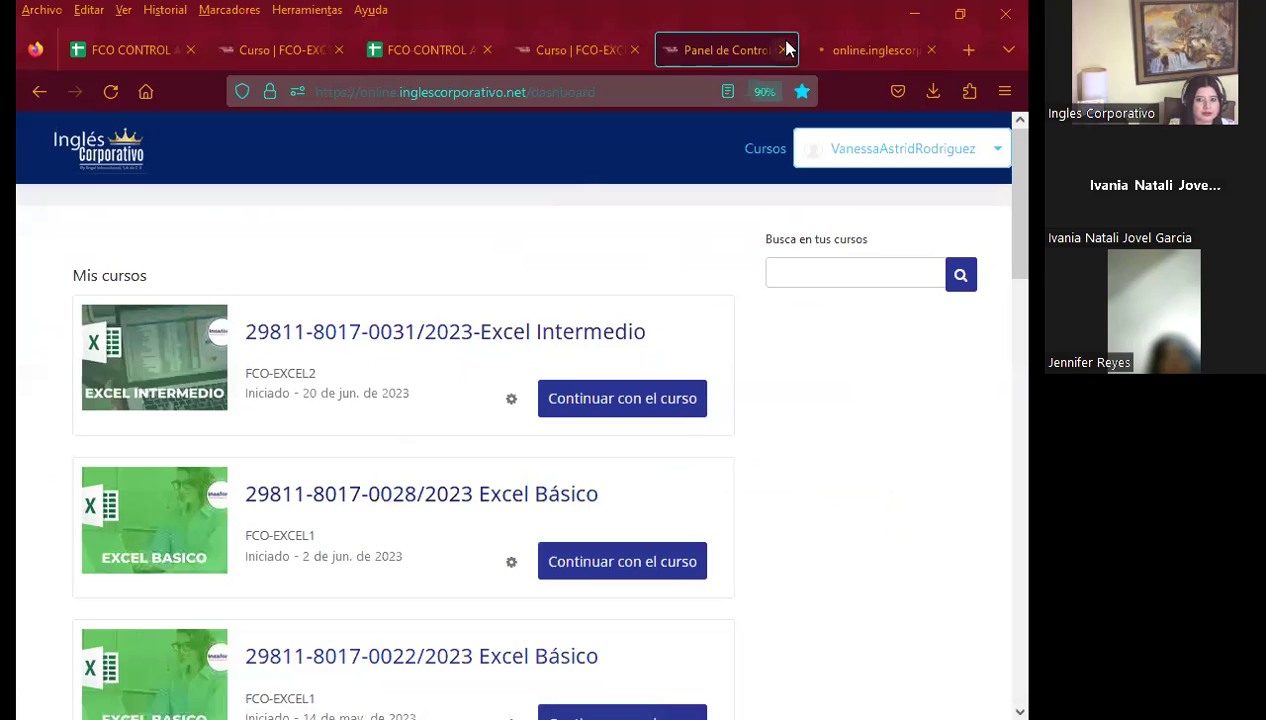
{"action": "left_click", "coordinate": [570, 49]}
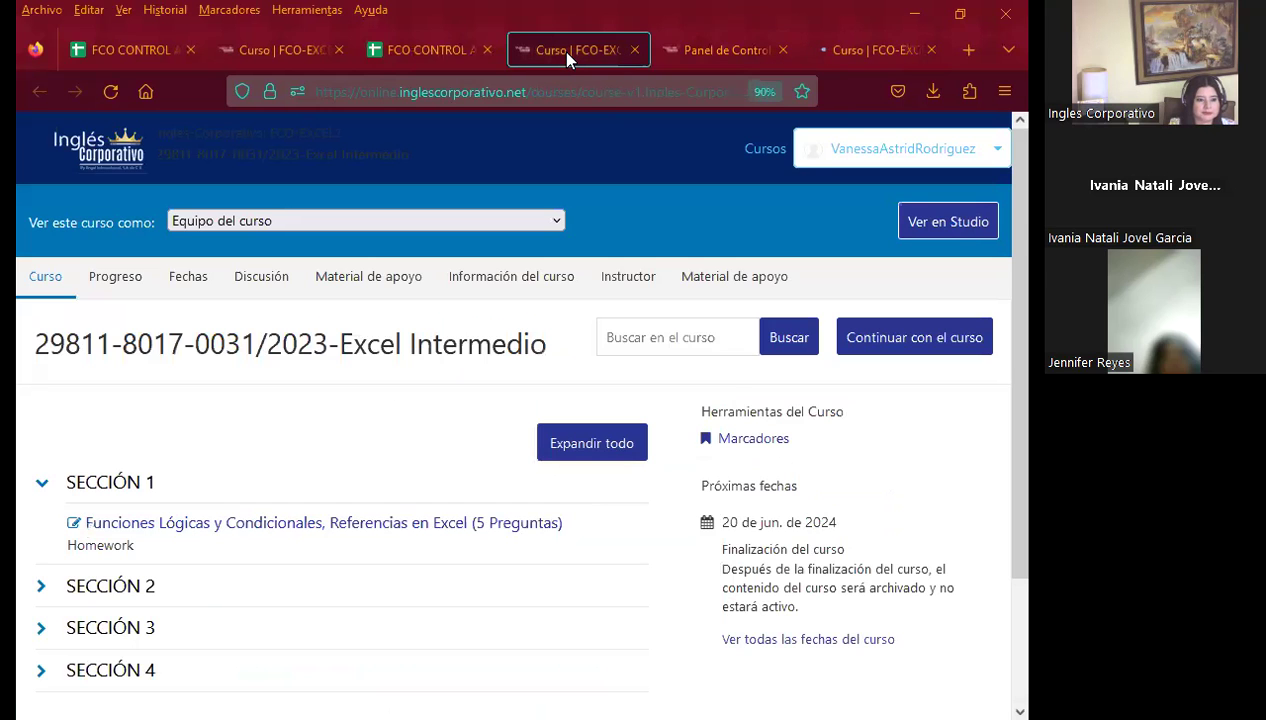
Close Excel Intermedio and open the MANIPULACIÓN DE BASES DE DATOS EN EXCEL quiz from the Excel Básico outline
{"action": "left_click", "coordinate": [634, 49]}
{"action": "left_click", "coordinate": [696, 46]}
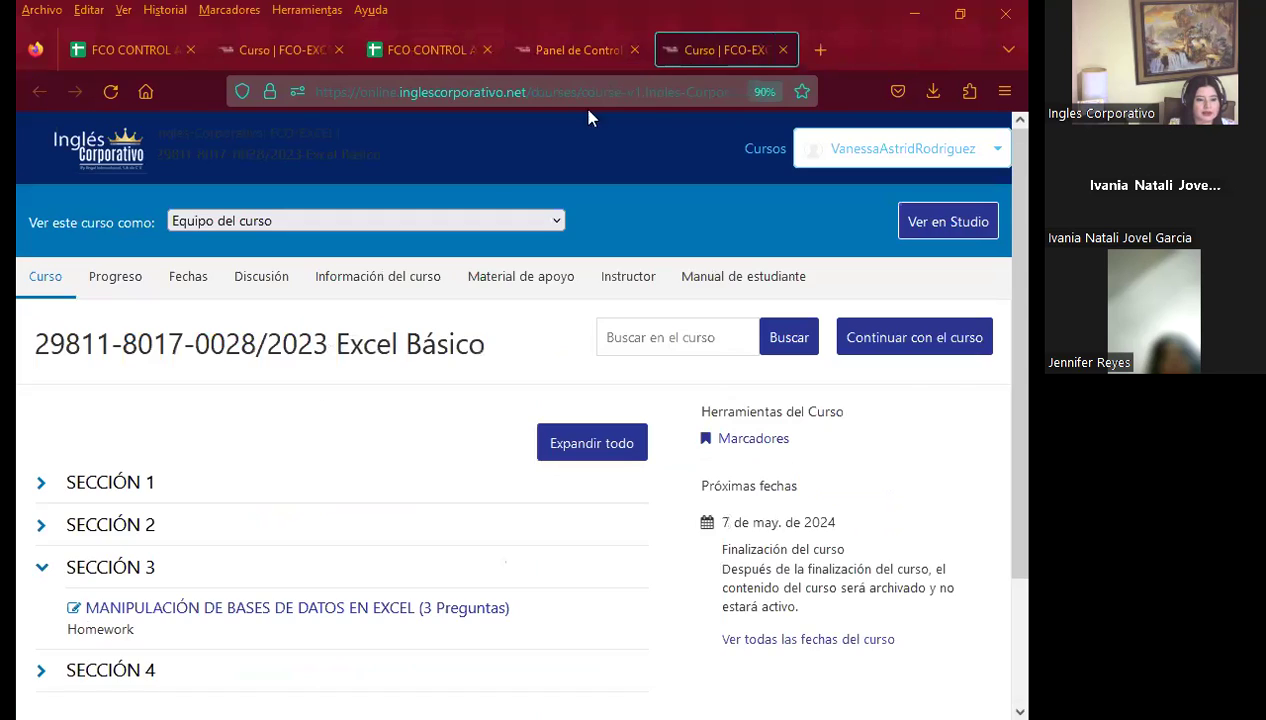
{"action": "scroll", "coordinate": [319, 452], "scroll_direction": "down", "scroll_amount": 3}
{"action": "left_click", "coordinate": [140, 470]}
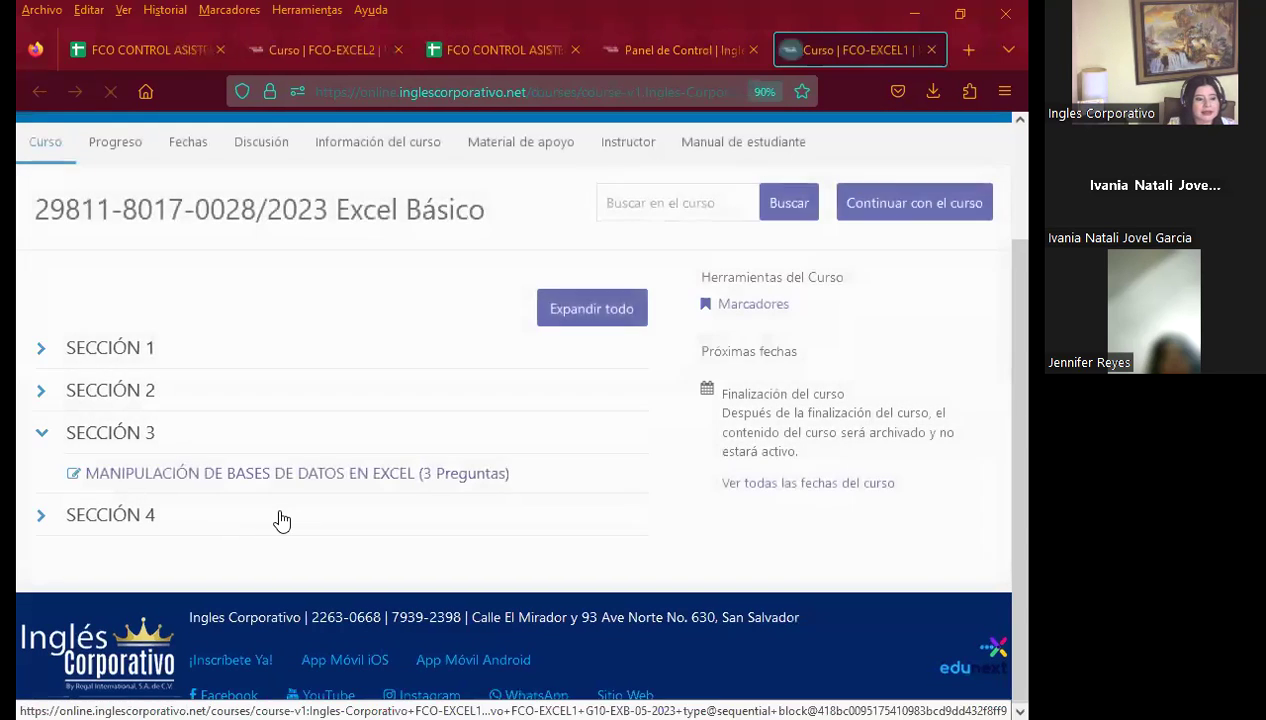
{"action": "middle_click", "coordinate": [231, 460]}
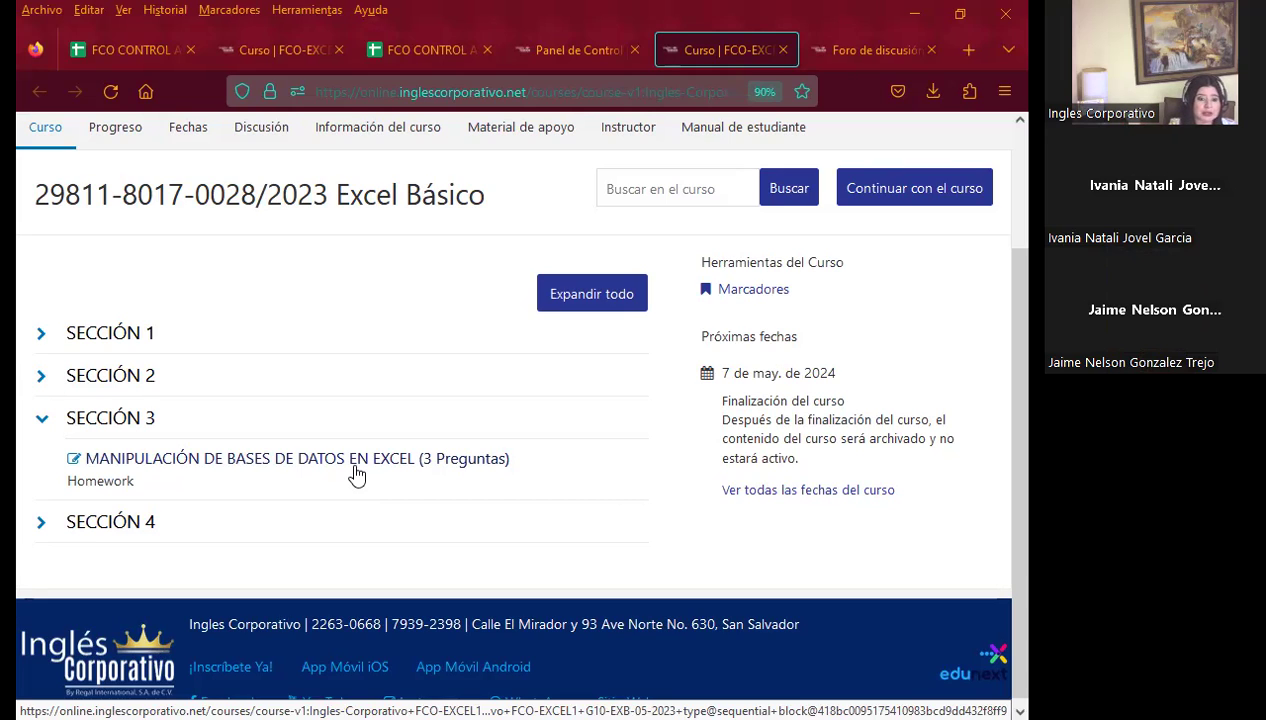
Show the 'Foro de discusión y preguntas clase #15' forum on data validation lists part 2
{"action": "left_click", "coordinate": [877, 54]}
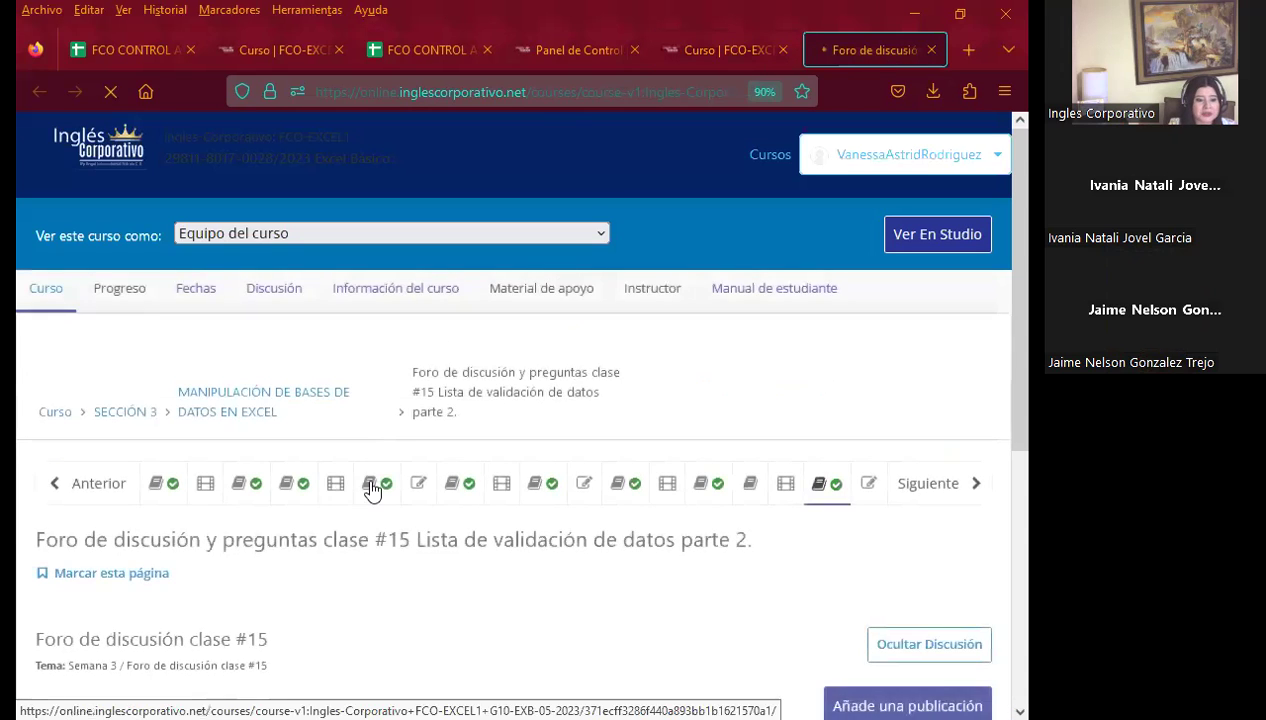
{"action": "scroll", "coordinate": [376, 490], "scroll_direction": "down", "scroll_amount": 3}
{"action": "left_click", "coordinate": [749, 299]}
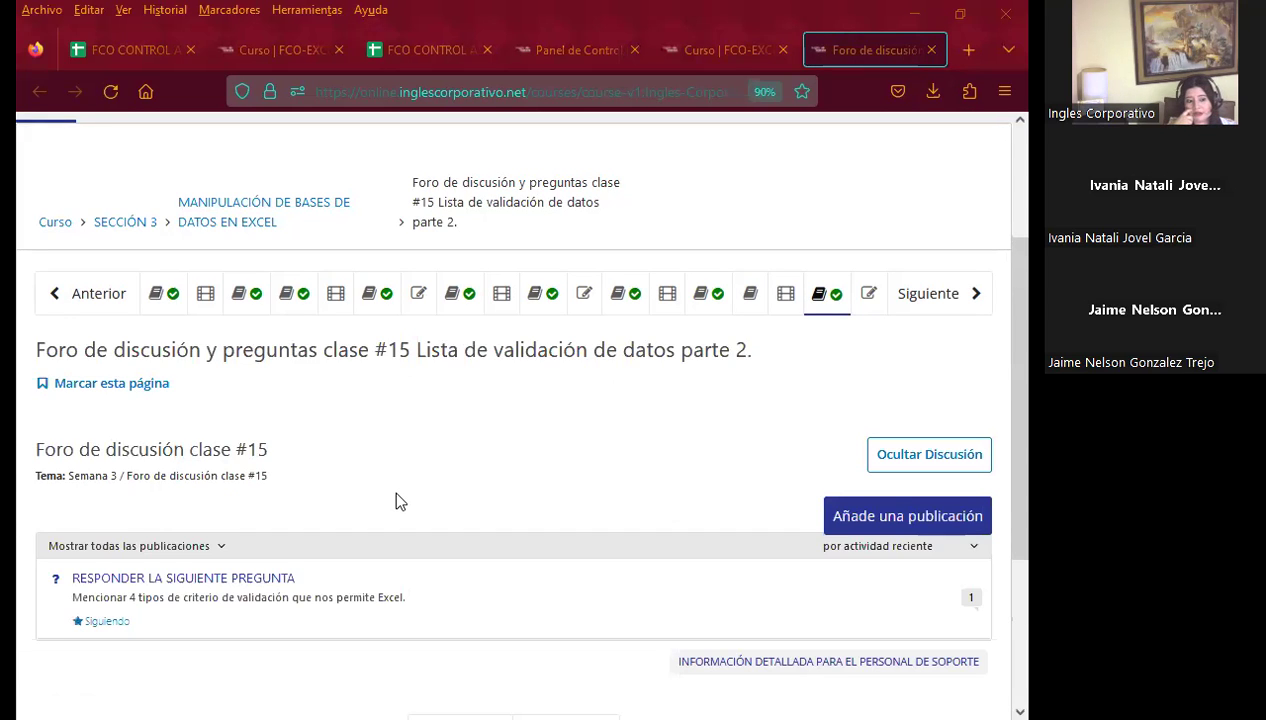
Go from the Videoconferencia #15 unit to the clase #14 discussion forum on data validations
{"action": "left_click", "coordinate": [785, 296]}
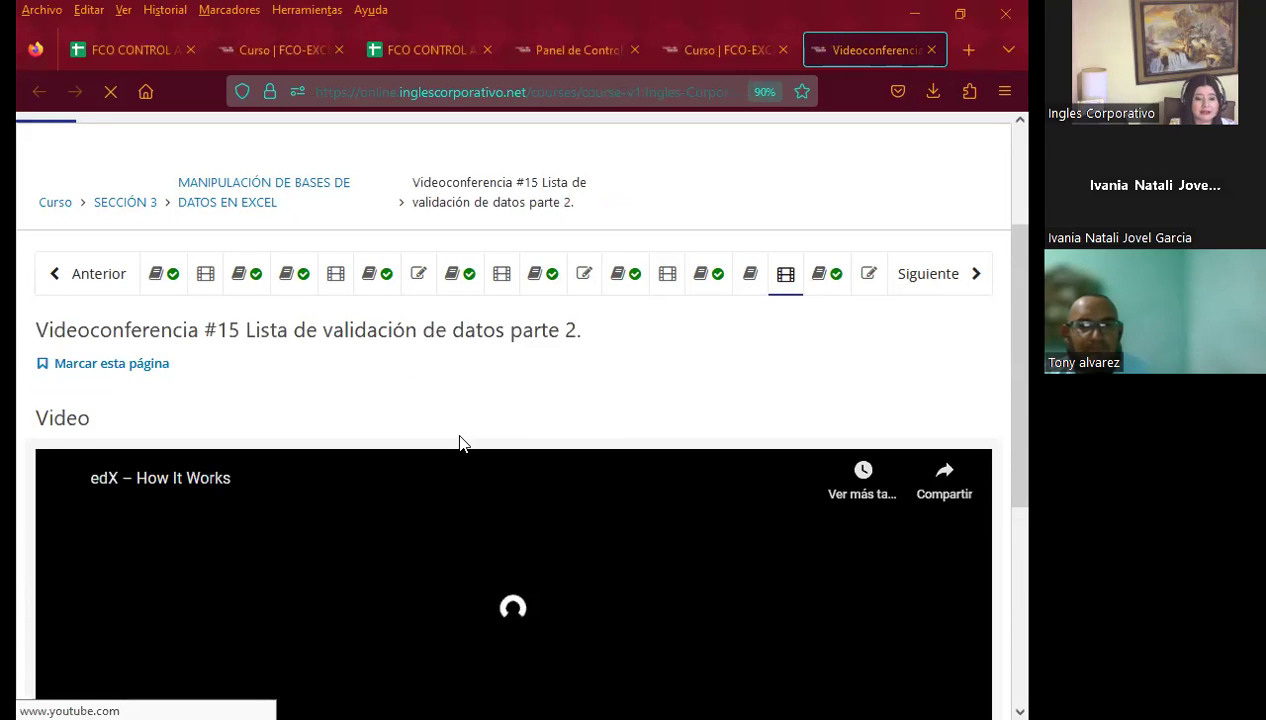
{"action": "left_click", "coordinate": [710, 284]}
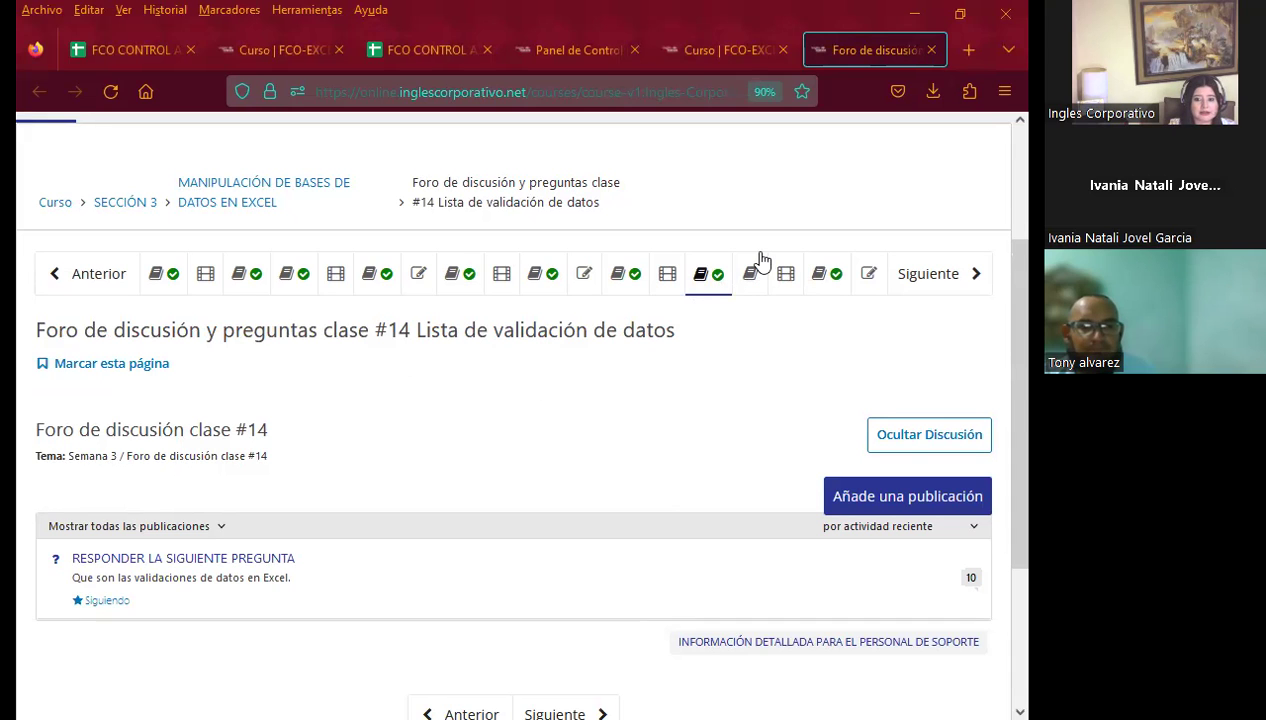
Open the '3.7 - Objetivo de la lección' unit and scroll to its Validación de datos figure
{"action": "left_click", "coordinate": [750, 277]}
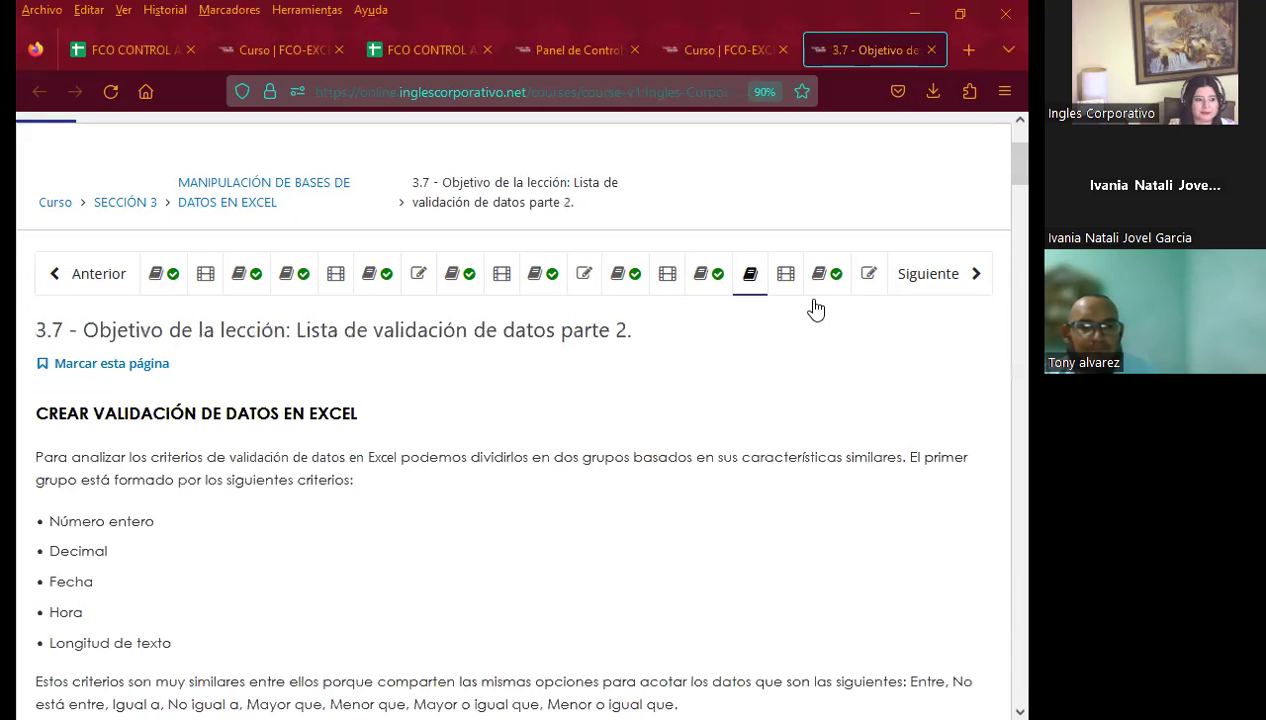
{"action": "scroll", "coordinate": [452, 464], "scroll_direction": "down", "scroll_amount": 5}
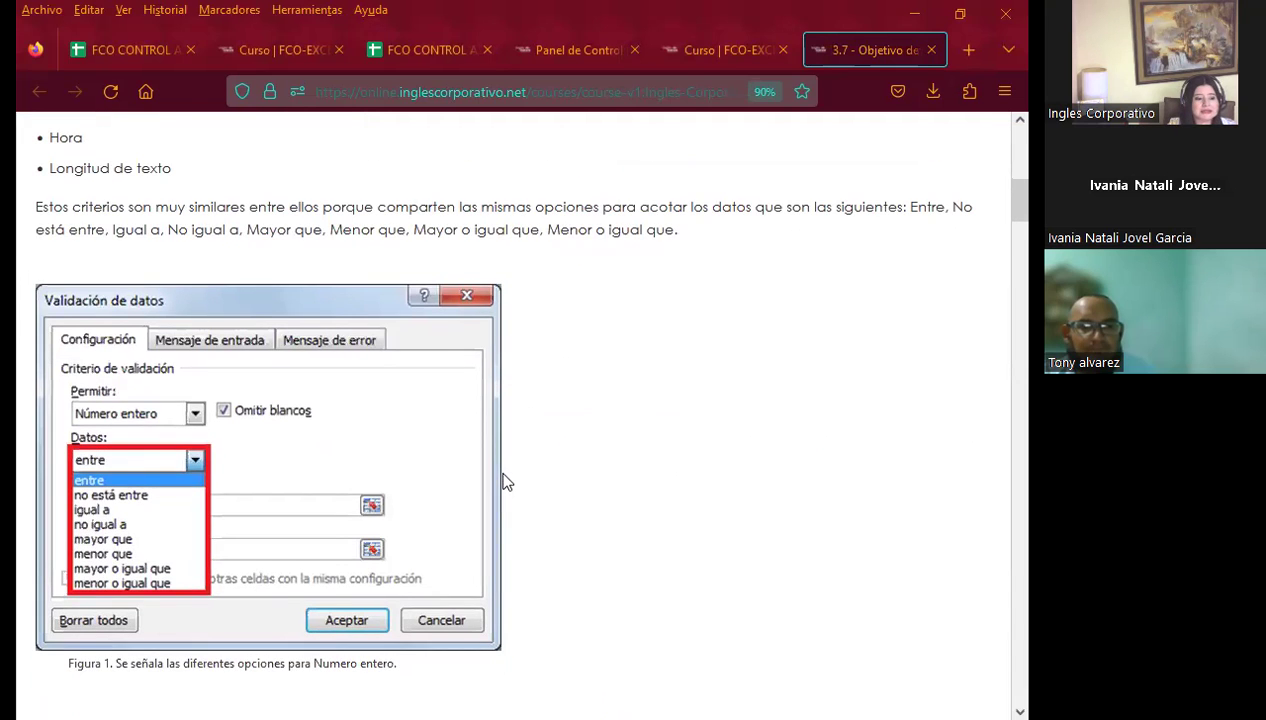
{"action": "scroll", "coordinate": [504, 482], "scroll_direction": "down", "scroll_amount": 1}
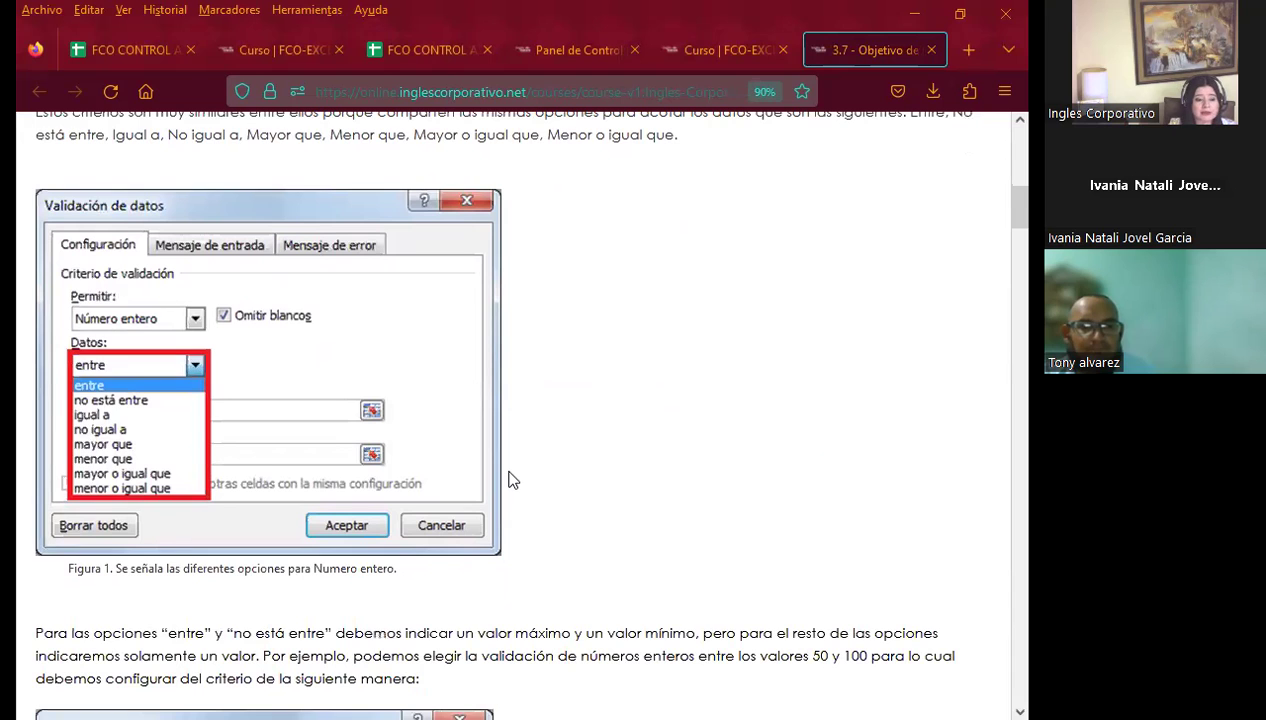
{"action": "scroll", "coordinate": [512, 480], "scroll_direction": "down", "scroll_amount": 5}
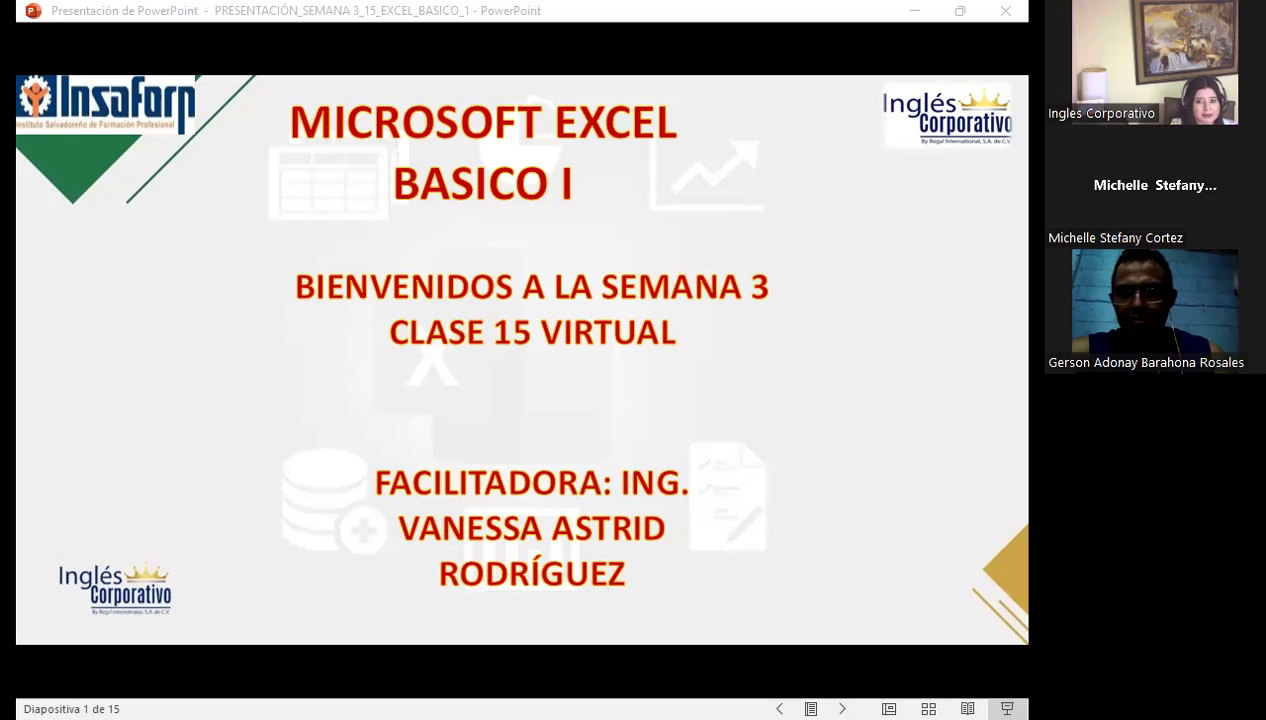
Advance the slideshow from the title slide through SESIÓN: 15 to the AGENDA slide
{"action": "left_click", "coordinate": [629, 415]}
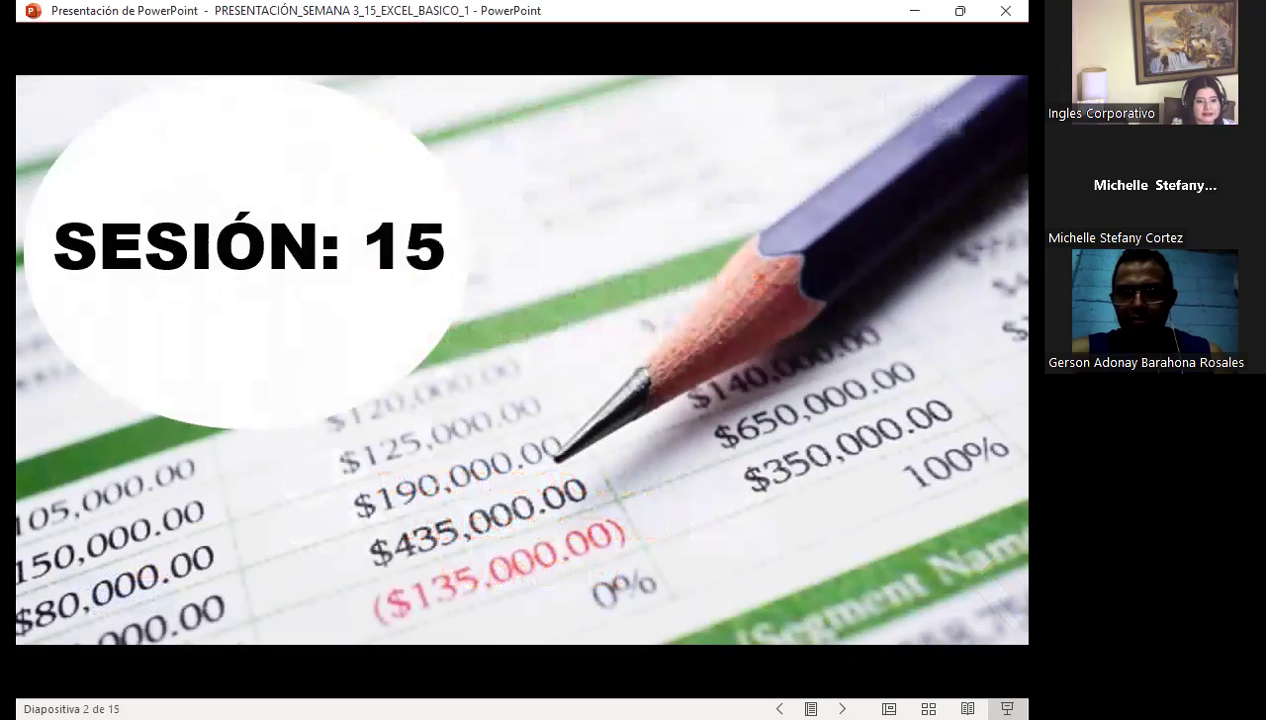
{"action": "left_click", "coordinate": [1006, 268]}
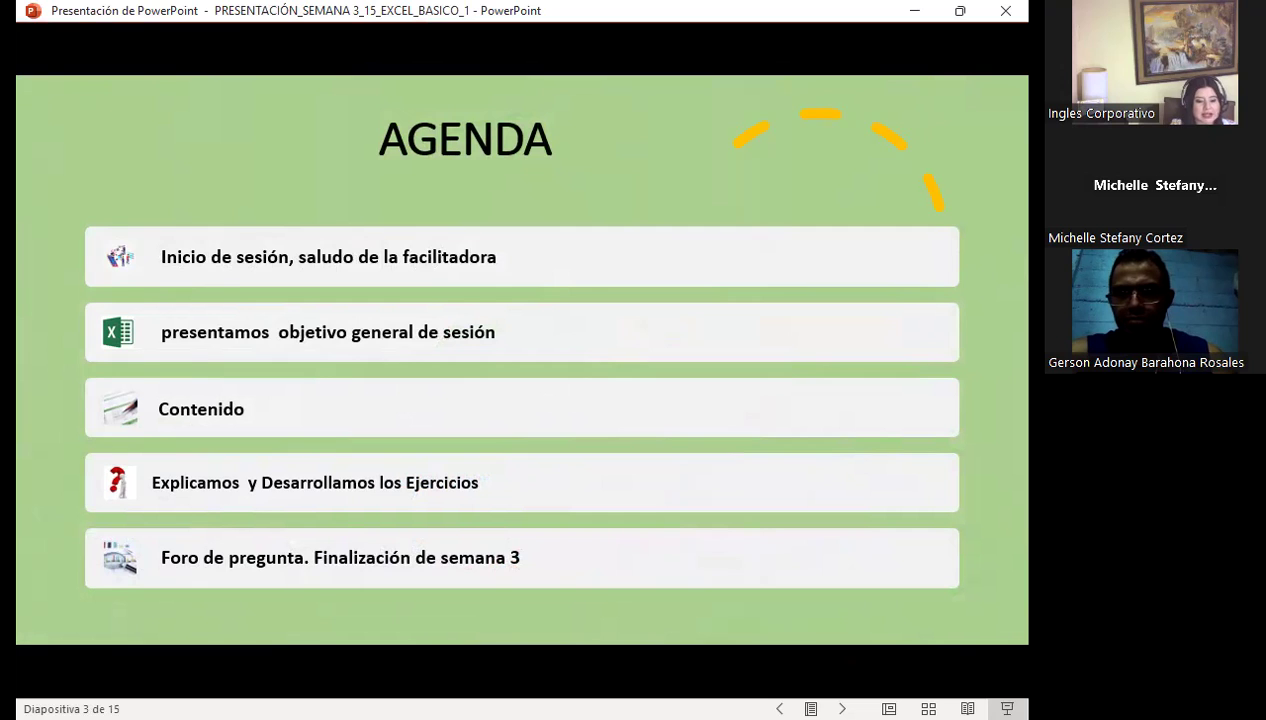
Advance to slide 4, the general objective on other ways to create validations in Excel
{"action": "left_click", "coordinate": [667, 527]}
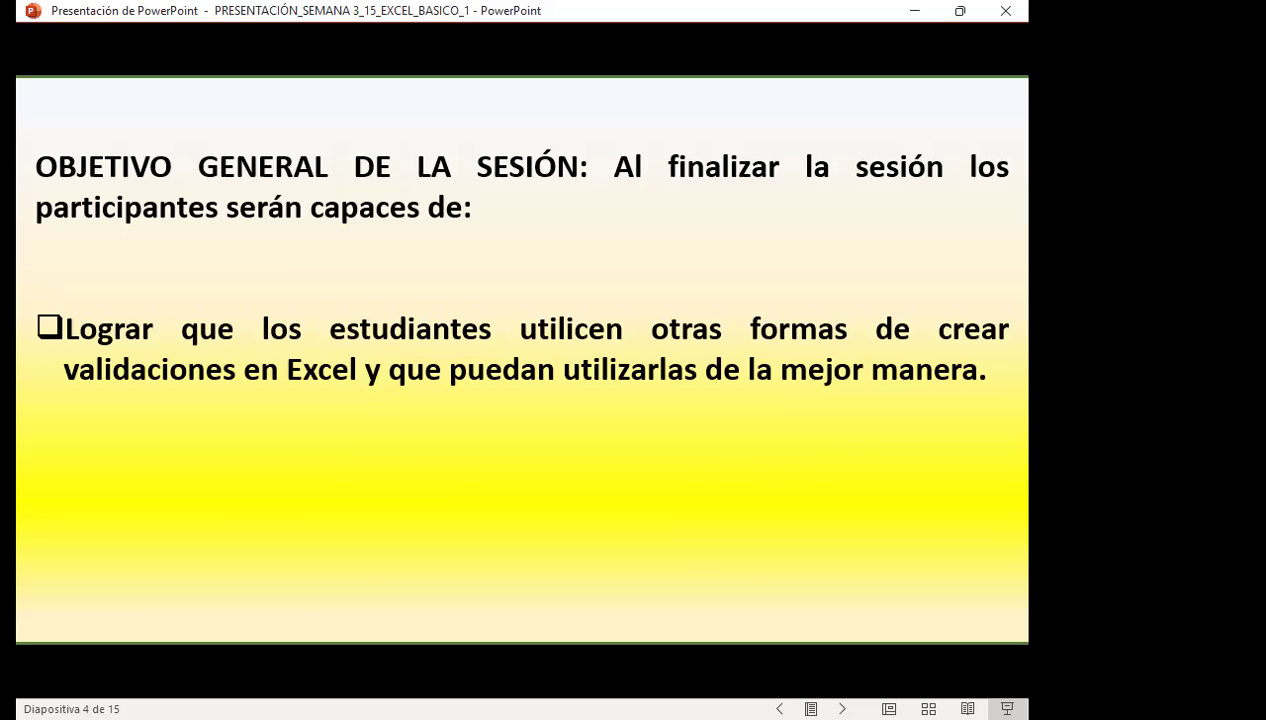
Advance two slides to slide 6, 'VALIDACIÓN DE DATOS', explaining when validation is useful
{"action": "key", "text": "Right"}
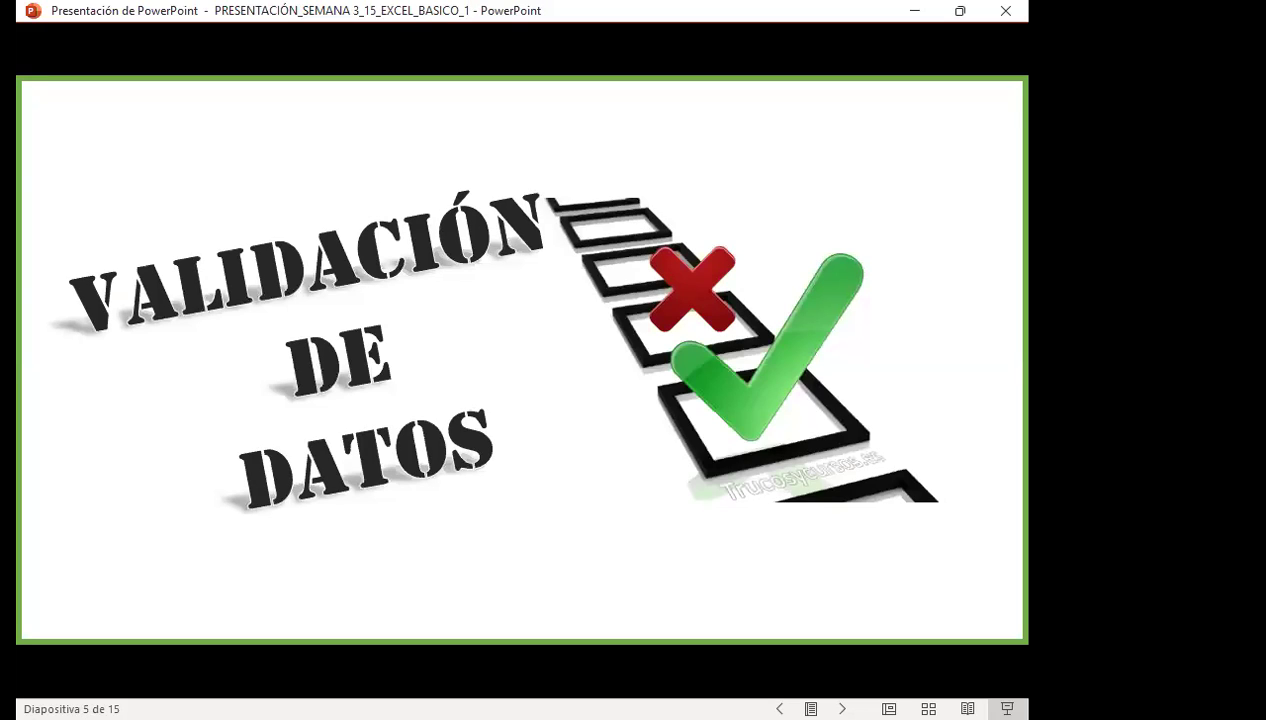
{"action": "key", "text": "Right"}
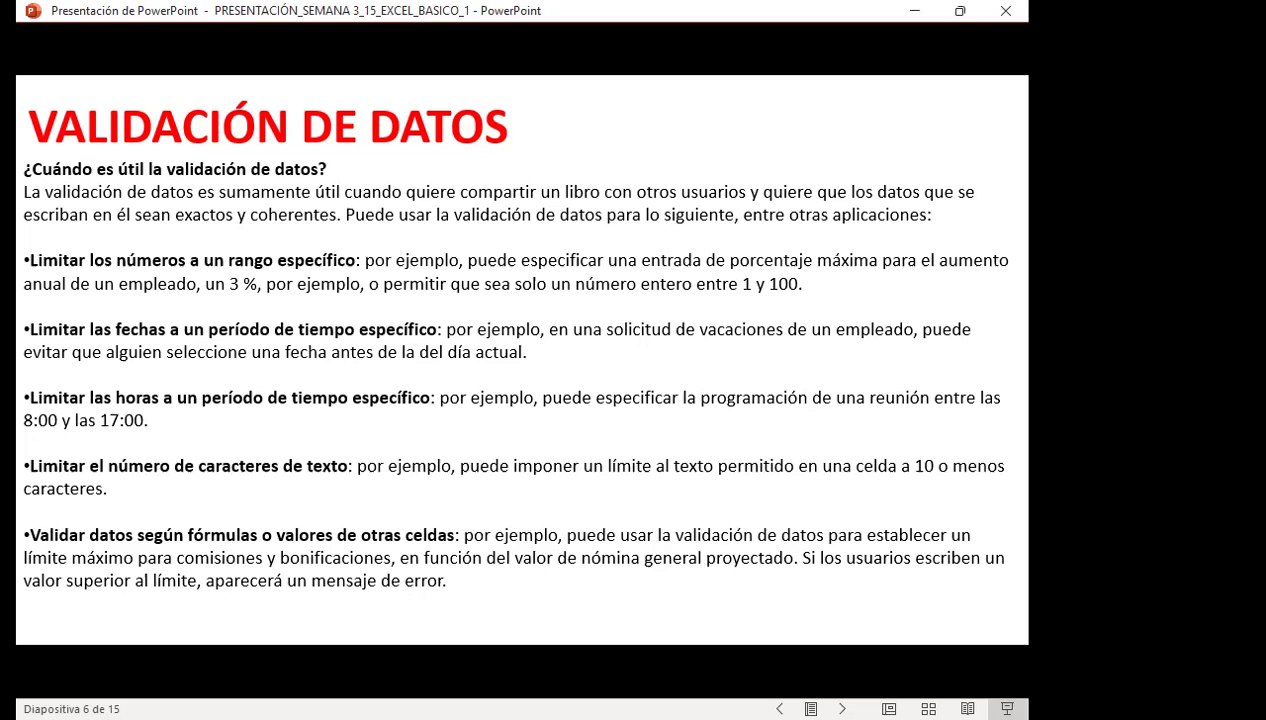
Advance from the VALIDACIÓN DE DATOS slide to the EJERCICIOS A TRABAJAR slide
{"action": "key", "text": "Right"}
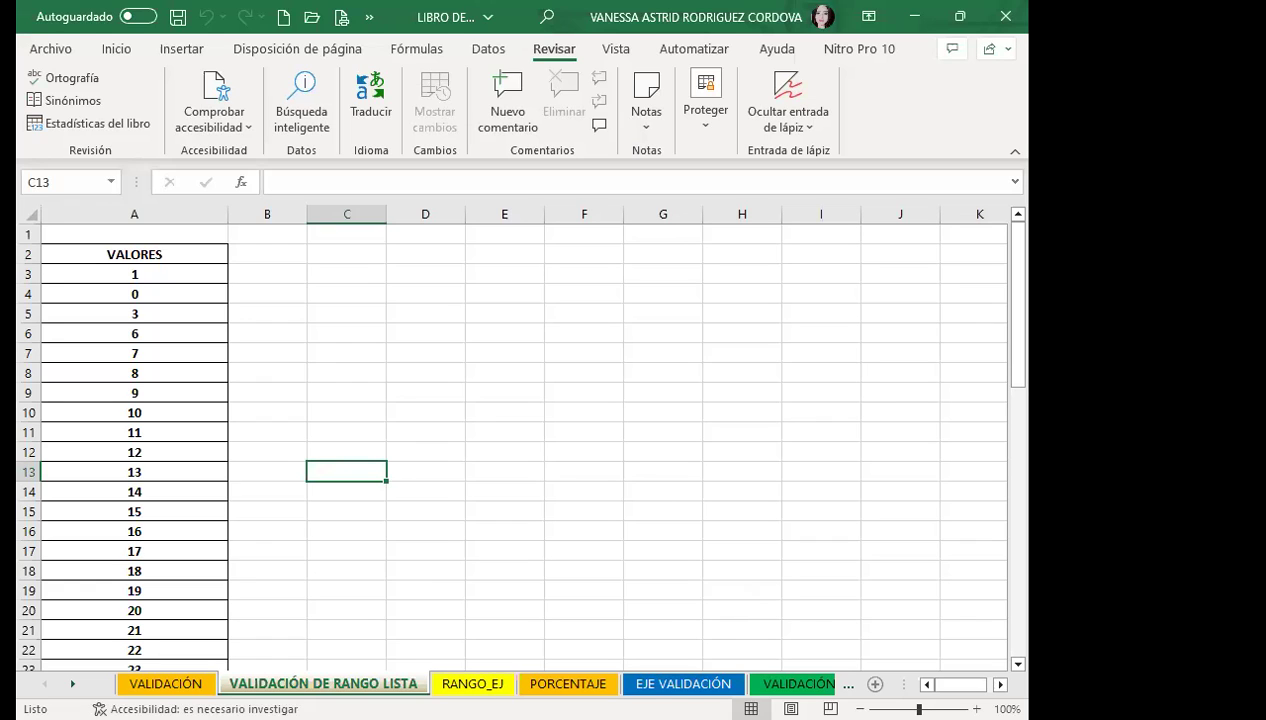
On the VALIDACIÓN DE RANGO LISTA sheet, give cell D4 a thick outside border (Borde exterior grueso)
{"action": "left_click", "coordinate": [162, 684]}
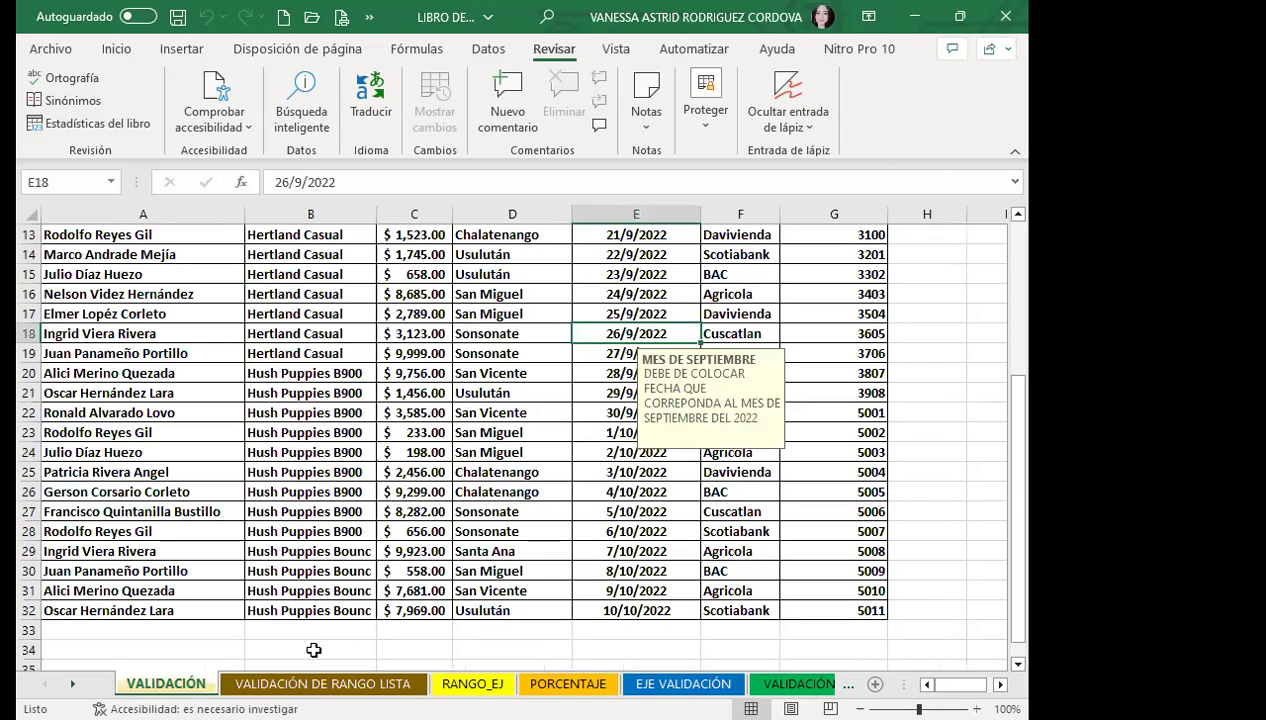
{"action": "left_click", "coordinate": [355, 683]}
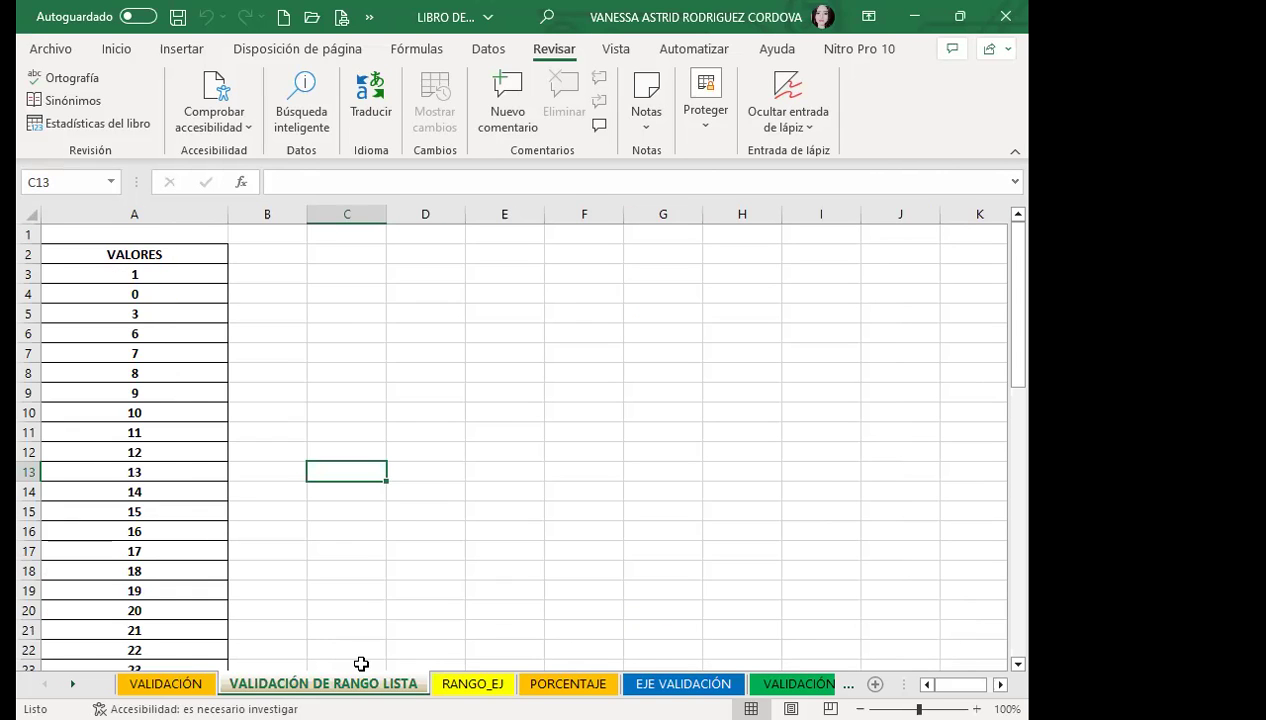
{"action": "scroll", "coordinate": [184, 545], "scroll_direction": "down", "scroll_amount": 2}
{"action": "scroll", "coordinate": [184, 545], "scroll_direction": "down", "scroll_amount": 5}
{"action": "scroll", "coordinate": [263, 384], "scroll_direction": "up", "scroll_amount": 5}
{"action": "scroll", "coordinate": [290, 385], "scroll_direction": "up", "scroll_amount": 2}
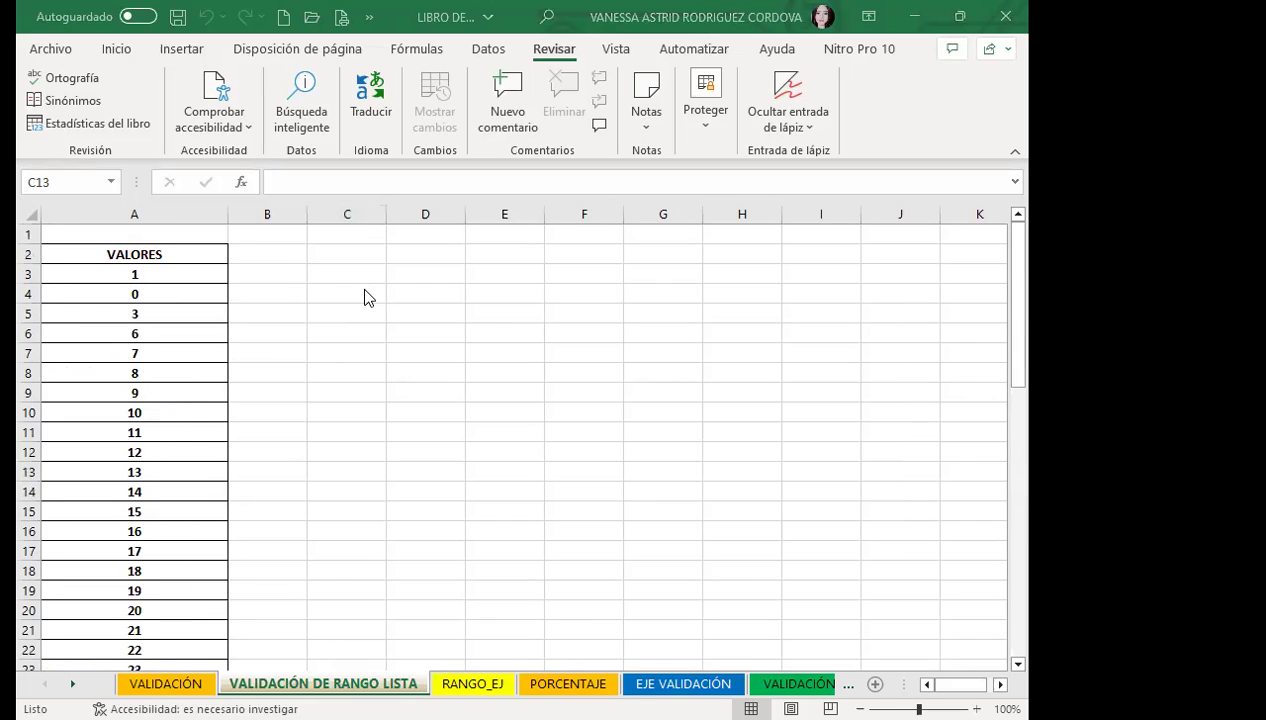
{"action": "left_click", "coordinate": [415, 294]}
{"action": "left_click", "coordinate": [116, 48]}
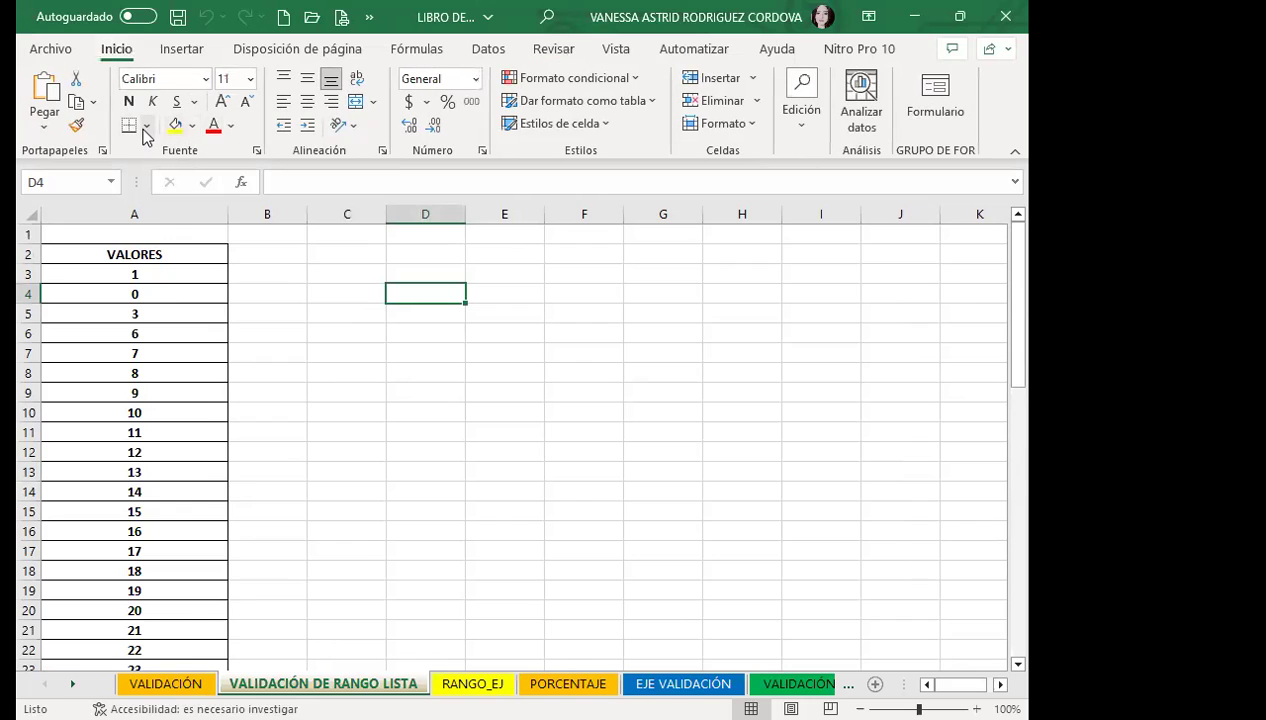
{"action": "left_click", "coordinate": [146, 128]}
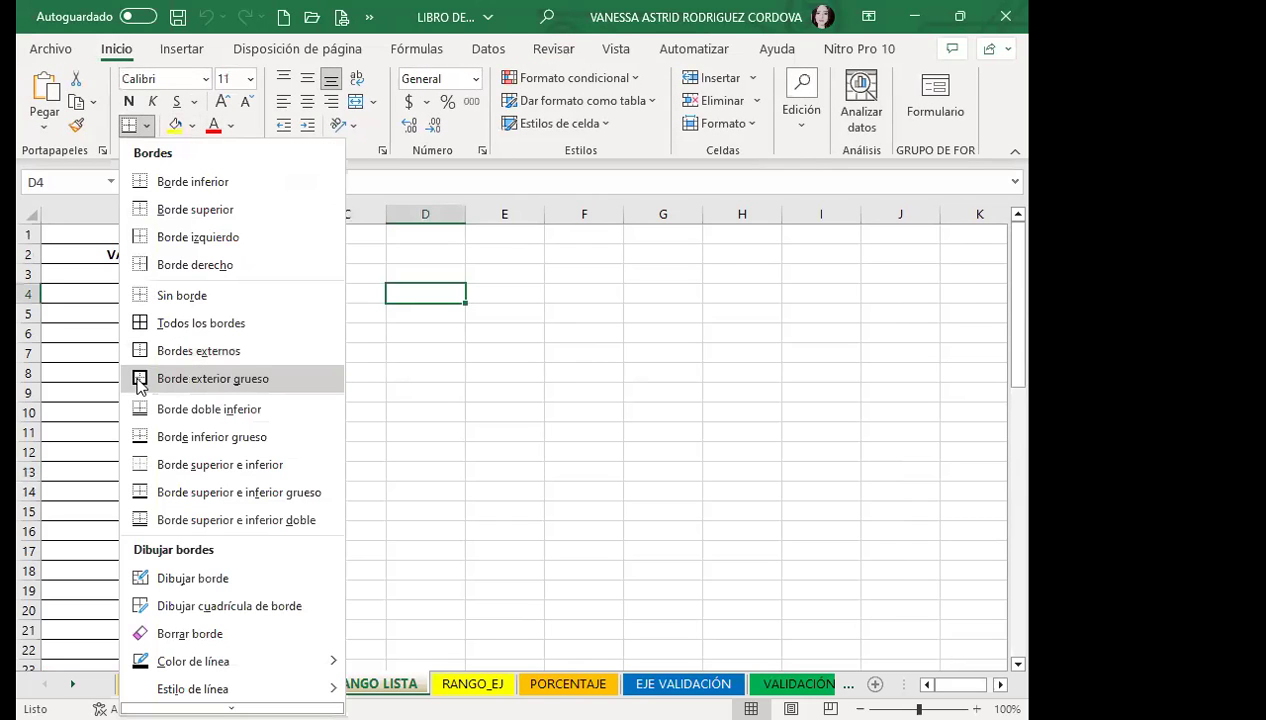
{"action": "left_click", "coordinate": [139, 380]}
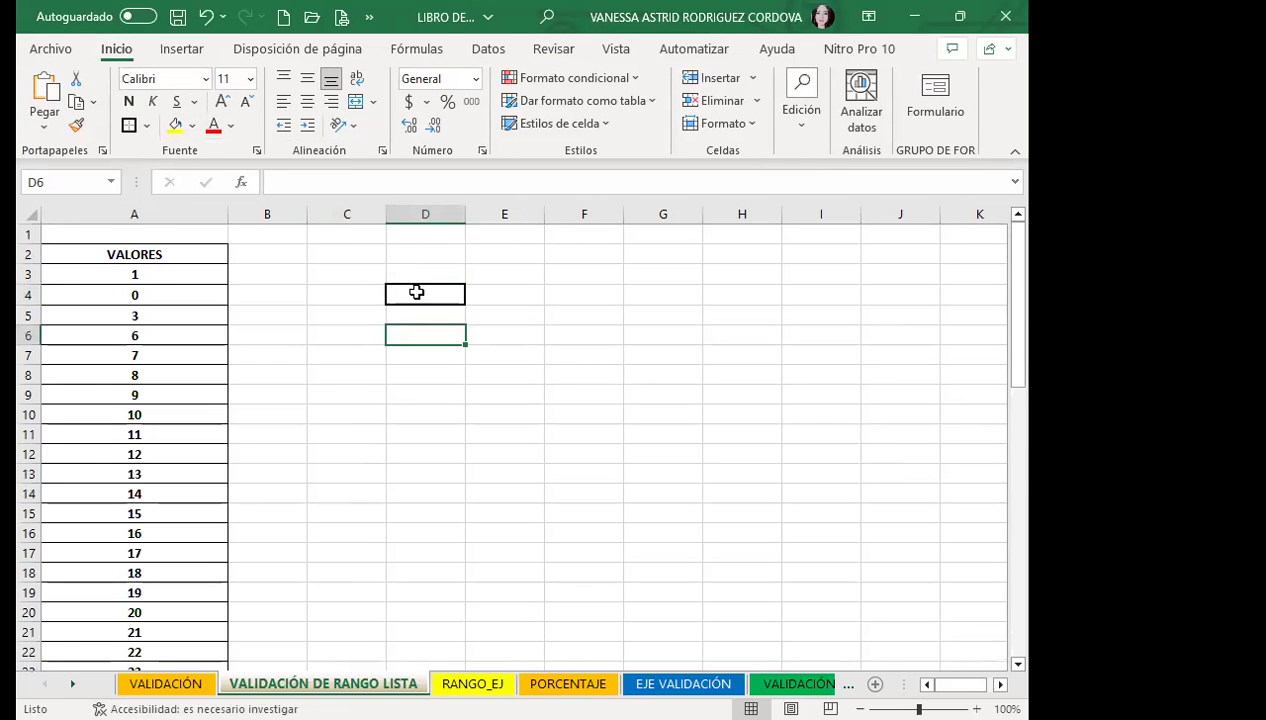
{"action": "left_click", "coordinate": [427, 350]}
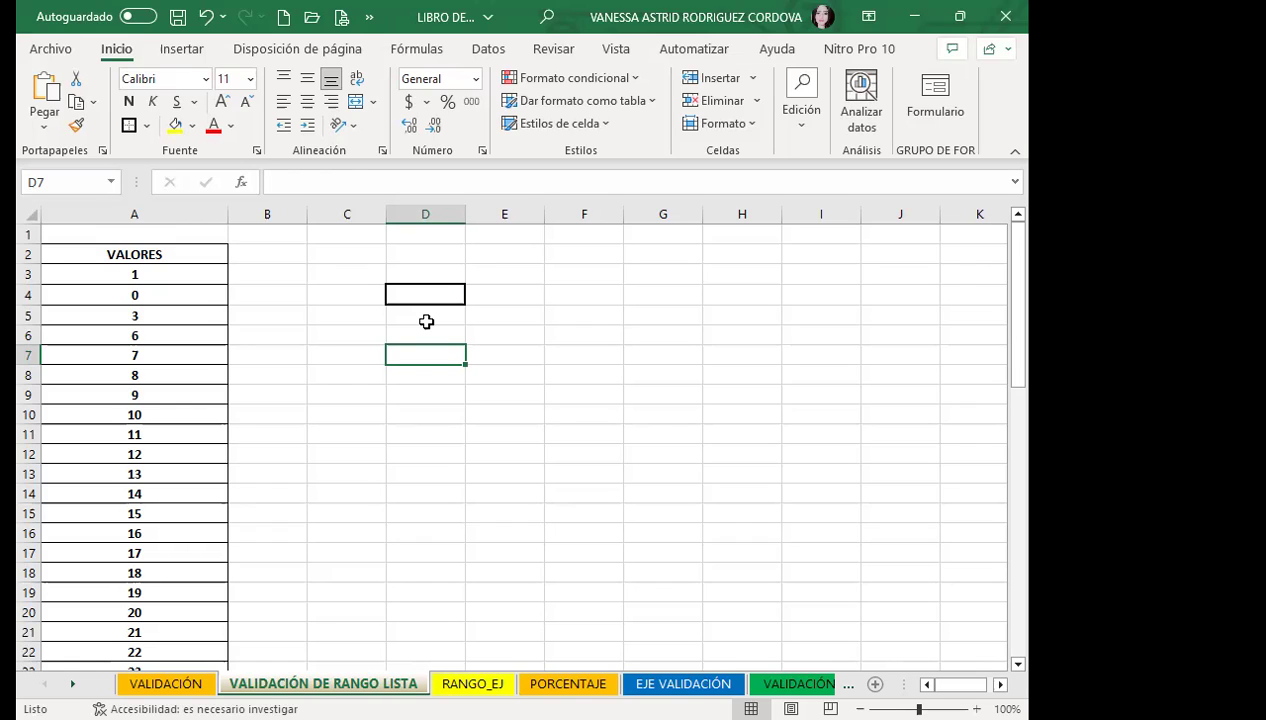
Select bordered cell D4 and show the Datos ribbon's data tools
{"action": "left_click", "coordinate": [398, 294]}
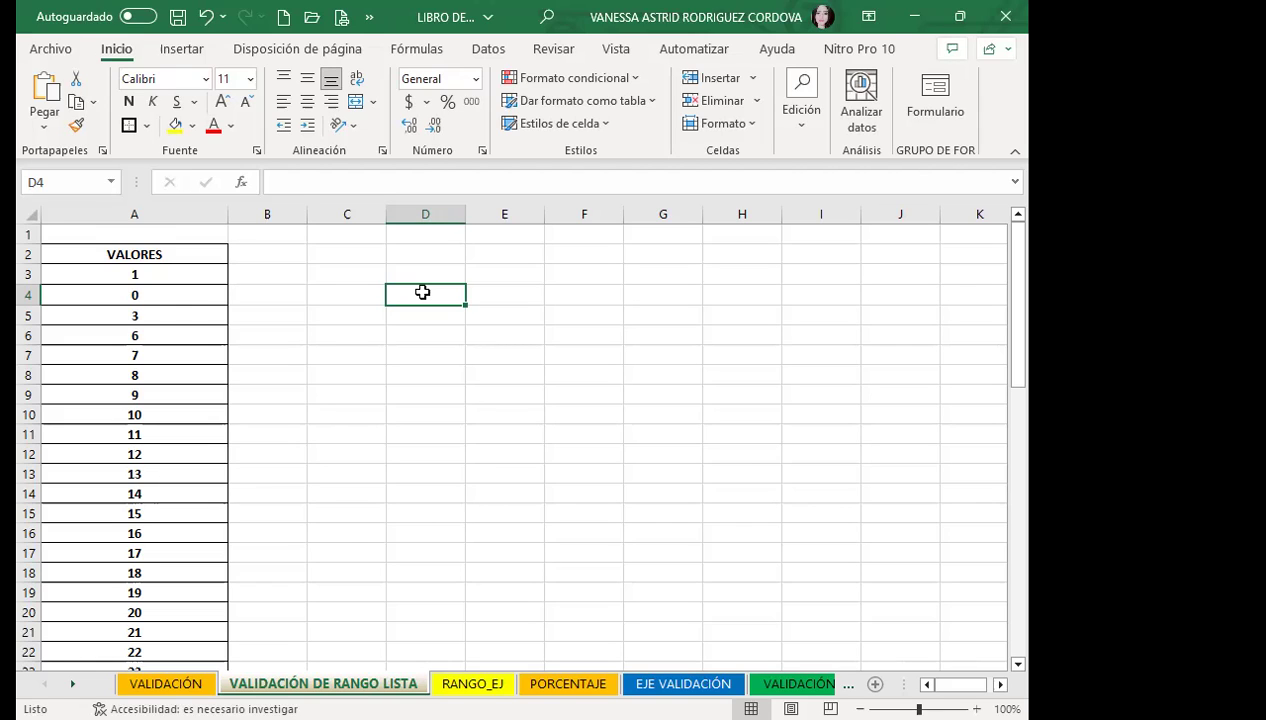
{"action": "left_click", "coordinate": [344, 292]}
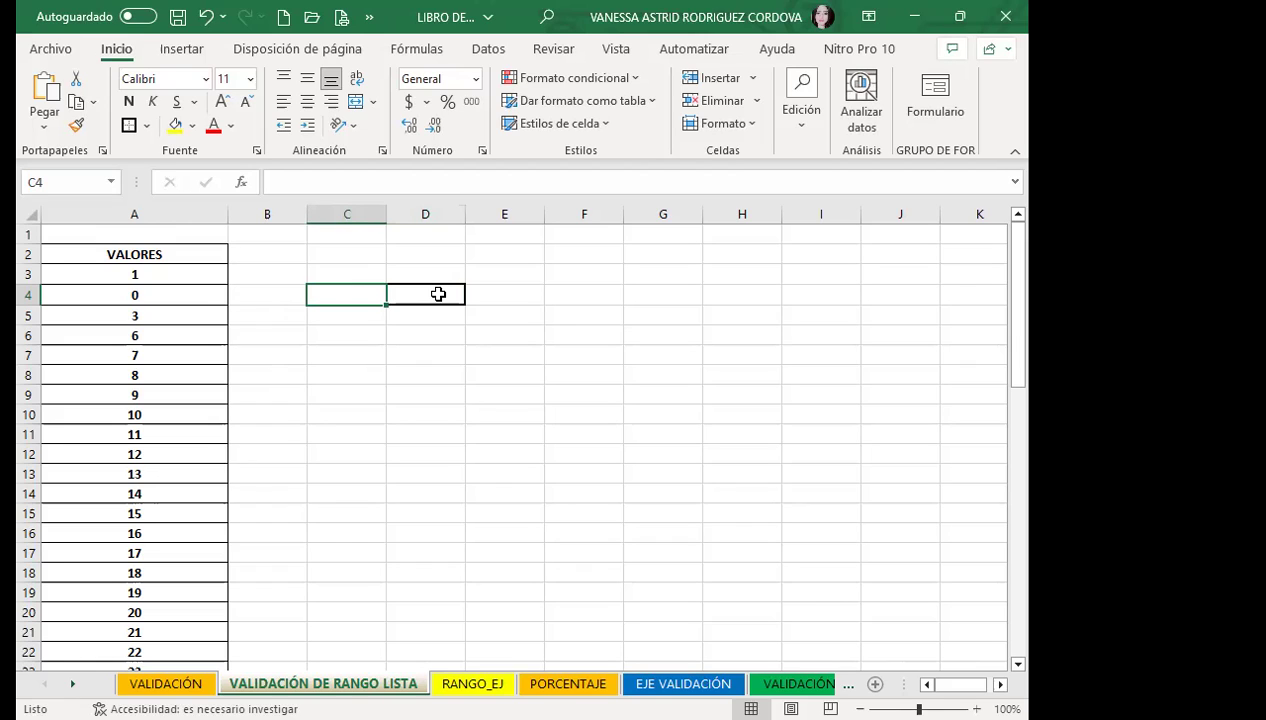
{"action": "left_click", "coordinate": [438, 294]}
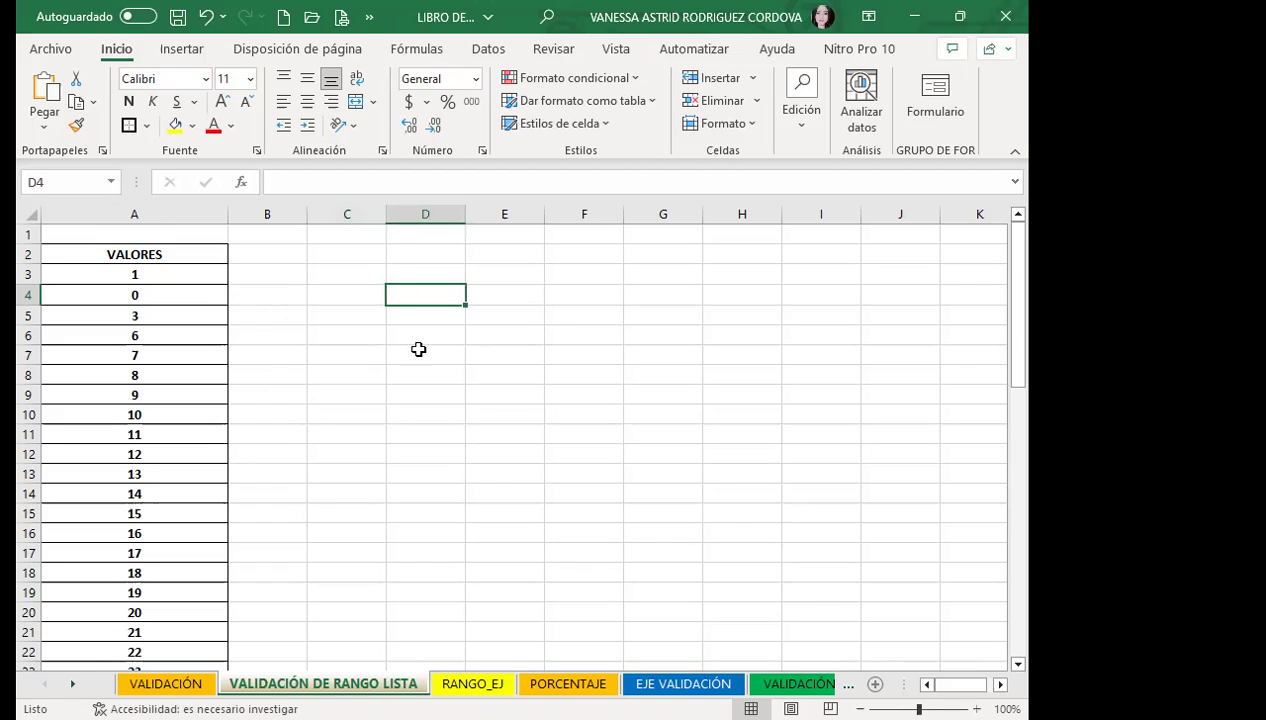
{"action": "left_click", "coordinate": [489, 48]}
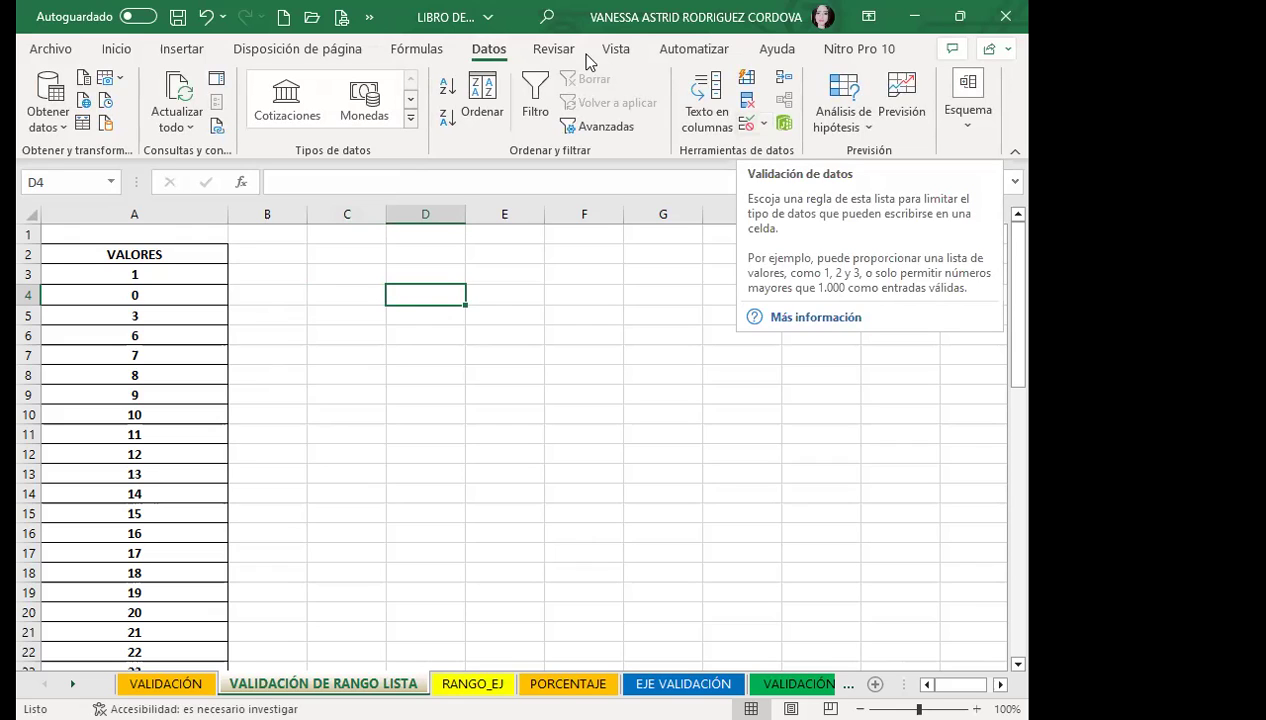
Restrict D4 to a Lista validation with source =$A$3:$A$25 from the VALORES column
{"action": "left_click", "coordinate": [751, 128]}
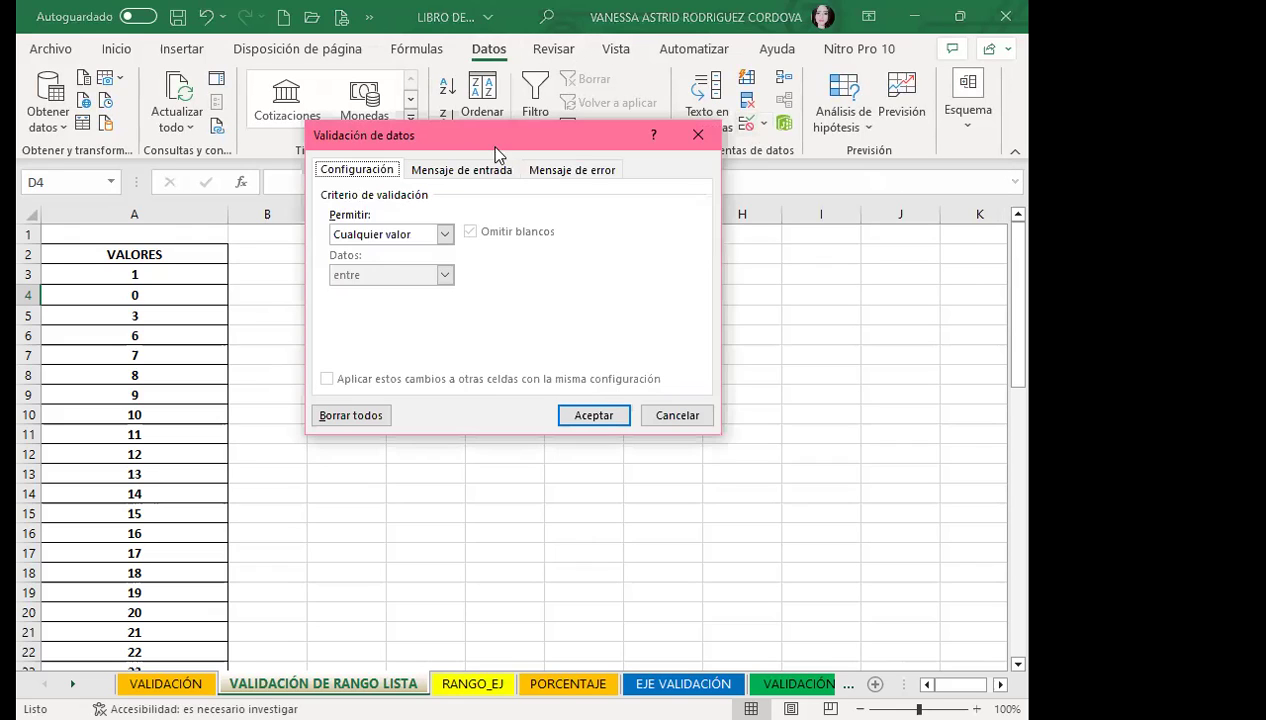
{"action": "left_click_drag", "start_coordinate": [489, 141], "coordinate": [680, 209]}
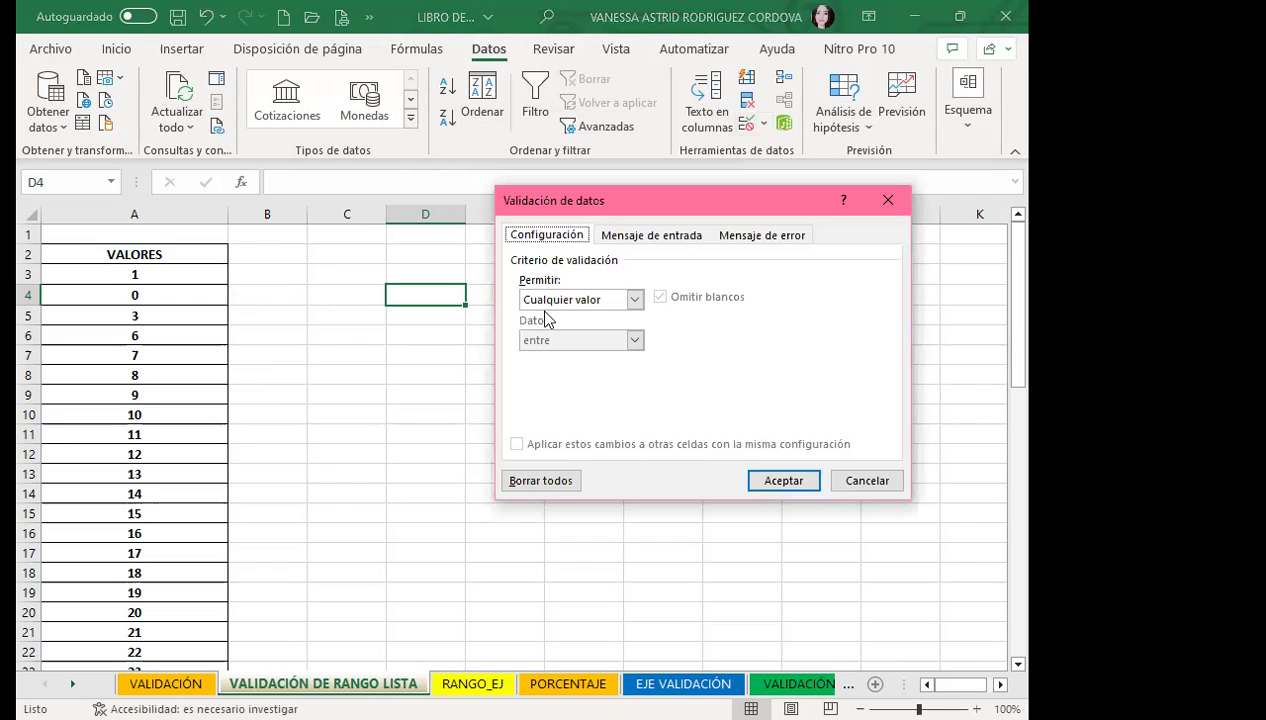
{"action": "left_click", "coordinate": [634, 300]}
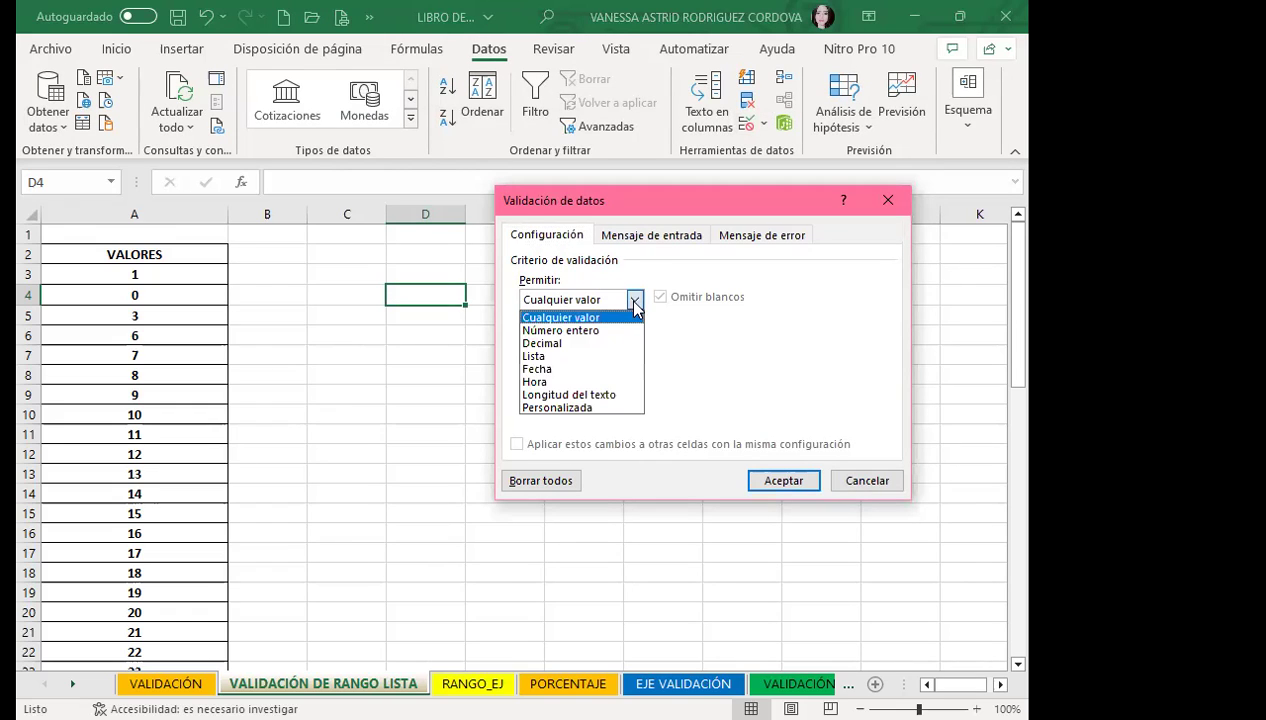
{"action": "left_click", "coordinate": [538, 358]}
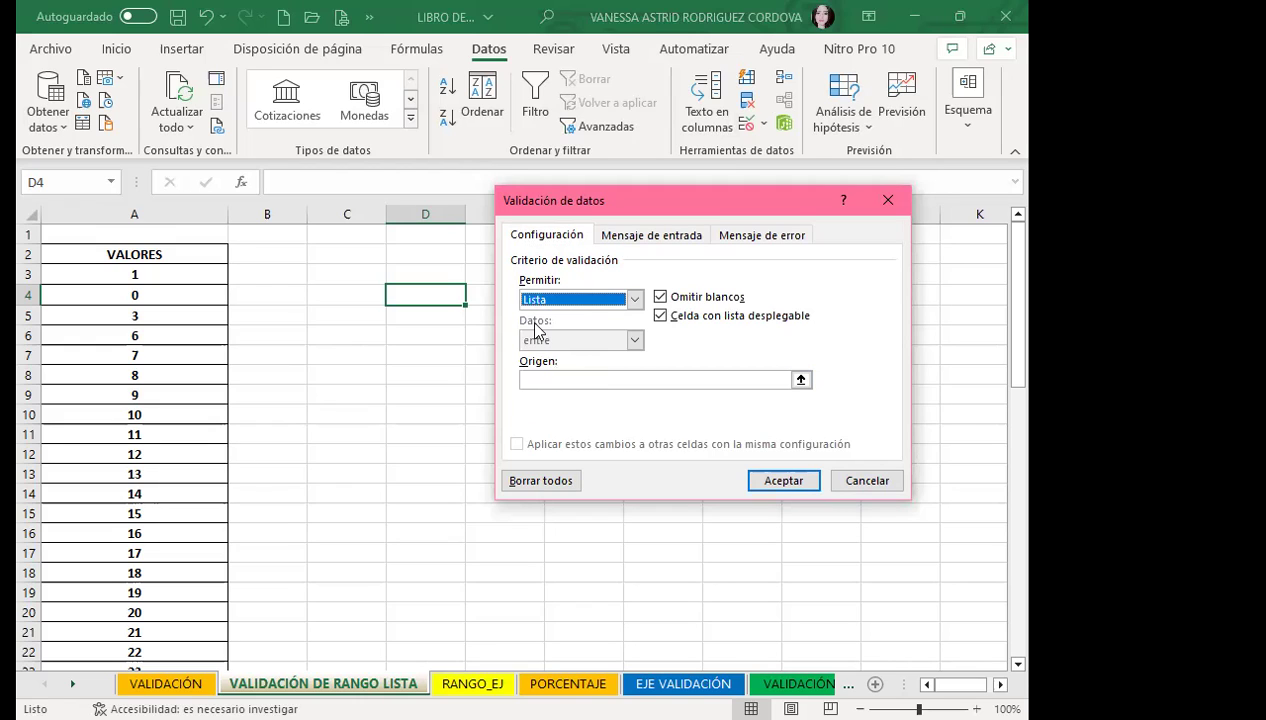
{"action": "left_click", "coordinate": [538, 381]}
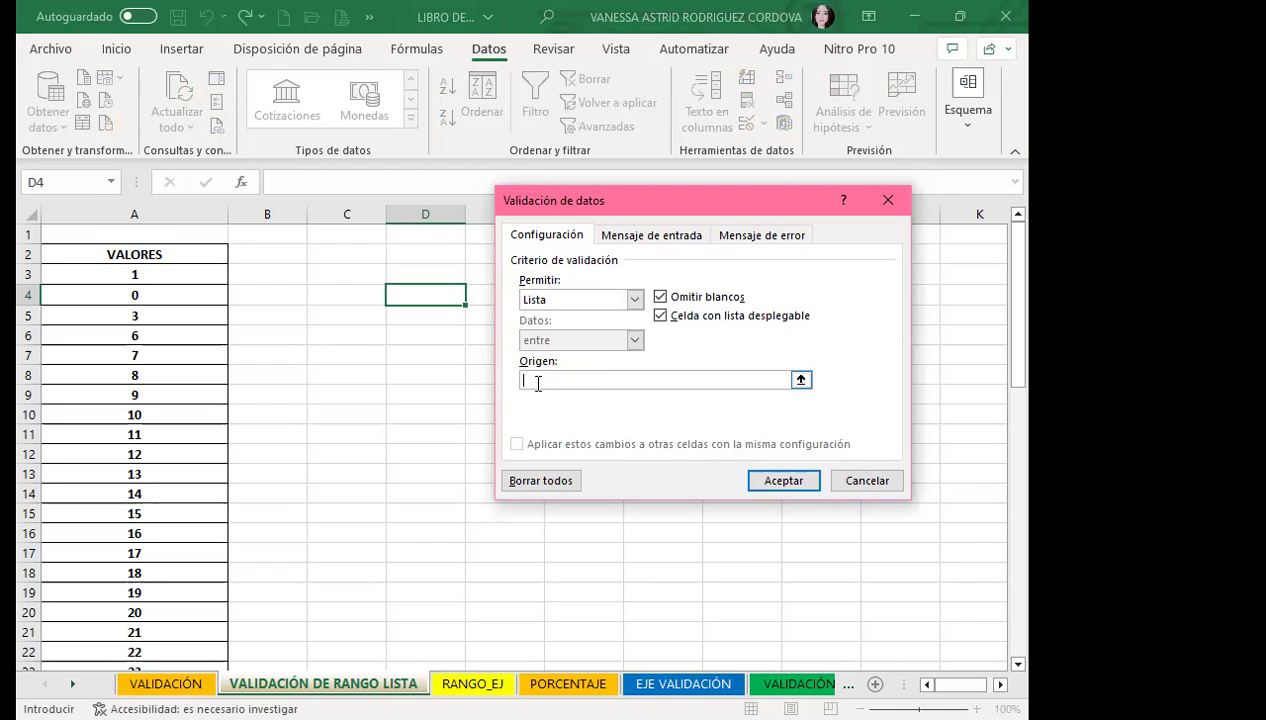
{"action": "type", "text": "="}
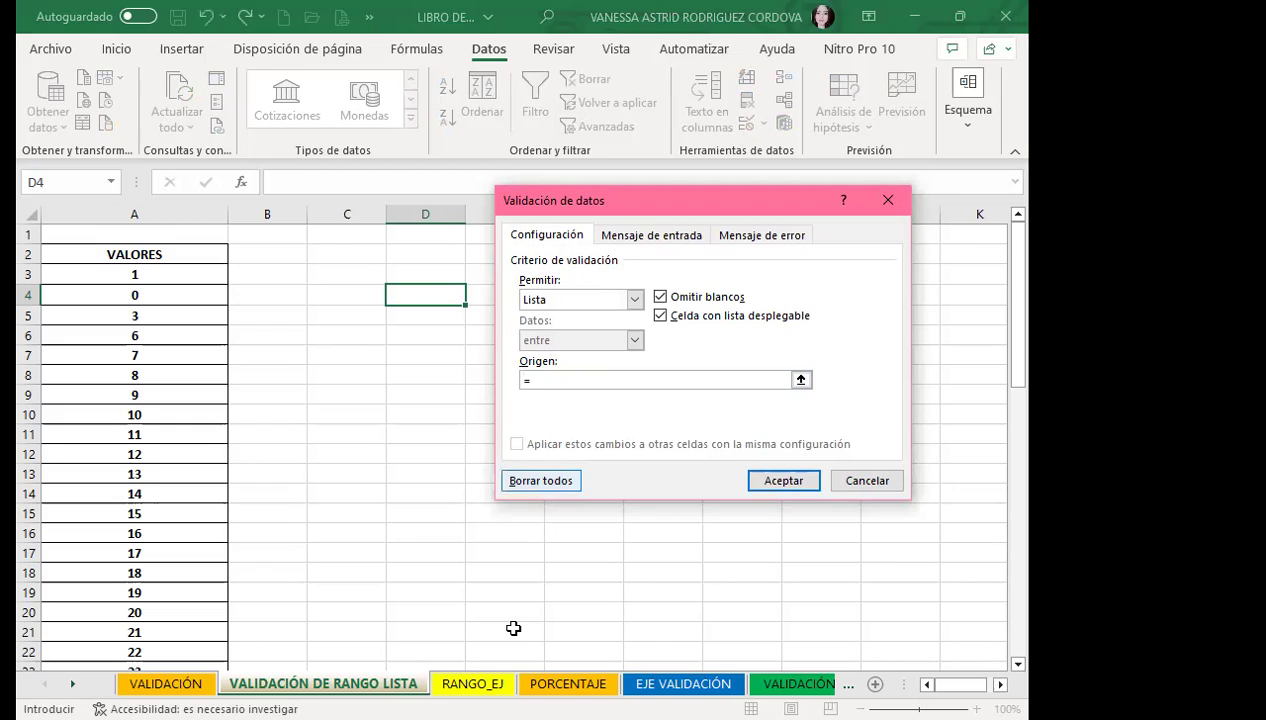
{"action": "left_click", "coordinate": [191, 274]}
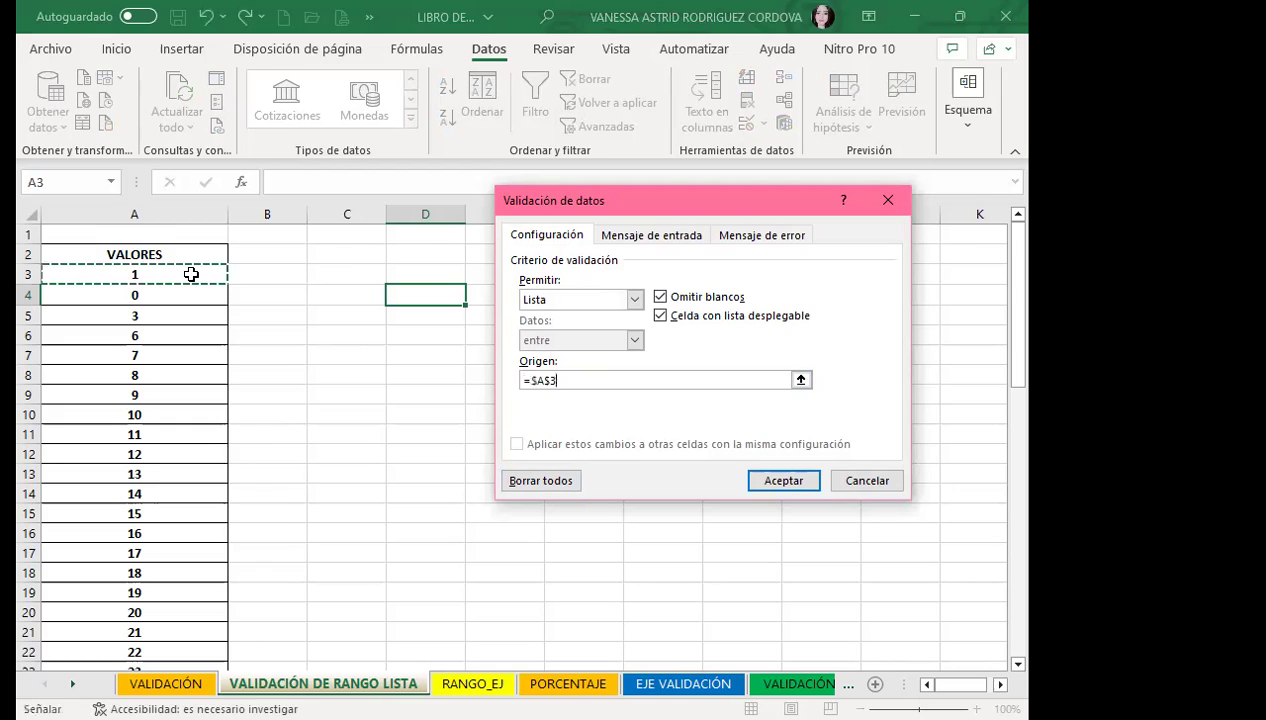
{"action": "left_click_drag", "start_coordinate": [191, 274], "coordinate": [184, 632]}
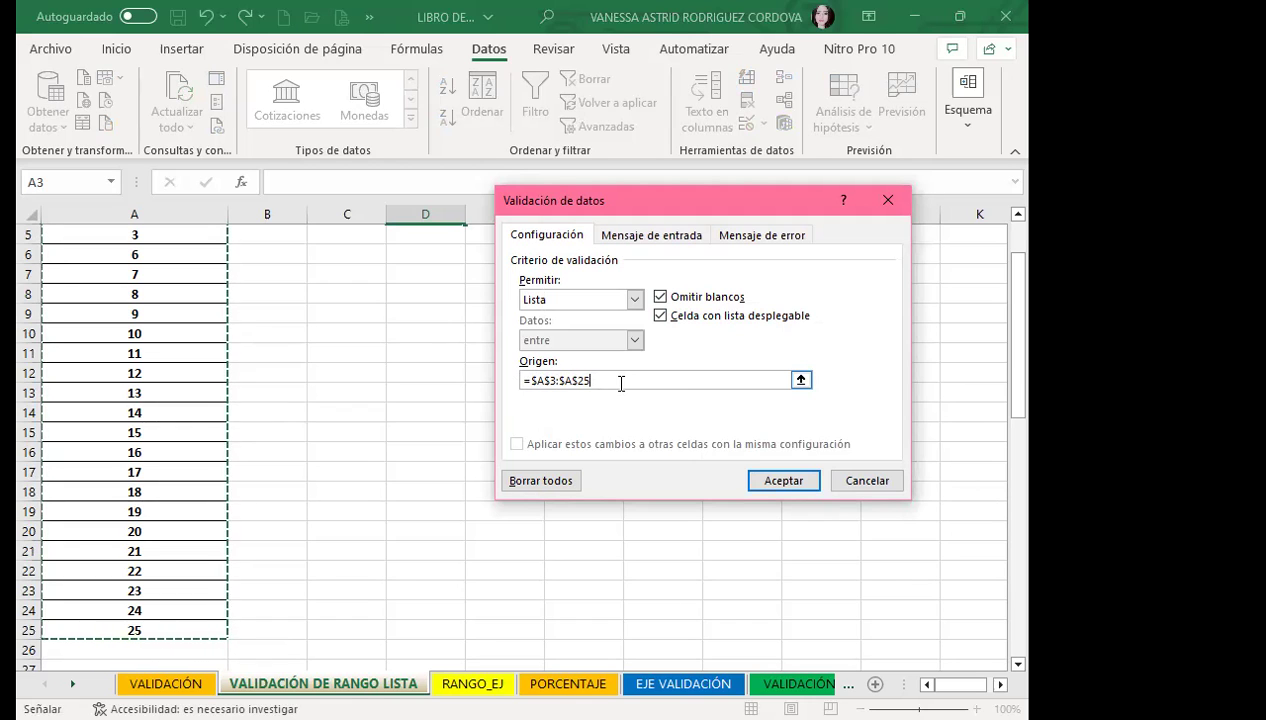
{"action": "left_click", "coordinate": [783, 481]}
{"action": "left_click", "coordinate": [395, 432]}
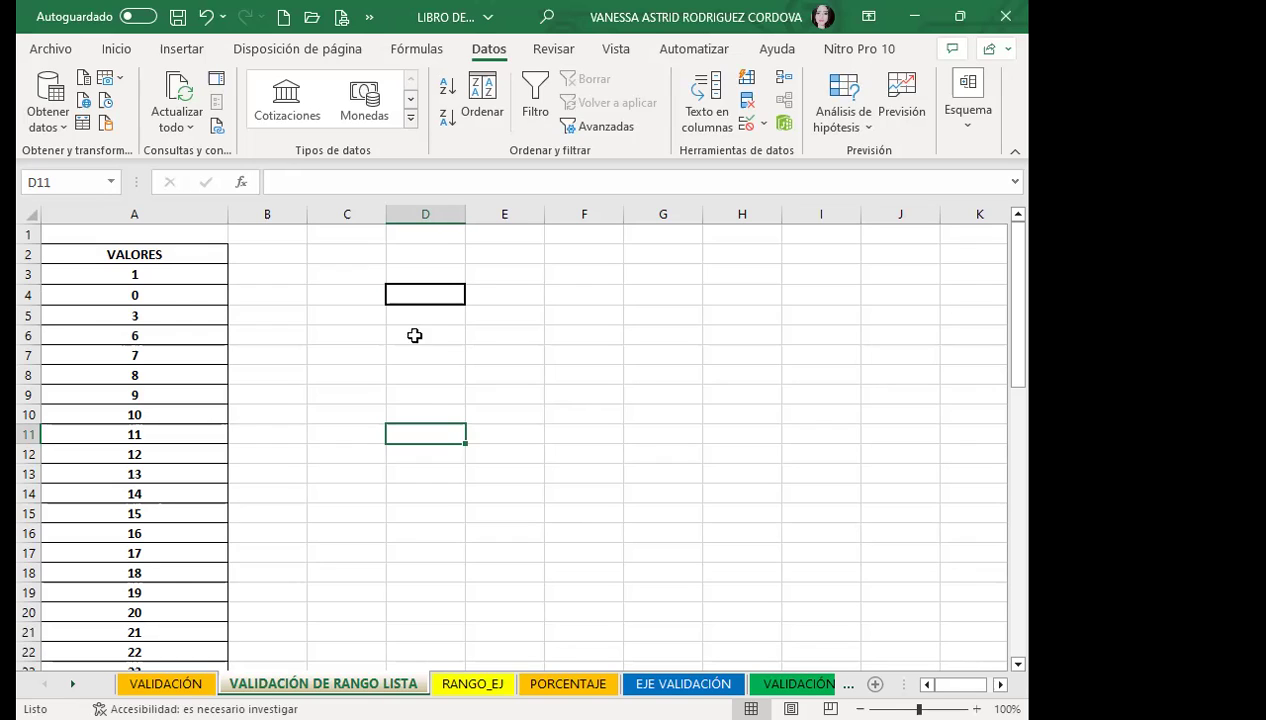
Test D4's dropdown by picking 23, then 22, then 23 again
{"action": "left_click", "coordinate": [440, 298]}
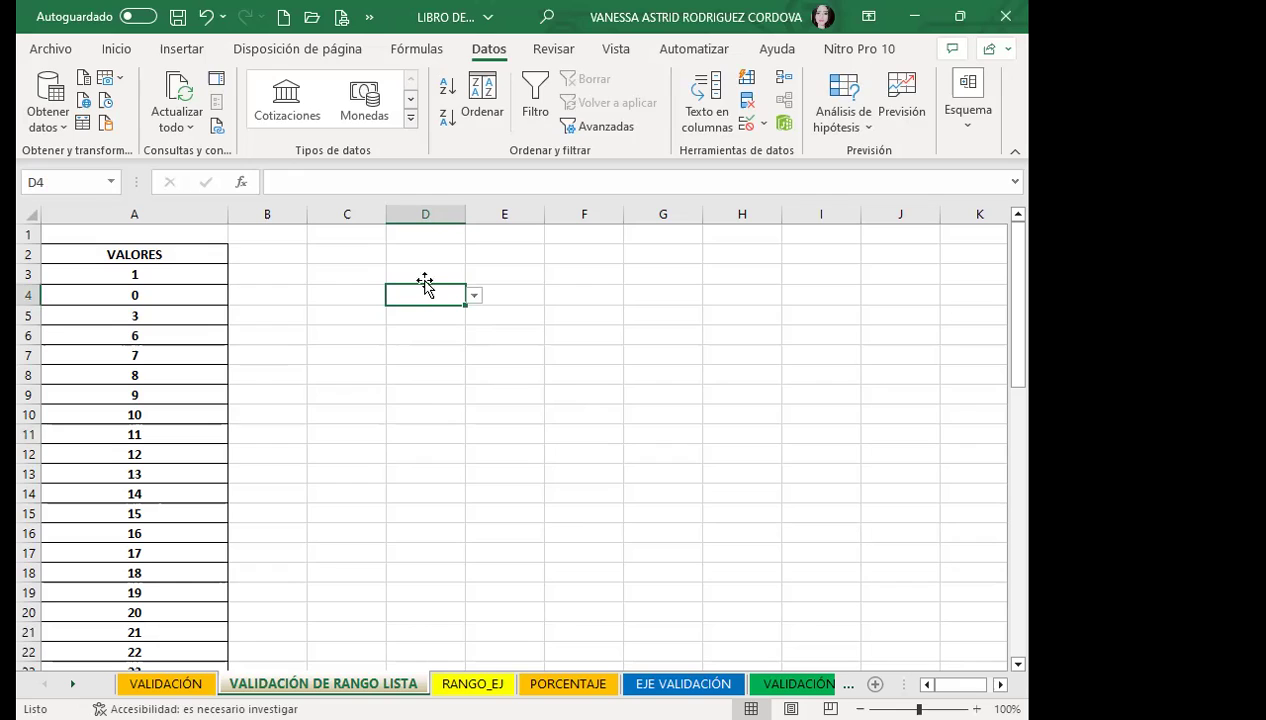
{"action": "left_click", "coordinate": [474, 298]}
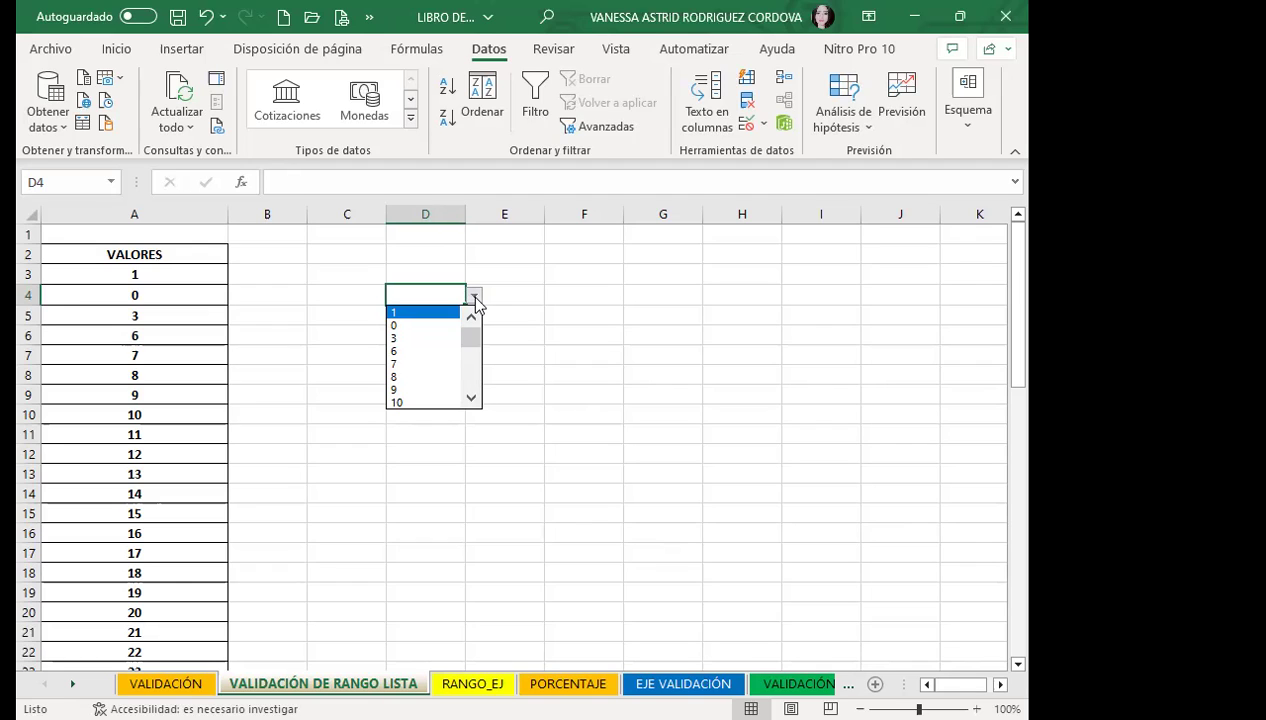
{"action": "left_click_drag", "start_coordinate": [470, 338], "coordinate": [470, 380]}
{"action": "left_click", "coordinate": [395, 378]}
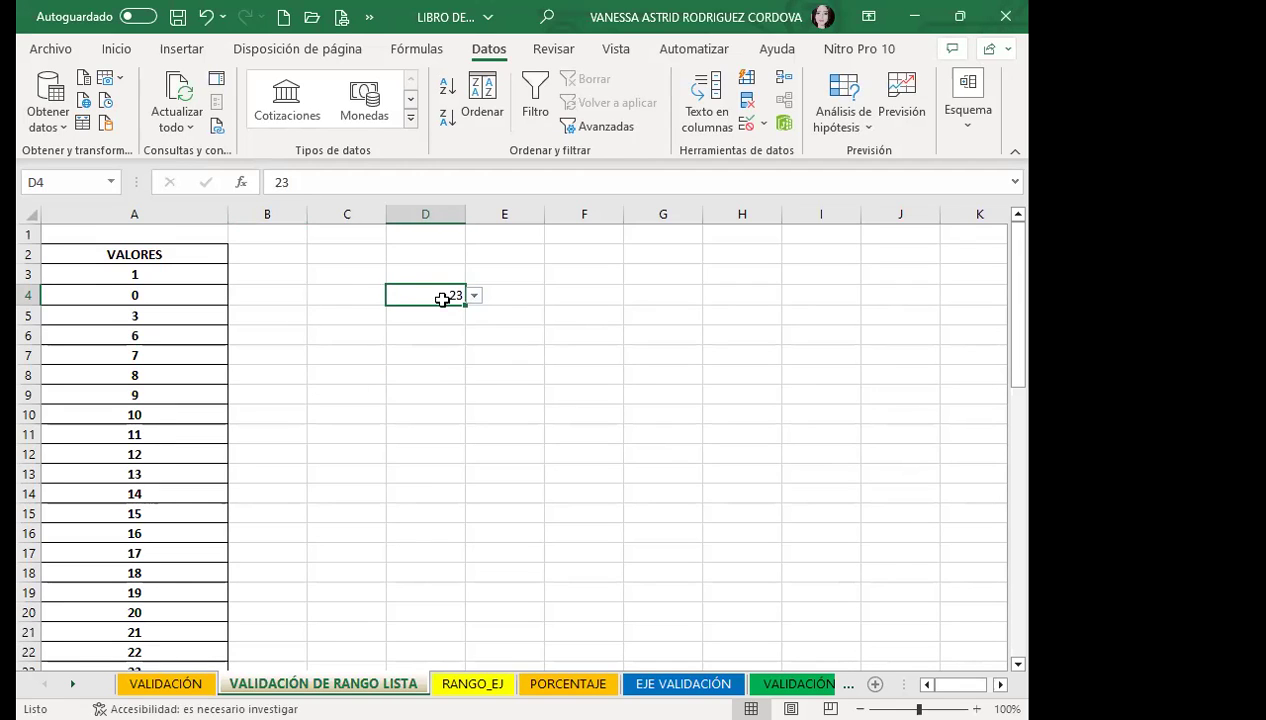
{"action": "left_click", "coordinate": [475, 299]}
{"action": "left_click", "coordinate": [412, 365]}
{"action": "left_click", "coordinate": [475, 296]}
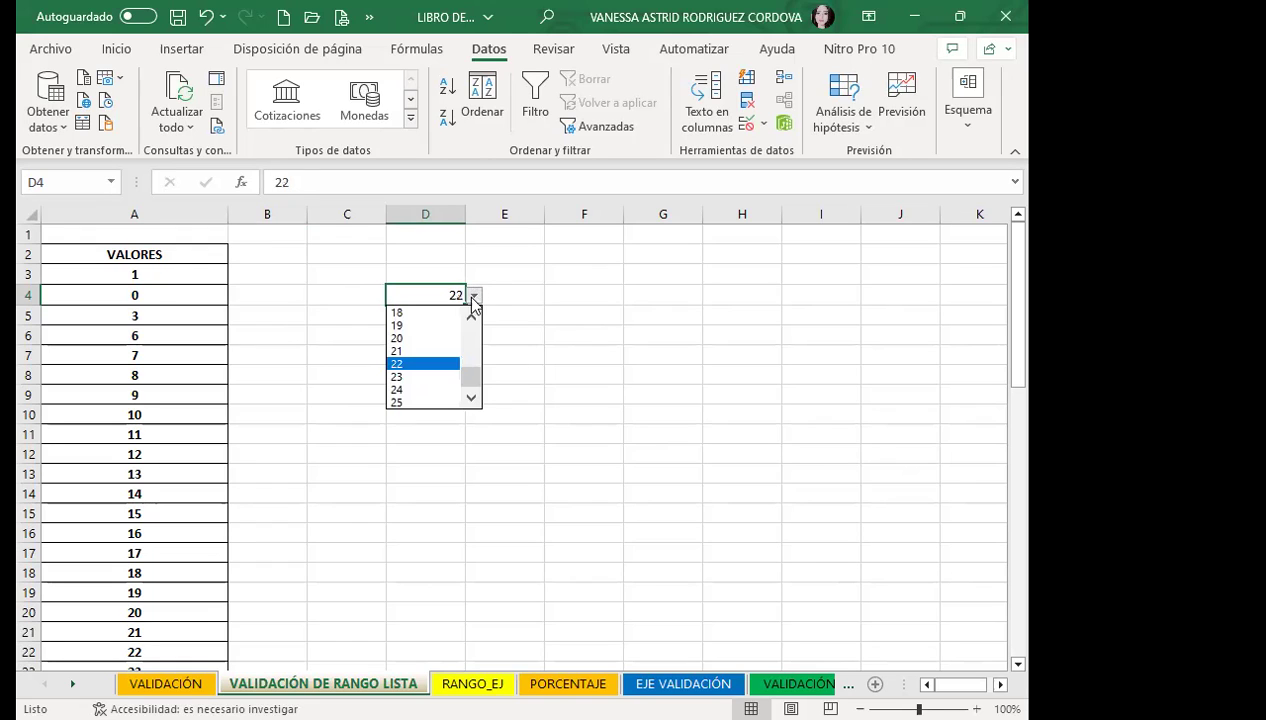
{"action": "left_click", "coordinate": [399, 377]}
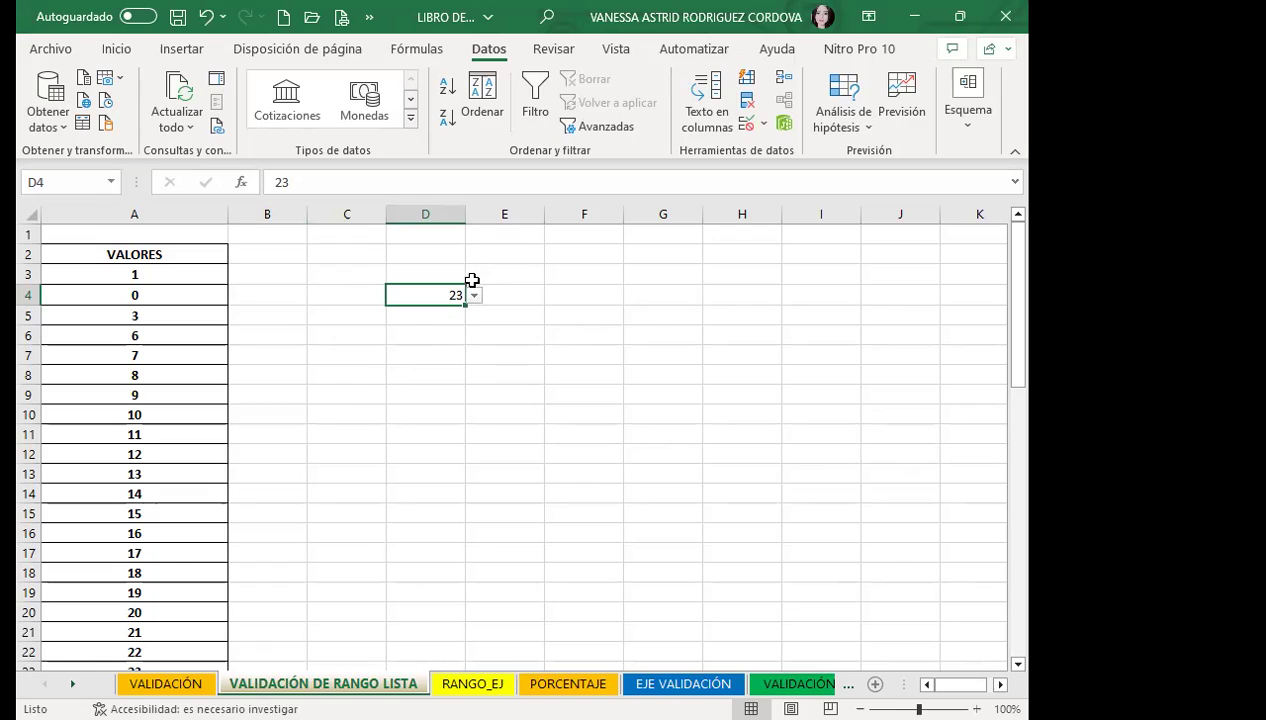
{"action": "left_click", "coordinate": [476, 297]}
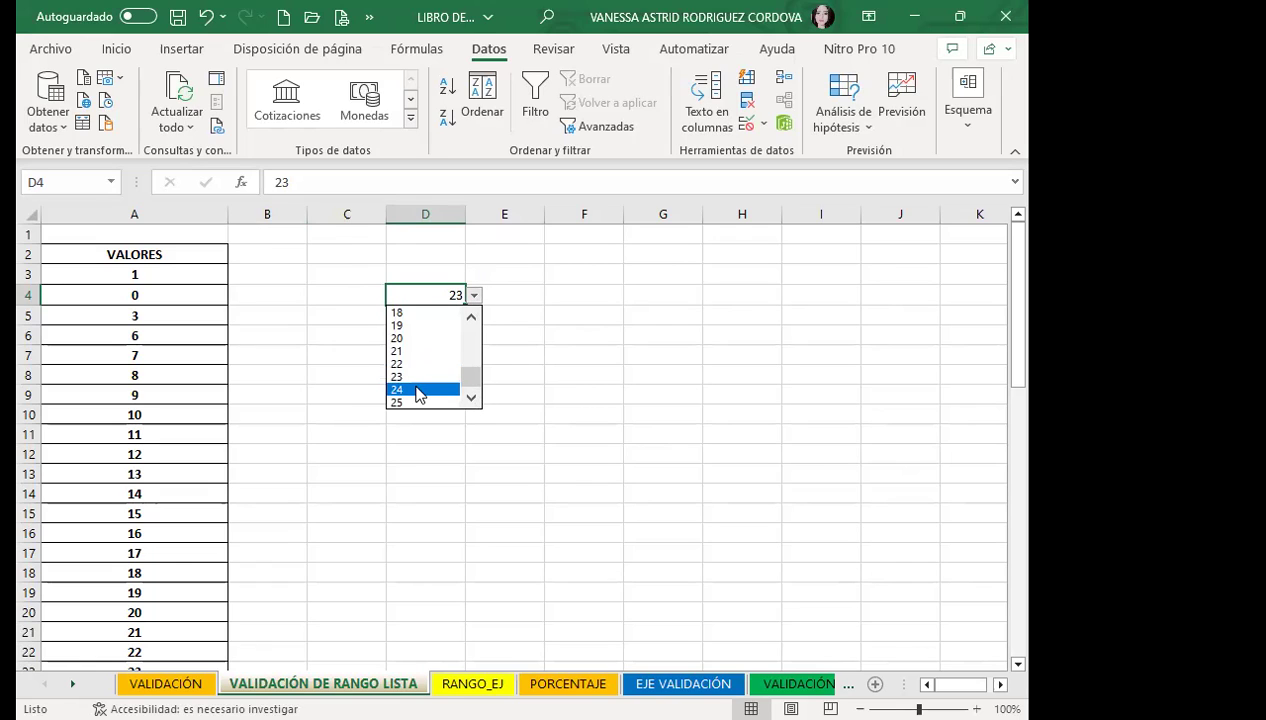
{"action": "left_click", "coordinate": [426, 295]}
Enter test values 1 and 2 in F4:F5, then delete them
{"action": "left_click", "coordinate": [579, 299]}
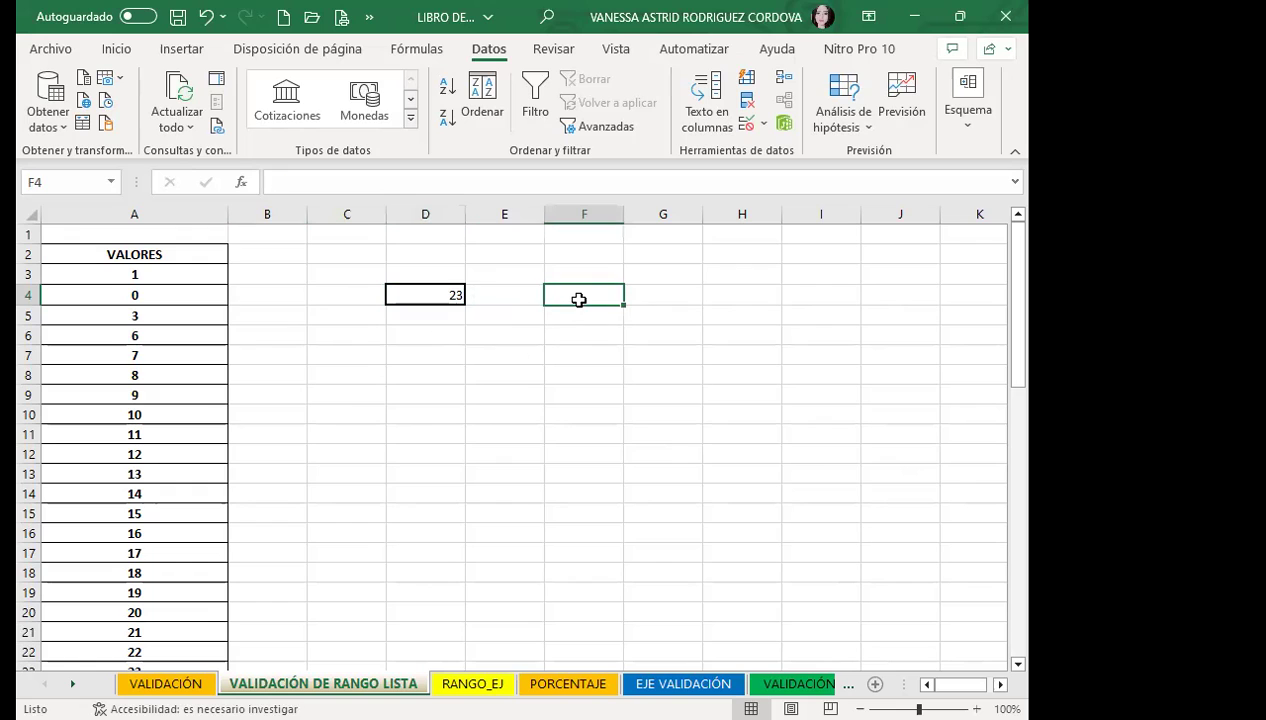
{"action": "type", "text": "1"}
{"action": "key", "text": "Return"}
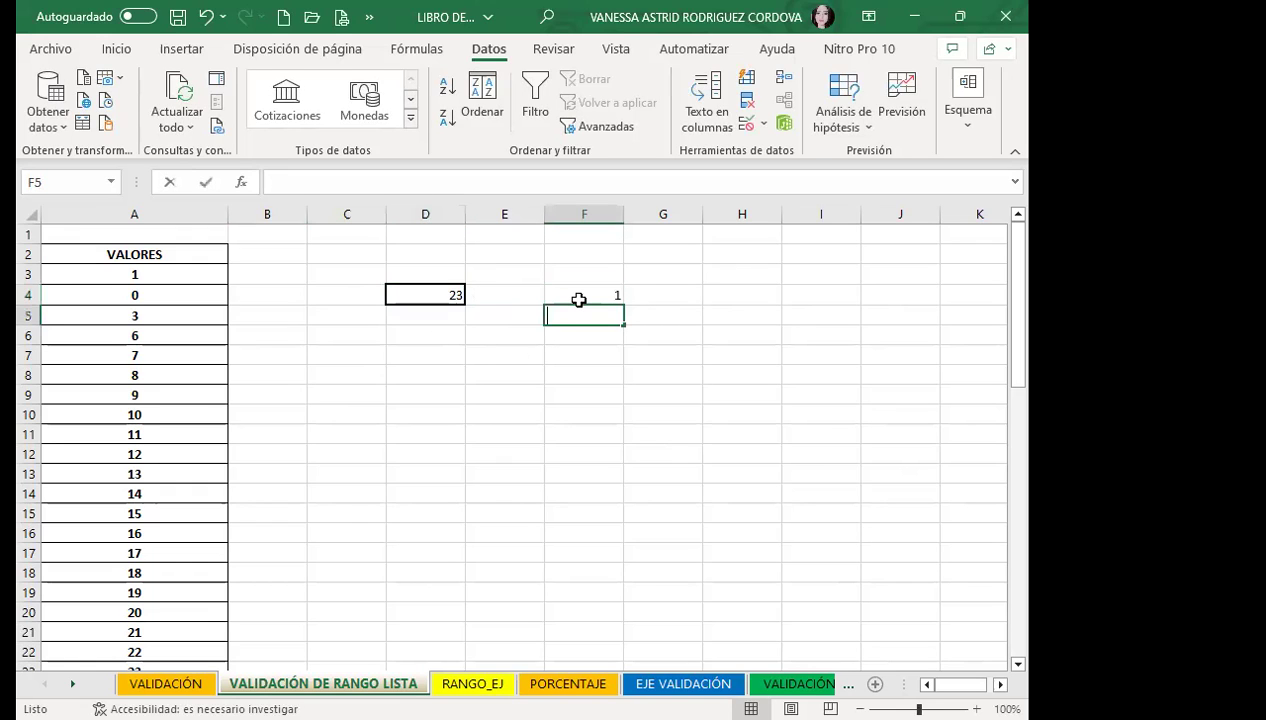
{"action": "type", "text": "2"}
{"action": "key", "text": "Return"}
{"action": "key", "text": "Up"}
{"action": "key", "text": "Up"}
{"action": "key", "text": "Delete"}
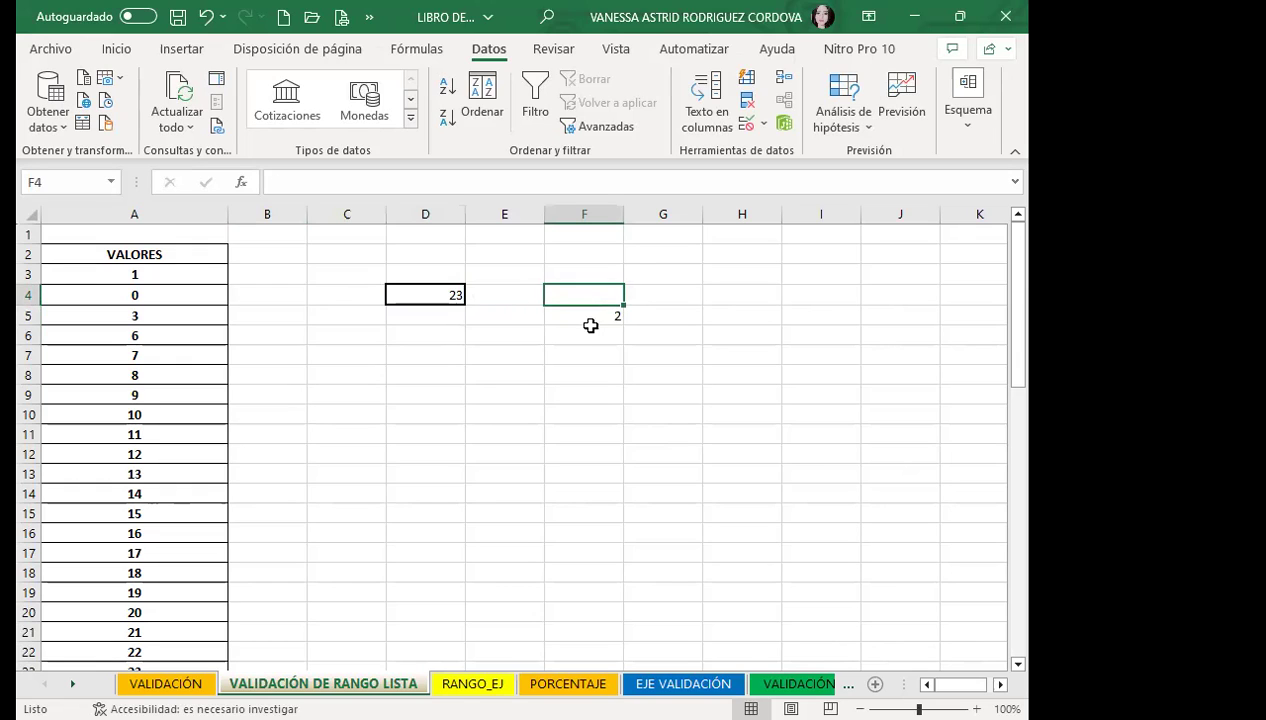
{"action": "left_click", "coordinate": [592, 330]}
{"action": "left_click", "coordinate": [567, 319]}
{"action": "key", "text": "Delete"}
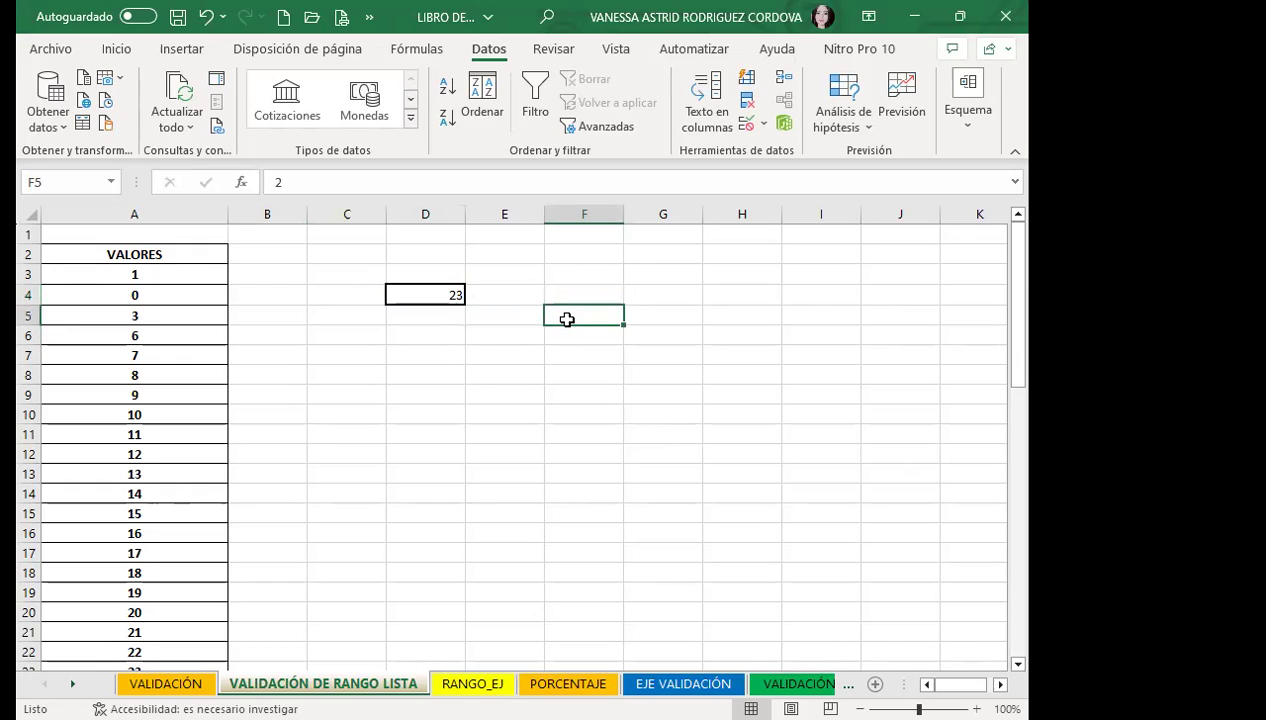
Pick 25 from D4's dropdown list of allowed values
{"action": "left_click", "coordinate": [462, 302]}
{"action": "left_click", "coordinate": [474, 296]}
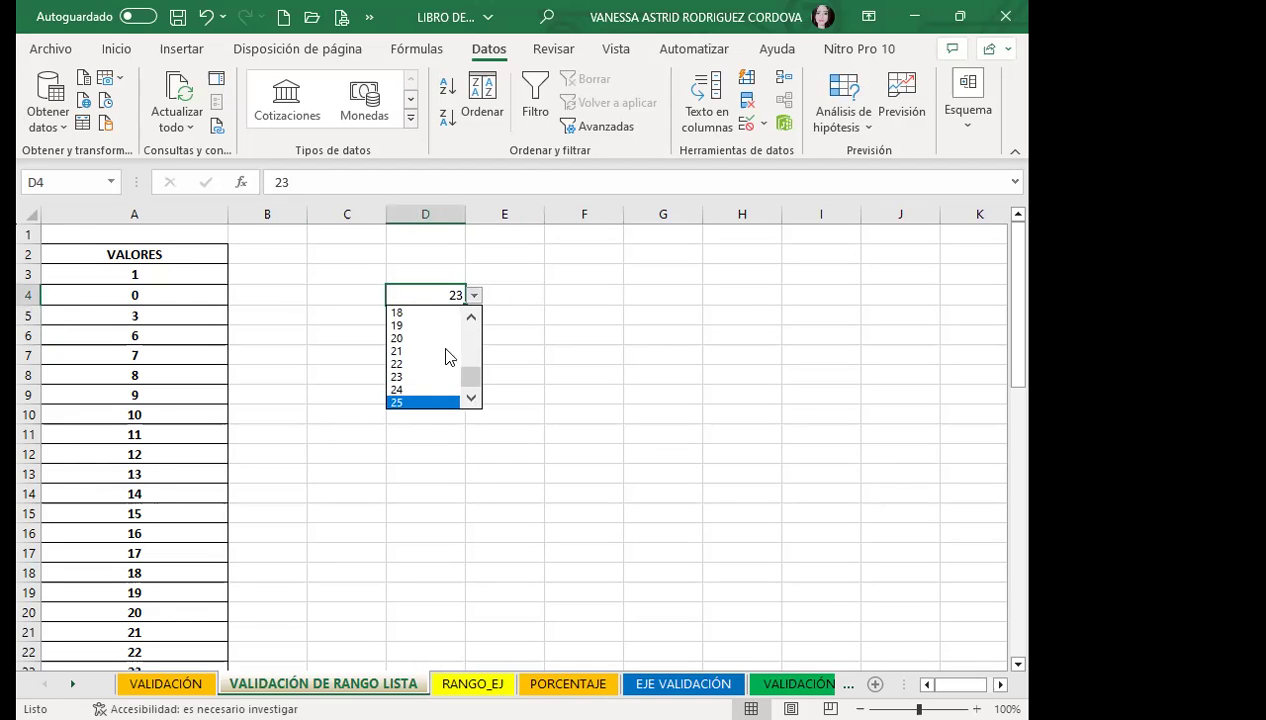
{"action": "left_click", "coordinate": [412, 402]}
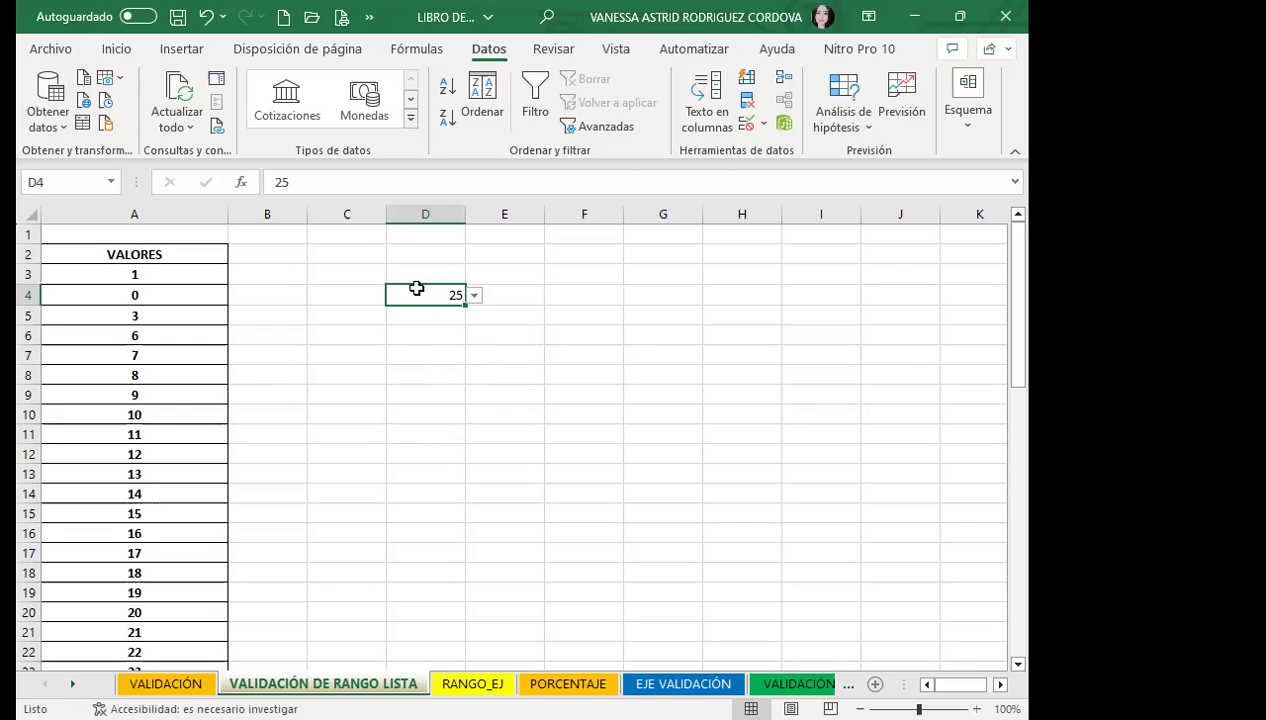
Give D4's validation a Stop error alert titled 'NÚMEROS' with message 'NÚMEROS DEL 0 AL 25'
{"action": "left_click", "coordinate": [755, 133]}
{"action": "left_click", "coordinate": [762, 235]}
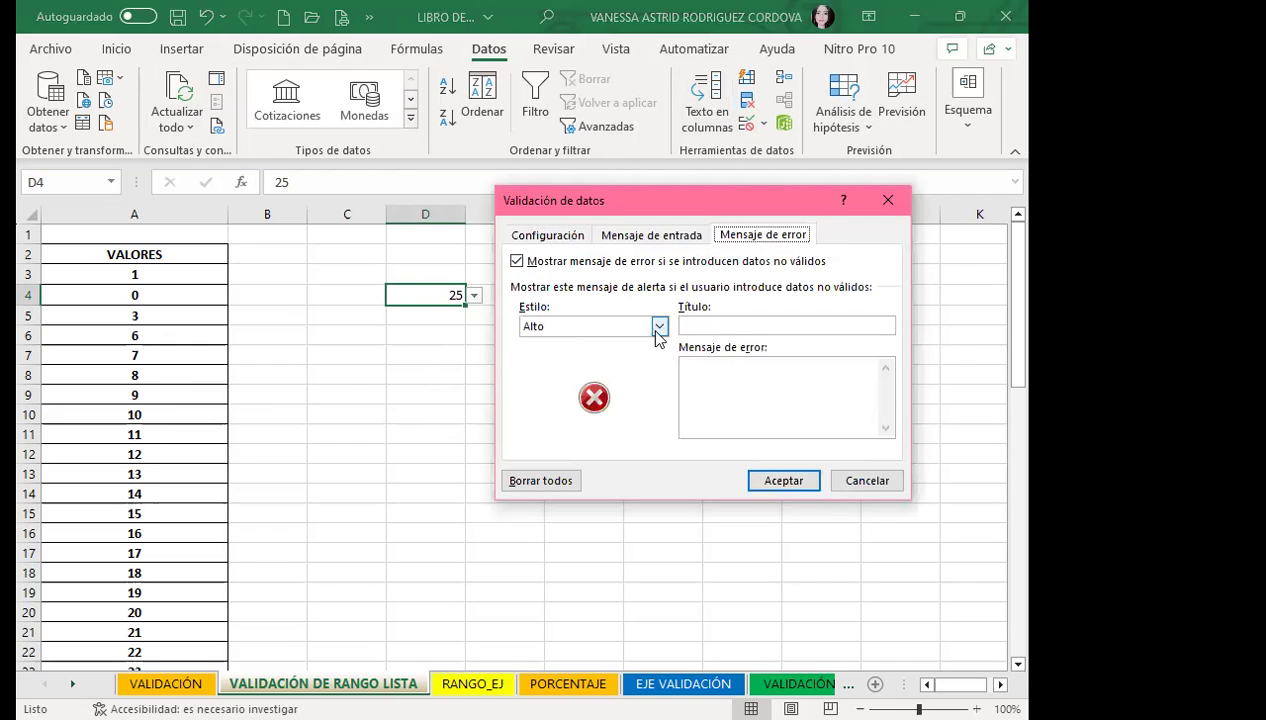
{"action": "left_click", "coordinate": [733, 325]}
{"action": "type", "text": "números"}
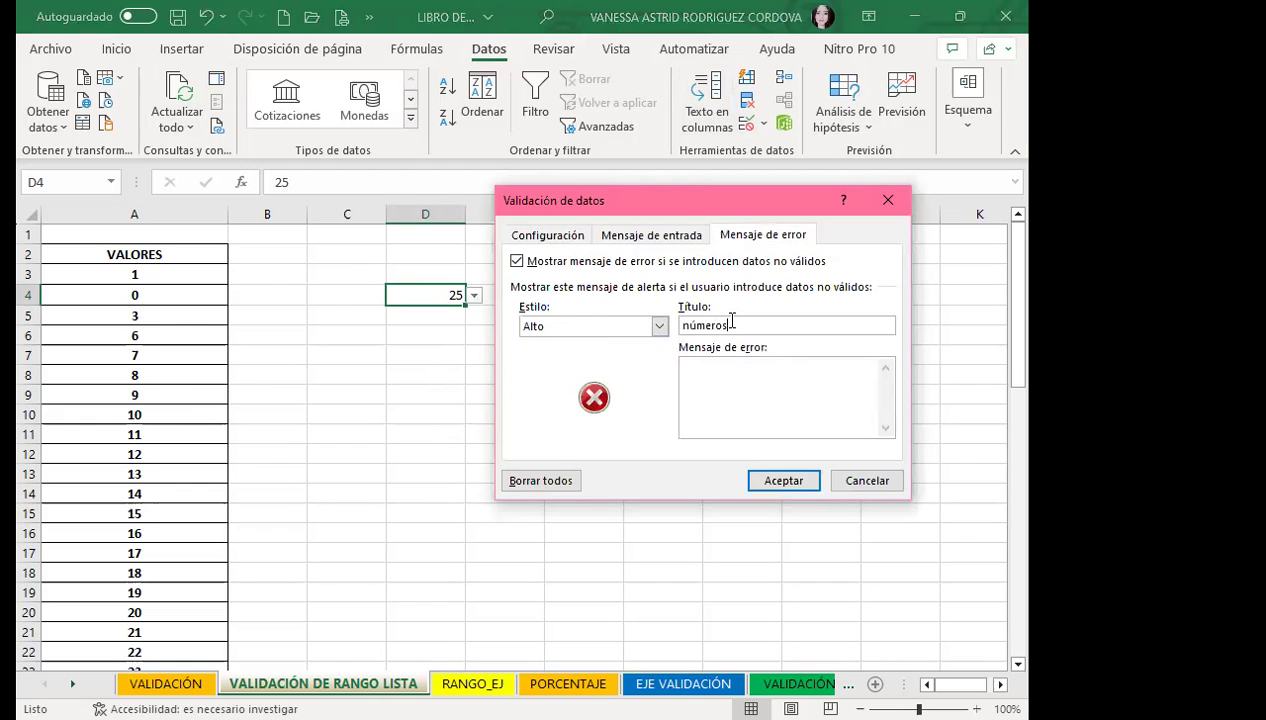
{"action": "key", "text": "BackSpace"}
{"action": "key", "text": "BackSpace"}
{"action": "key", "text": "BackSpace"}
{"action": "type", "text": "N"}
{"action": "type", "text": "ÚMEROS"}
{"action": "left_click", "coordinate": [741, 377]}
{"action": "type", "text": "NU"}
{"action": "key", "text": "BackSpace"}
{"action": "type", "text": "Ú"}
{"action": "type", "text": "MEROS DEL"}
{"action": "type", "text": " 0 AL 35"}
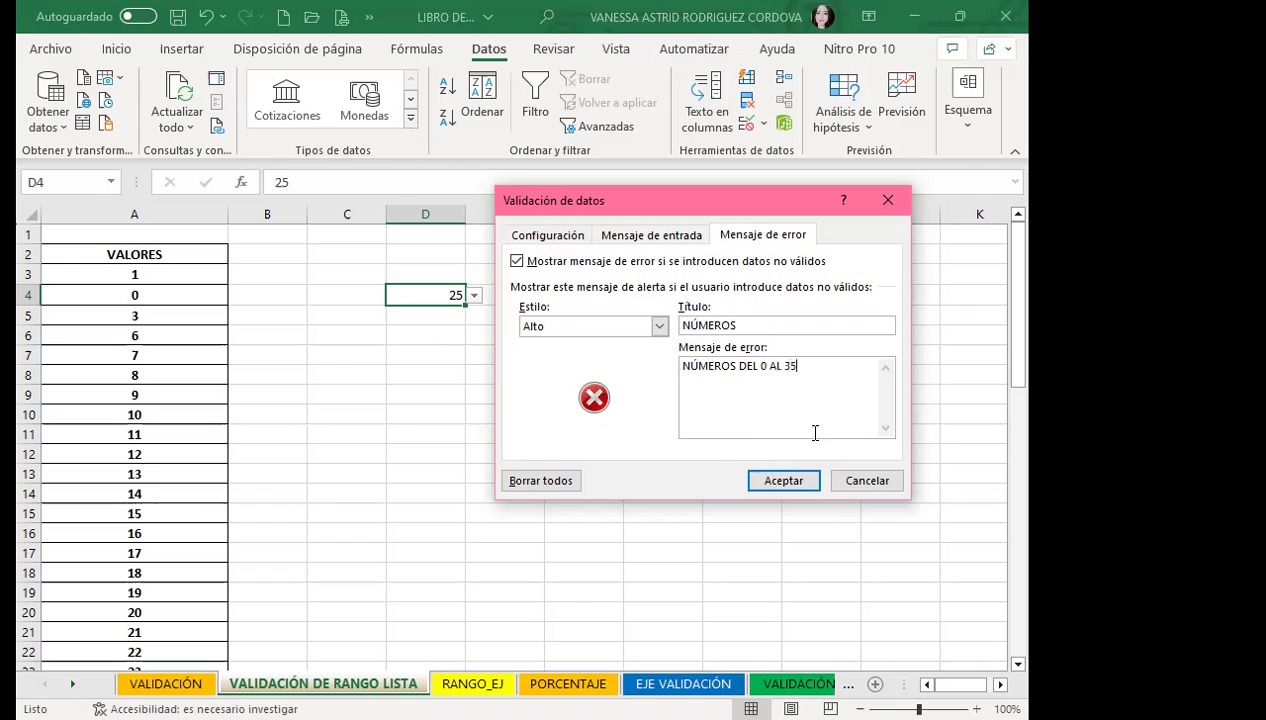
{"action": "key", "text": "BackSpace"}
{"action": "key", "text": "BackSpace"}
{"action": "type", "text": "25"}
{"action": "left_click", "coordinate": [770, 478]}
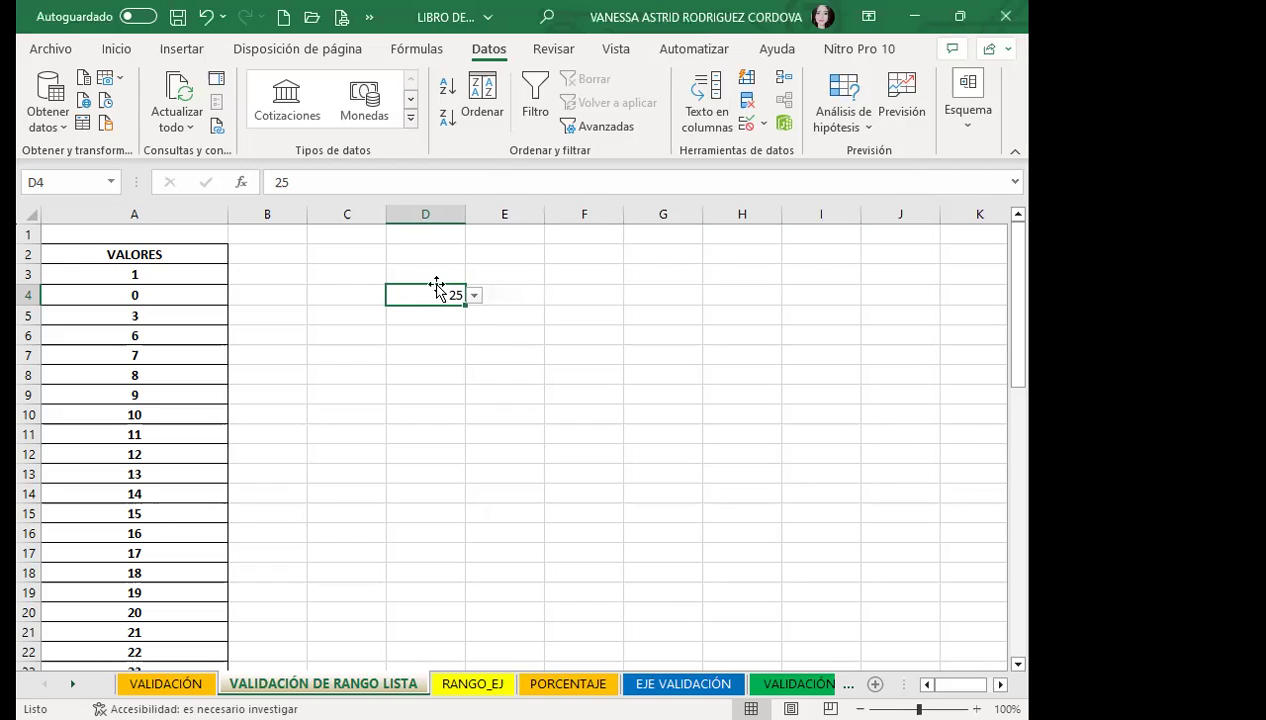
{"action": "type", "text": "40"}
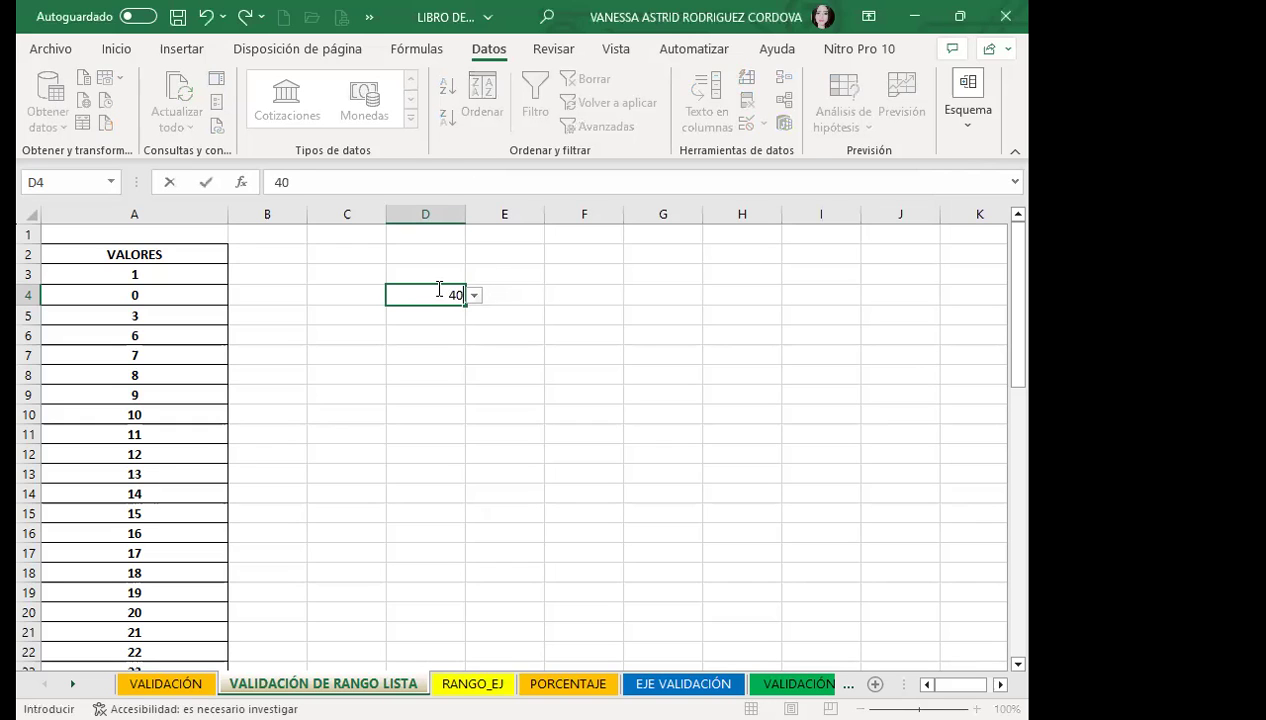
{"action": "key", "text": "Return"}
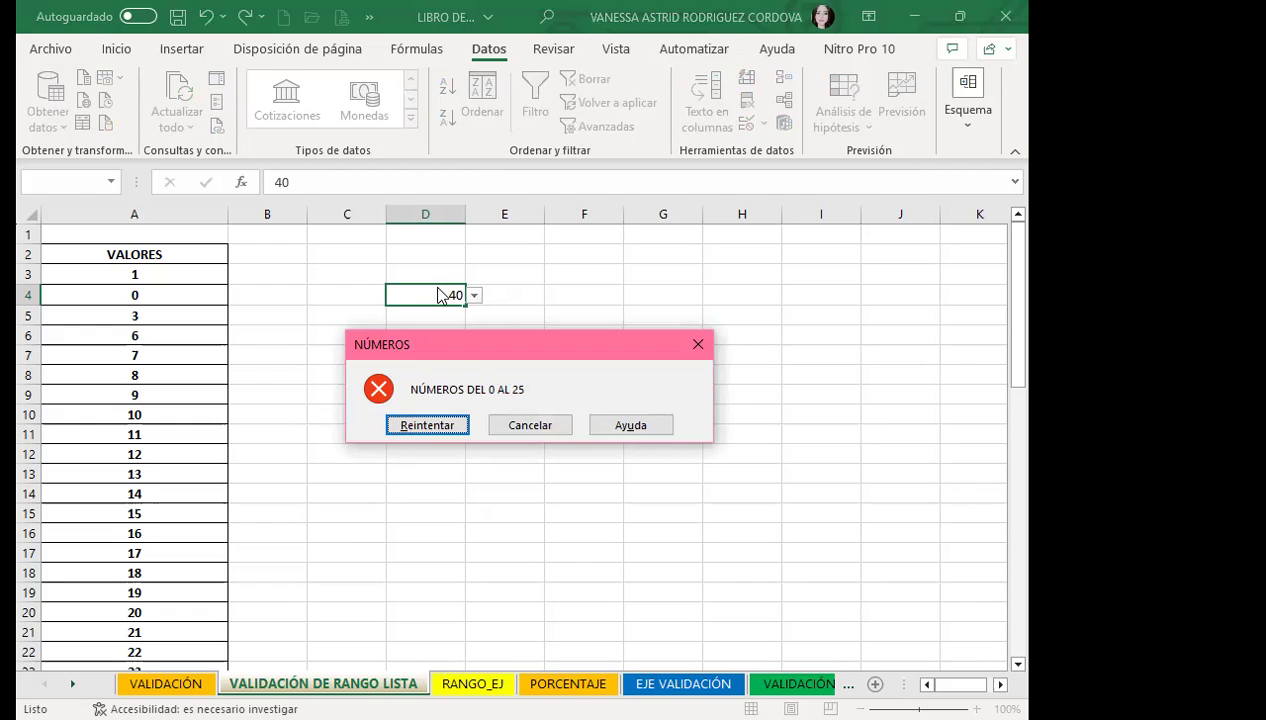
{"action": "left_click", "coordinate": [693, 344]}
{"action": "type", "text": "25"}
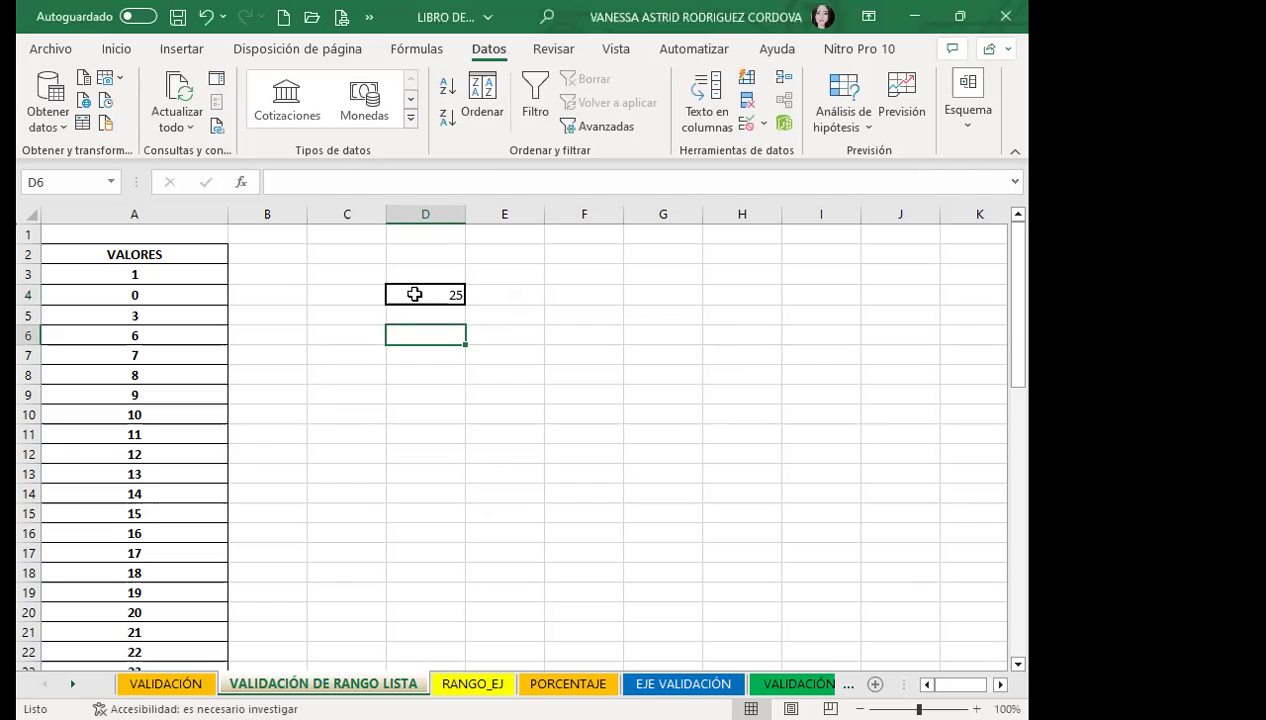
{"action": "scroll", "coordinate": [208, 415], "scroll_direction": "down", "scroll_amount": 1}
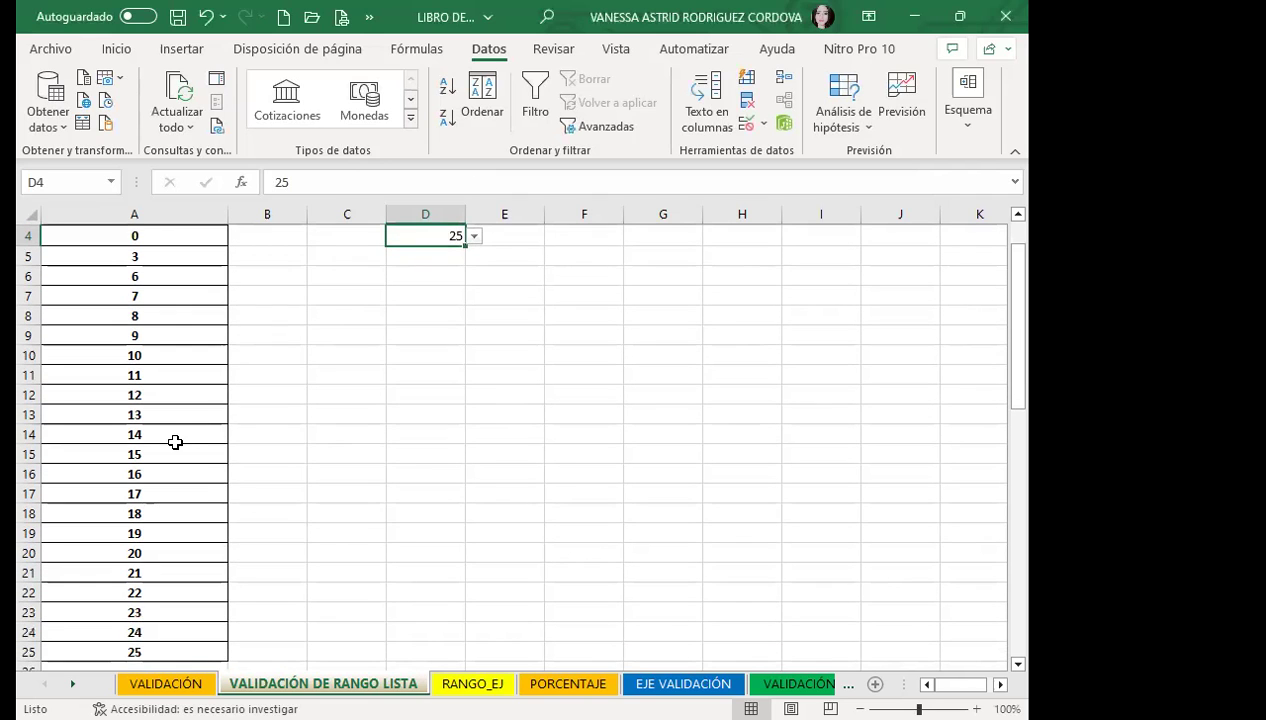
{"action": "scroll", "coordinate": [147, 414], "scroll_direction": "up", "scroll_amount": 1}
{"action": "left_click_drag", "start_coordinate": [155, 395], "coordinate": [165, 454]}
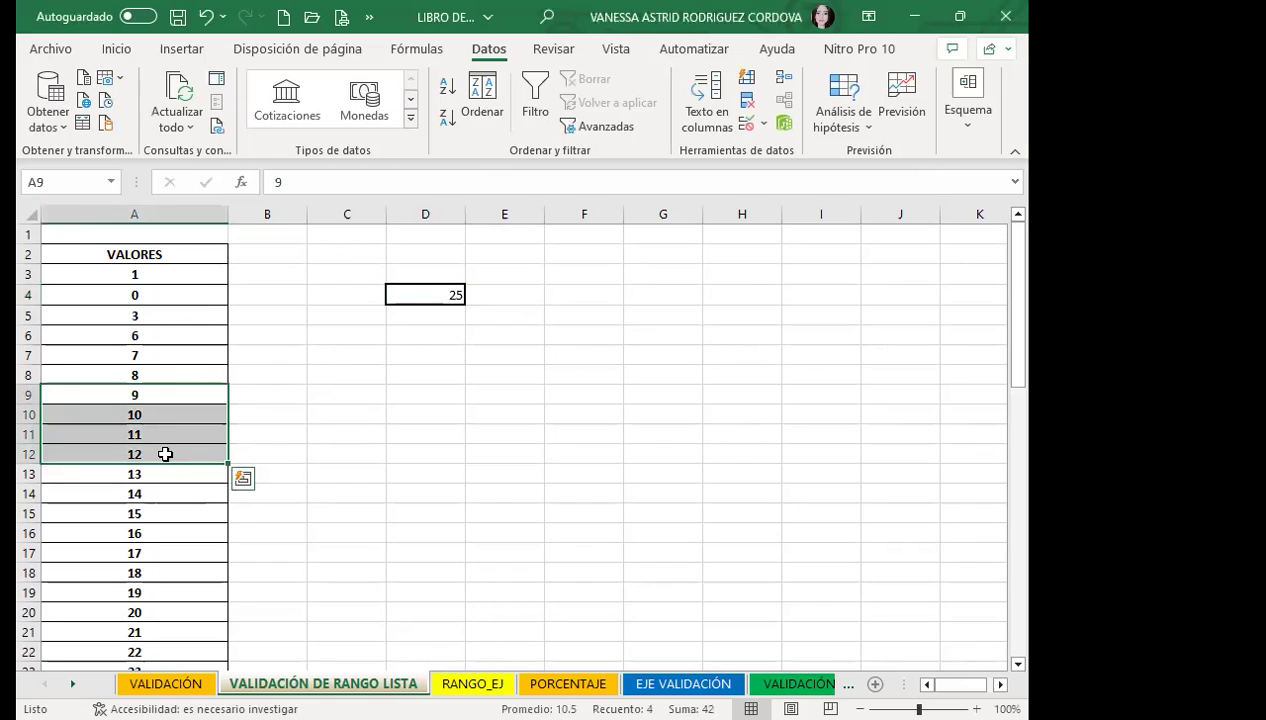
{"action": "key", "text": "Delete"}
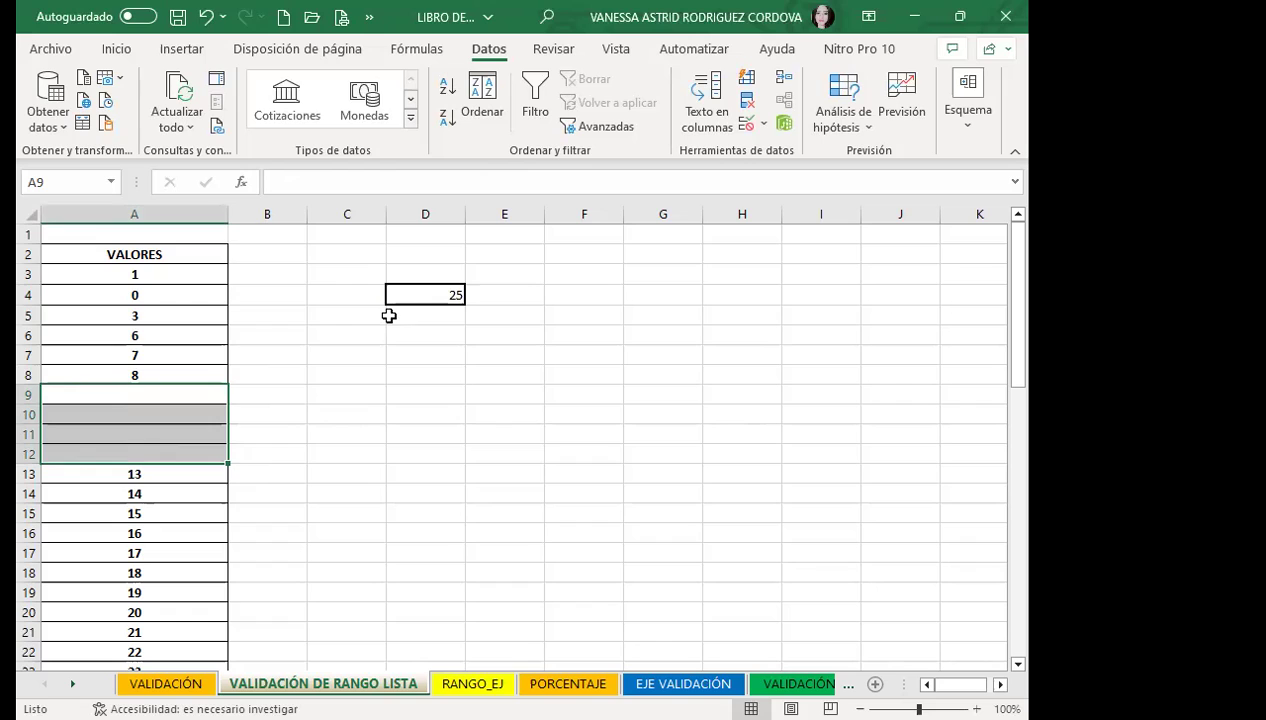
{"action": "left_click", "coordinate": [406, 299]}
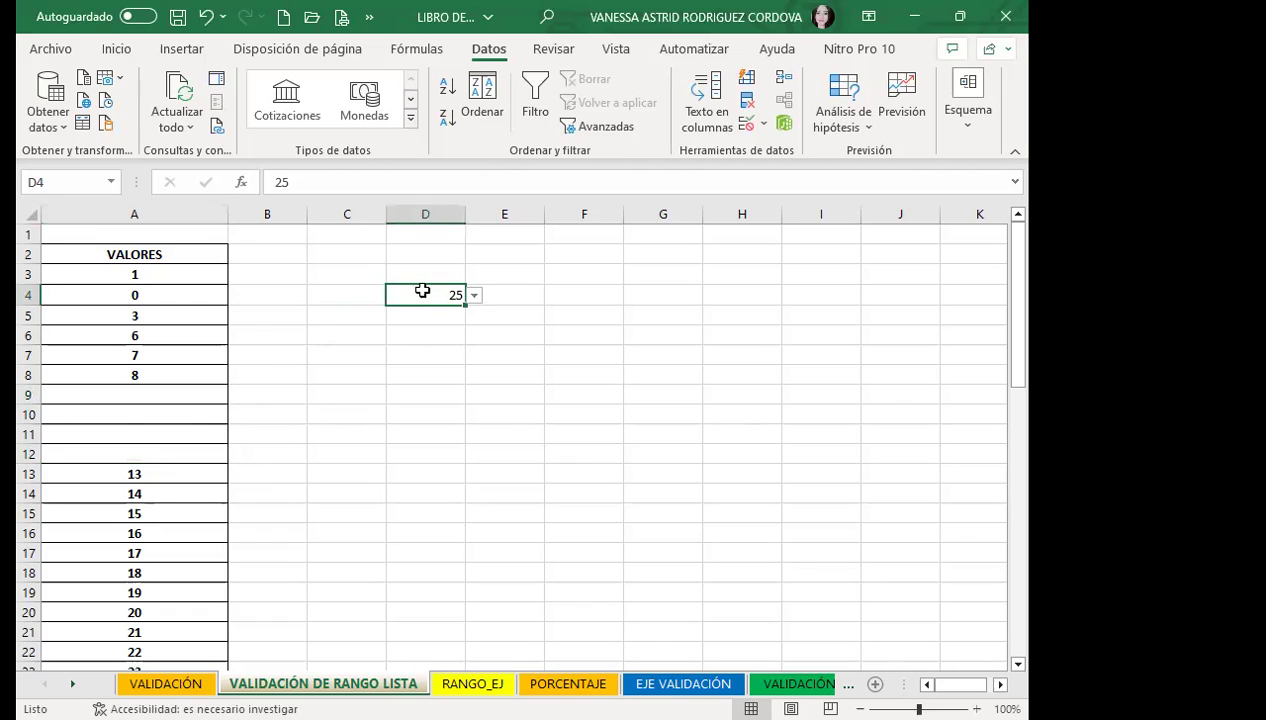
{"action": "left_click", "coordinate": [474, 297]}
{"action": "left_click_drag", "start_coordinate": [469, 371], "coordinate": [469, 345]}
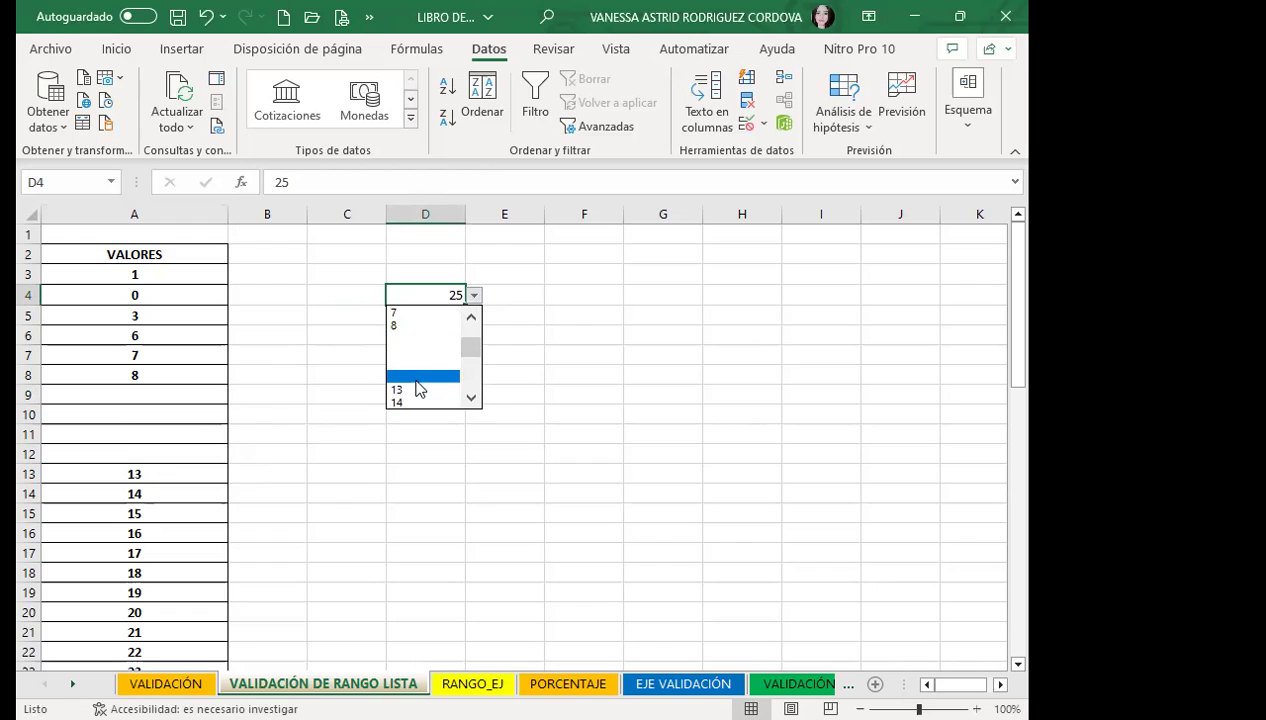
{"action": "left_click", "coordinate": [473, 295]}
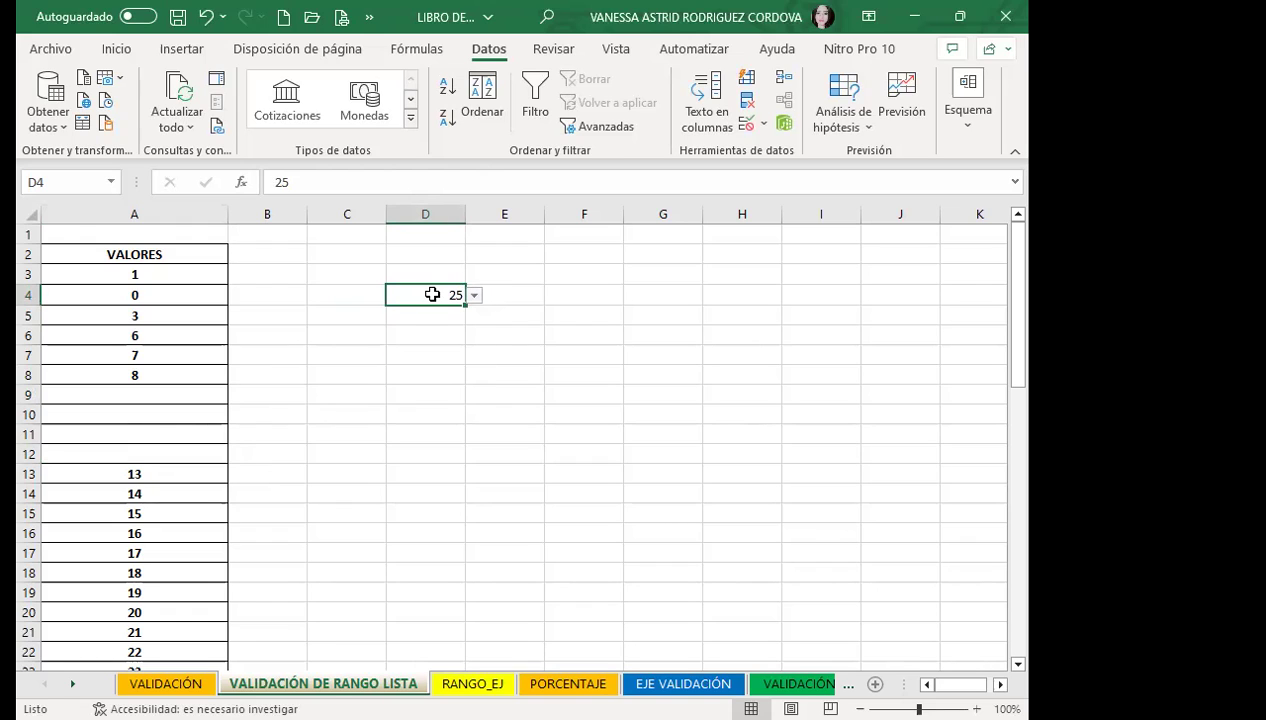
{"action": "key", "text": "ctrl+z"}
{"action": "left_click", "coordinate": [155, 315]}
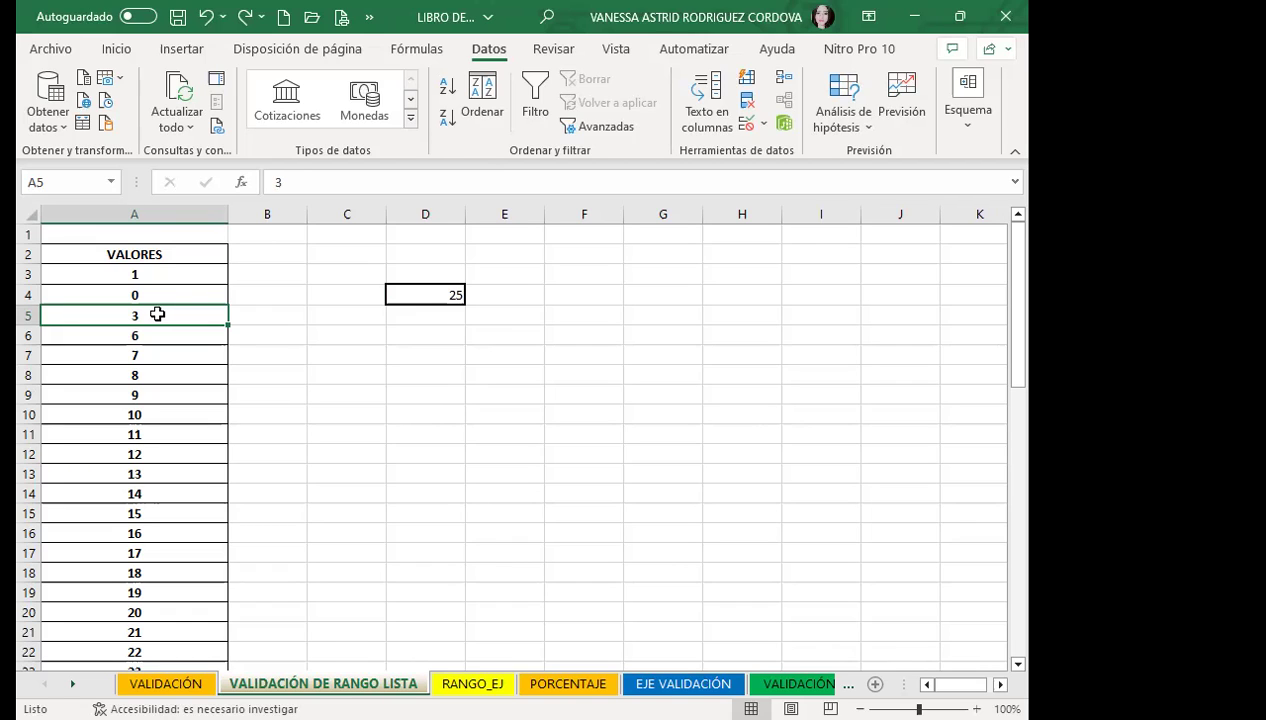
Frame range F4:F18 with a thick outside border and check the result
{"action": "left_click", "coordinate": [430, 299]}
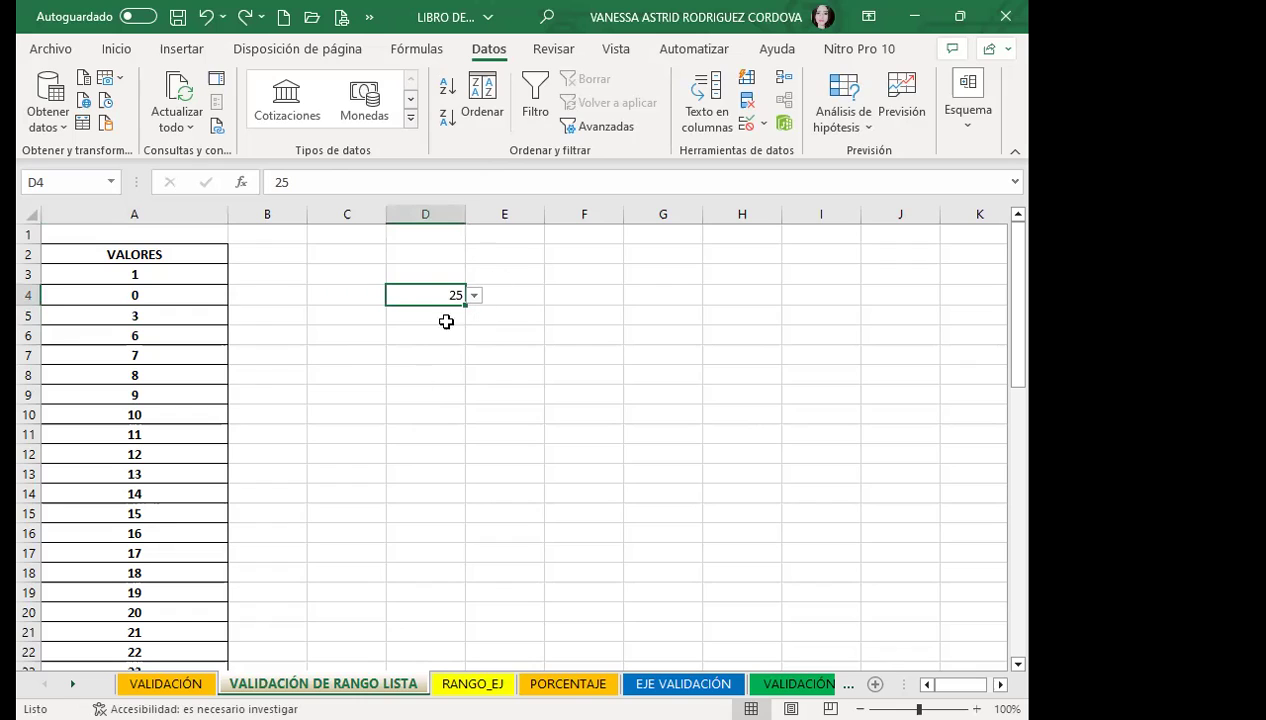
{"action": "left_click_drag", "start_coordinate": [575, 294], "coordinate": [577, 579]}
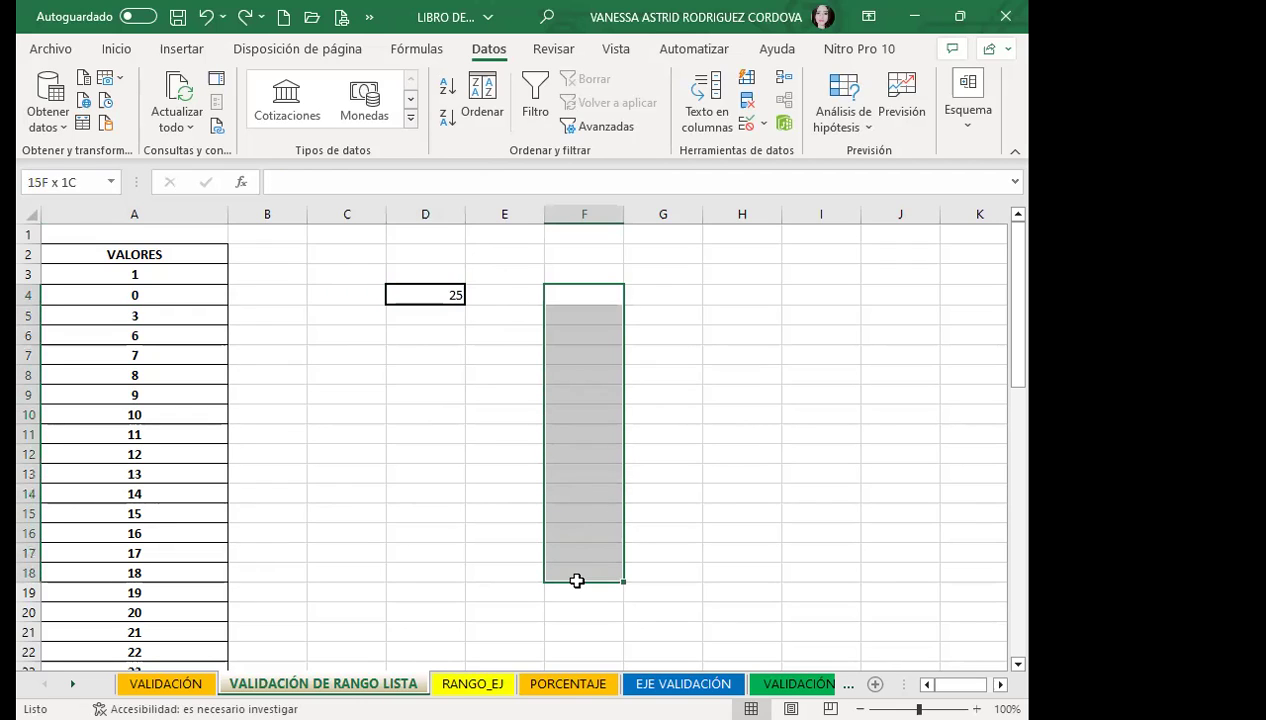
{"action": "left_click", "coordinate": [116, 48]}
{"action": "left_click", "coordinate": [130, 124]}
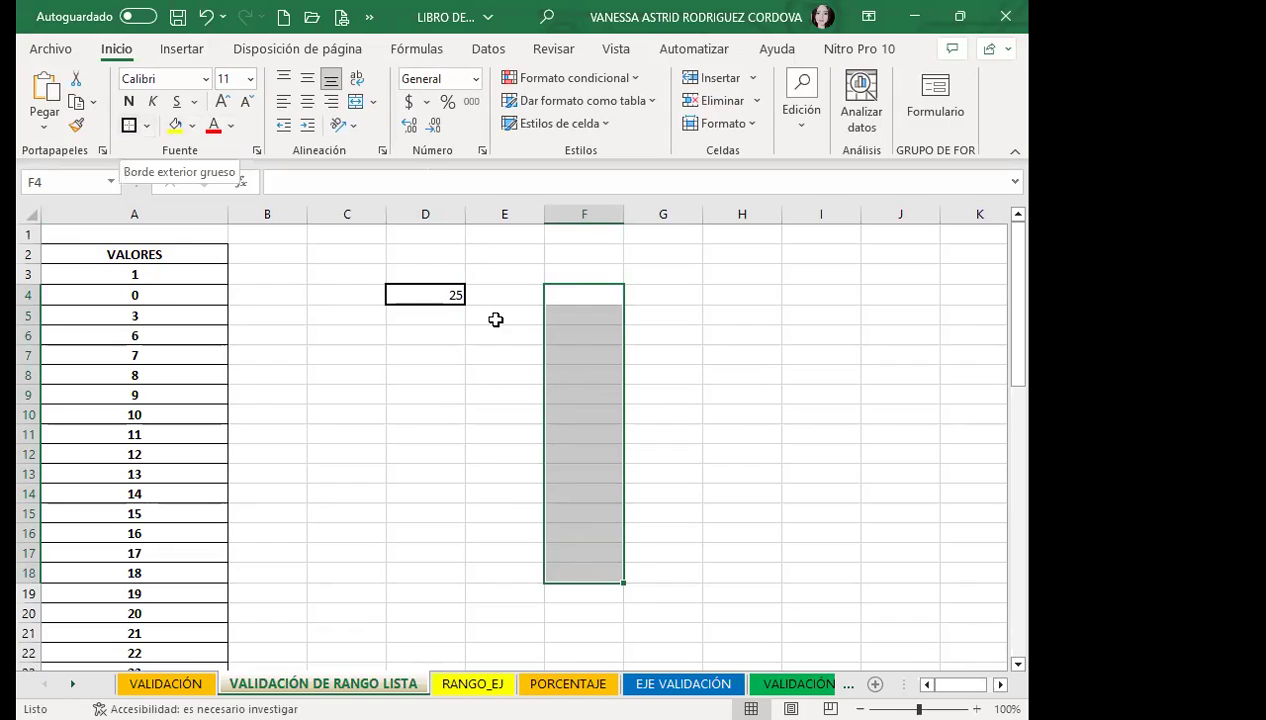
{"action": "key", "text": "Down"}
{"action": "key", "text": "Down"}
{"action": "key", "text": "Down"}
{"action": "left_click_drag", "start_coordinate": [583, 288], "coordinate": [580, 574]}
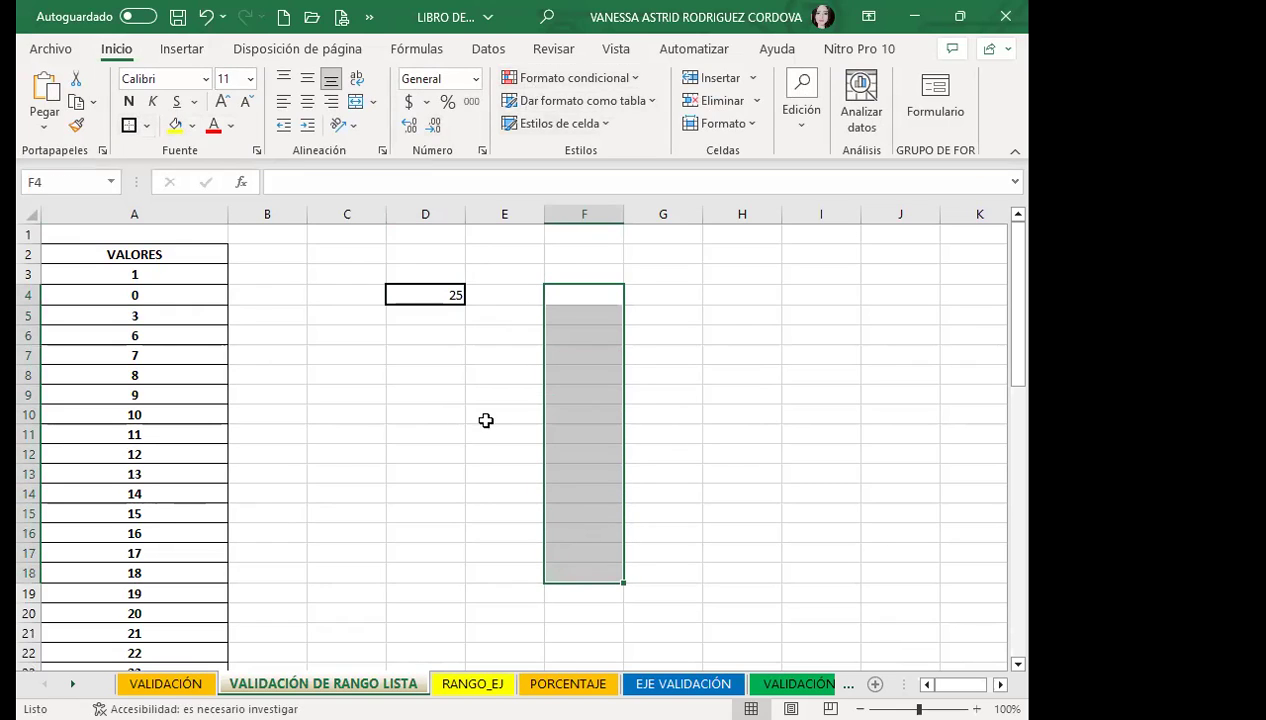
{"action": "left_click", "coordinate": [470, 454]}
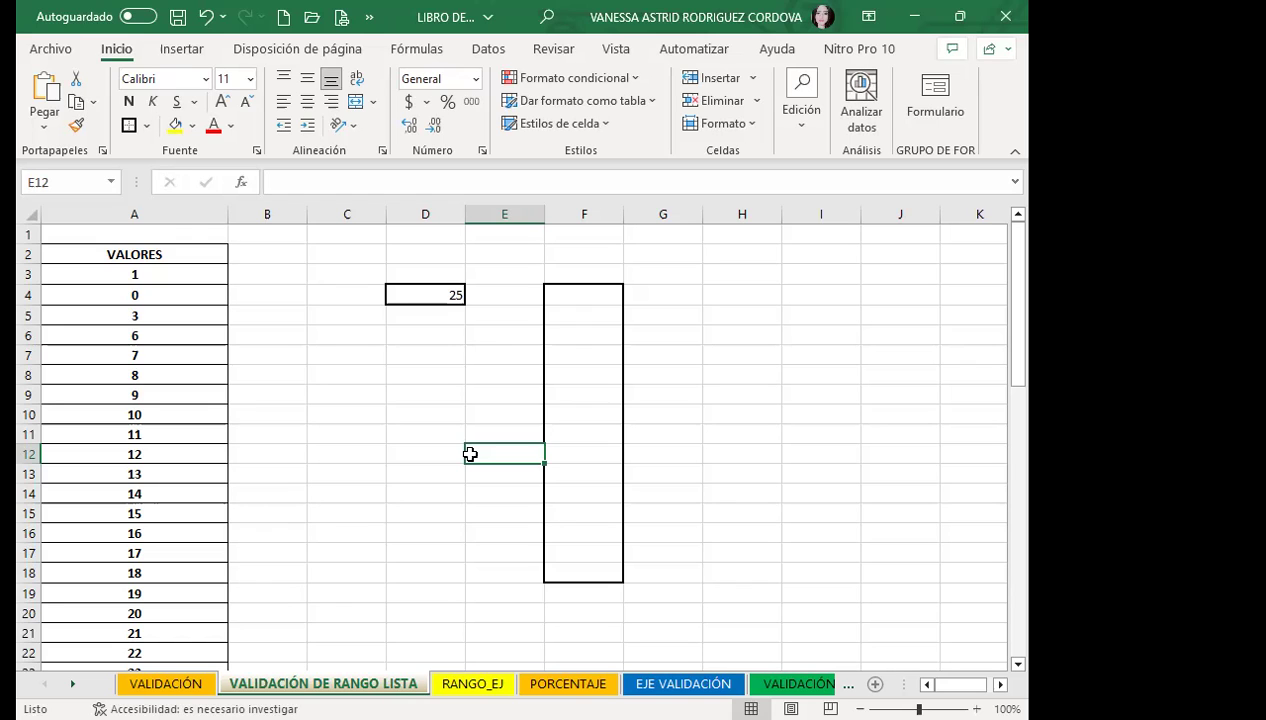
Name the LISTA names A29:A49 as a range 'LISTAS' through the Name Box
{"action": "scroll", "coordinate": [282, 494], "scroll_direction": "down", "scroll_amount": 7}
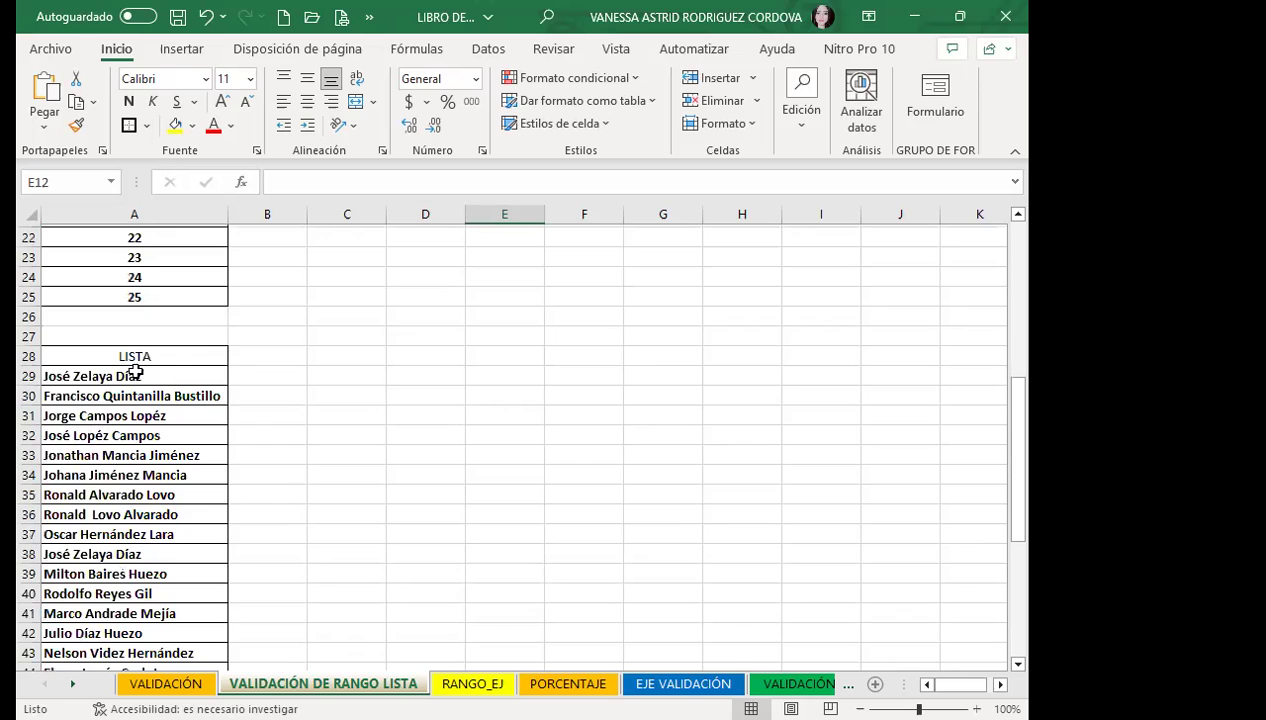
{"action": "left_click_drag", "start_coordinate": [135, 372], "coordinate": [135, 672]}
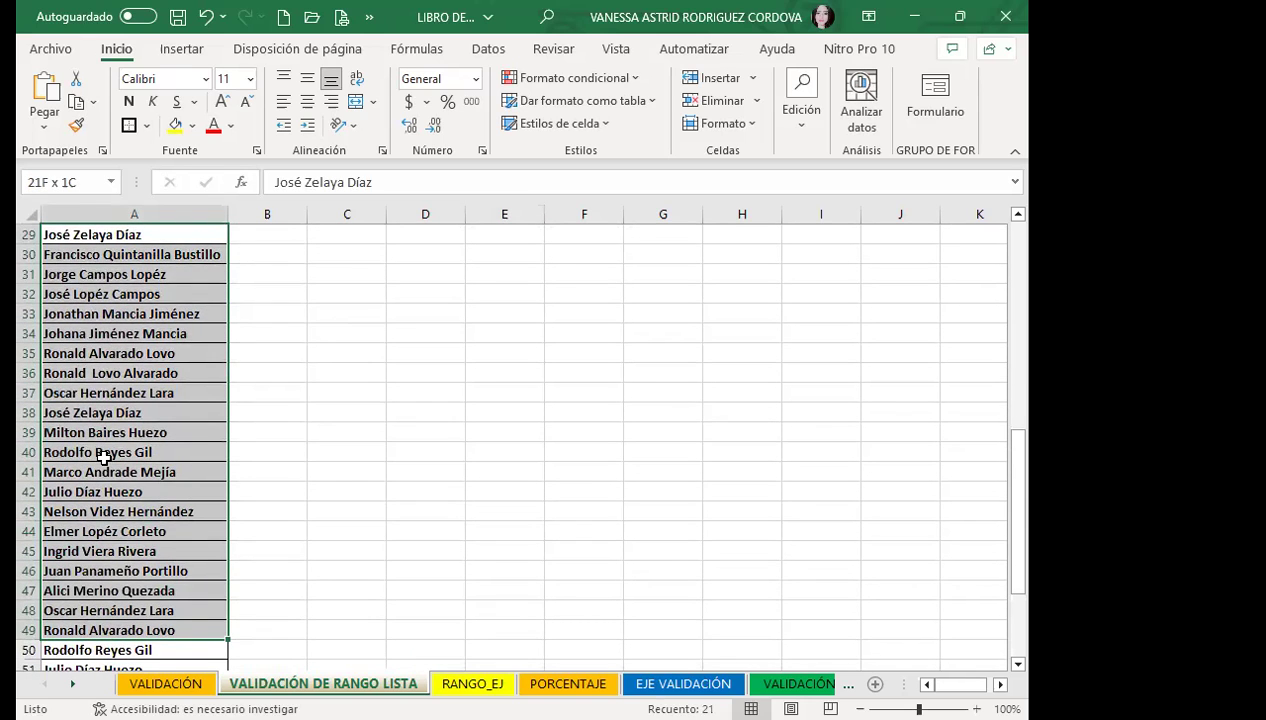
{"action": "scroll", "coordinate": [103, 453], "scroll_direction": "up", "scroll_amount": 3}
{"action": "scroll", "coordinate": [157, 487], "scroll_direction": "up", "scroll_amount": 2}
{"action": "left_click", "coordinate": [75, 180]}
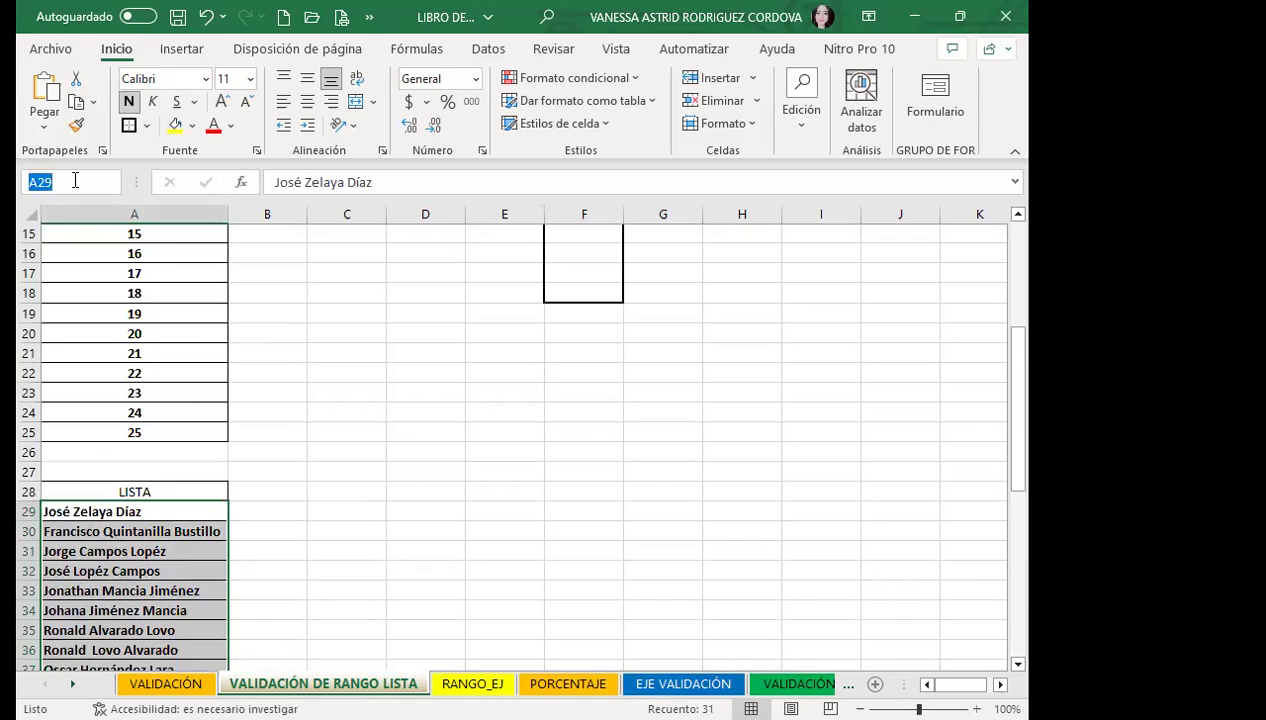
{"action": "type", "text": "LISTAS_"}
{"action": "key", "text": "Return"}
Select cells F4:F18 to prepare them for validation
{"action": "left_click", "coordinate": [342, 487]}
{"action": "scroll", "coordinate": [503, 466], "scroll_direction": "up", "scroll_amount": 5}
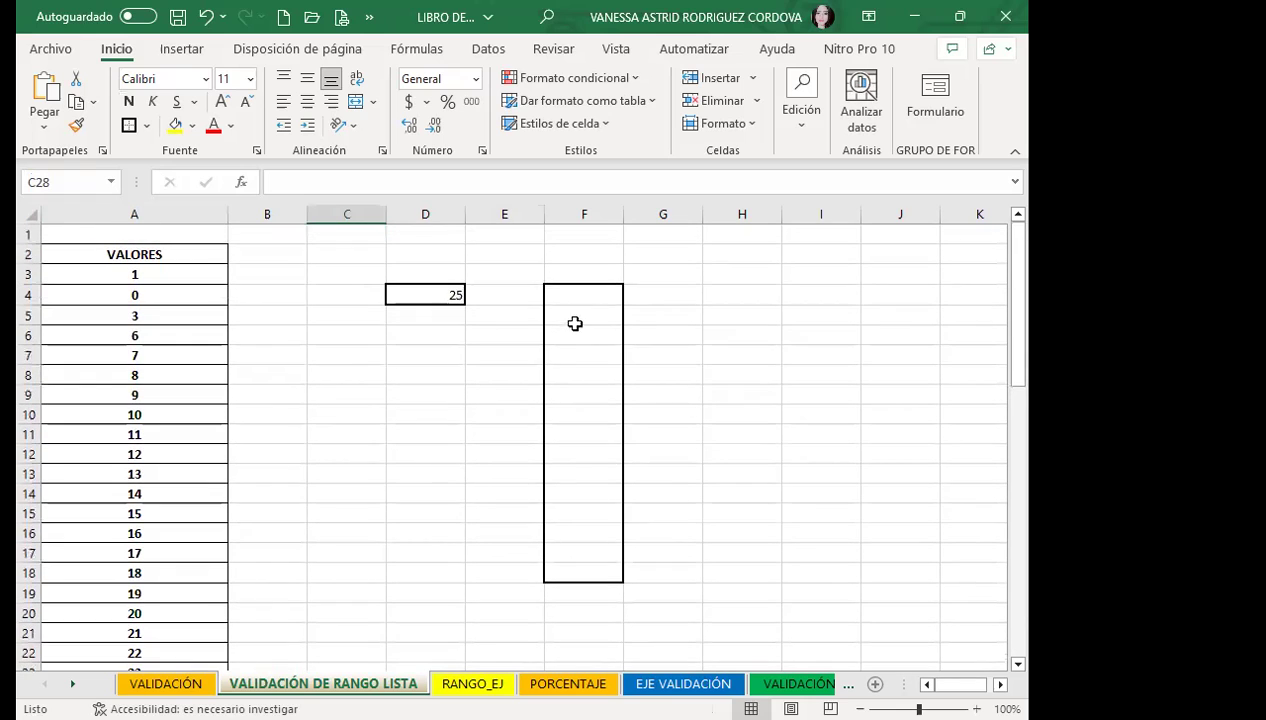
{"action": "left_click_drag", "start_coordinate": [589, 298], "coordinate": [598, 565]}
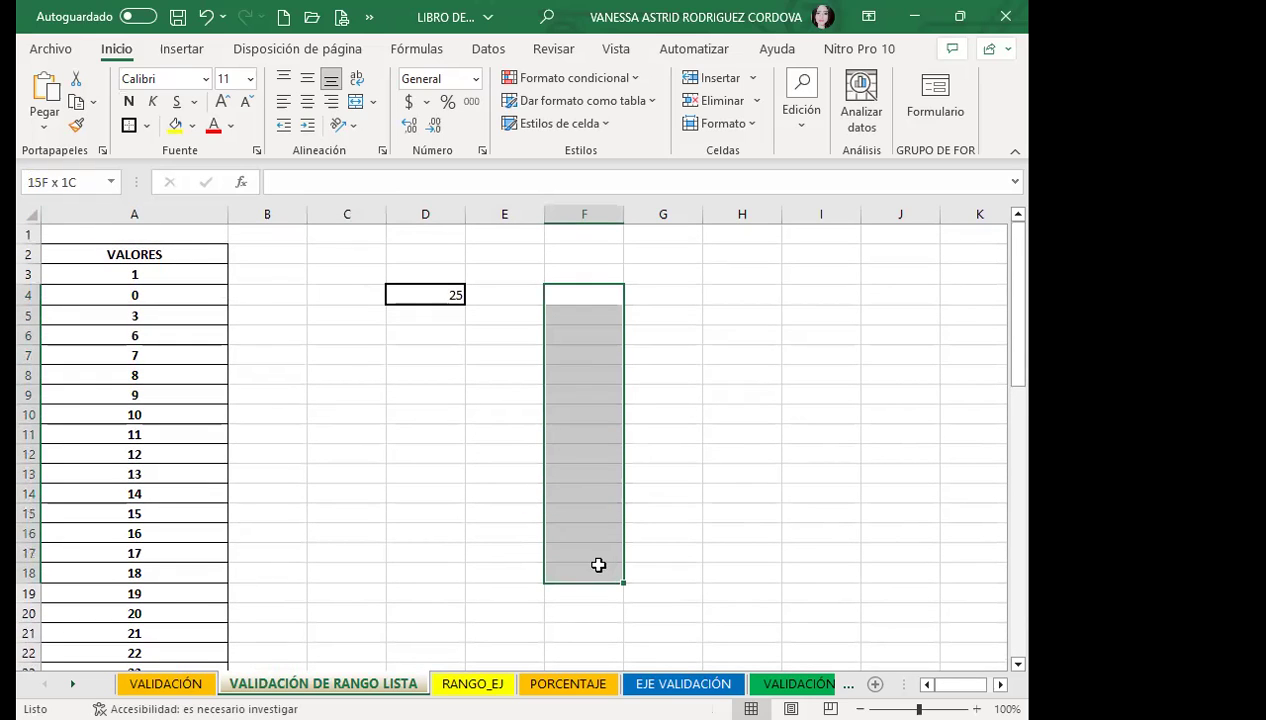
Apply Lista validation to F4:F18 with source =LISTAS_1
{"action": "left_click", "coordinate": [488, 50]}
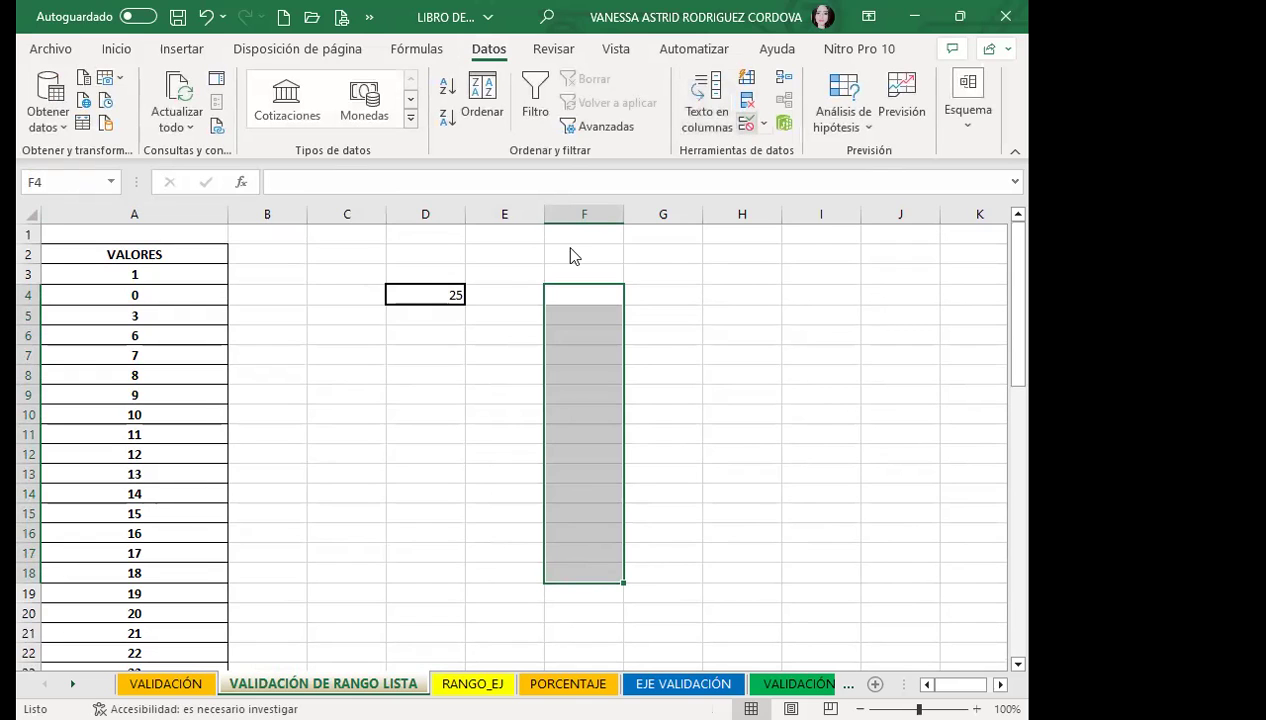
{"action": "key", "text": "alt+d"}
{"action": "key", "text": "l"}
{"action": "left_click", "coordinate": [545, 234]}
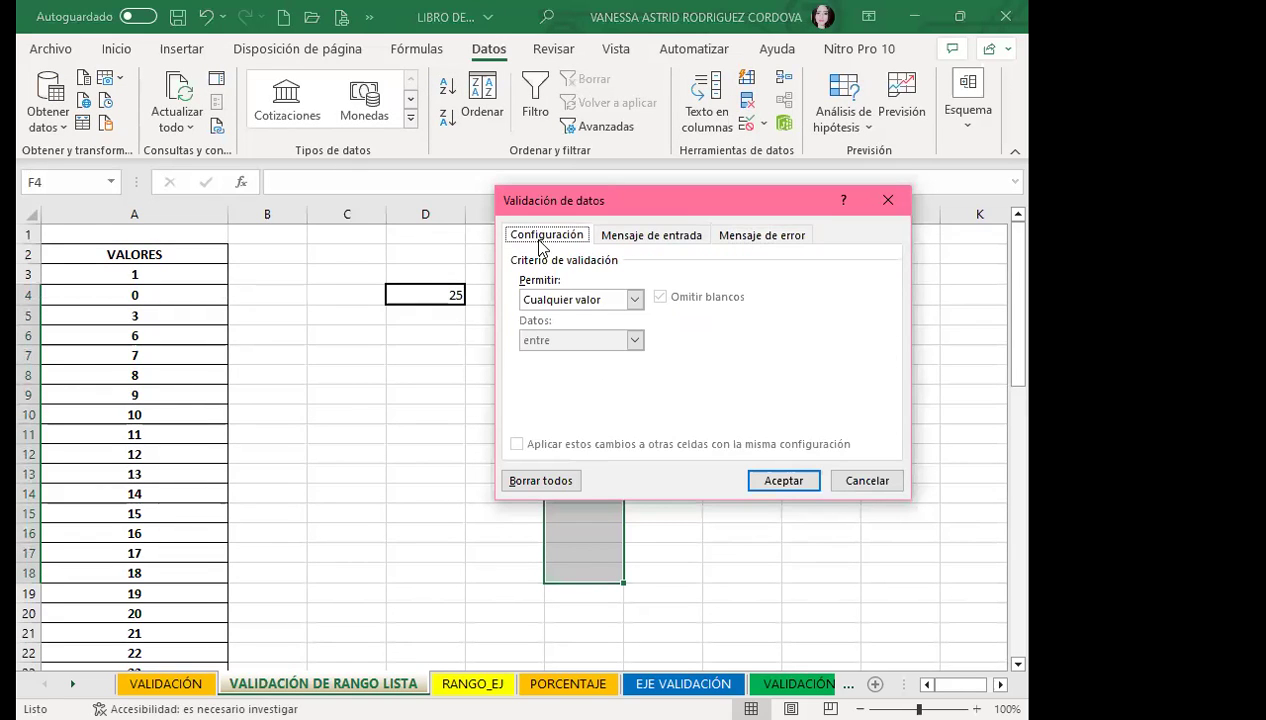
{"action": "left_click", "coordinate": [636, 300]}
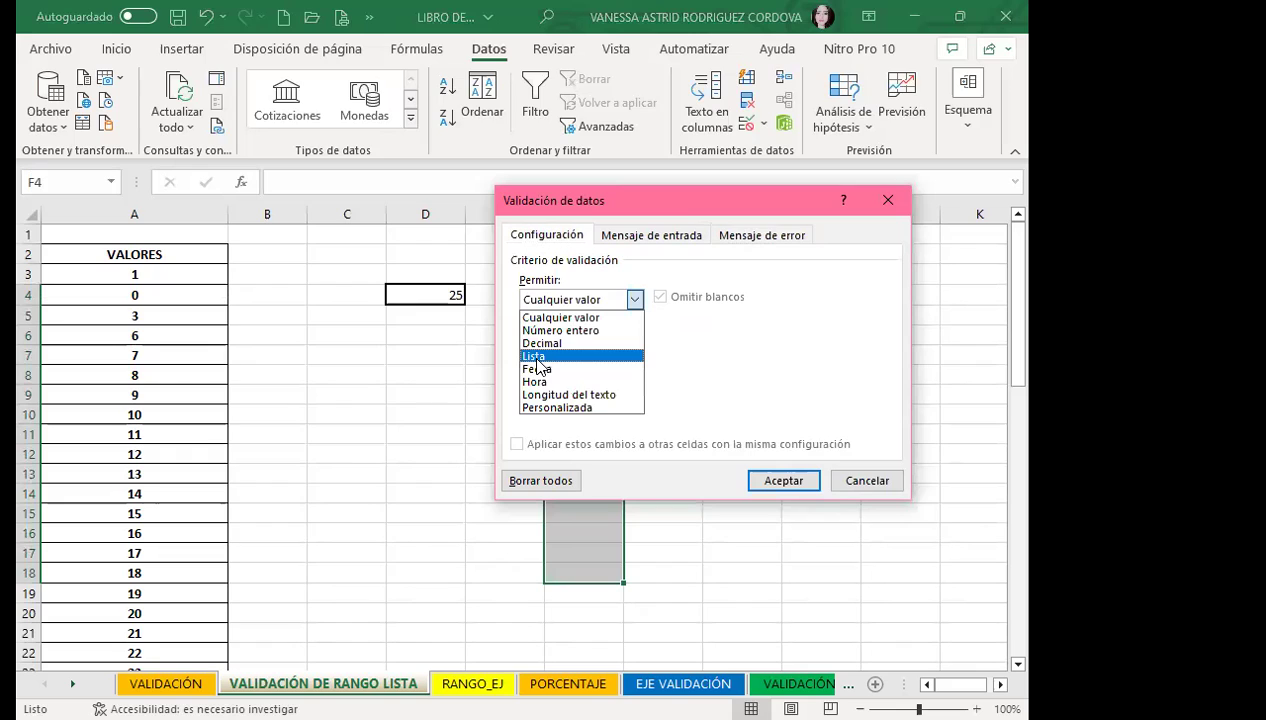
{"action": "left_click", "coordinate": [539, 357]}
{"action": "type", "text": "=LISTAS_1"}
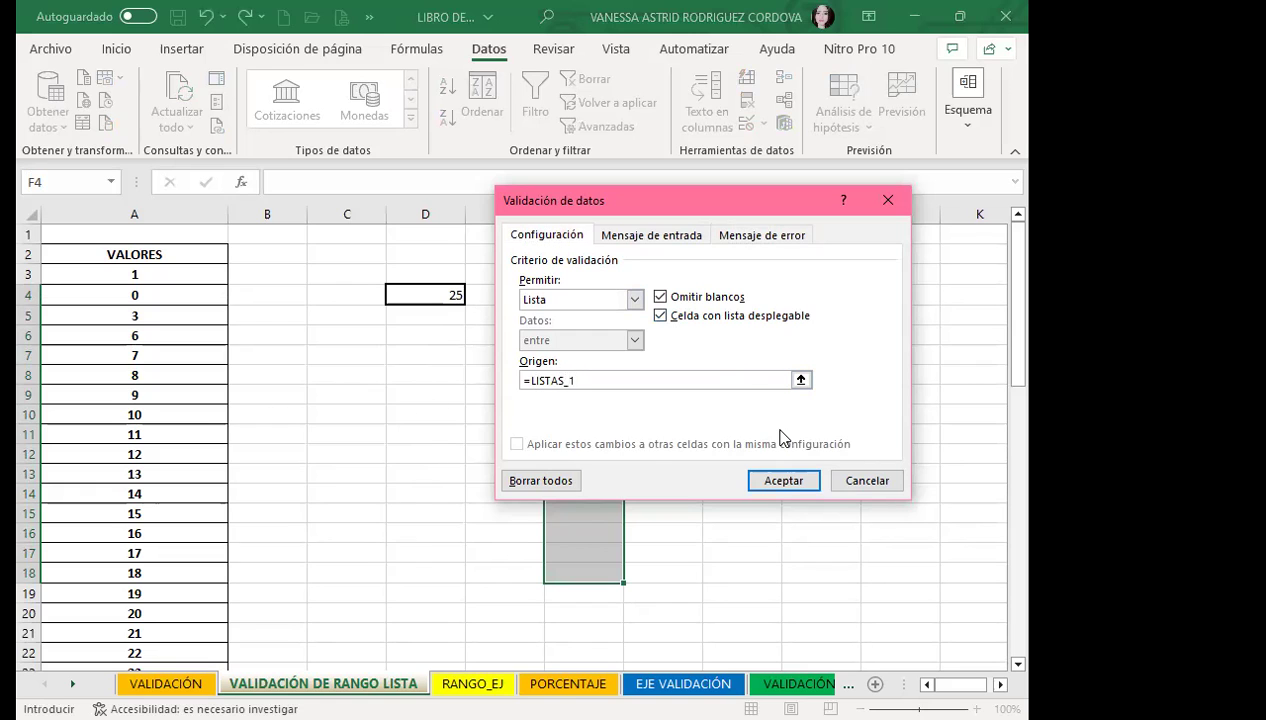
{"action": "left_click", "coordinate": [780, 481]}
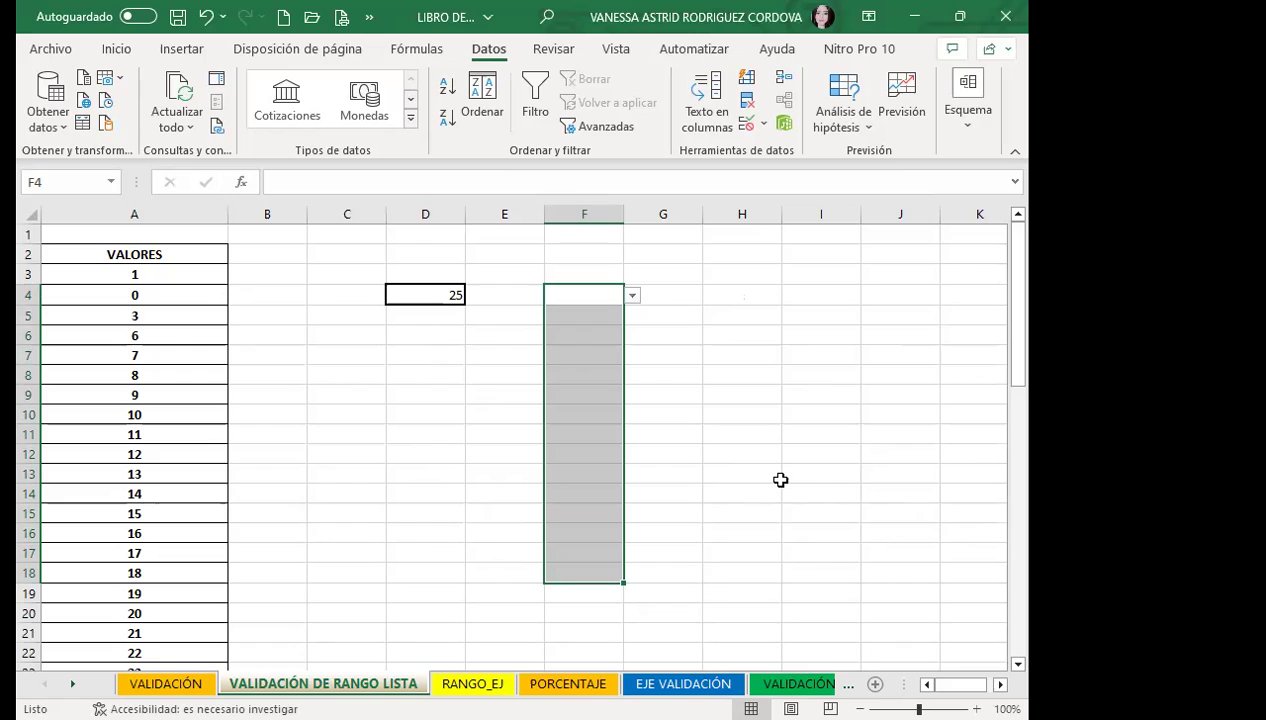
{"action": "left_click", "coordinate": [586, 317]}
{"action": "left_click", "coordinate": [588, 334]}
{"action": "left_click", "coordinate": [585, 354]}
{"action": "left_click", "coordinate": [585, 374]}
{"action": "left_click", "coordinate": [586, 394]}
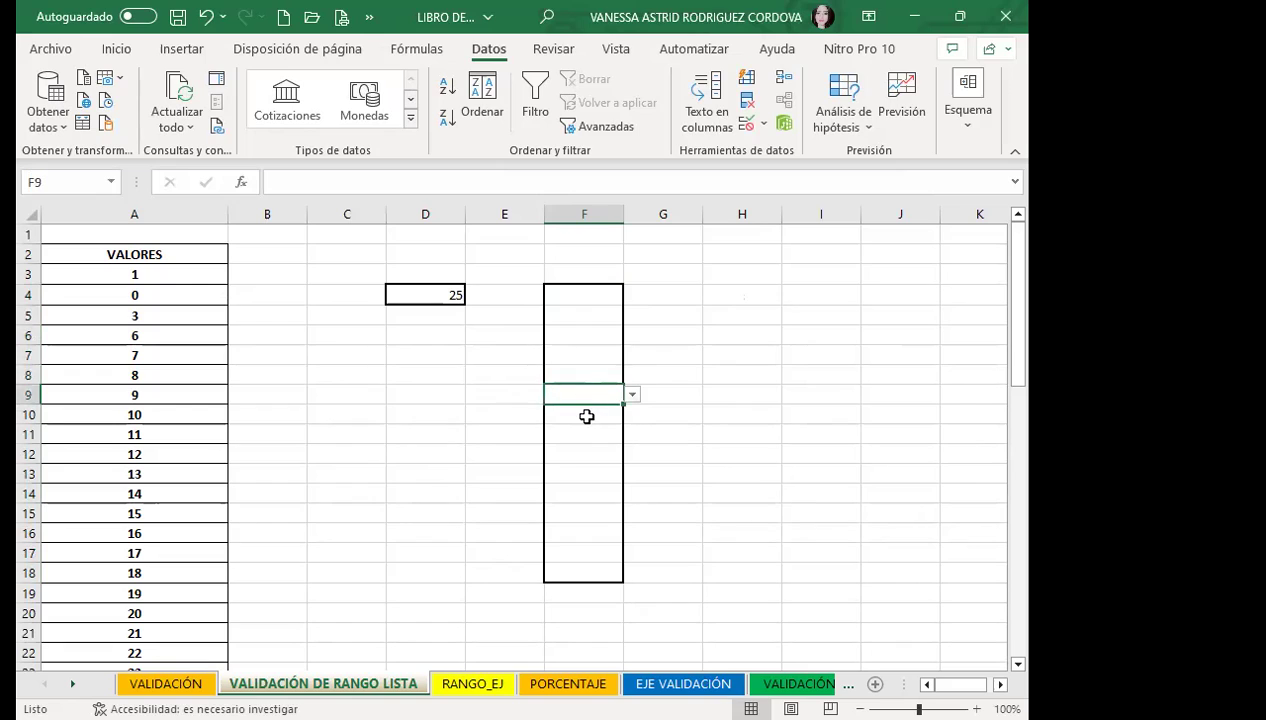
{"action": "left_click", "coordinate": [586, 415]}
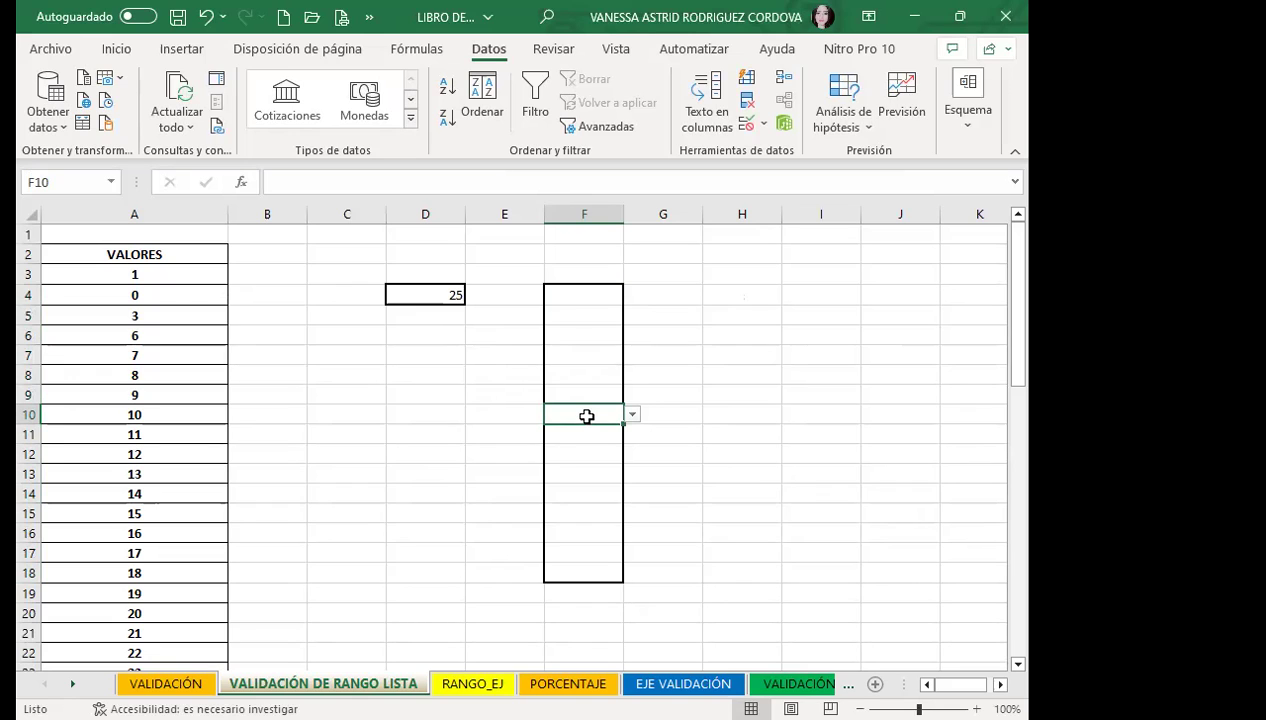
{"action": "left_click", "coordinate": [580, 433]}
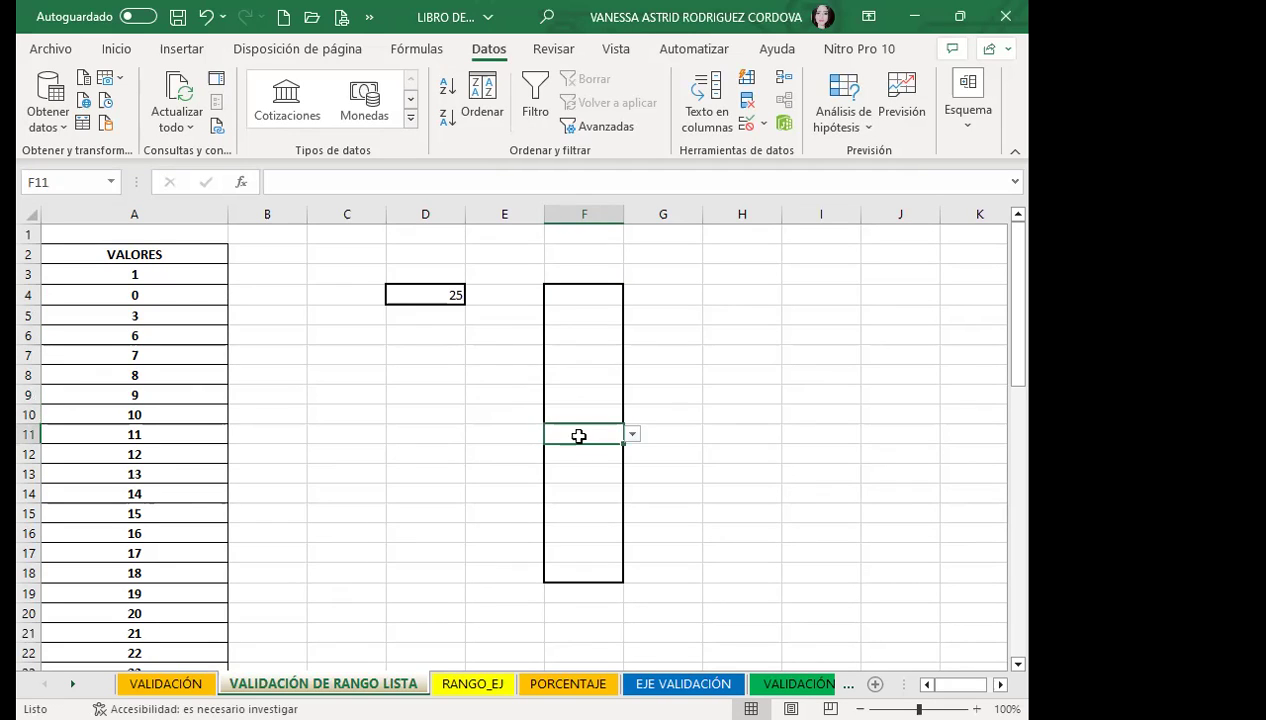
{"action": "left_click", "coordinate": [575, 453]}
{"action": "left_click", "coordinate": [581, 473]}
{"action": "left_click", "coordinate": [579, 494]}
{"action": "left_click", "coordinate": [632, 494]}
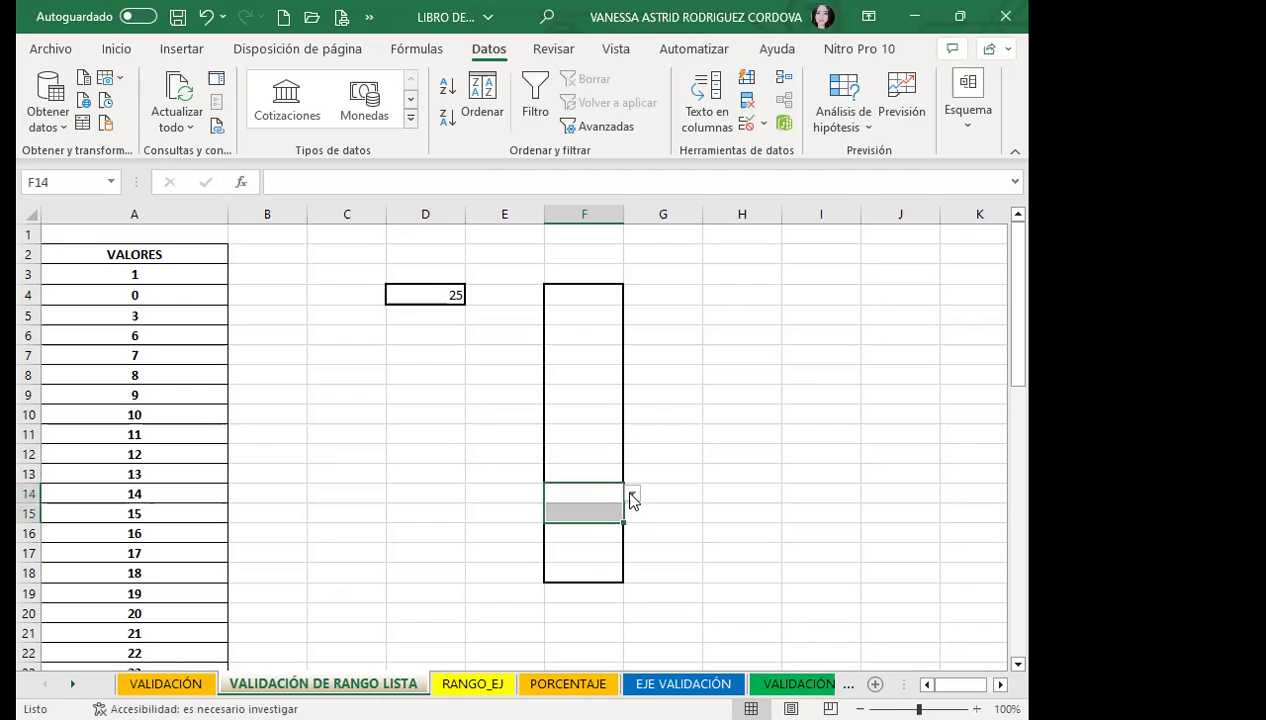
{"action": "left_click", "coordinate": [566, 290]}
{"action": "left_click", "coordinate": [576, 295]}
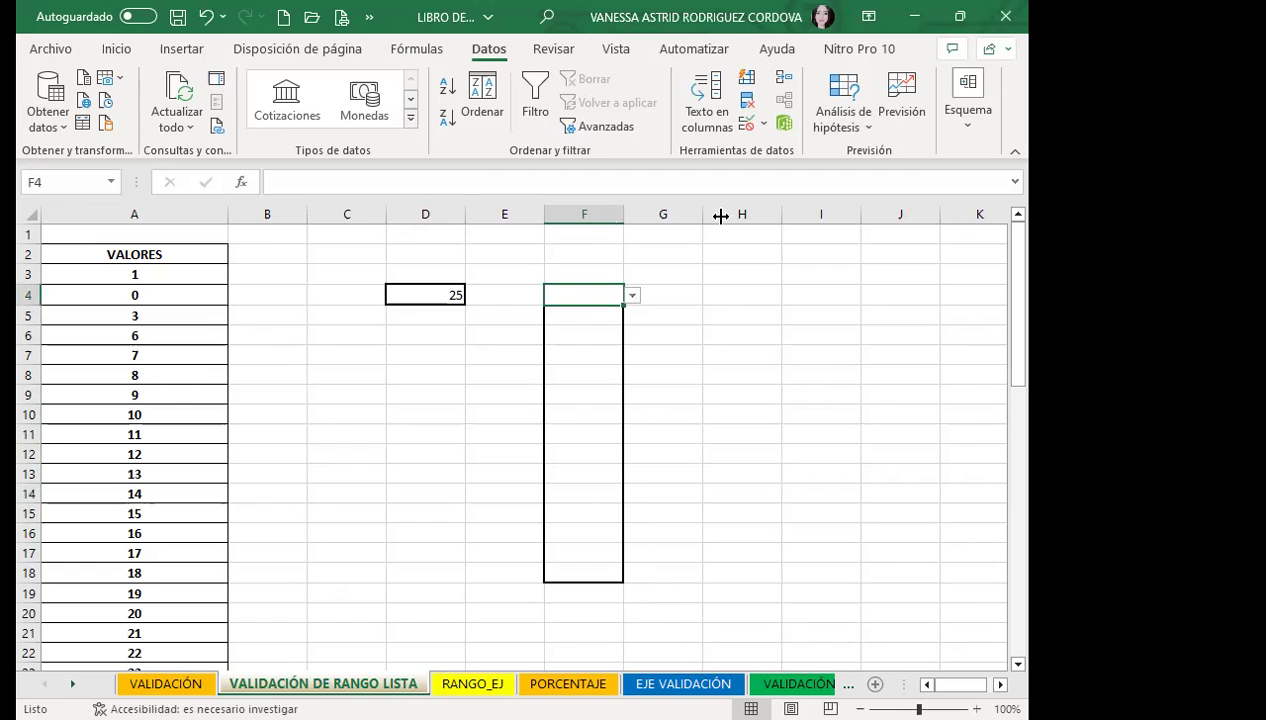
{"action": "left_click_drag", "start_coordinate": [623, 214], "coordinate": [721, 216]}
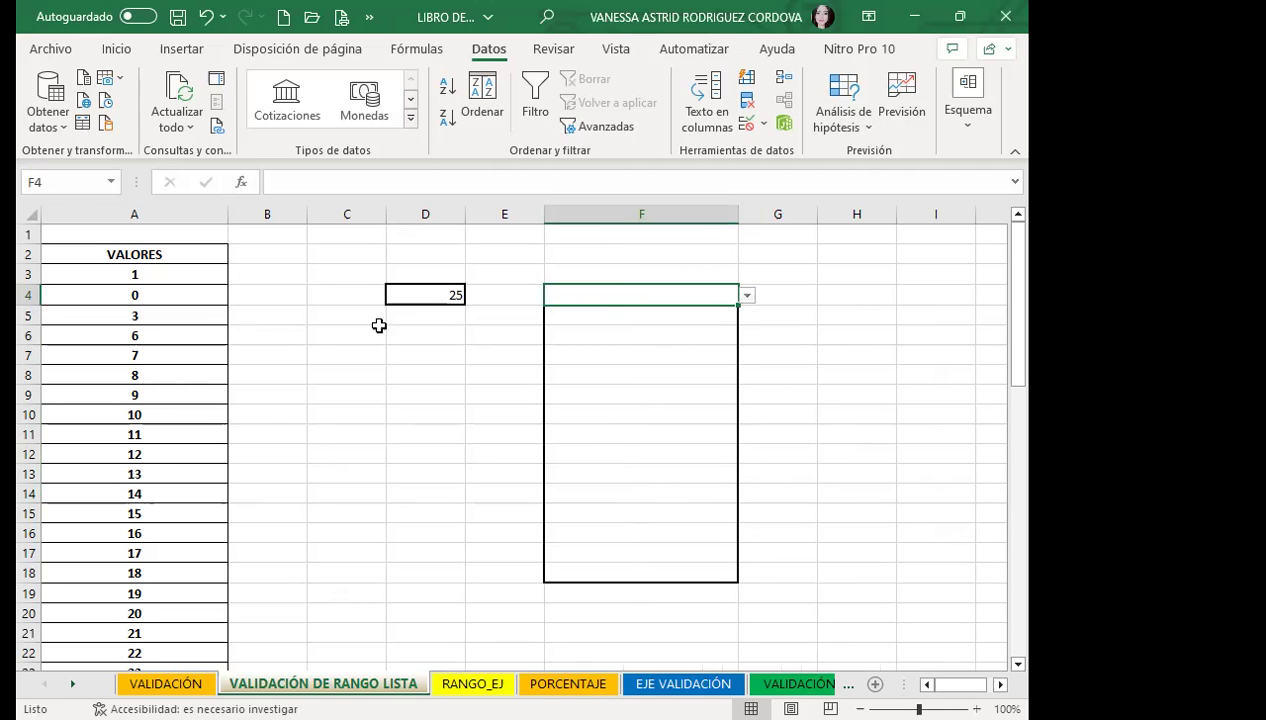
{"action": "scroll", "coordinate": [195, 483], "scroll_direction": "down", "scroll_amount": 4}
{"action": "scroll", "coordinate": [243, 490], "scroll_direction": "down", "scroll_amount": 3}
{"action": "scroll", "coordinate": [166, 435], "scroll_direction": "down", "scroll_amount": 2}
{"action": "scroll", "coordinate": [169, 432], "scroll_direction": "down", "scroll_amount": 2}
{"action": "scroll", "coordinate": [178, 430], "scroll_direction": "down", "scroll_amount": 2}
{"action": "scroll", "coordinate": [167, 449], "scroll_direction": "down", "scroll_amount": 2}
{"action": "scroll", "coordinate": [161, 474], "scroll_direction": "down", "scroll_amount": 4}
{"action": "scroll", "coordinate": [161, 483], "scroll_direction": "down", "scroll_amount": 1}
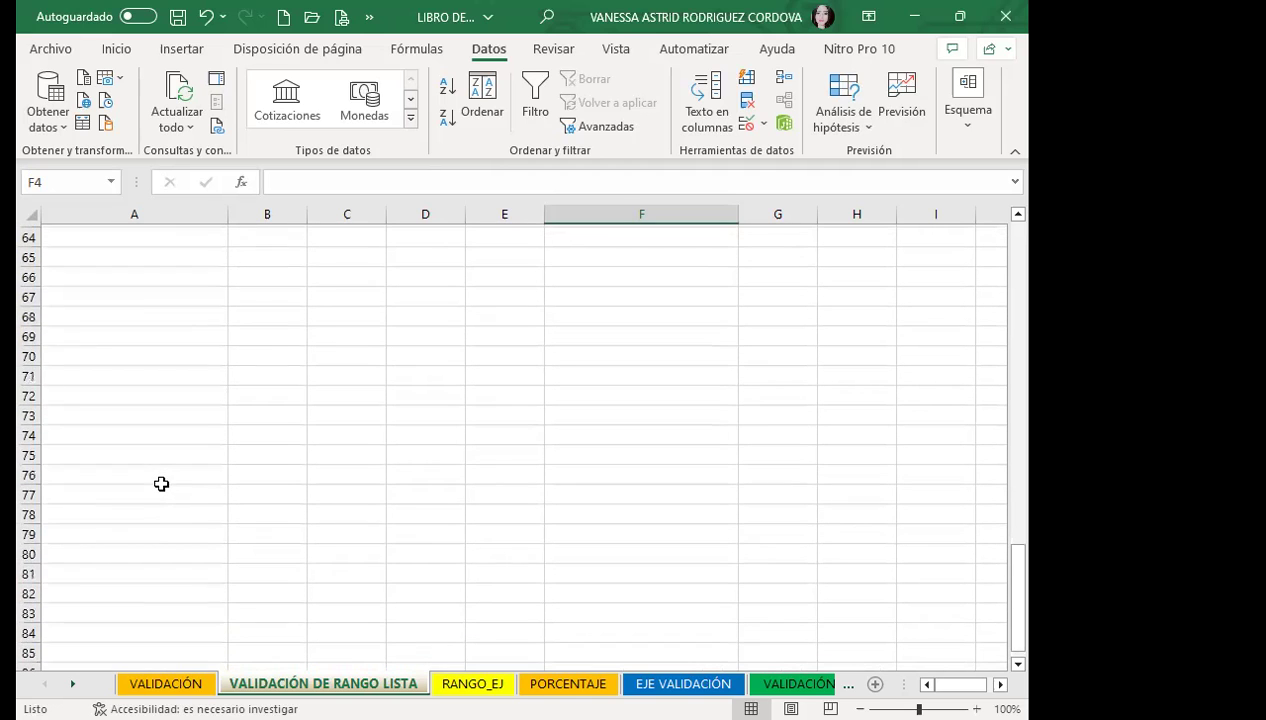
{"action": "scroll", "coordinate": [243, 398], "scroll_direction": "up", "scroll_amount": 9}
{"action": "scroll", "coordinate": [164, 480], "scroll_direction": "up", "scroll_amount": 7}
{"action": "scroll", "coordinate": [639, 390], "scroll_direction": "up", "scroll_amount": 3}
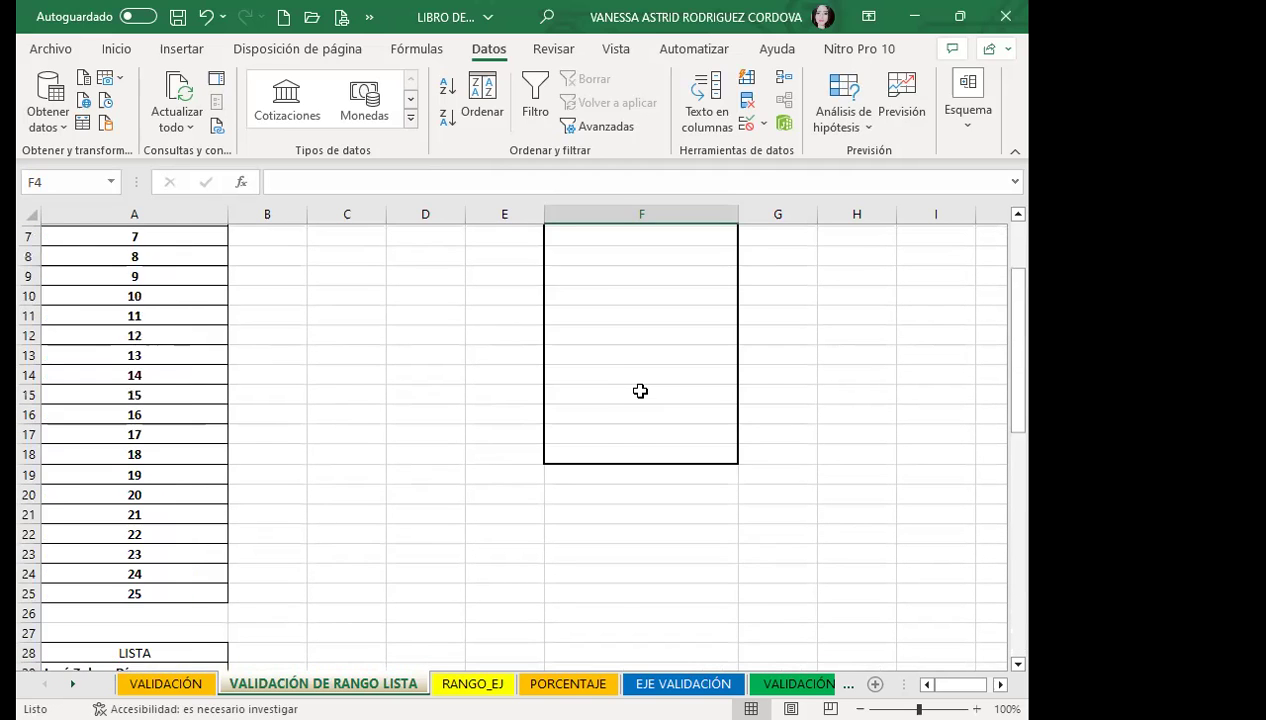
{"action": "scroll", "coordinate": [644, 387], "scroll_direction": "up", "scroll_amount": 2}
{"action": "scroll", "coordinate": [133, 574], "scroll_direction": "down", "scroll_amount": 4}
{"action": "scroll", "coordinate": [192, 627], "scroll_direction": "down", "scroll_amount": 8}
{"action": "scroll", "coordinate": [141, 545], "scroll_direction": "down", "scroll_amount": 2}
{"action": "scroll", "coordinate": [138, 520], "scroll_direction": "down", "scroll_amount": 3}
{"action": "scroll", "coordinate": [110, 490], "scroll_direction": "up", "scroll_amount": 4}
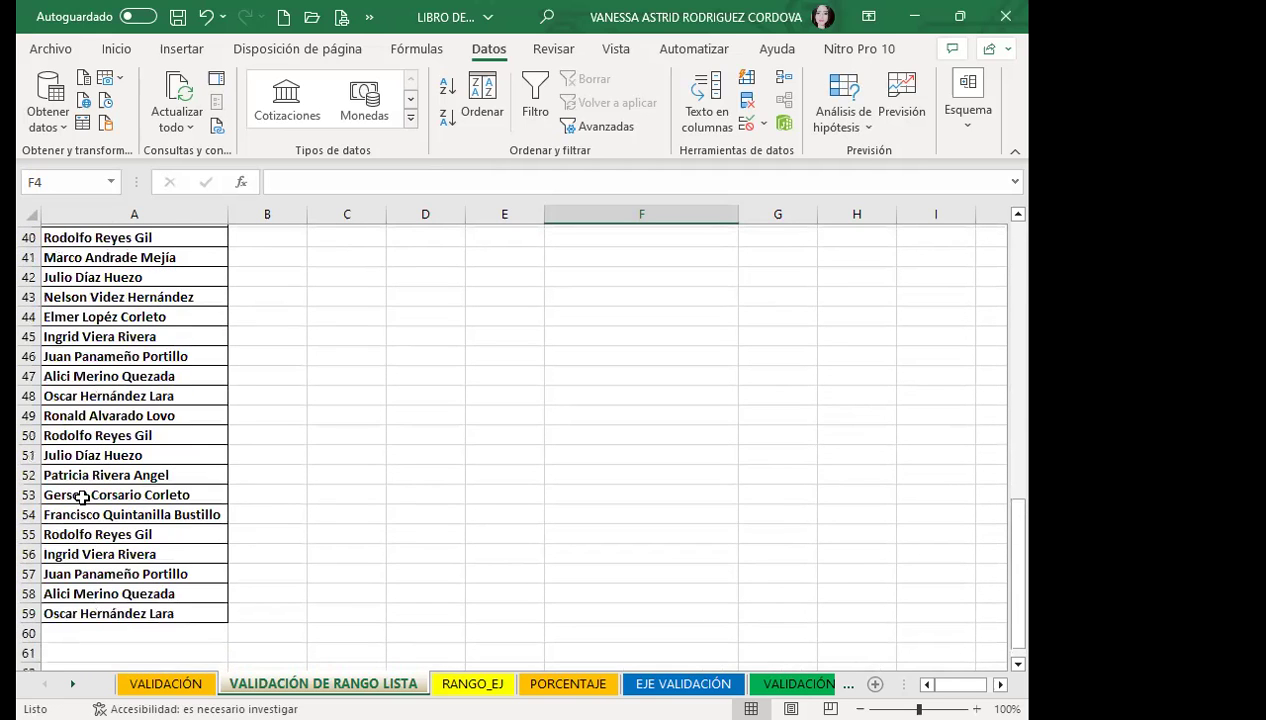
{"action": "left_click", "coordinate": [107, 573]}
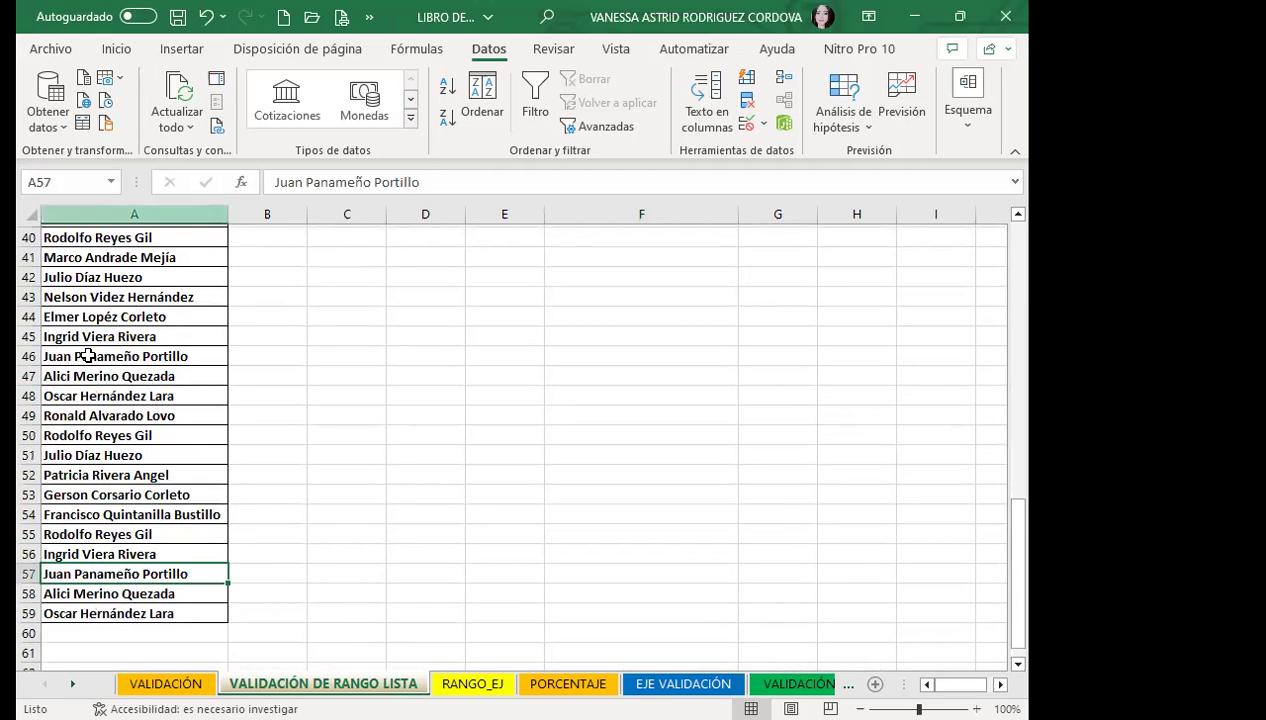
{"action": "scroll", "coordinate": [664, 412], "scroll_direction": "up", "scroll_amount": 4}
{"action": "scroll", "coordinate": [668, 402], "scroll_direction": "up", "scroll_amount": 8}
{"action": "scroll", "coordinate": [668, 402], "scroll_direction": "up", "scroll_amount": 1}
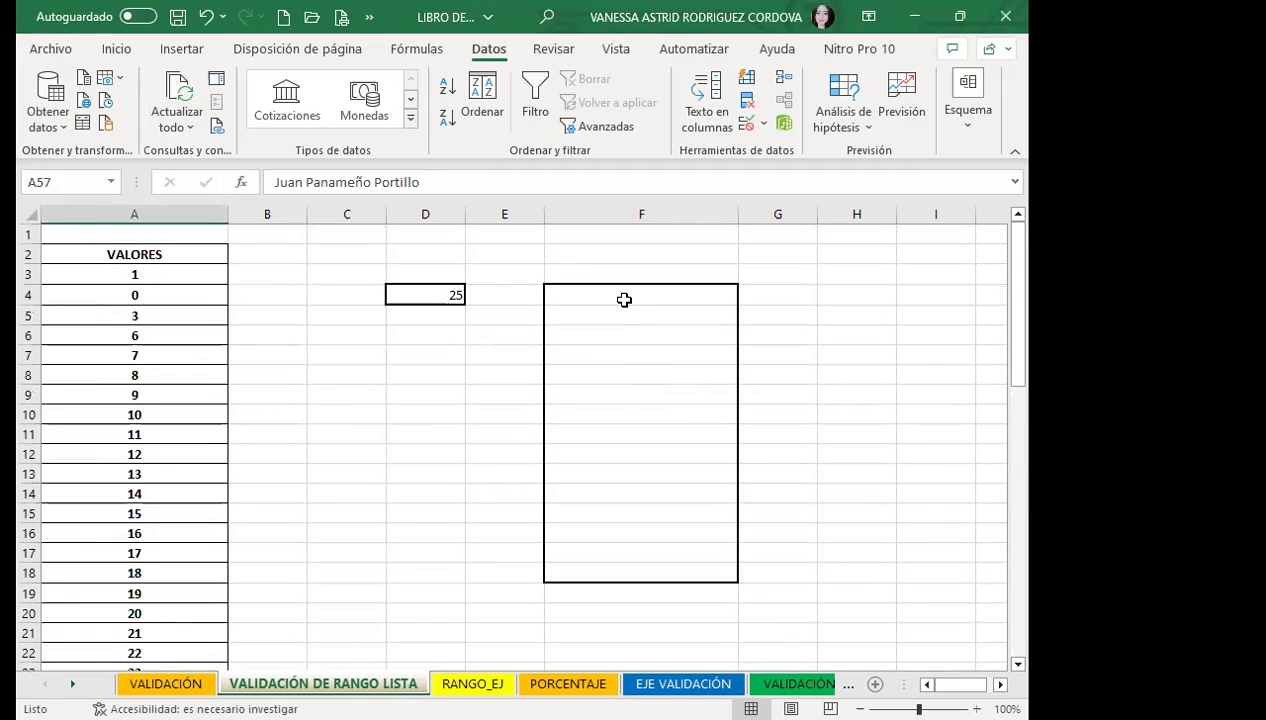
{"action": "left_click", "coordinate": [624, 299]}
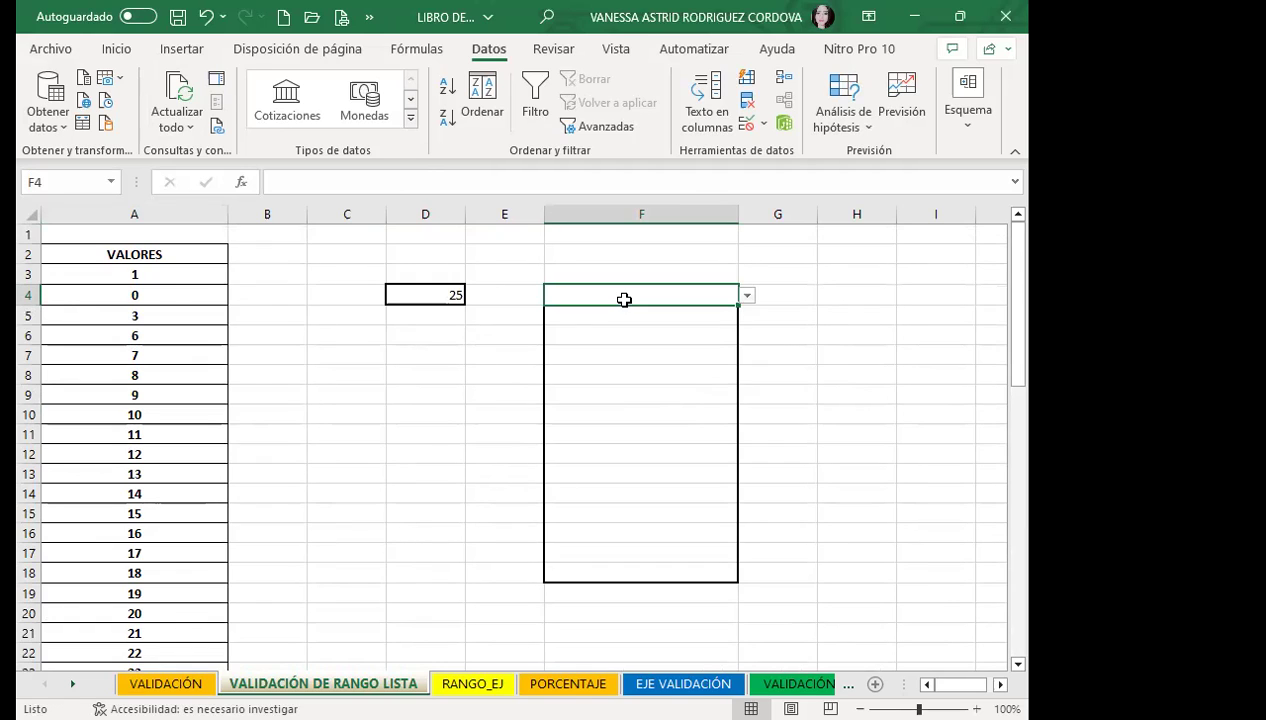
{"action": "left_click", "coordinate": [757, 296]}
{"action": "left_click", "coordinate": [733, 297]}
{"action": "left_click", "coordinate": [755, 295]}
{"action": "left_click", "coordinate": [712, 295]}
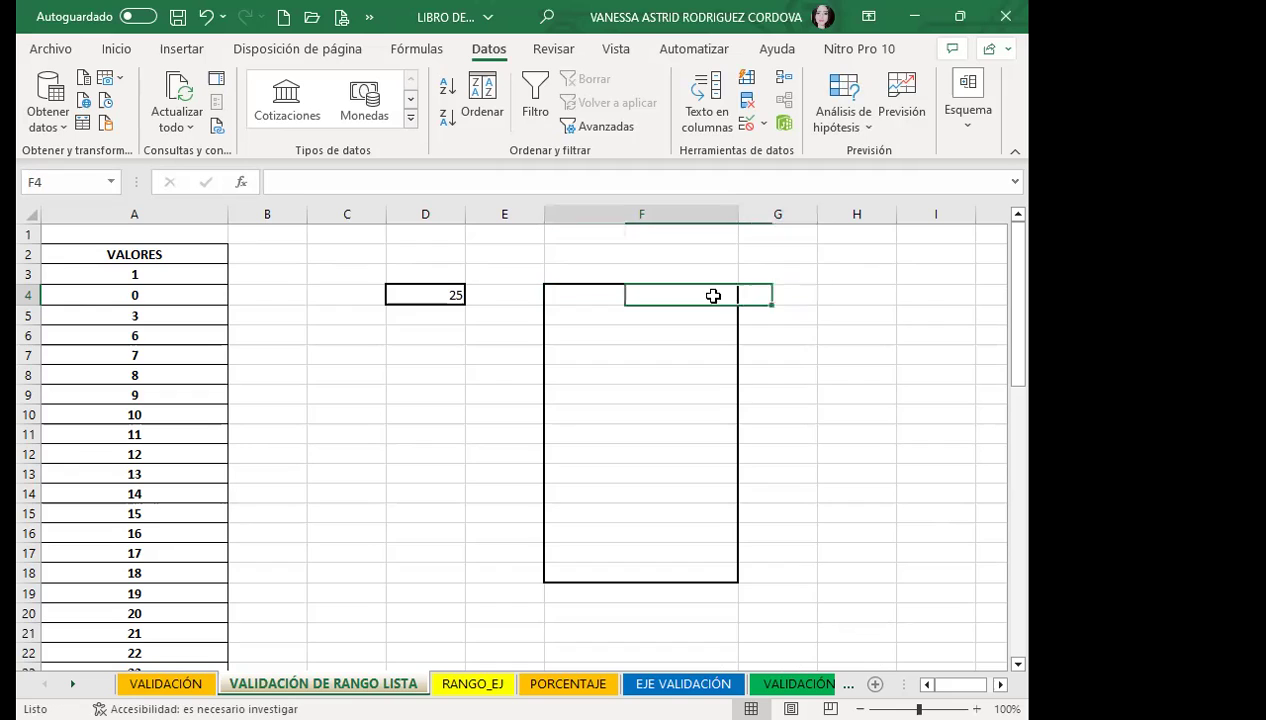
{"action": "left_click", "coordinate": [748, 297]}
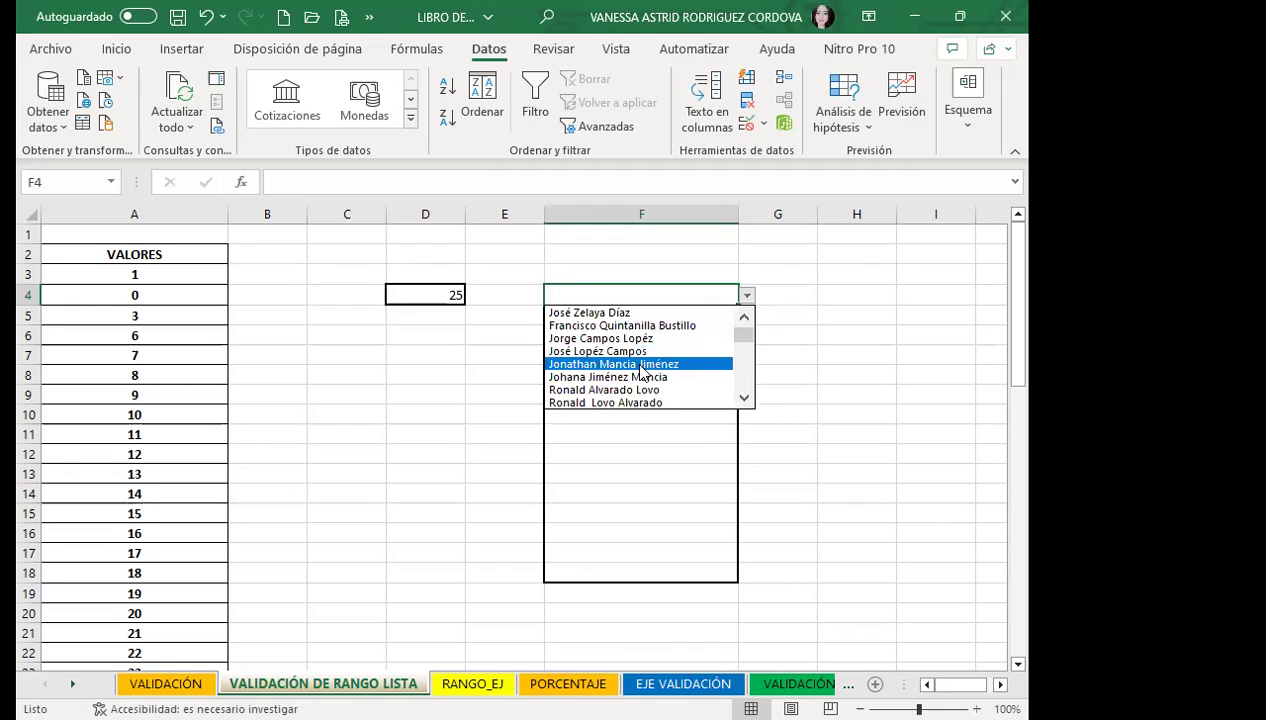
{"action": "scroll", "coordinate": [745, 401], "scroll_direction": "down", "scroll_amount": 1}
{"action": "scroll", "coordinate": [745, 401], "scroll_direction": "down", "scroll_amount": 1}
{"action": "scroll", "coordinate": [745, 401], "scroll_direction": "down", "scroll_amount": 1}
{"action": "scroll", "coordinate": [745, 401], "scroll_direction": "down", "scroll_amount": 1}
{"action": "double_click", "coordinate": [745, 401]}
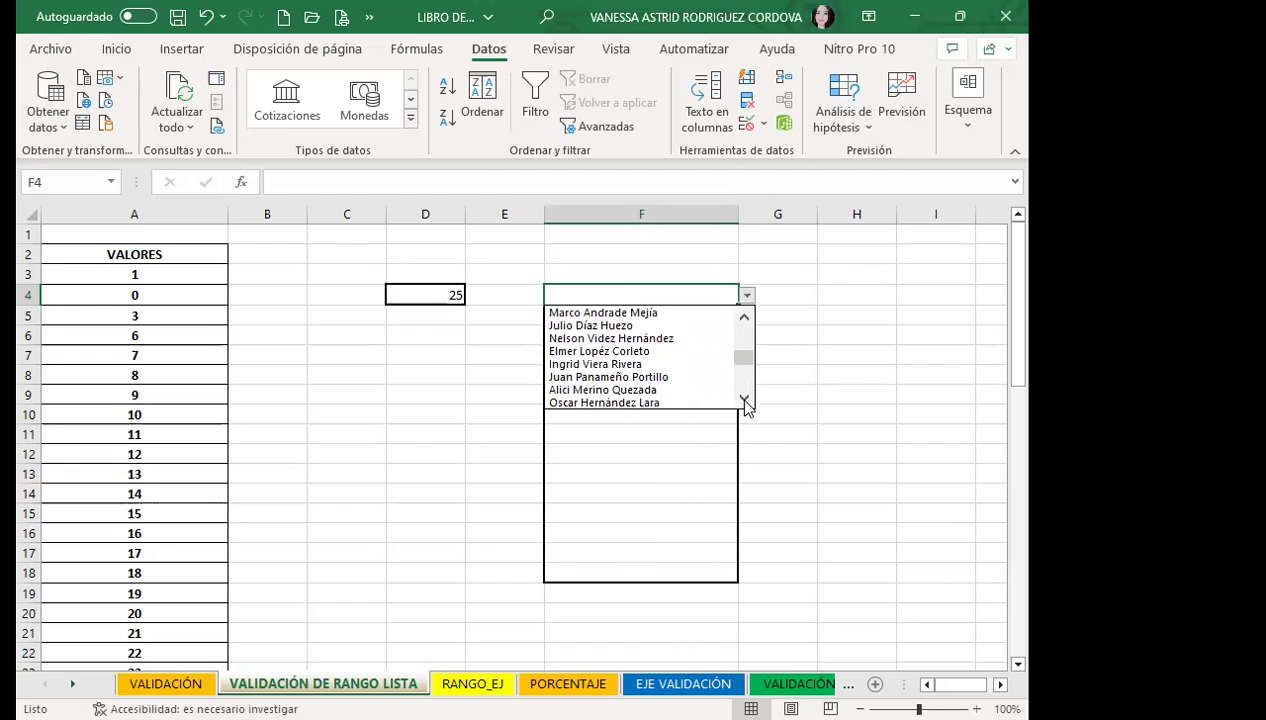
{"action": "left_click", "coordinate": [594, 377]}
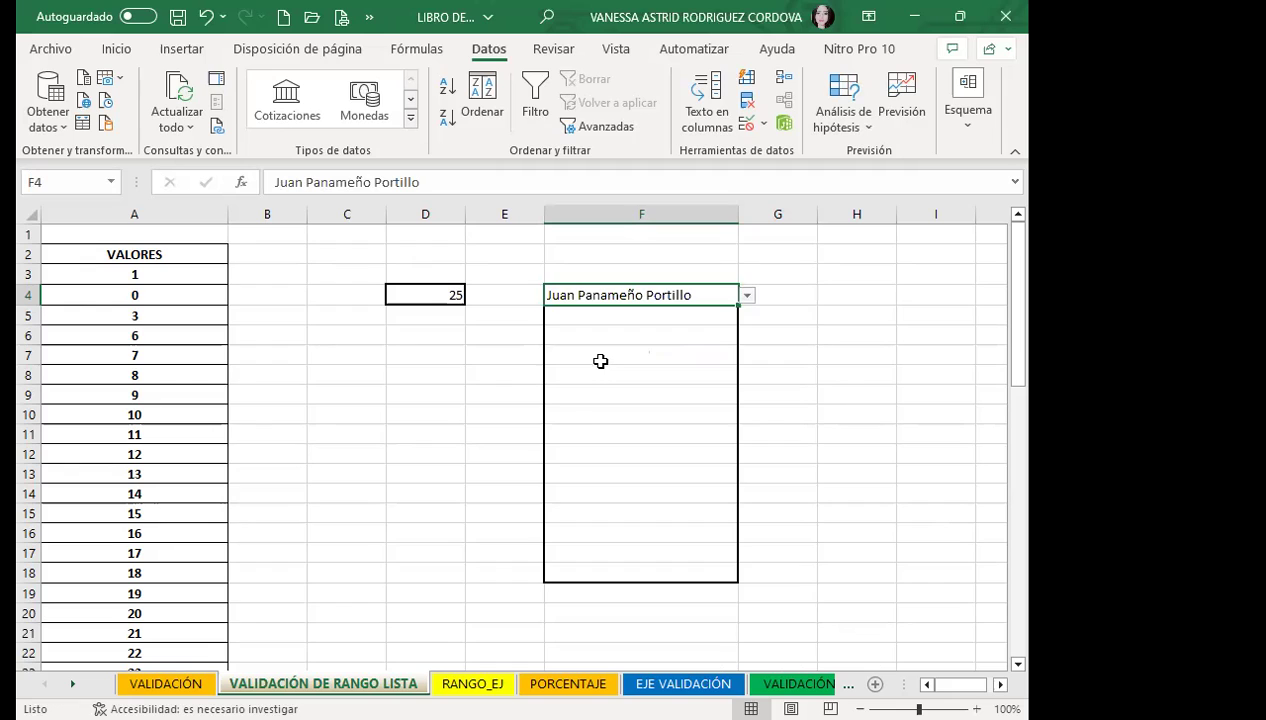
{"action": "left_click", "coordinate": [600, 359]}
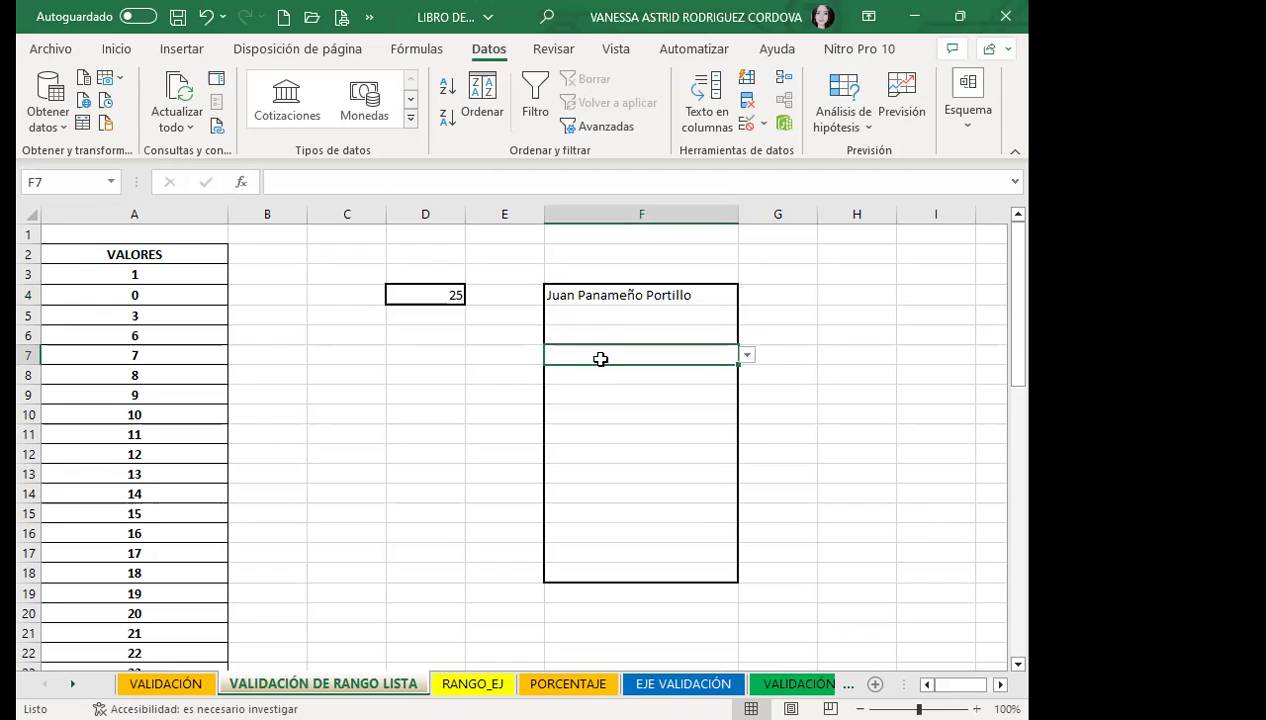
{"action": "left_click", "coordinate": [584, 316]}
{"action": "left_click", "coordinate": [746, 315]}
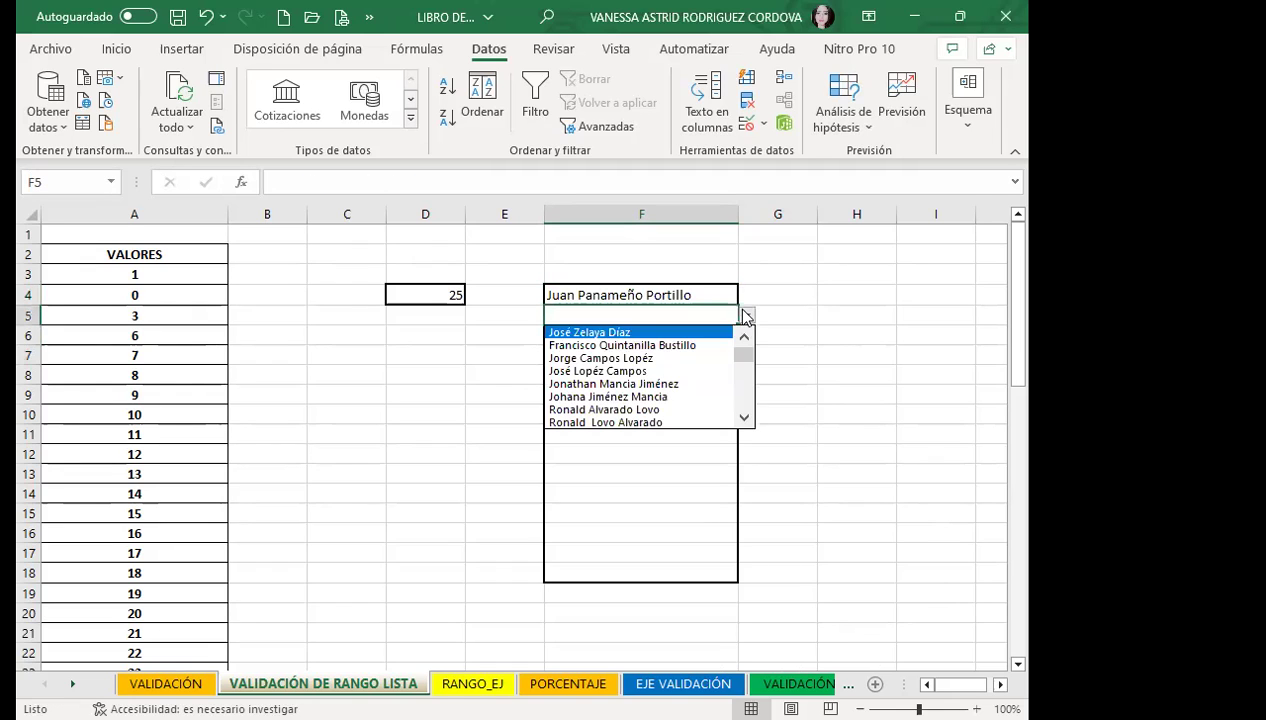
{"action": "left_click", "coordinate": [583, 382]}
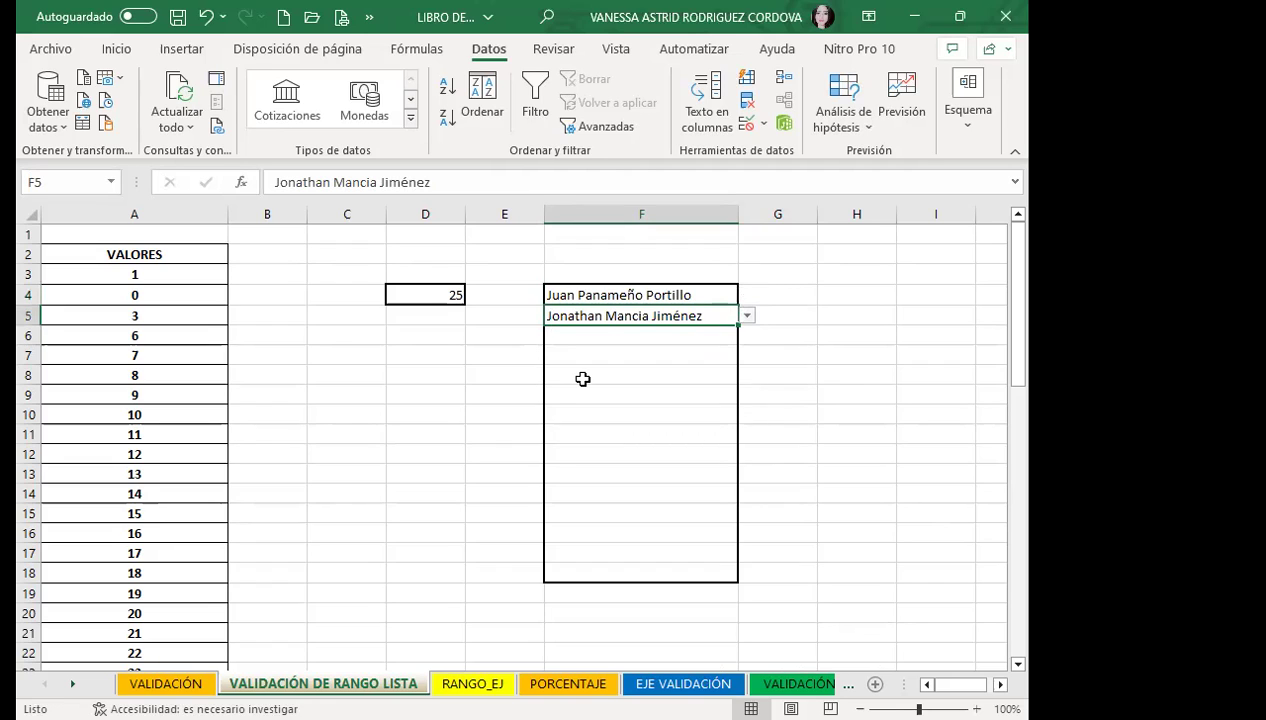
{"action": "left_click", "coordinate": [642, 343]}
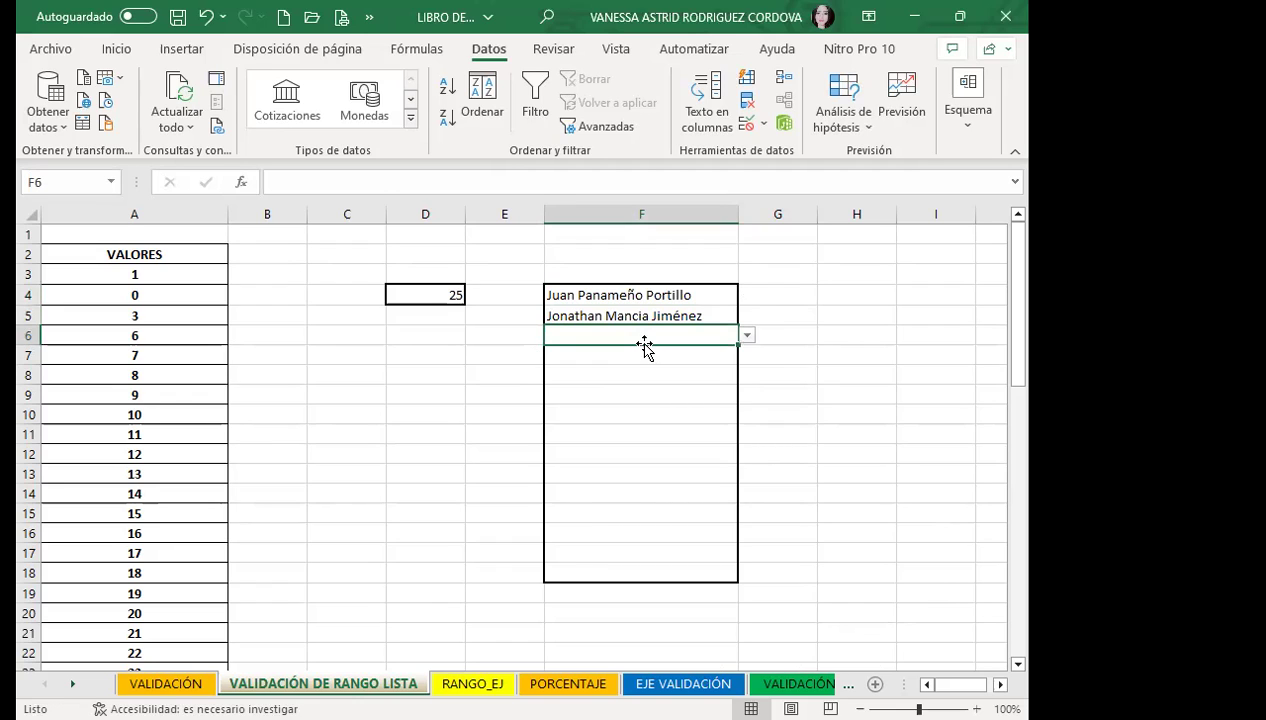
{"action": "left_click", "coordinate": [505, 351]}
{"action": "left_click_drag", "start_coordinate": [511, 301], "coordinate": [507, 335]}
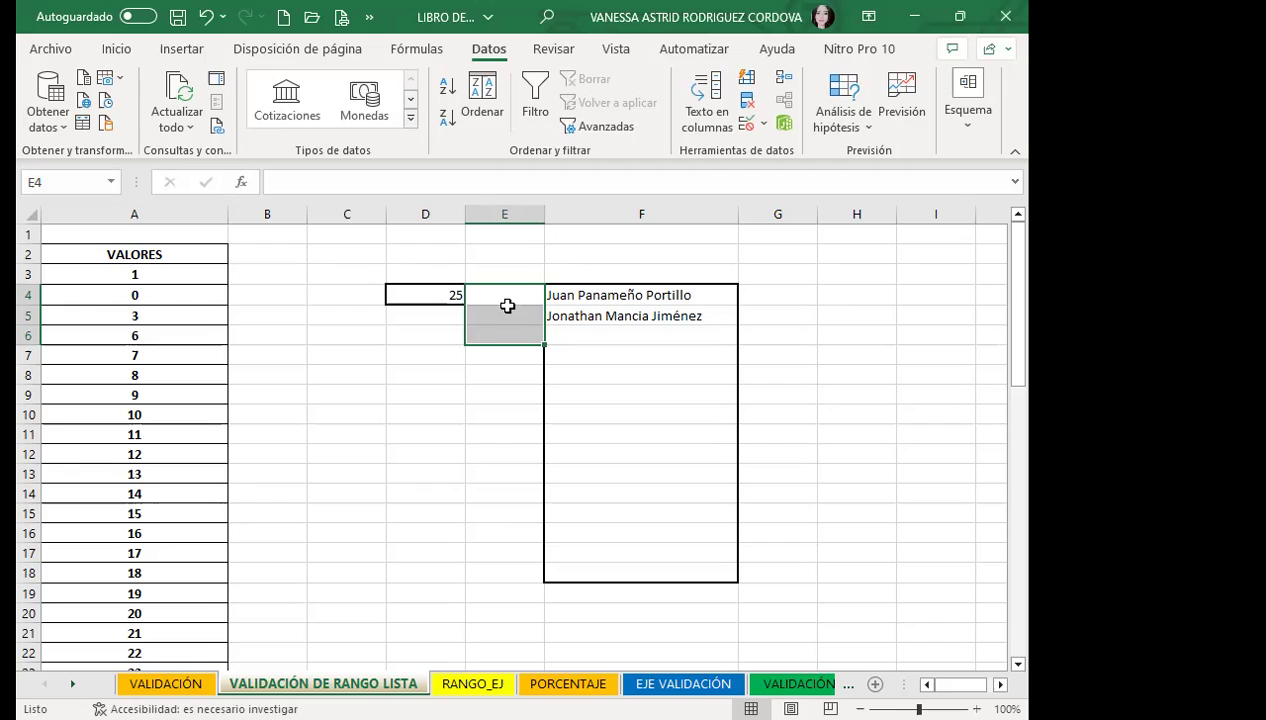
{"action": "left_click", "coordinate": [506, 297]}
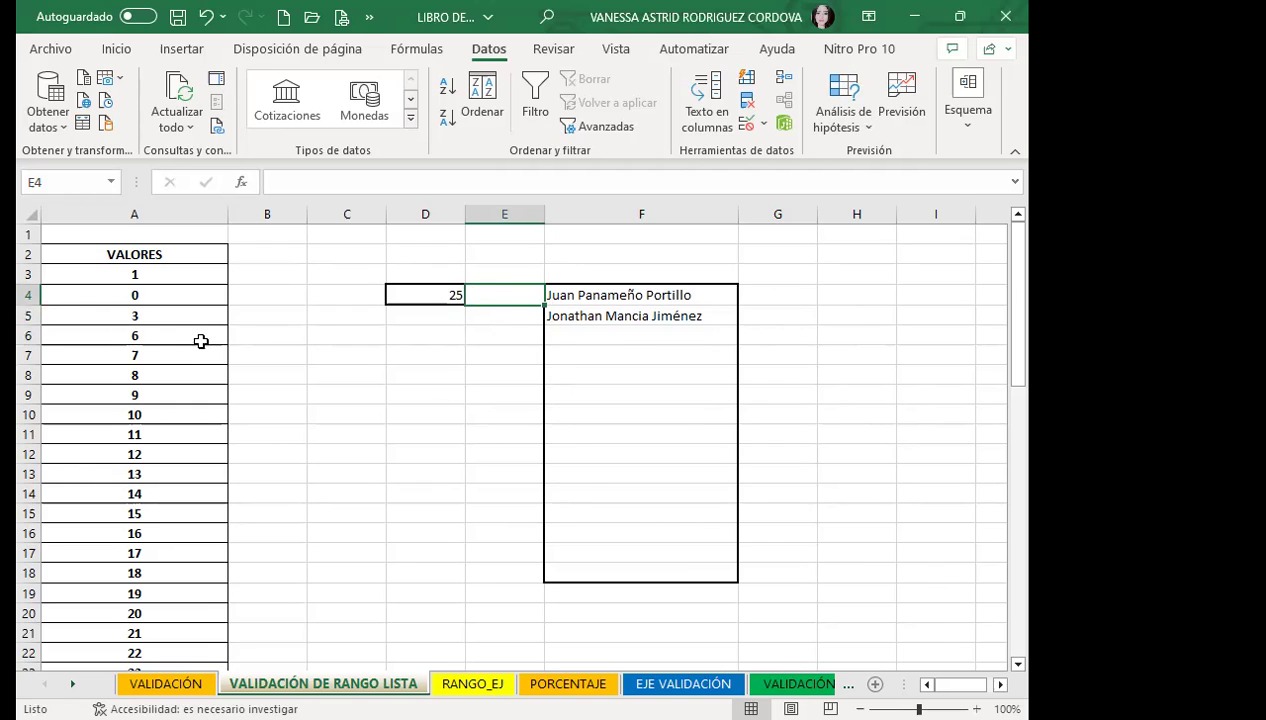
{"action": "left_click_drag", "start_coordinate": [271, 356], "coordinate": [262, 480]}
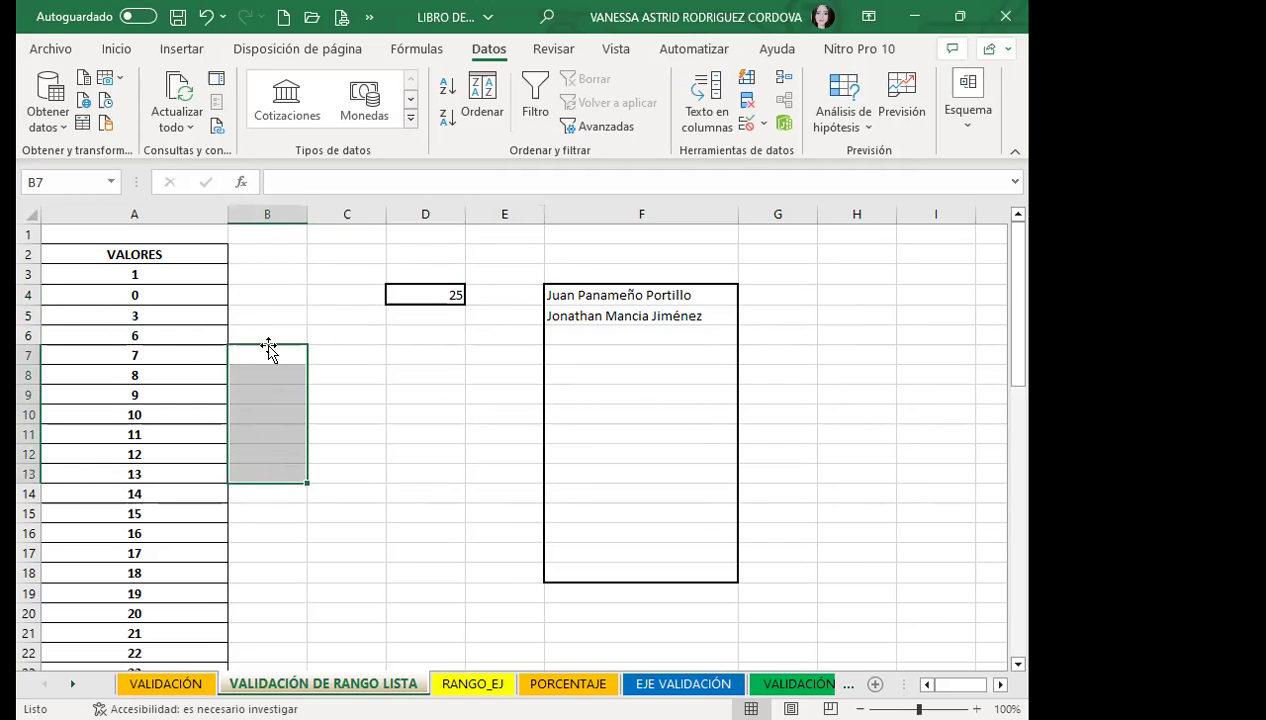
{"action": "left_click_drag", "start_coordinate": [486, 295], "coordinate": [492, 414]}
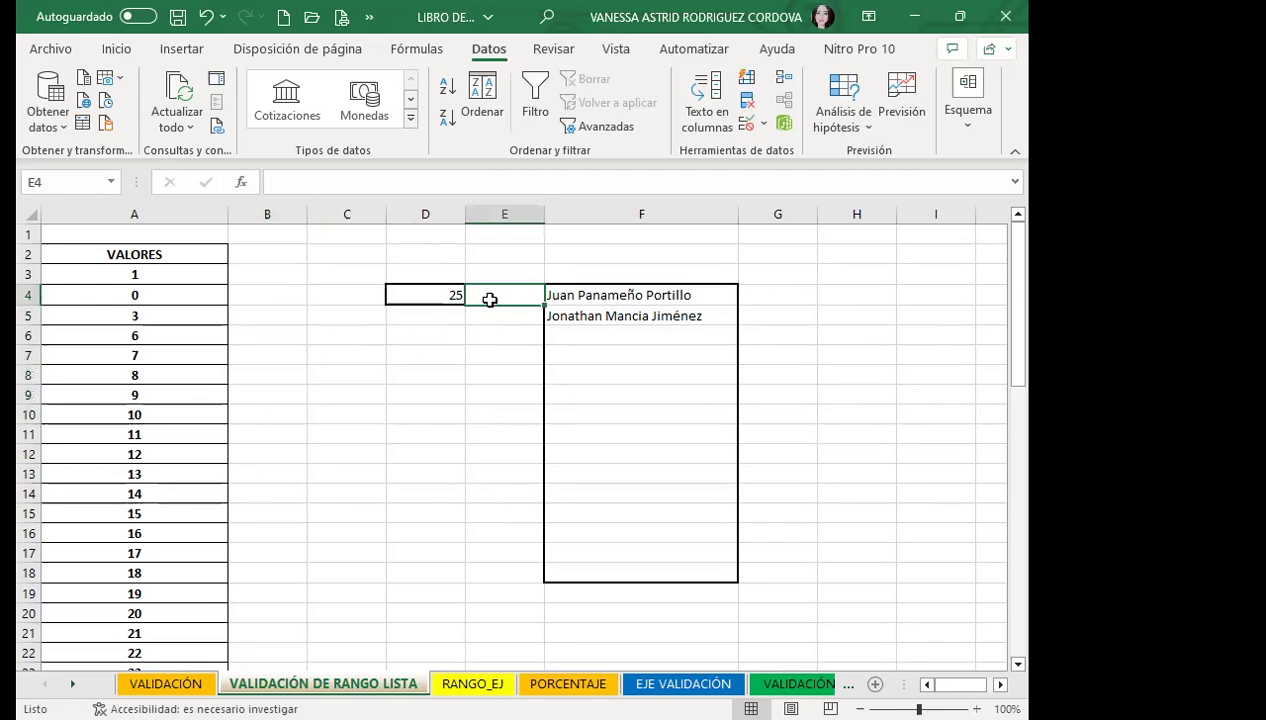
{"action": "left_click", "coordinate": [532, 304]}
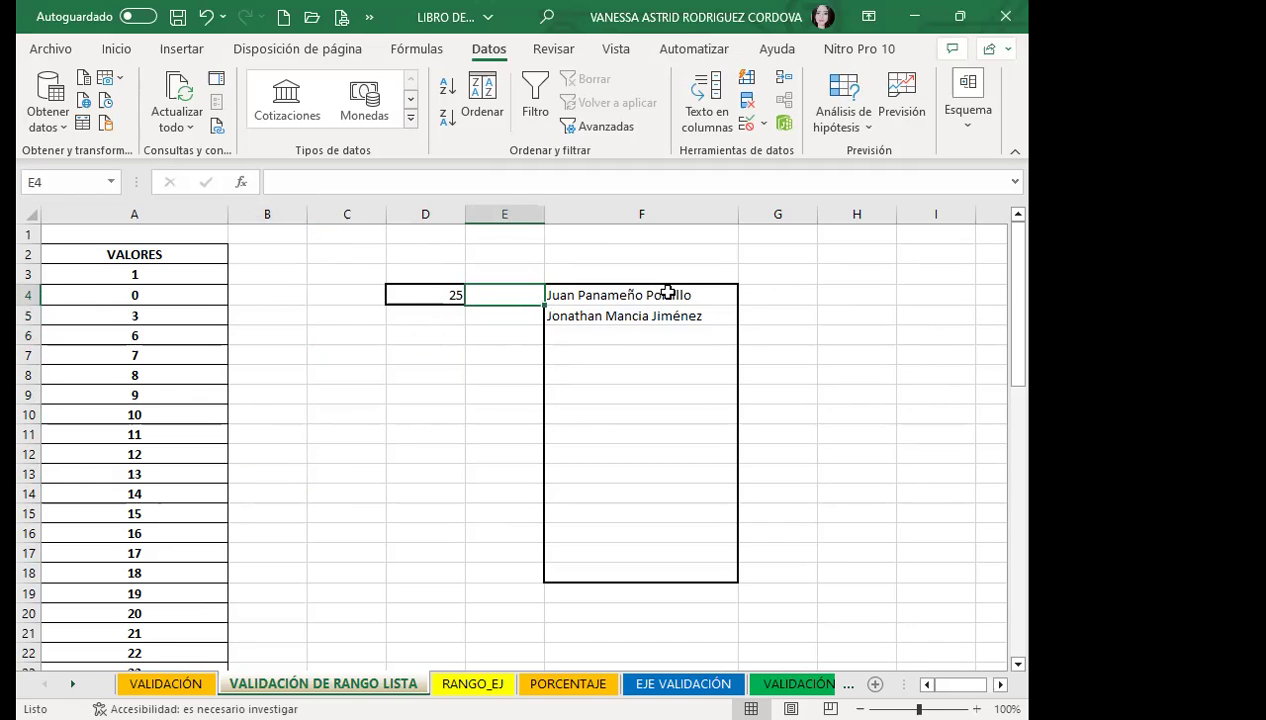
{"action": "left_click", "coordinate": [690, 316]}
{"action": "left_click", "coordinate": [746, 316]}
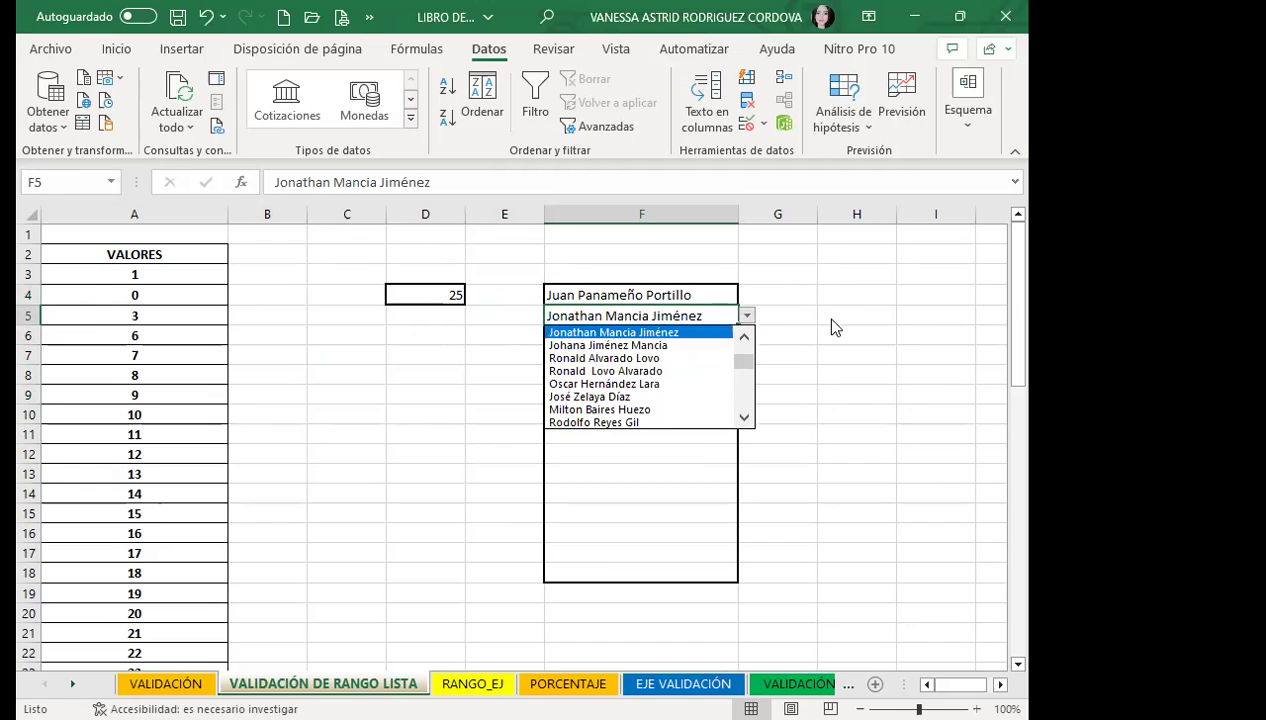
{"action": "left_click", "coordinate": [627, 481]}
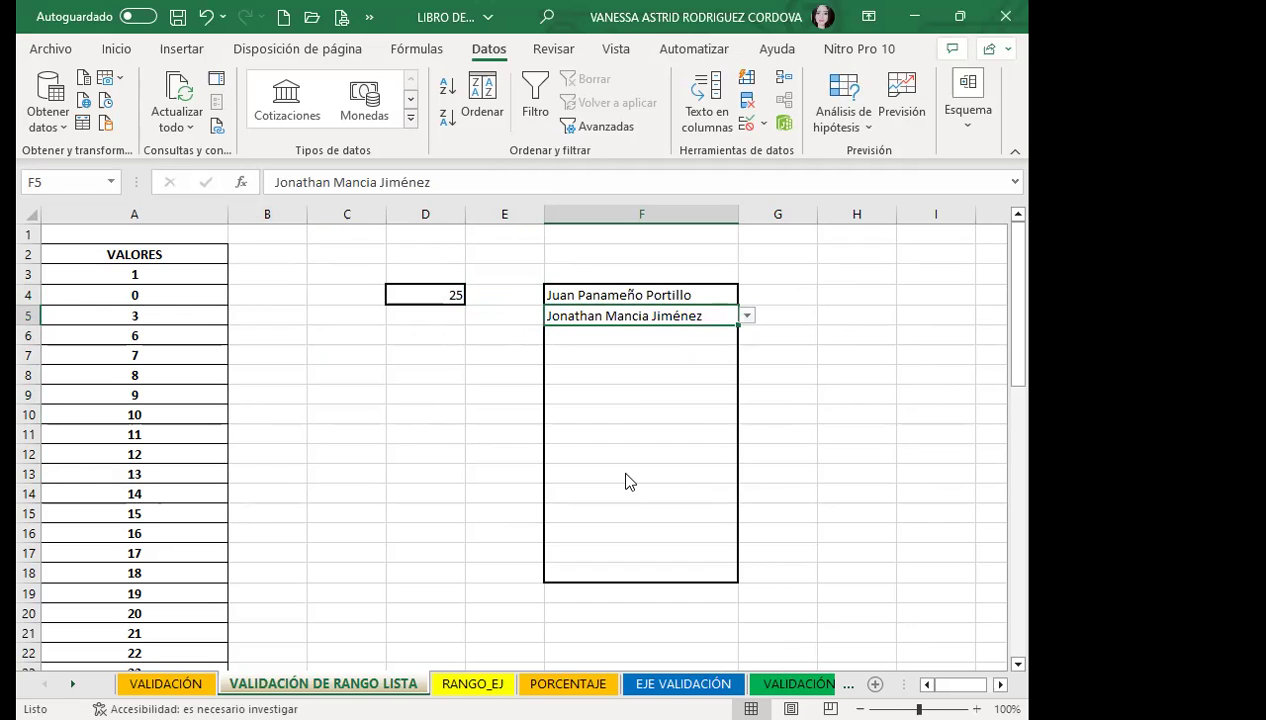
Test F7 with a name not on the list, cancel the rejection, and select F4:F18
{"action": "left_click", "coordinate": [565, 359]}
{"action": "type", "text": "VANESSA"}
{"action": "key", "text": "Return"}
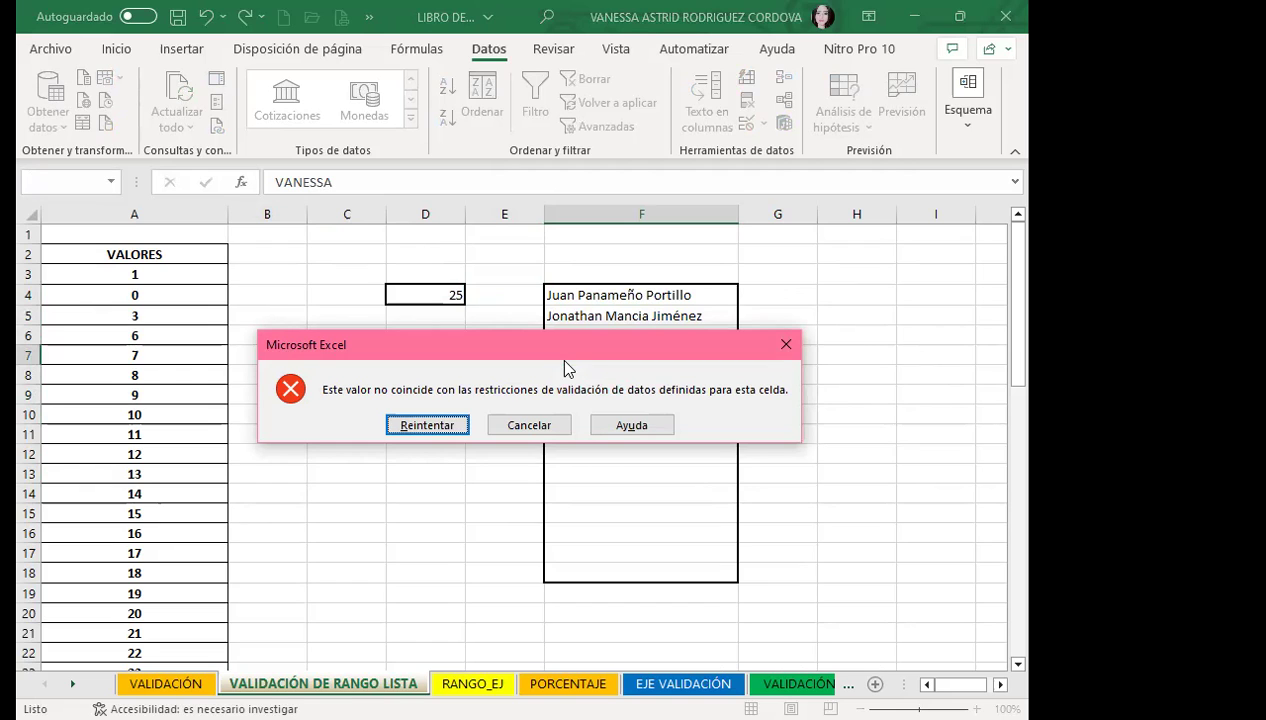
{"action": "left_click", "coordinate": [786, 345]}
{"action": "left_click_drag", "start_coordinate": [620, 295], "coordinate": [630, 572]}
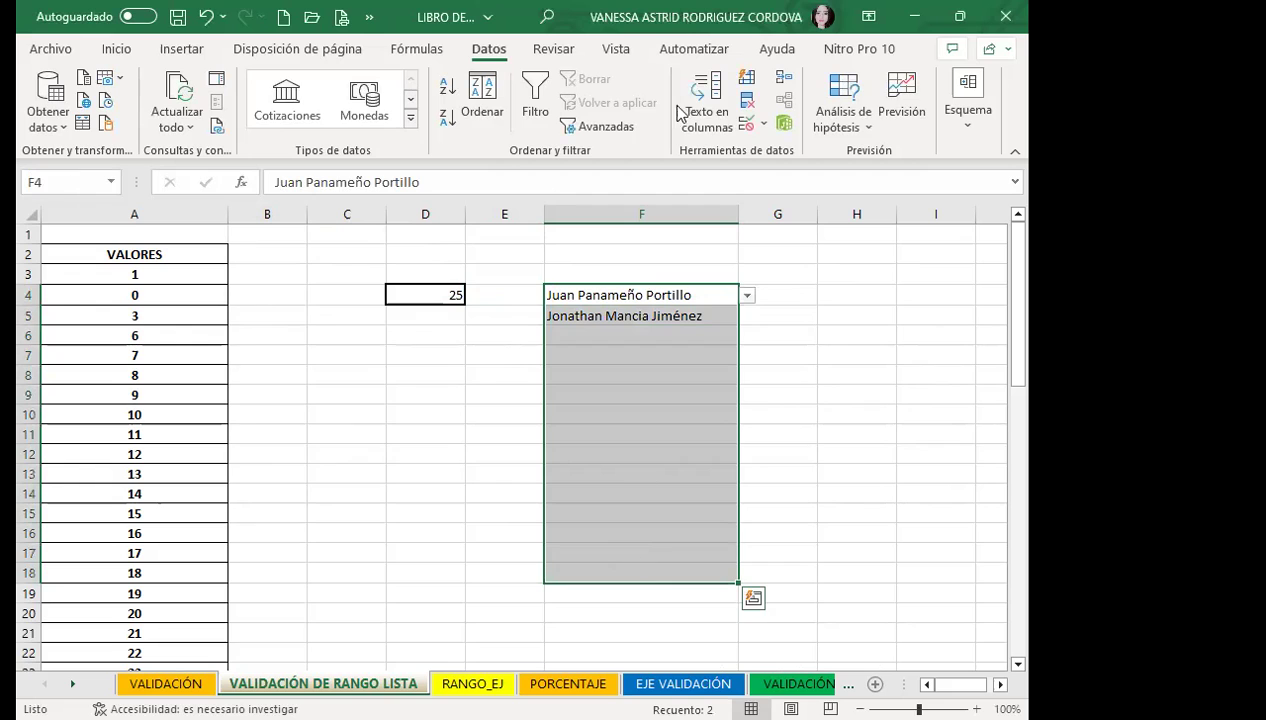
Give the F4:F18 validation an error alert titled NOMBRES
{"action": "left_click", "coordinate": [746, 123]}
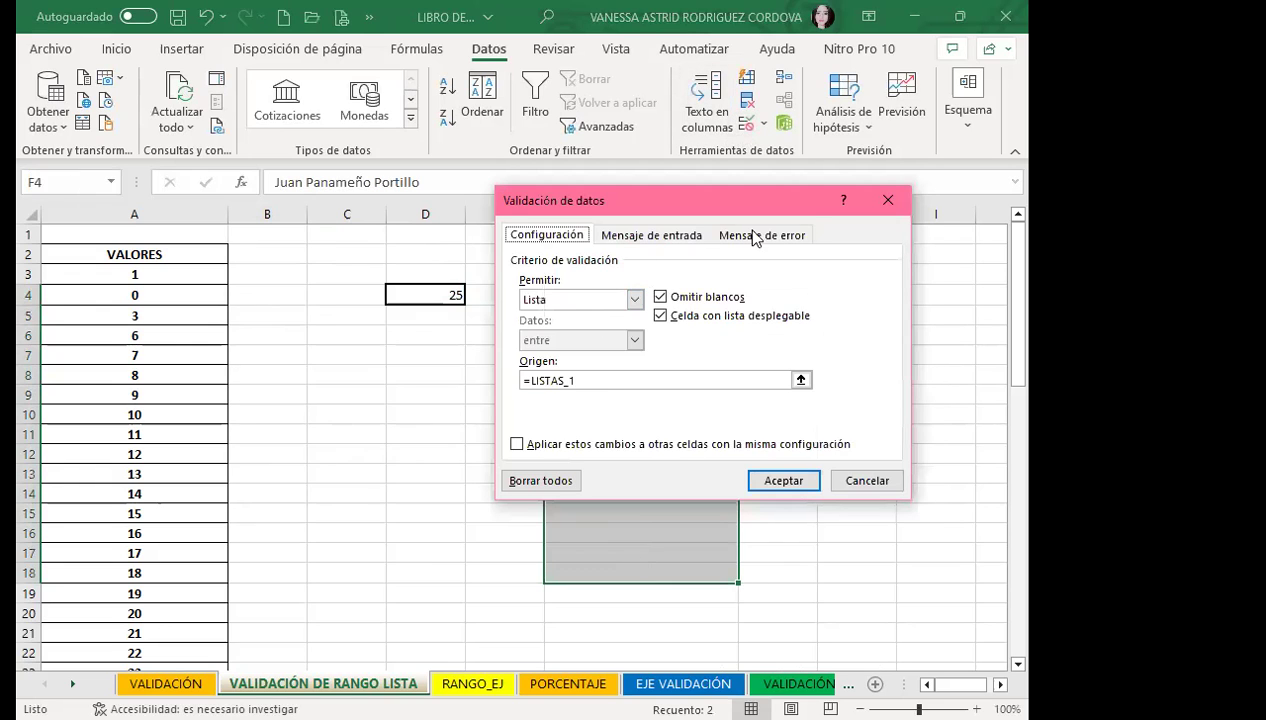
{"action": "left_click", "coordinate": [755, 235]}
{"action": "left_click", "coordinate": [700, 324]}
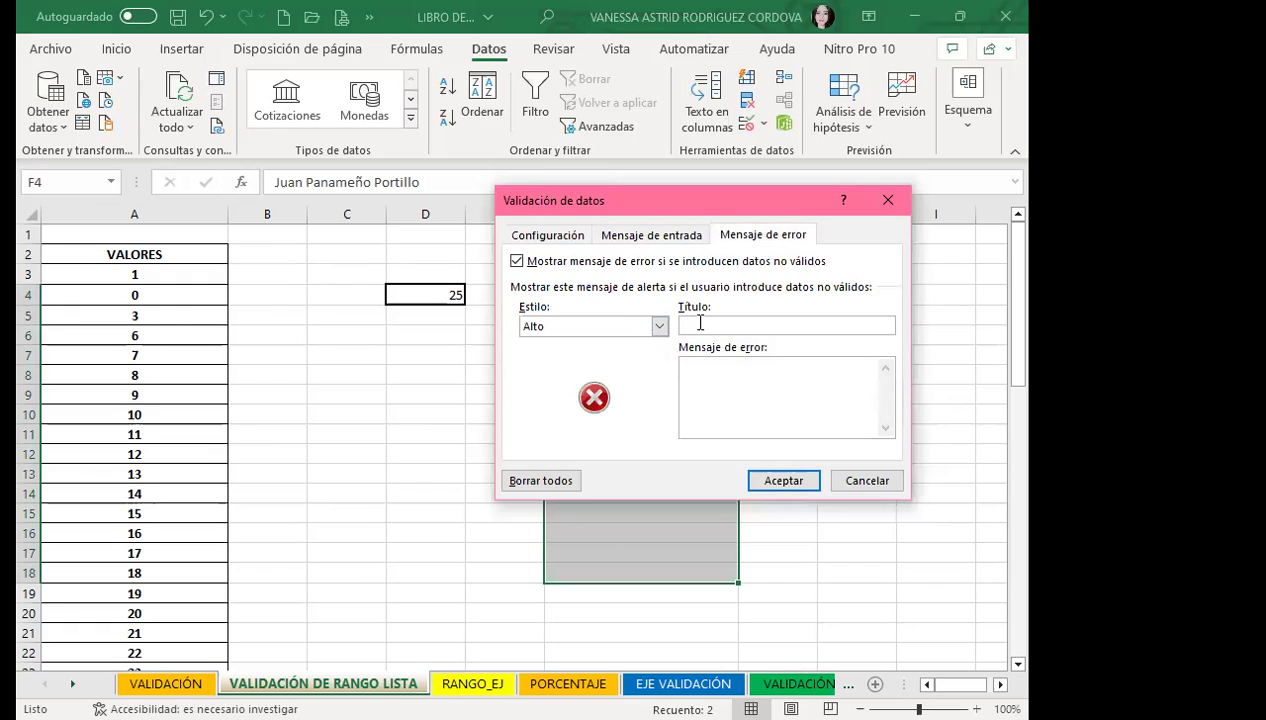
{"action": "type", "text": "NOMBRES"}
{"action": "key", "text": "Tab"}
Set the alert message to 'PERSONAS QUE ENTRARAN A RECURSOS' and confirm it
{"action": "type", "text": "pers"}
{"action": "key", "text": "BackSpace"}
{"action": "key", "text": "BackSpace"}
{"action": "key", "text": "BackSpace"}
{"action": "type", "text": "PERSONAS QUE SOLOCO"}
{"action": "key", "text": "BackSpace"}
{"action": "type", "text": "I"}
{"action": "key", "text": "BackSpace"}
{"action": "key", "text": "BackSpace"}
{"action": "key", "text": "BackSpace"}
{"action": "key", "text": "BackSpace"}
{"action": "key", "text": "BackSpace"}
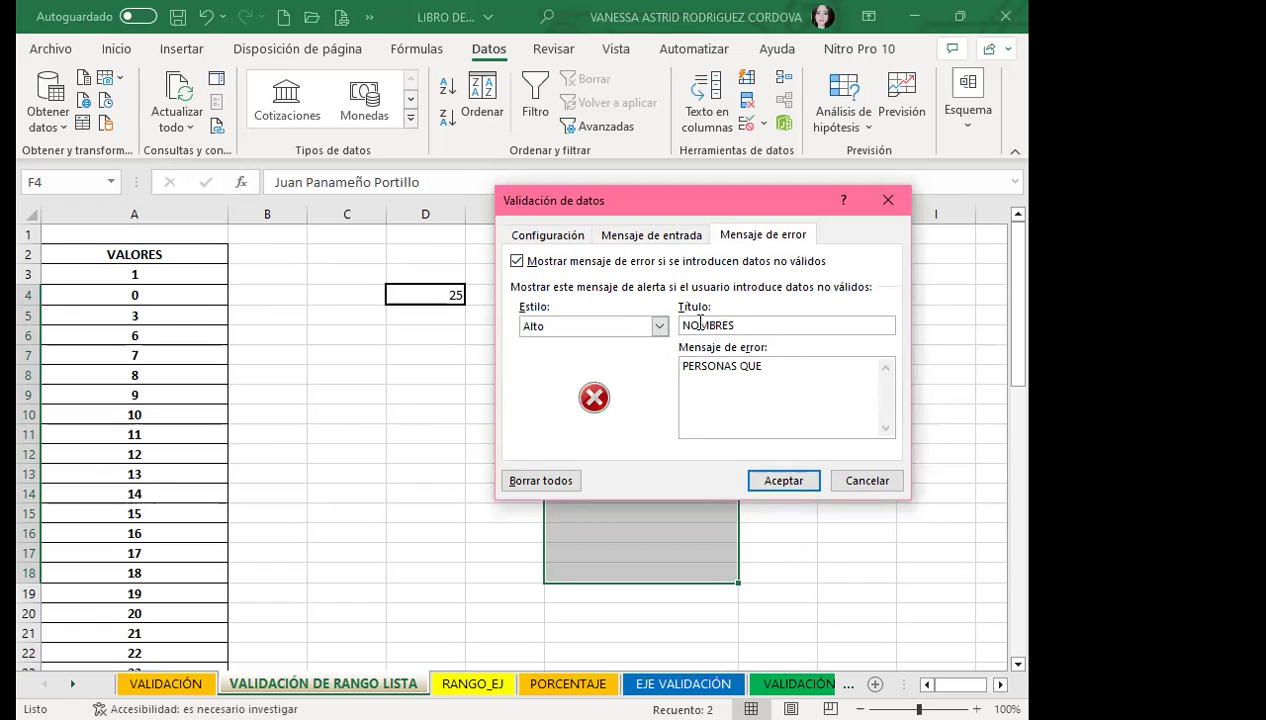
{"action": "type", "text": "ENTRARAN A RECURSOS"}
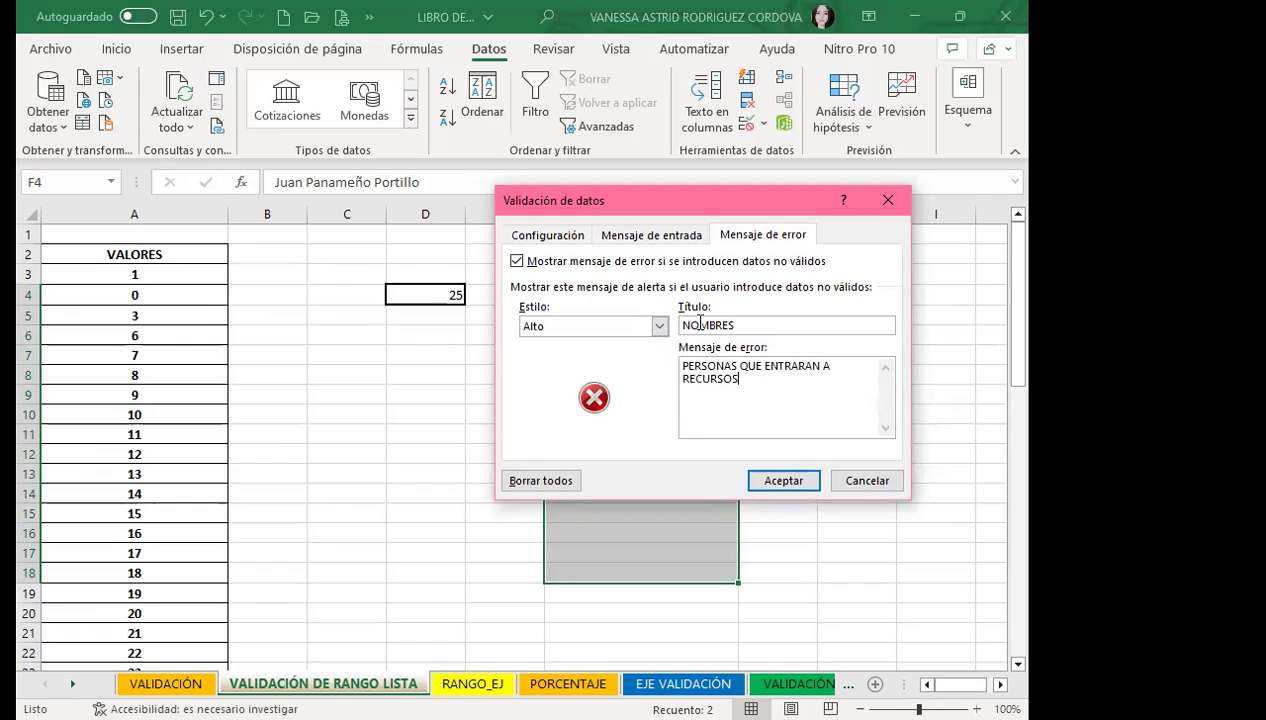
{"action": "left_click", "coordinate": [784, 480]}
Check the validated name cells F6 through F16, then switch to the RANGO_EJ sheet
{"action": "left_click", "coordinate": [622, 357]}
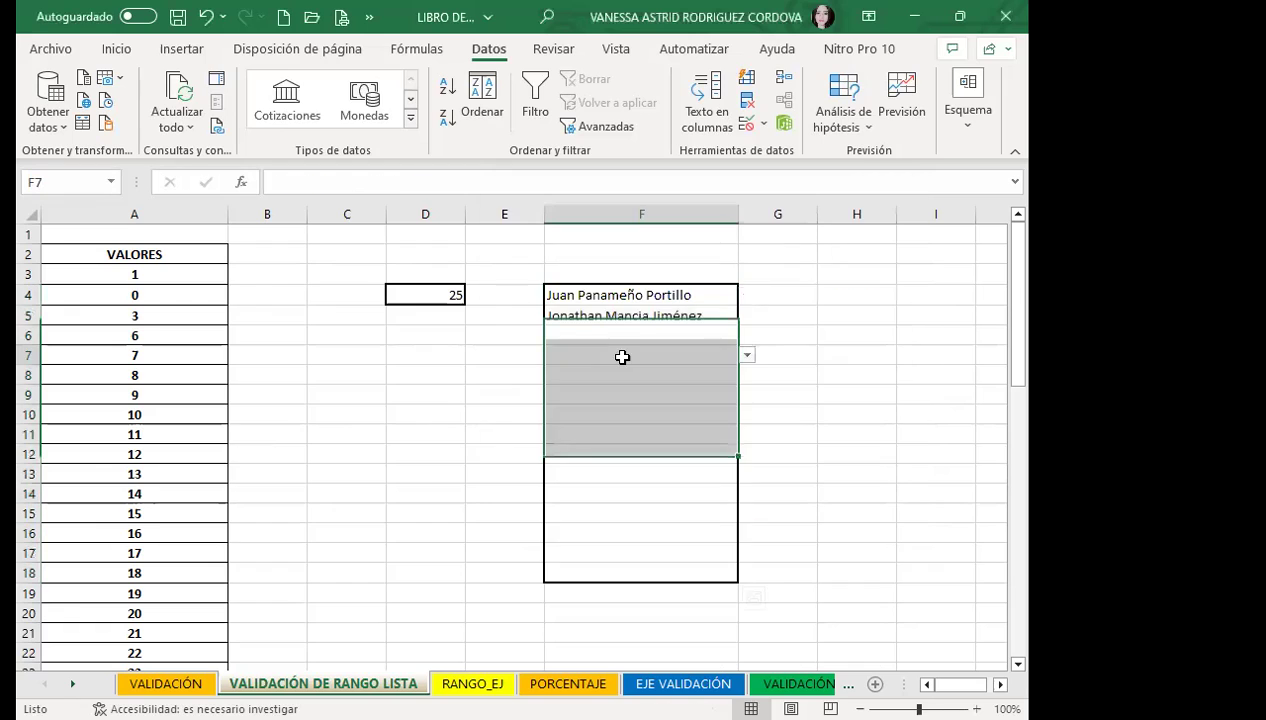
{"action": "left_click", "coordinate": [643, 333]}
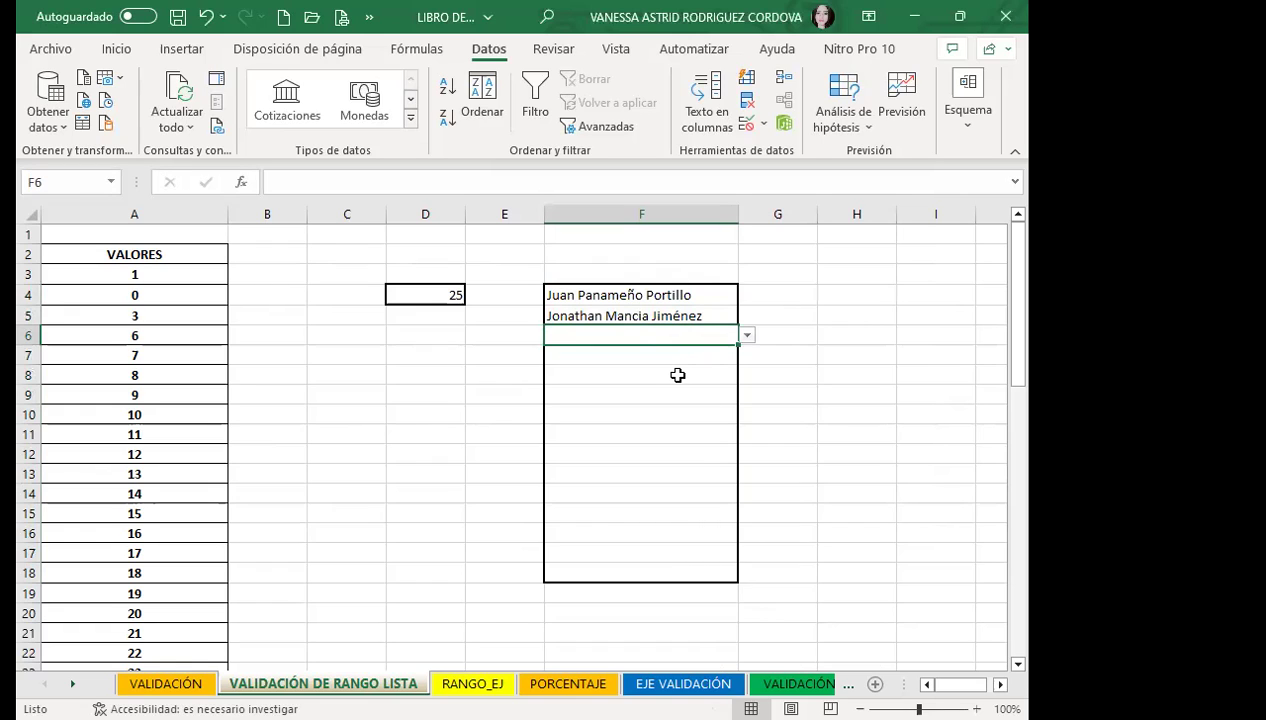
{"action": "left_click", "coordinate": [659, 375]}
{"action": "left_click", "coordinate": [642, 418]}
{"action": "left_click", "coordinate": [638, 452]}
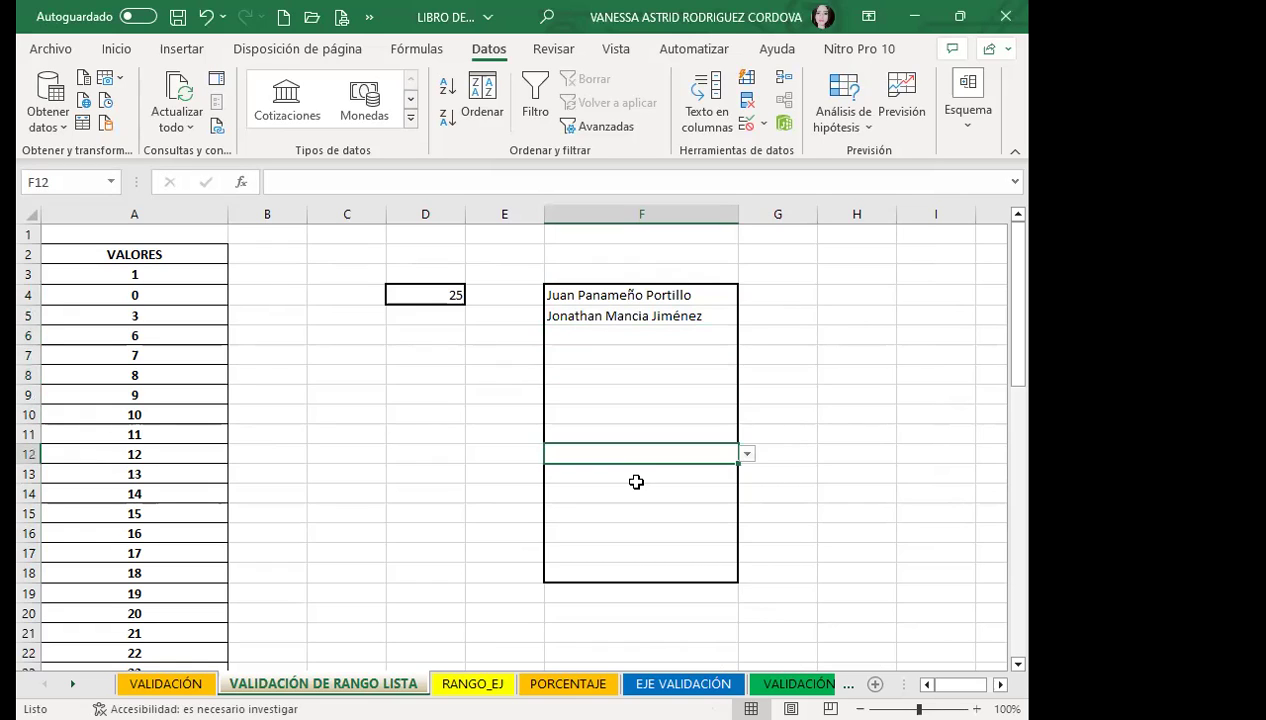
{"action": "left_click", "coordinate": [626, 494]}
{"action": "left_click", "coordinate": [630, 514]}
{"action": "left_click", "coordinate": [630, 531]}
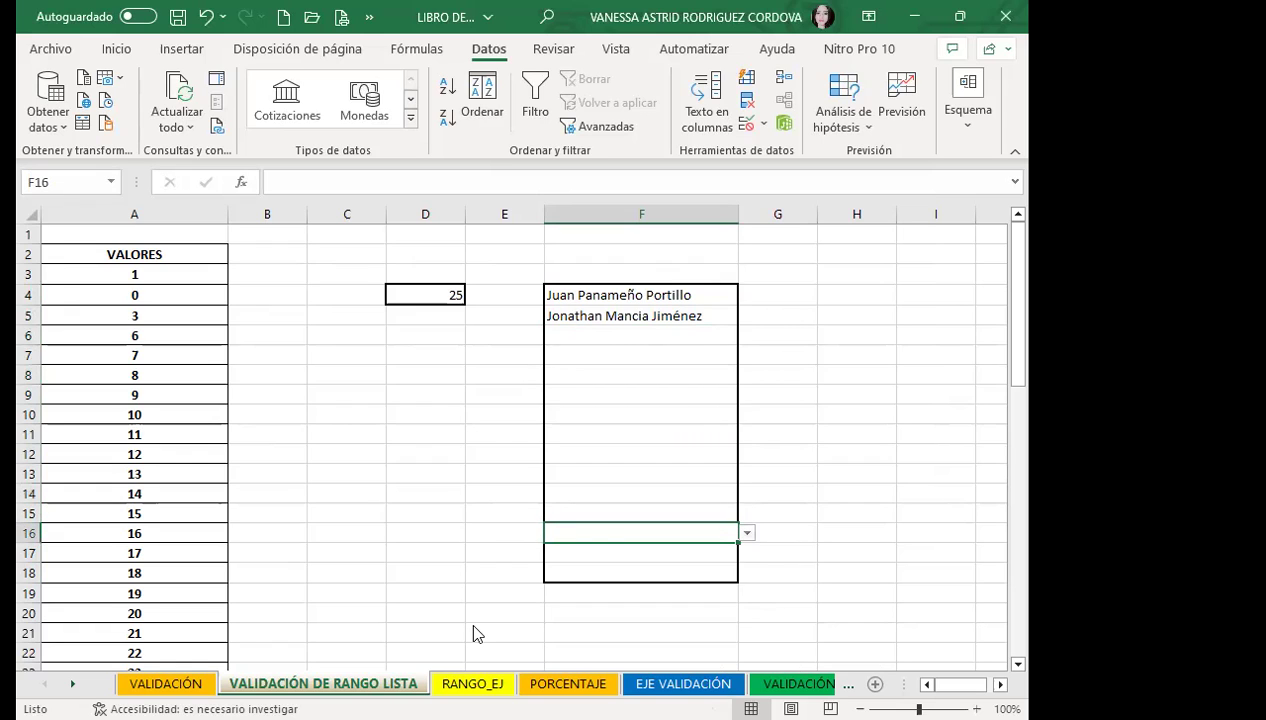
{"action": "left_click", "coordinate": [470, 684]}
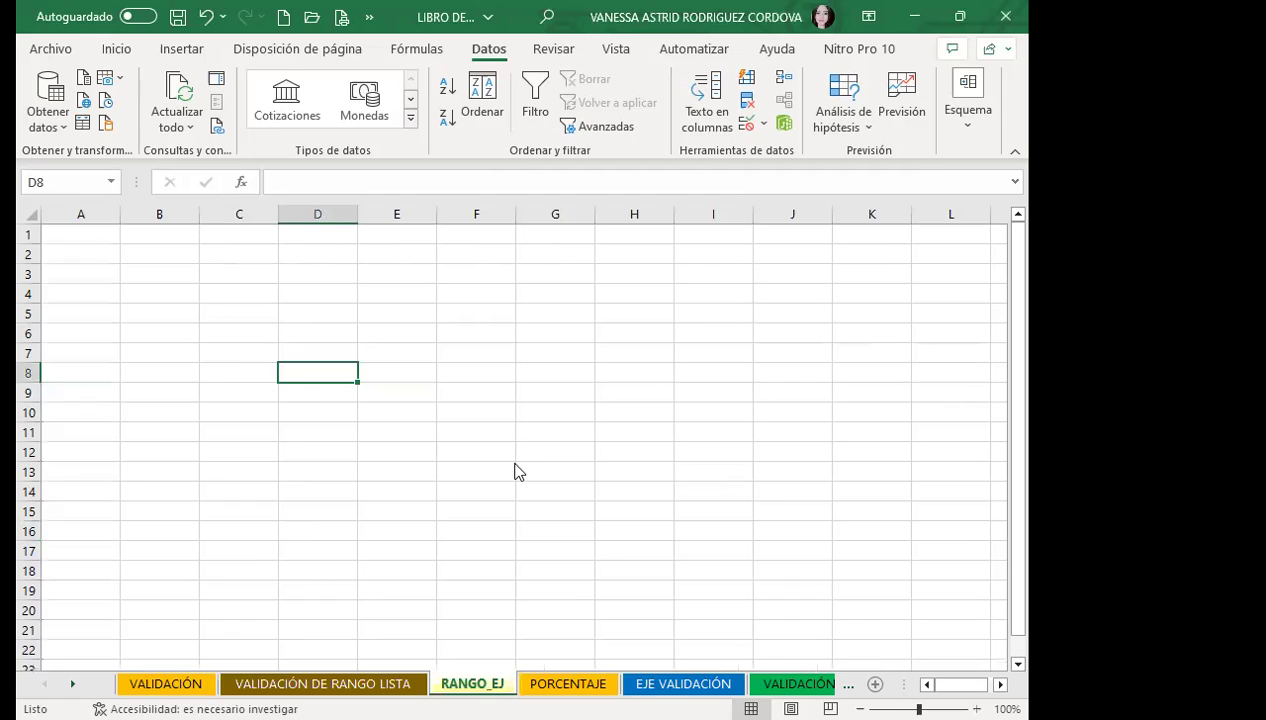
Select cells C1:E18 on RANGO_EJ and bring up the Inicio commands
{"action": "mouse_move", "coordinate": [232, 236]}
{"action": "left_mouse_down"}
{"action": "mouse_move", "coordinate": [240, 535]}
{"action": "mouse_move", "coordinate": [412, 576]}
{"action": "left_mouse_up"}
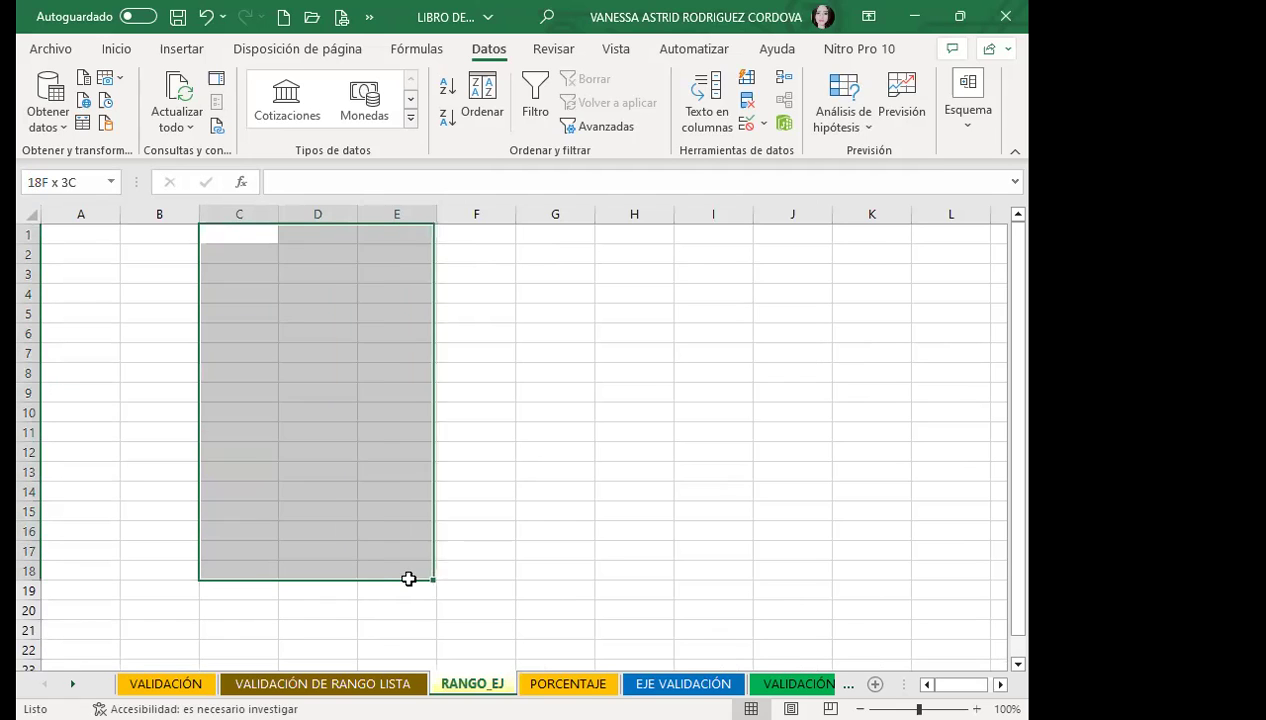
{"action": "left_click", "coordinate": [117, 52]}
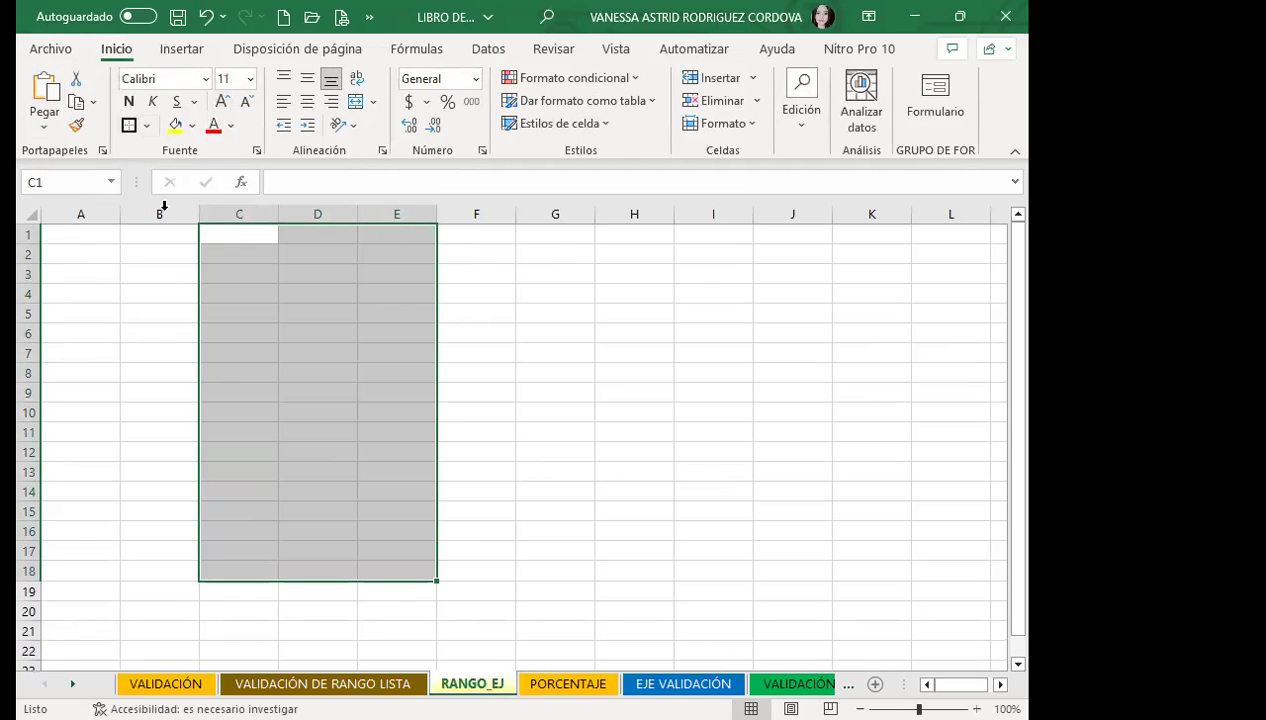
Give C1:E18 list validation with the source =LISTAS_1
{"action": "left_click", "coordinate": [482, 52]}
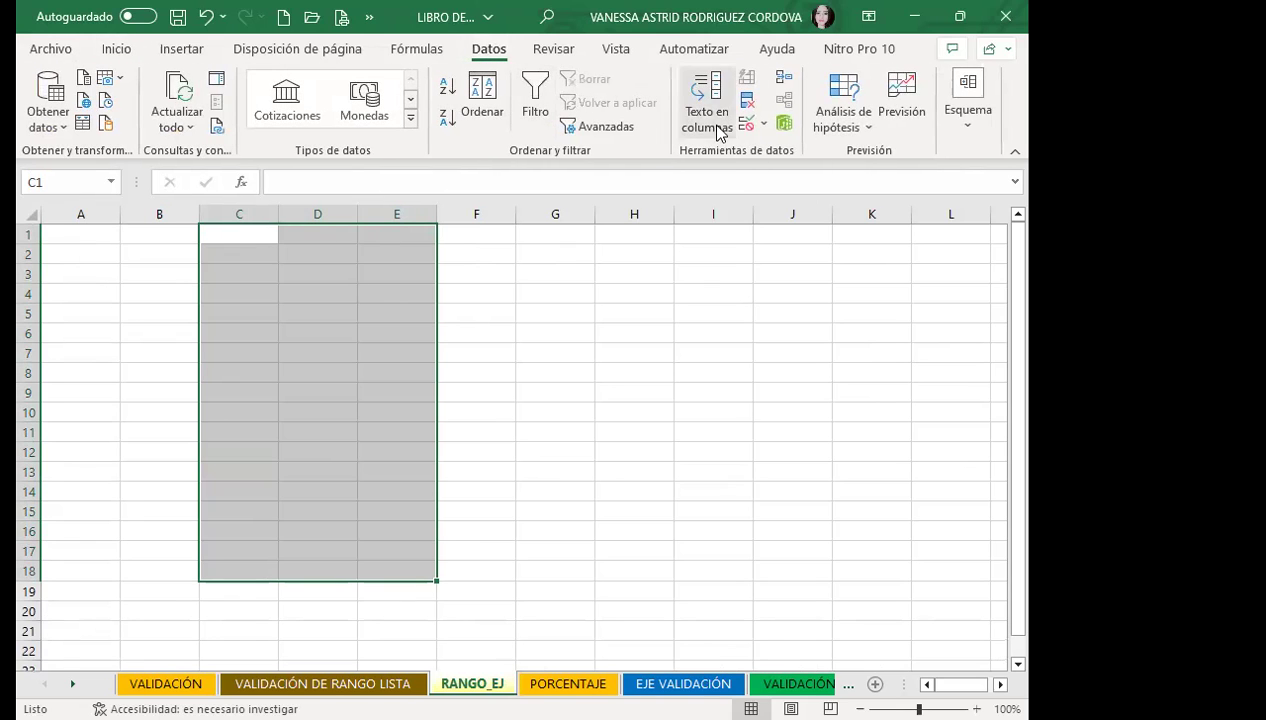
{"action": "left_click", "coordinate": [745, 124]}
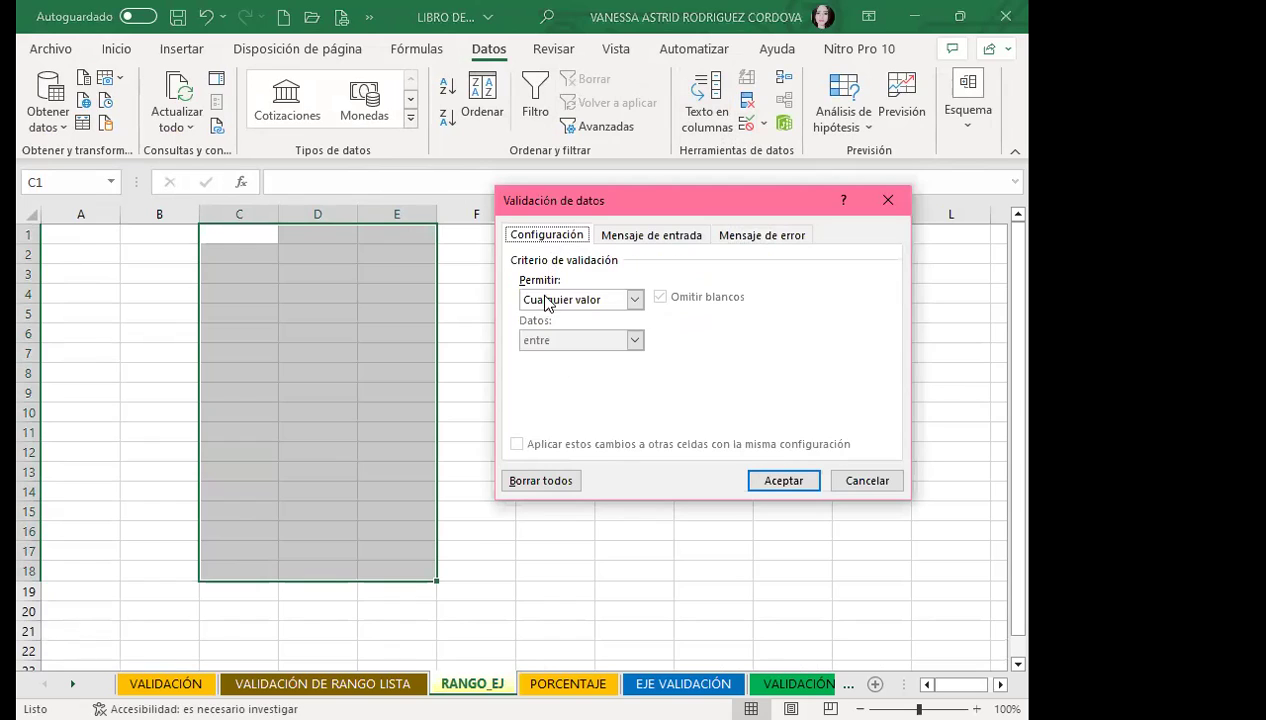
{"action": "left_click", "coordinate": [588, 302]}
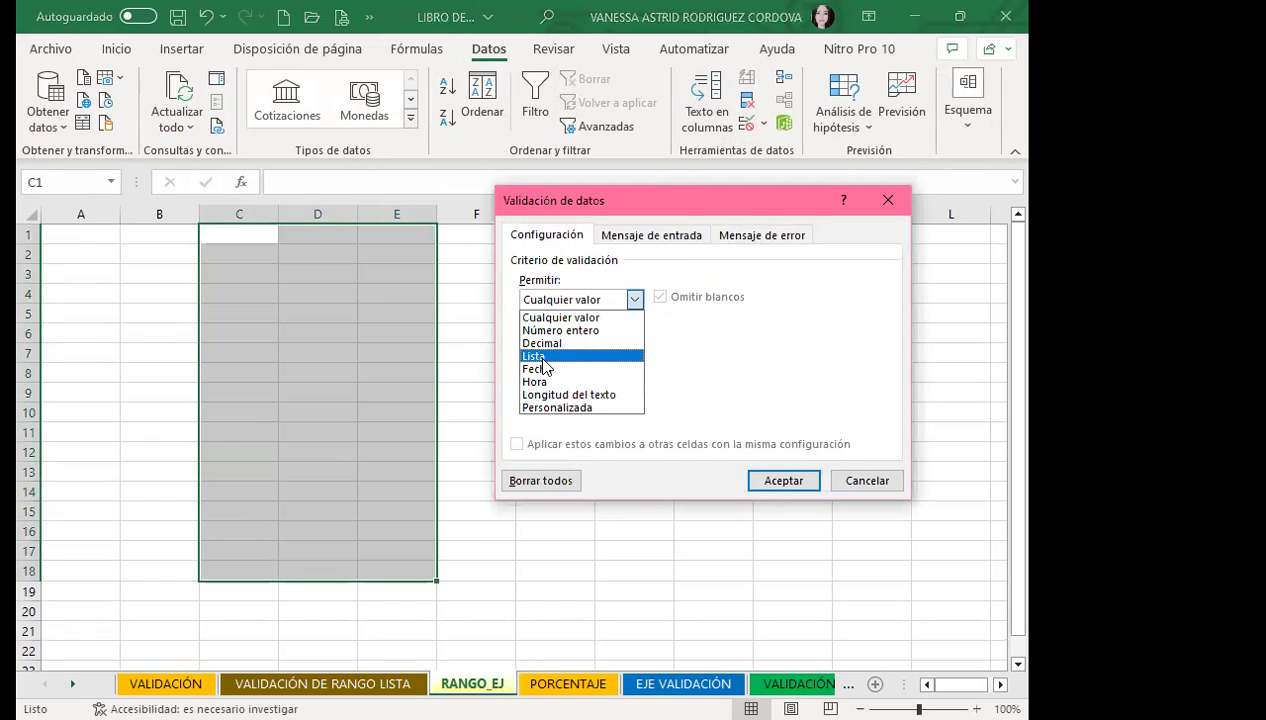
{"action": "left_click", "coordinate": [542, 359]}
{"action": "left_click", "coordinate": [556, 379]}
{"action": "type", "text": "="}
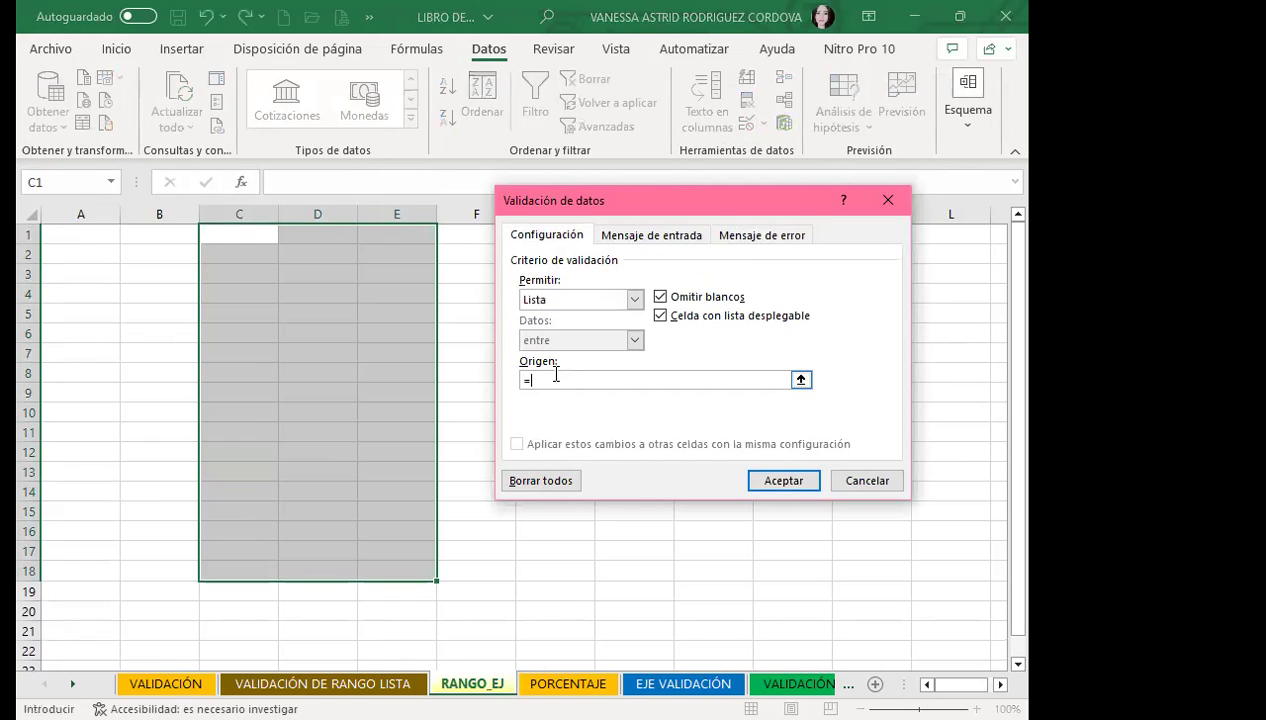
{"action": "type", "text": "LISTAS_1"}
{"action": "left_click", "coordinate": [781, 479]}
Check the dropdown list of names in D4
{"action": "left_click", "coordinate": [285, 370]}
{"action": "left_click", "coordinate": [308, 298]}
{"action": "left_click", "coordinate": [367, 293]}
Close D4's list and check the name dropdown in E3
{"action": "key", "text": "Escape"}
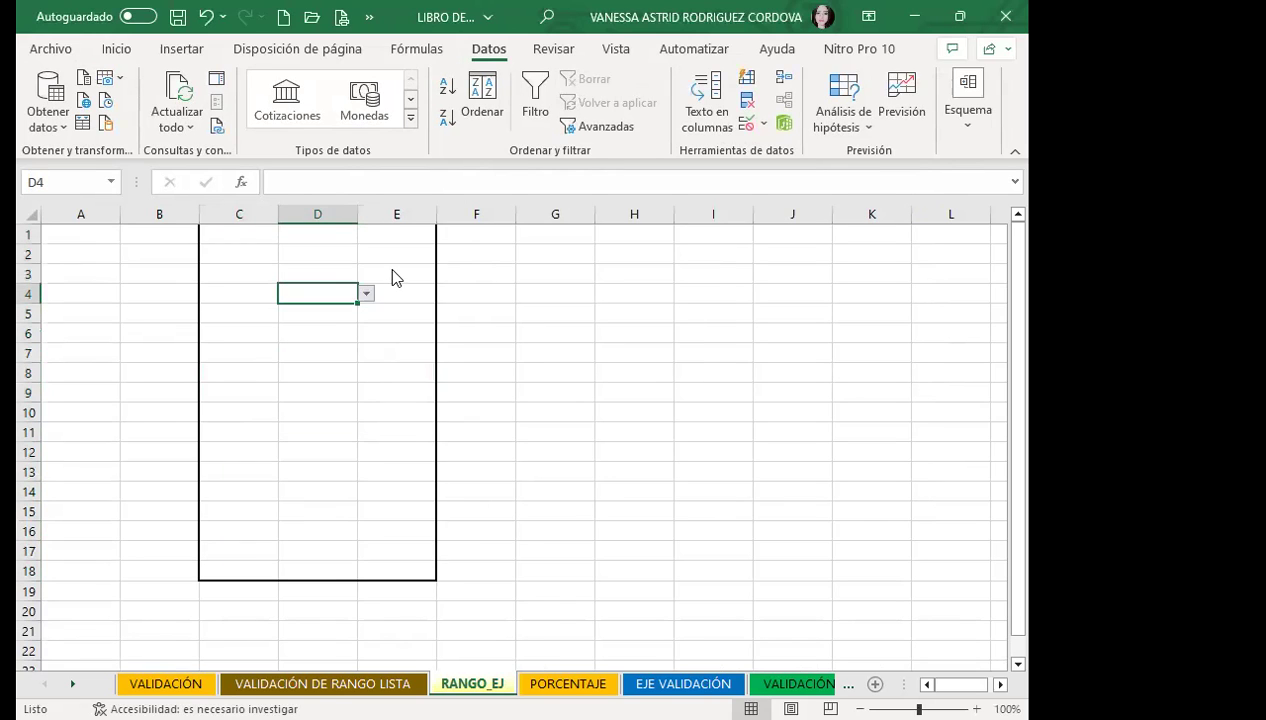
{"action": "left_click", "coordinate": [415, 277]}
{"action": "left_click", "coordinate": [446, 279]}
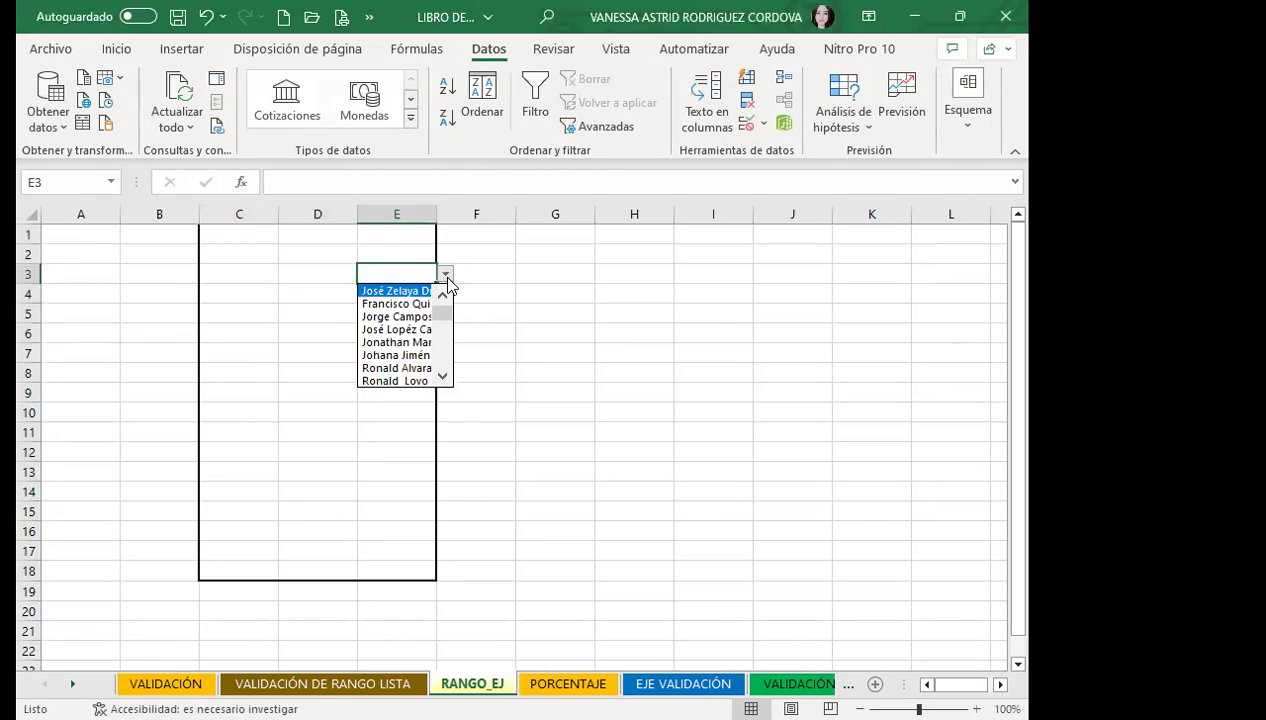
{"action": "left_click", "coordinate": [446, 277]}
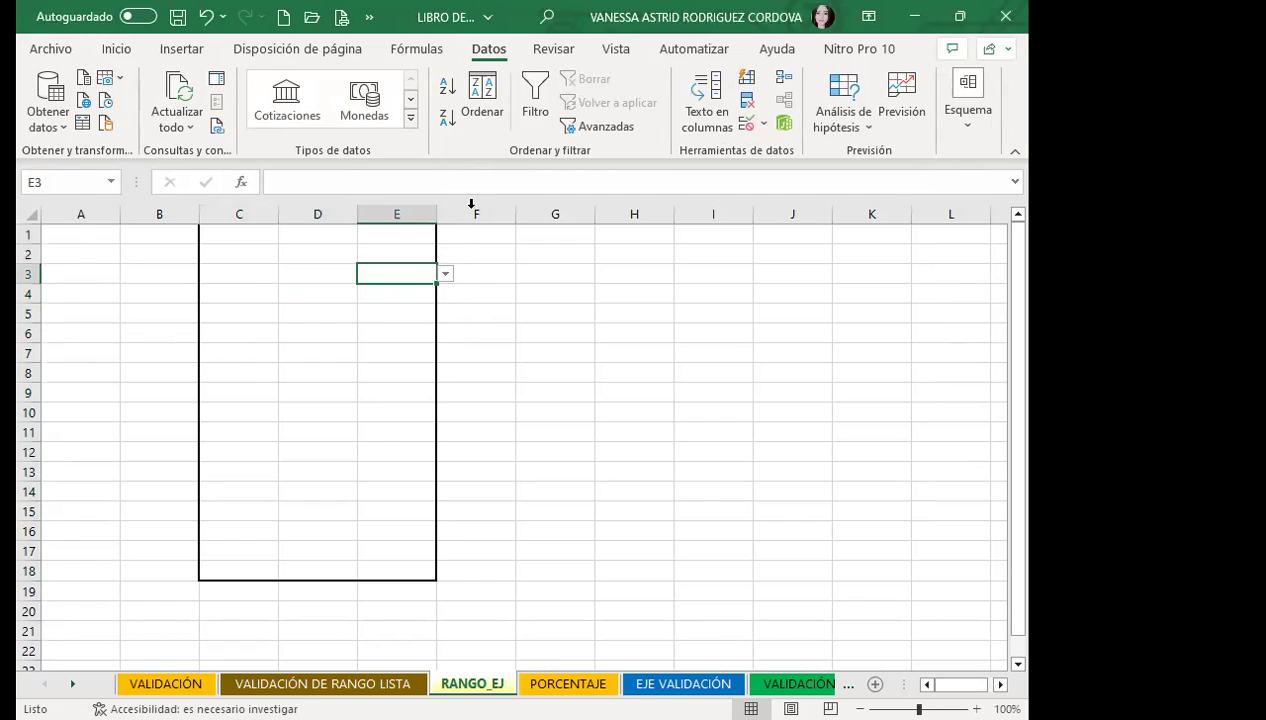
Autofit columns E, D and C, then select D1:D18
{"action": "double_click", "coordinate": [357, 205]}
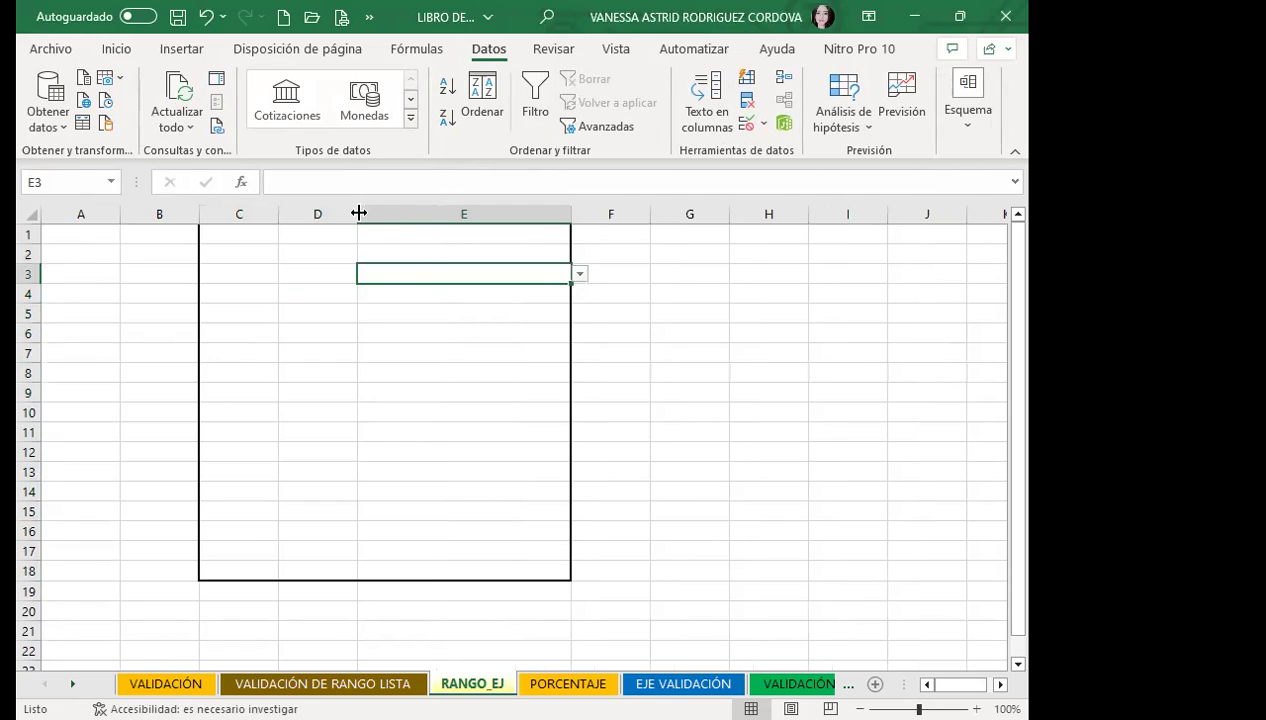
{"action": "double_click", "coordinate": [282, 214]}
{"action": "double_click", "coordinate": [282, 216]}
{"action": "left_click_drag", "start_coordinate": [345, 236], "coordinate": [277, 532]}
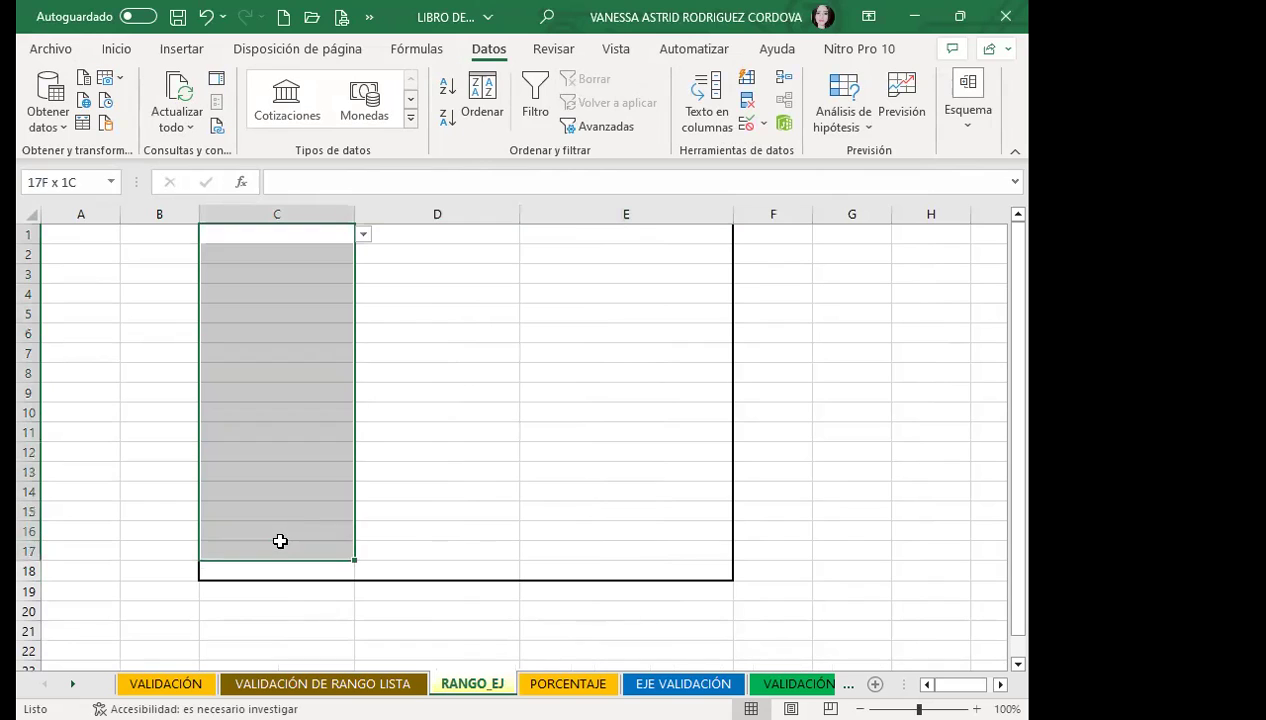
{"action": "left_click_drag", "start_coordinate": [431, 238], "coordinate": [413, 570]}
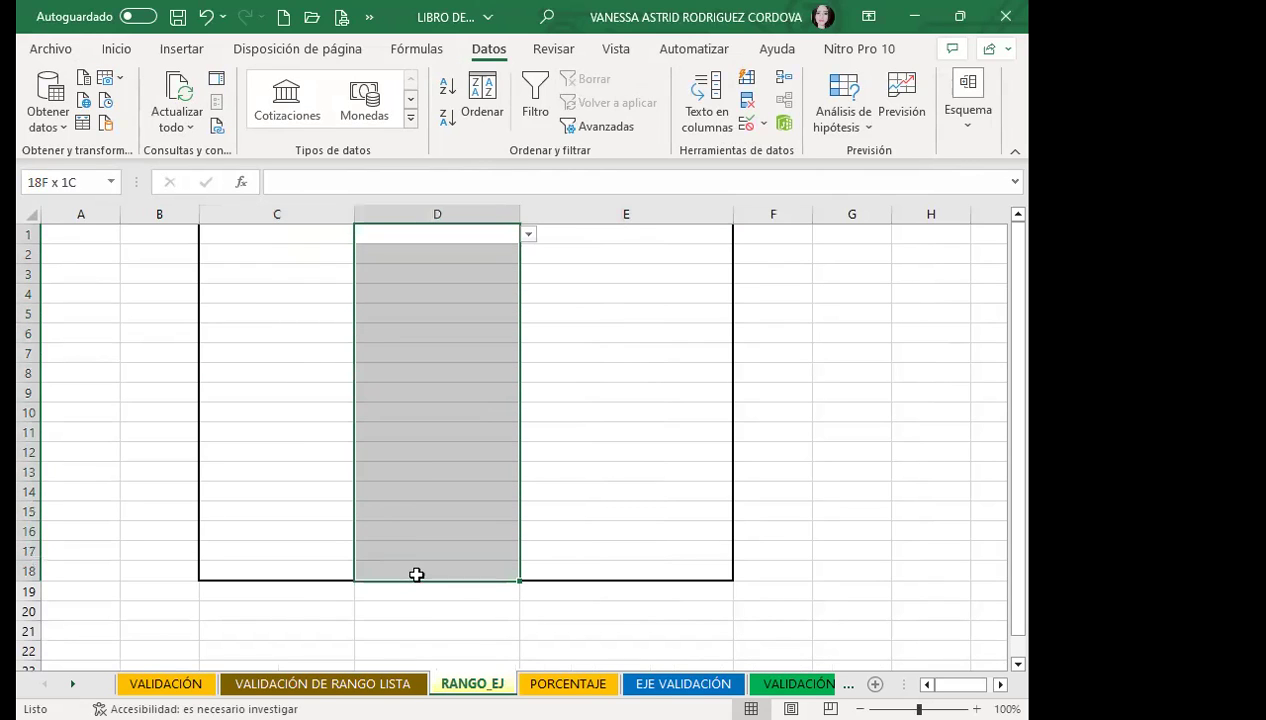
{"action": "left_click", "coordinate": [120, 50]}
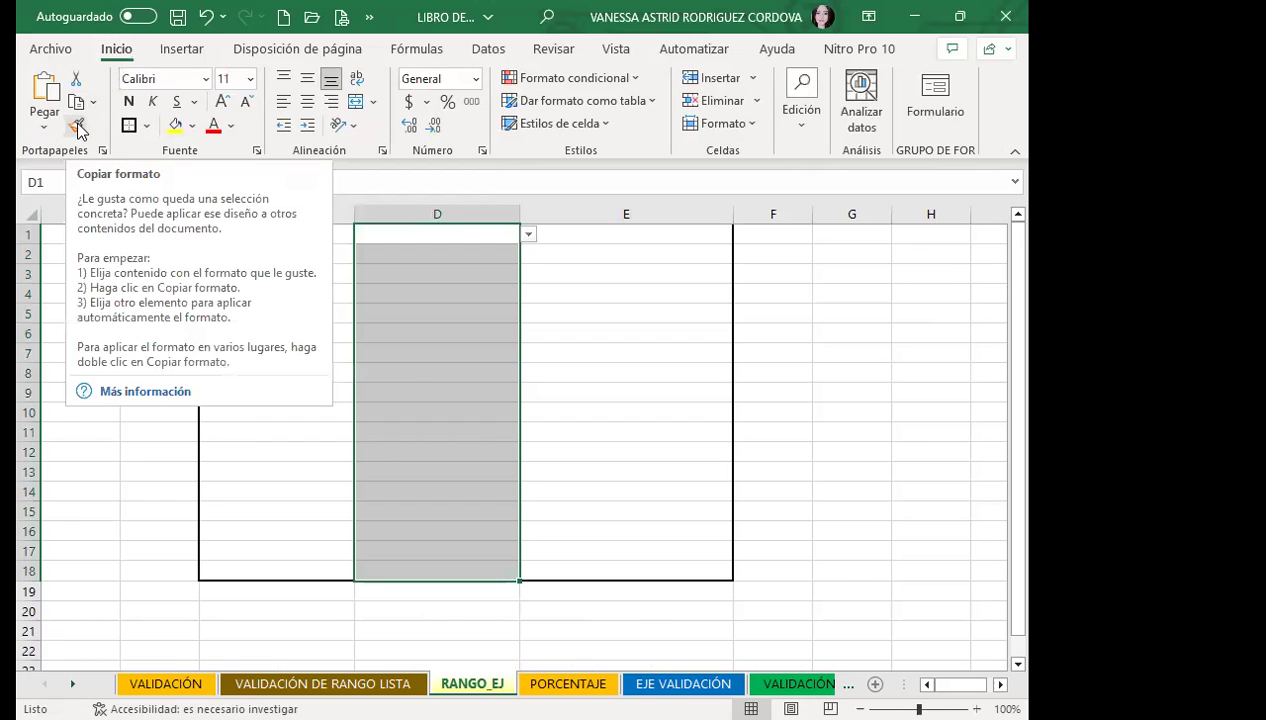
Put an outside border around D1:D18
{"action": "left_click", "coordinate": [129, 125]}
{"action": "left_click", "coordinate": [266, 374]}
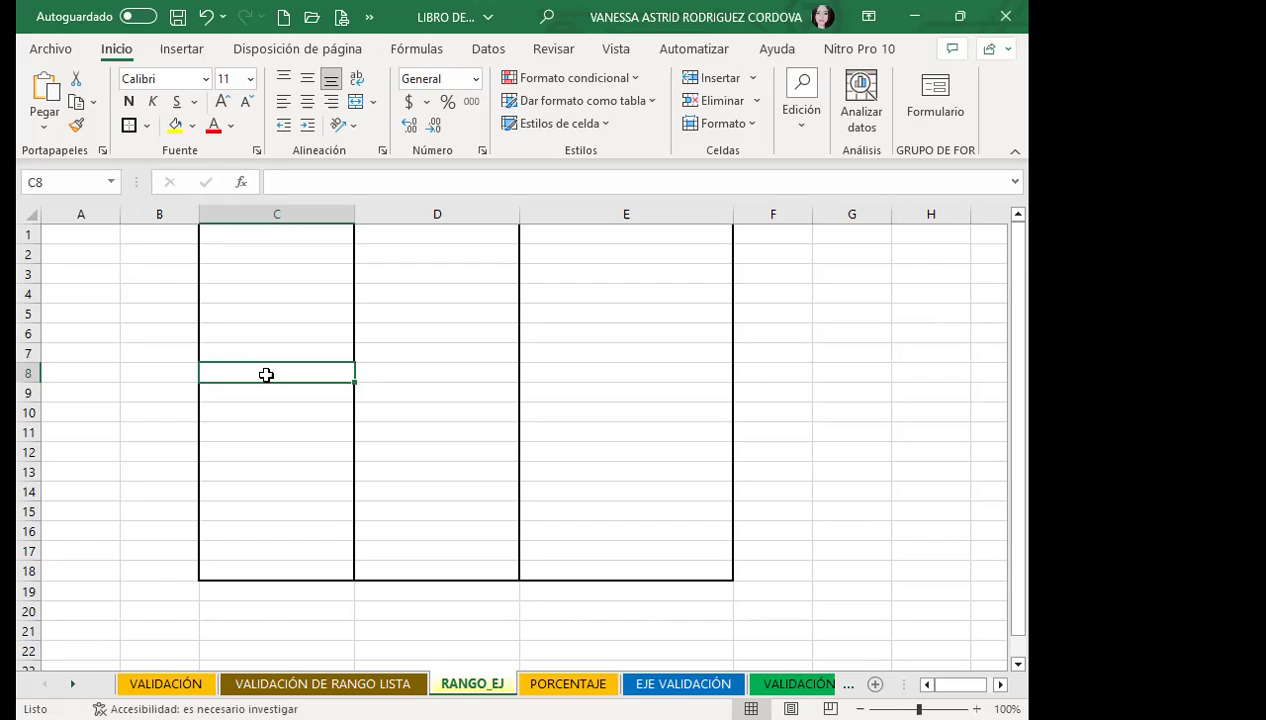
Pick the same listed name in D4 and C3 from their dropdowns
{"action": "left_click", "coordinate": [410, 293]}
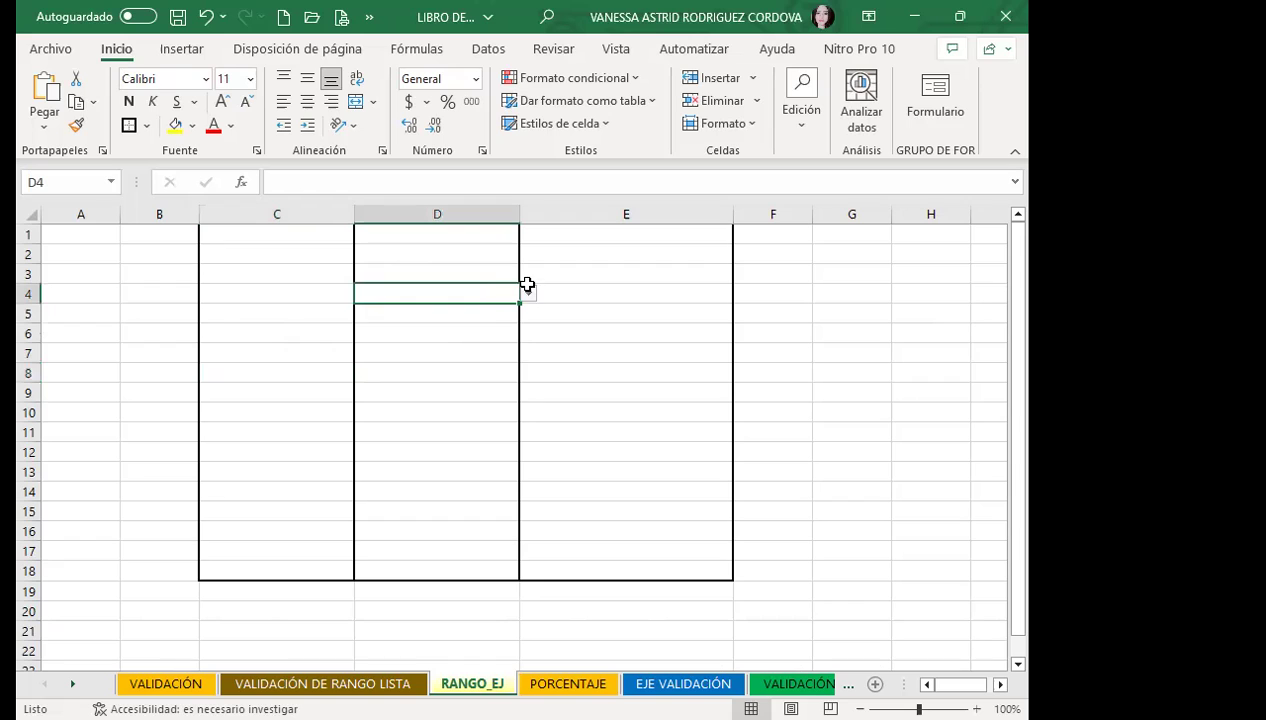
{"action": "left_click", "coordinate": [528, 295]}
{"action": "left_click", "coordinate": [423, 362]}
{"action": "left_click", "coordinate": [268, 272]}
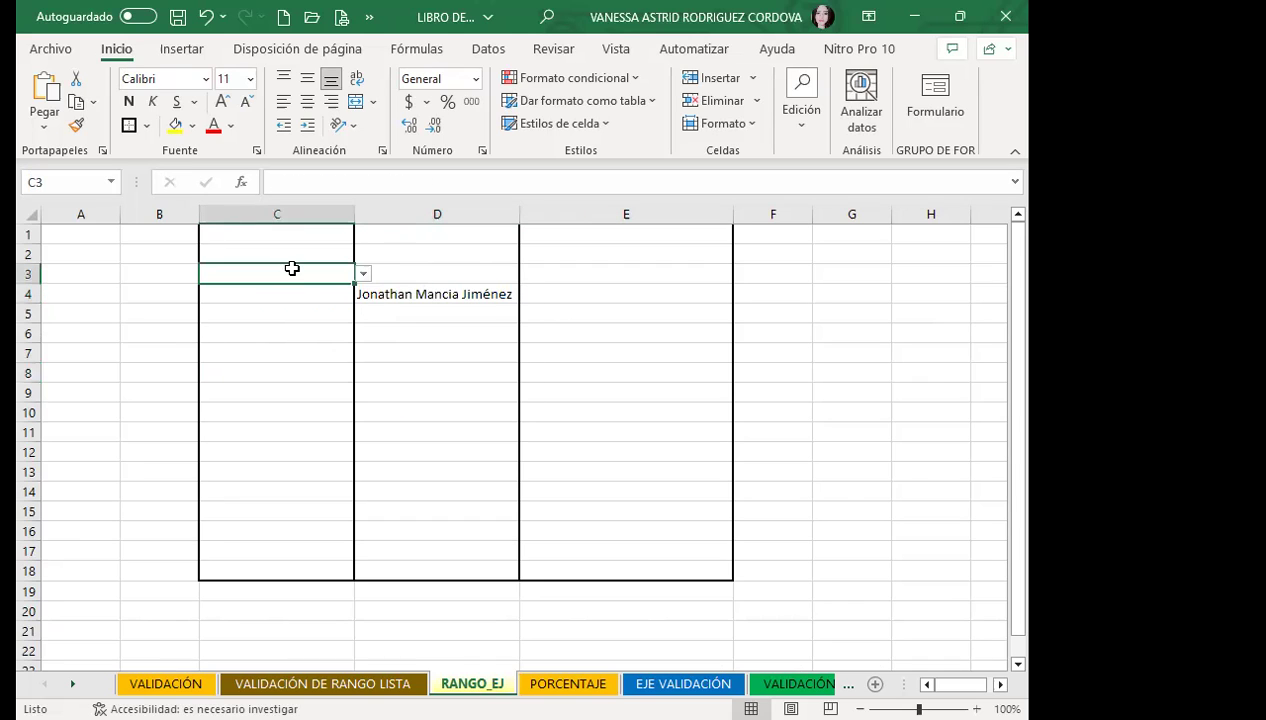
{"action": "left_click", "coordinate": [362, 275]}
{"action": "left_click", "coordinate": [300, 339]}
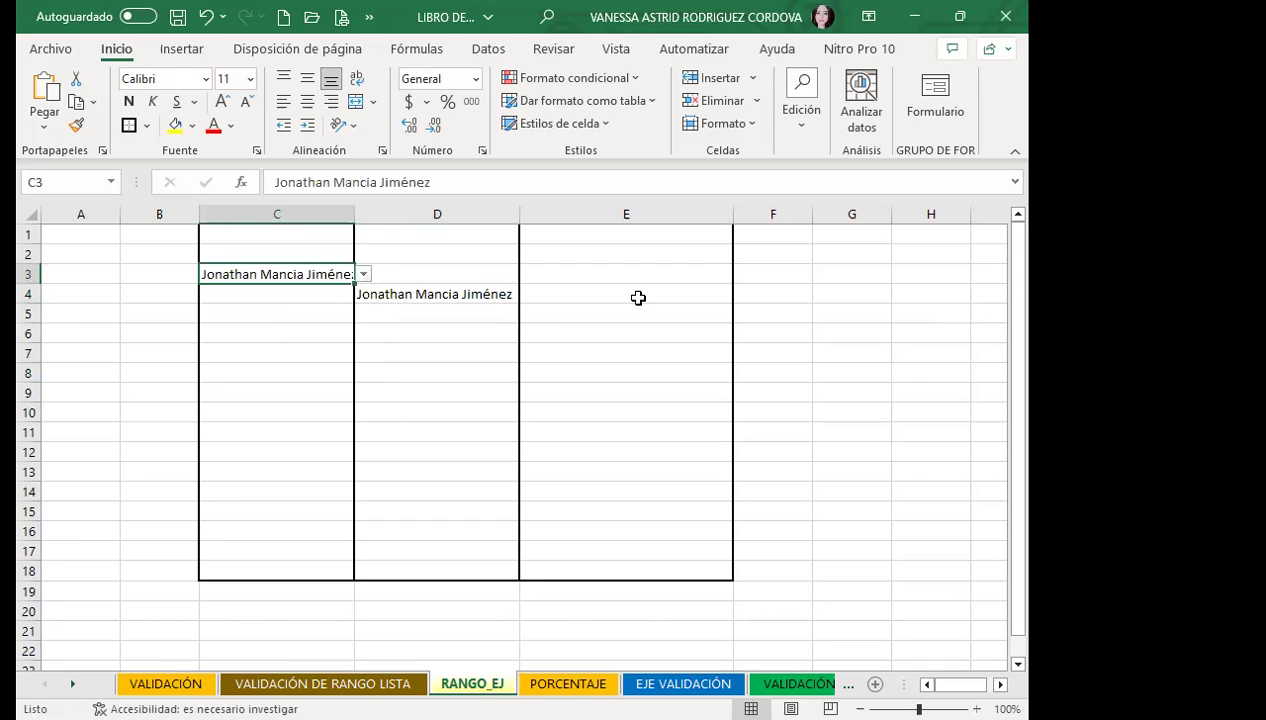
Pick a different listed name in E3 and widen column C slightly
{"action": "left_click", "coordinate": [648, 278]}
{"action": "left_click", "coordinate": [741, 273]}
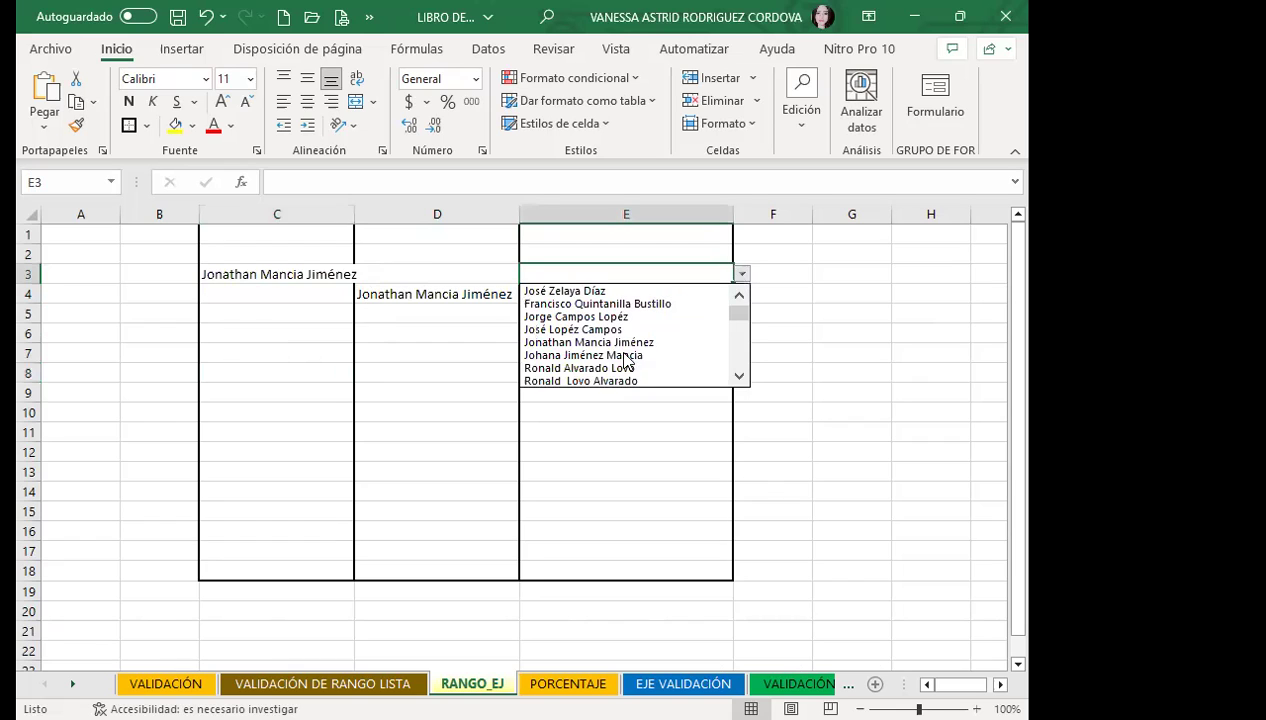
{"action": "left_click", "coordinate": [572, 381]}
{"action": "left_click", "coordinate": [579, 377]}
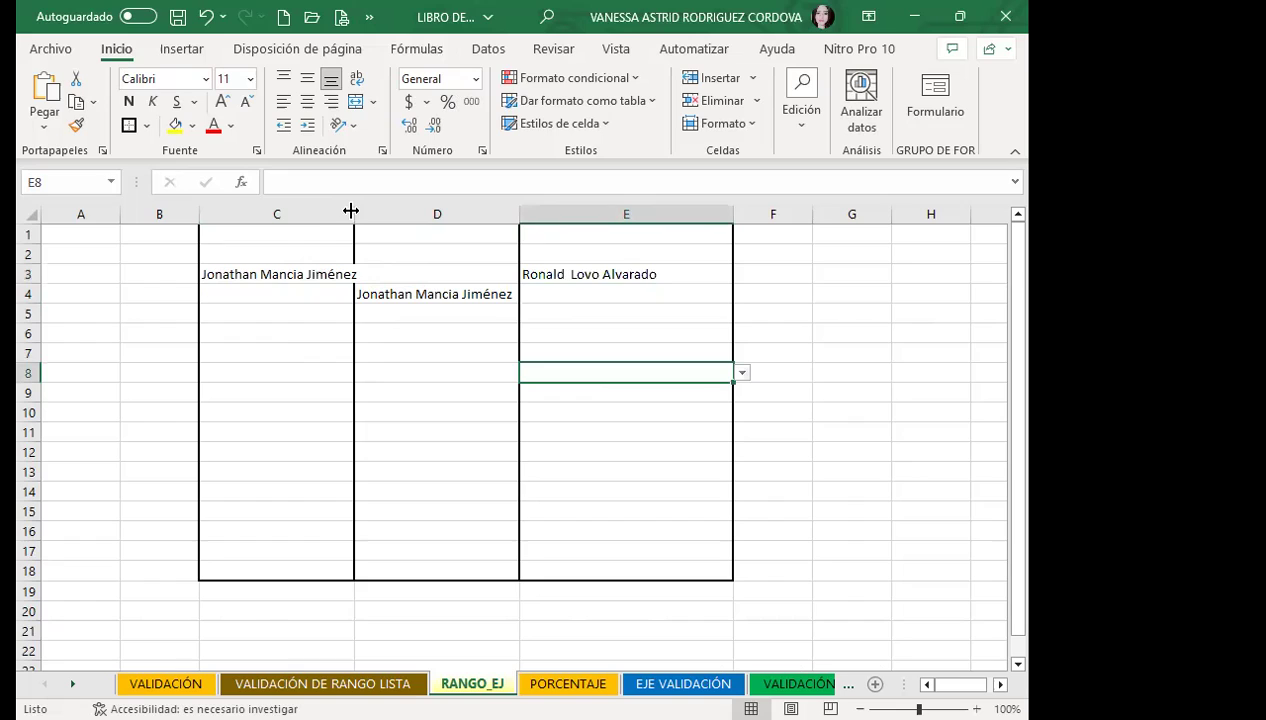
{"action": "left_click_drag", "start_coordinate": [355, 208], "coordinate": [374, 208]}
{"action": "left_click", "coordinate": [377, 371]}
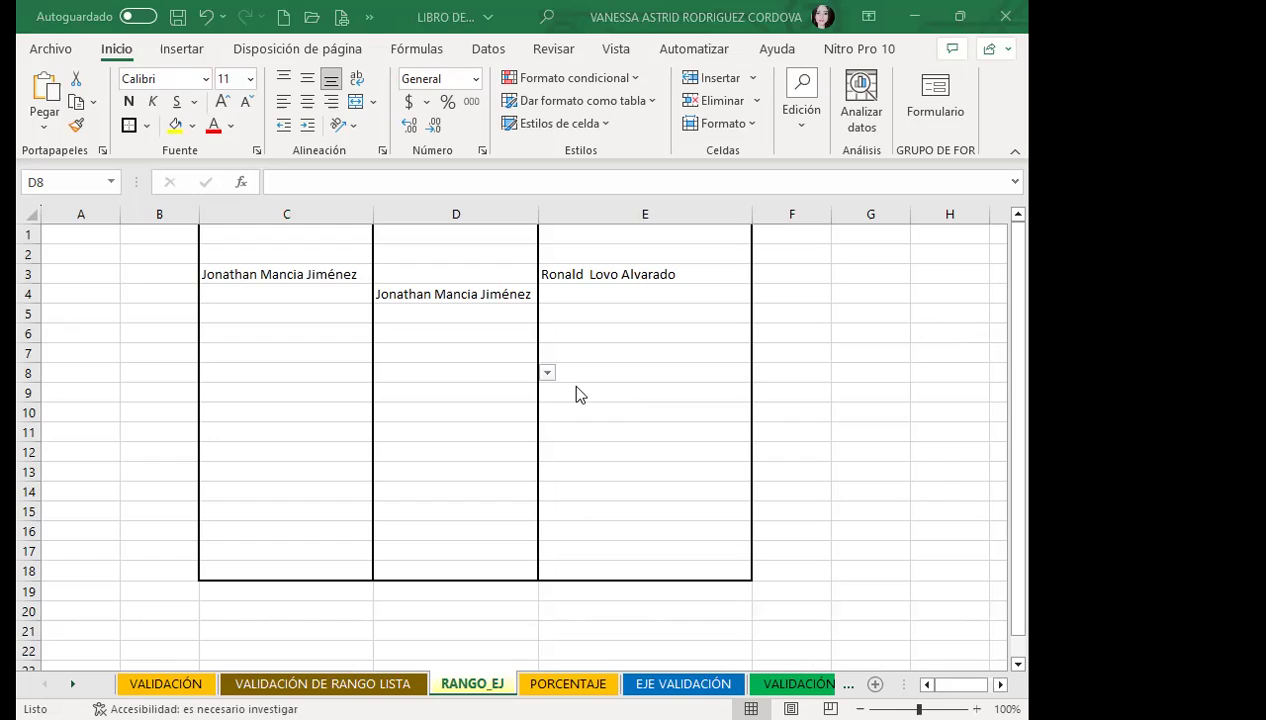
{"action": "left_click", "coordinate": [636, 373]}
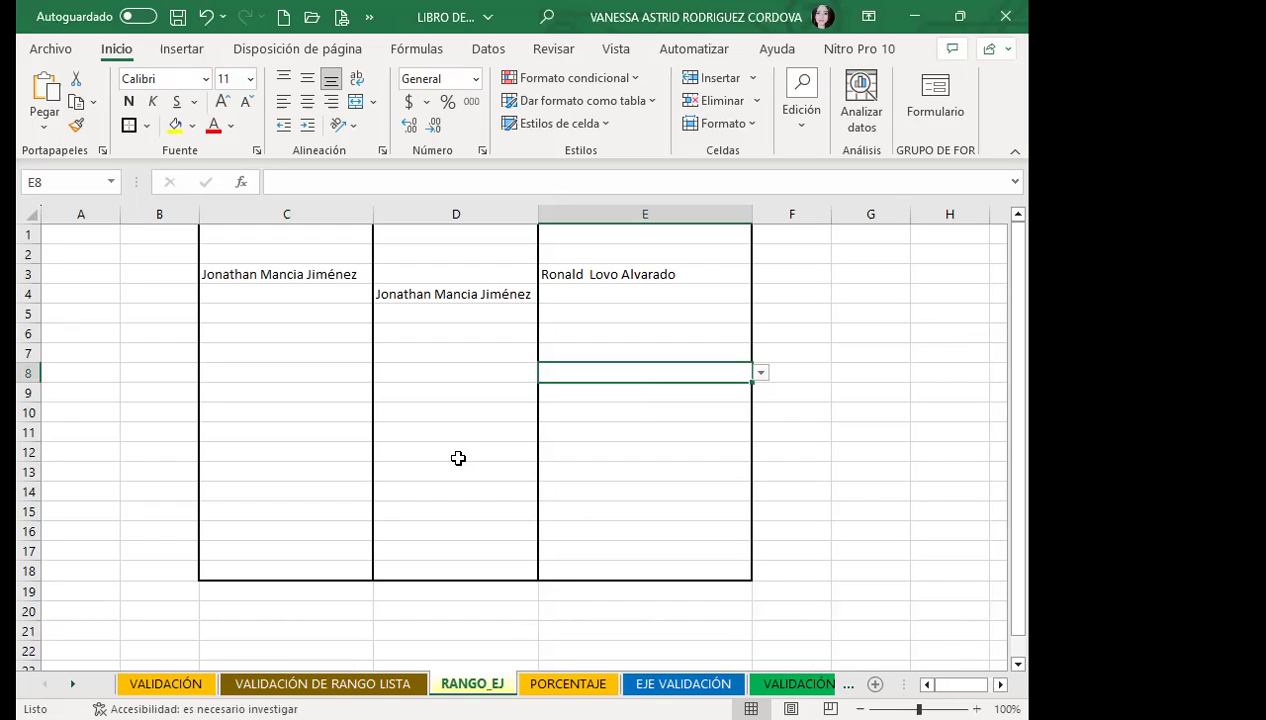
Choose listed names for E8 and E5, then move to the PORCENTAJE sheet
{"action": "left_click", "coordinate": [760, 372]}
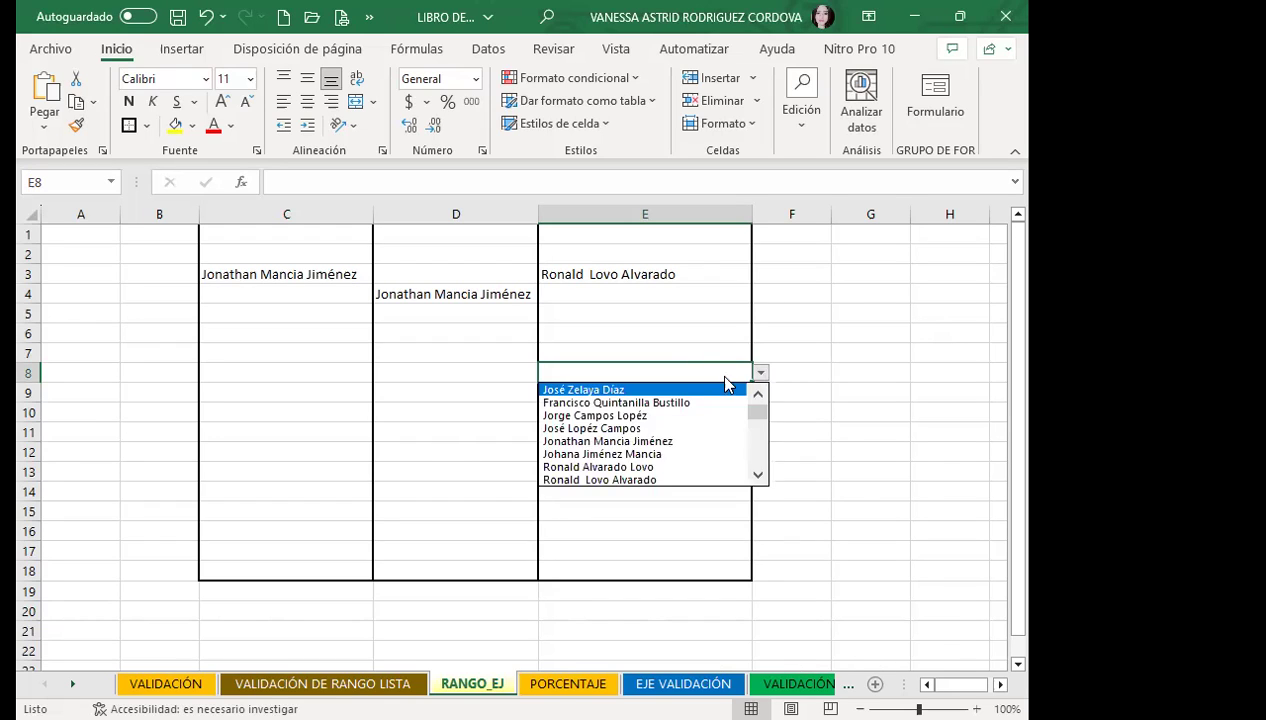
{"action": "left_click", "coordinate": [575, 467]}
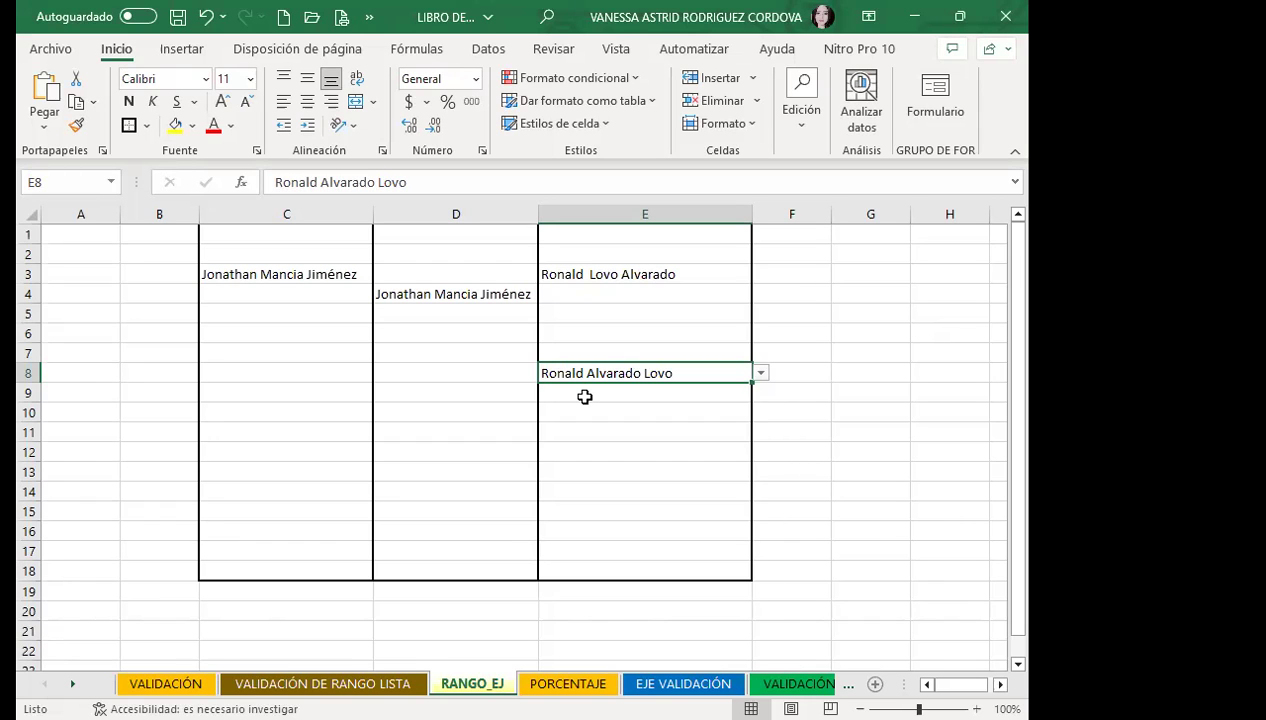
{"action": "left_click", "coordinate": [668, 314]}
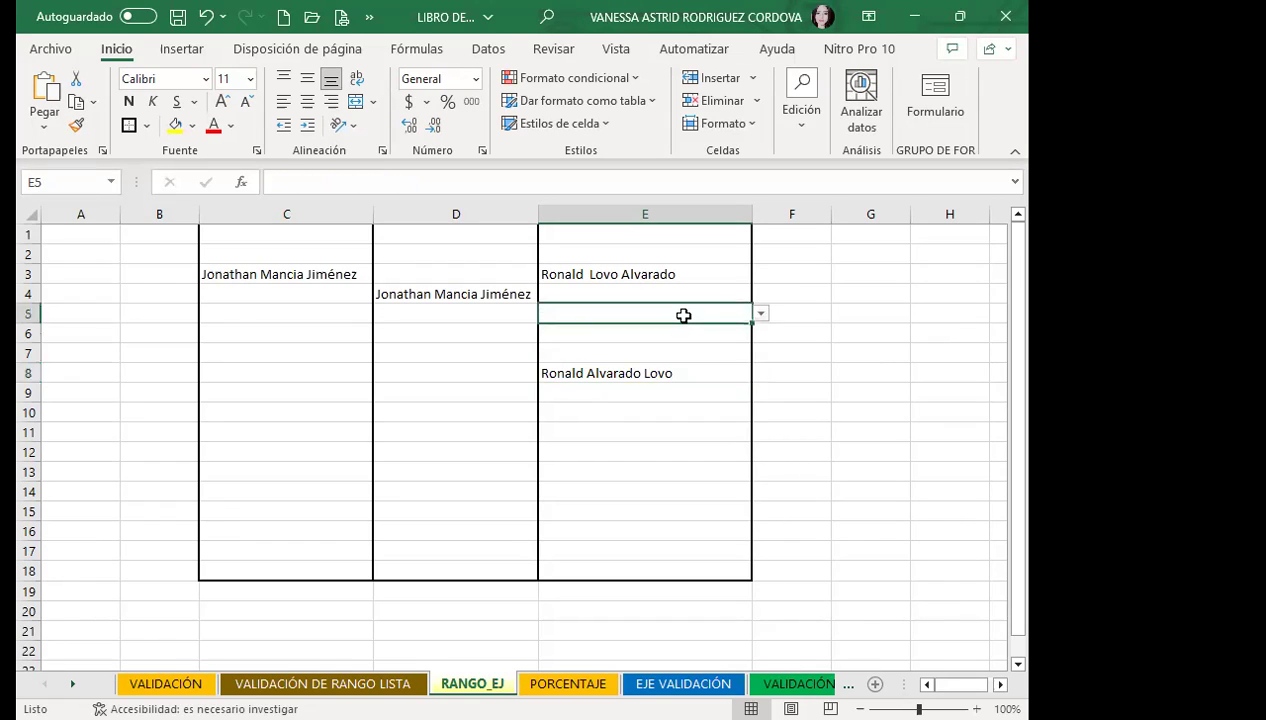
{"action": "left_click", "coordinate": [759, 314]}
{"action": "left_click", "coordinate": [758, 415]}
{"action": "left_click", "coordinate": [758, 415]}
{"action": "left_click", "coordinate": [758, 415]}
{"action": "left_click", "coordinate": [758, 415]}
{"action": "left_click", "coordinate": [618, 395]}
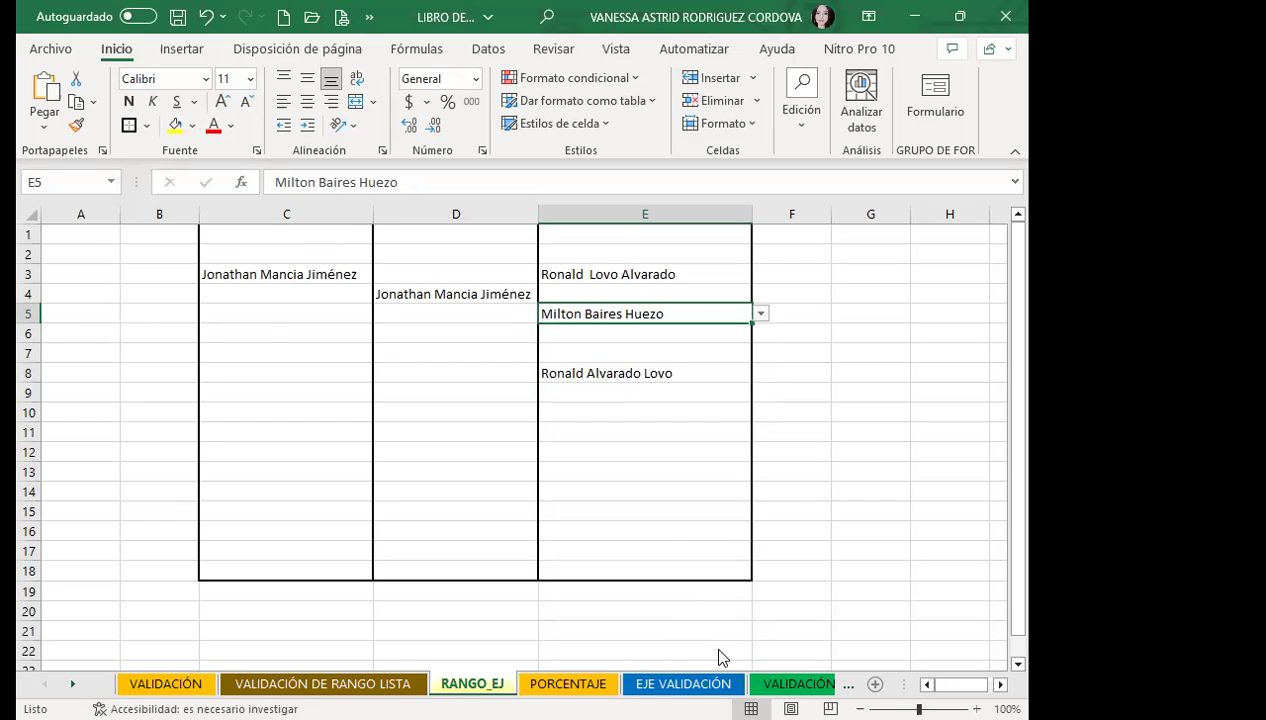
{"action": "key", "text": "ctrl+Page_Down"}
{"action": "left_click", "coordinate": [379, 326]}
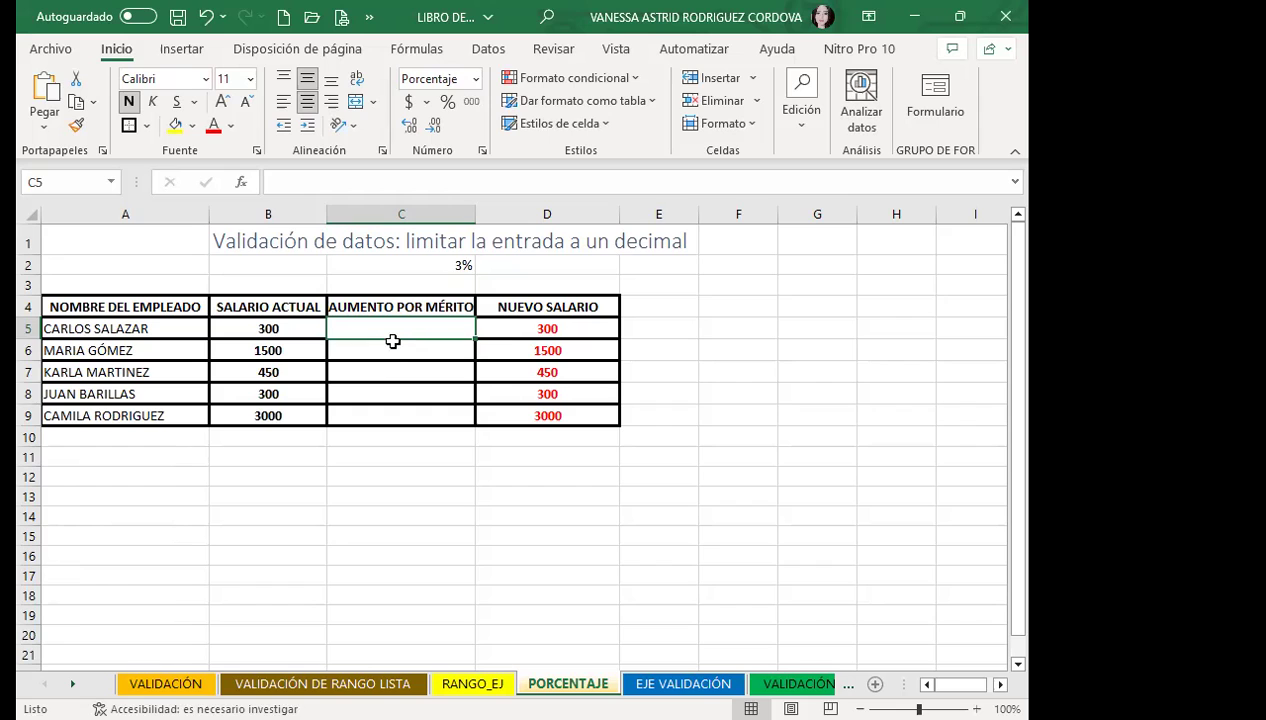
Set C5:C9 validation to Decimal, less than or equal to, with maximum 0.03
{"action": "left_click_drag", "start_coordinate": [390, 336], "coordinate": [385, 414]}
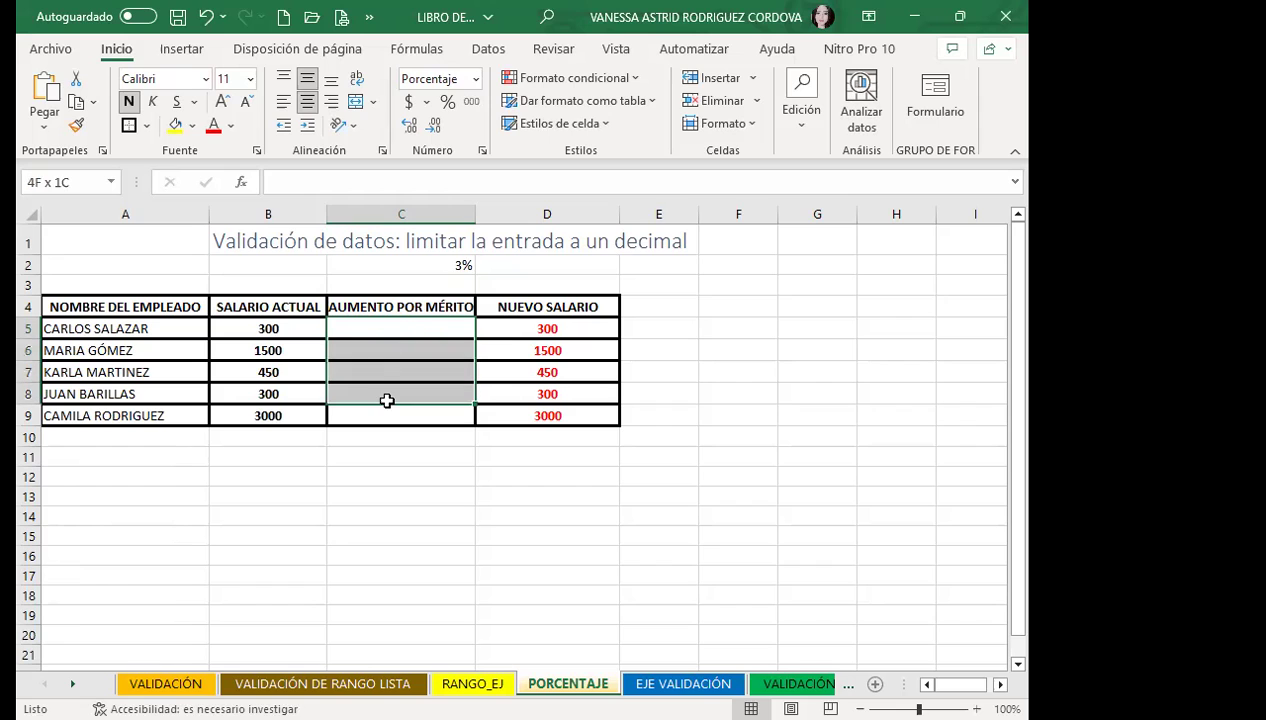
{"action": "left_click", "coordinate": [488, 48]}
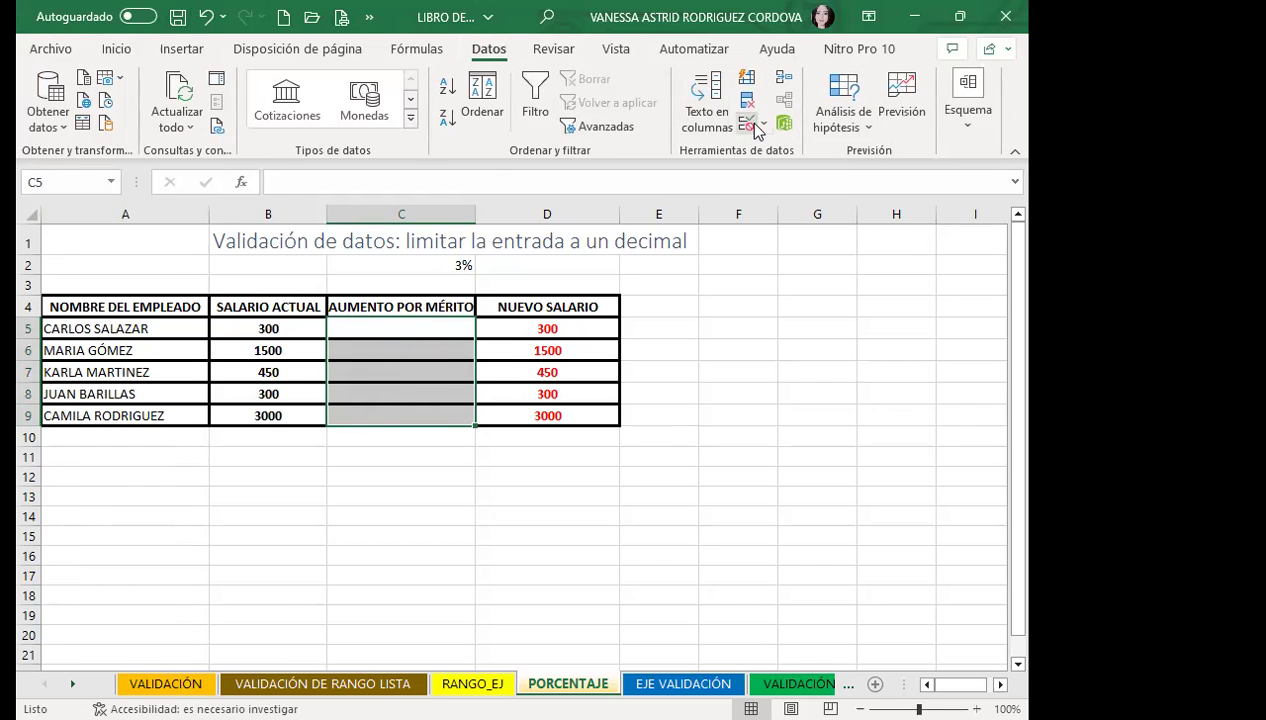
{"action": "left_click", "coordinate": [754, 126]}
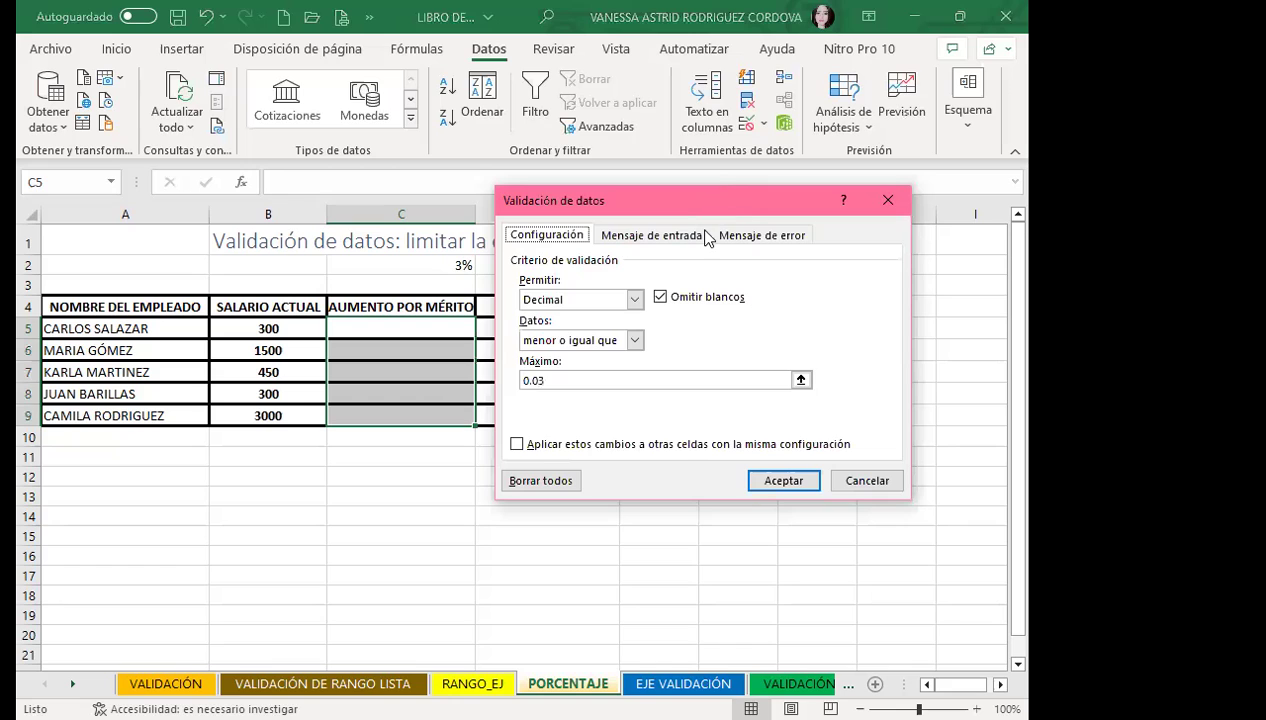
{"action": "left_click_drag", "start_coordinate": [713, 201], "coordinate": [789, 207]}
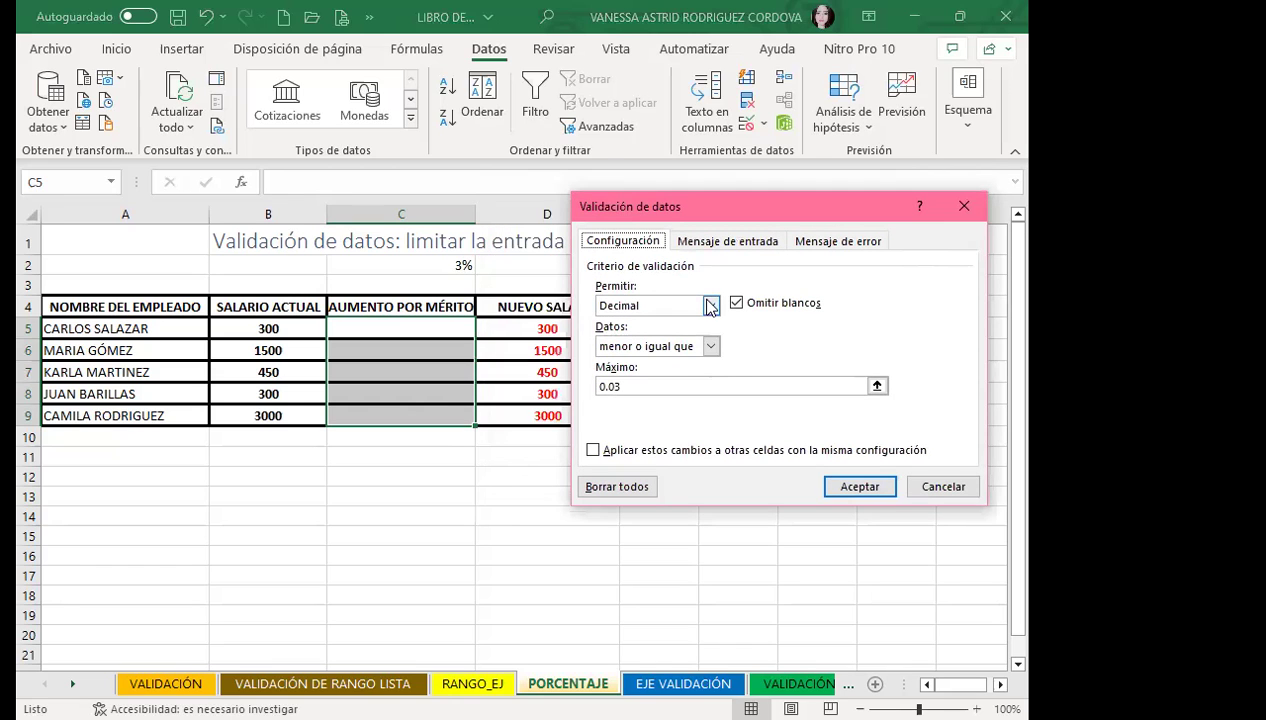
{"action": "left_click", "coordinate": [709, 306]}
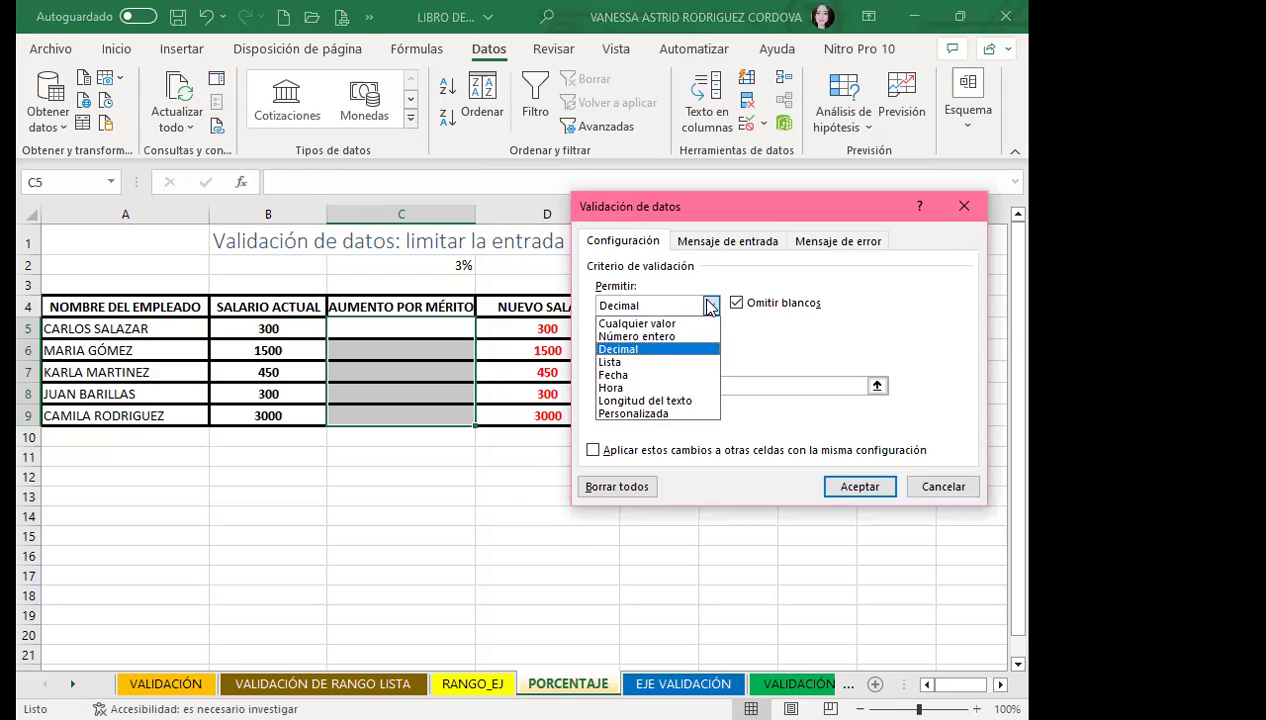
{"action": "left_click", "coordinate": [773, 348]}
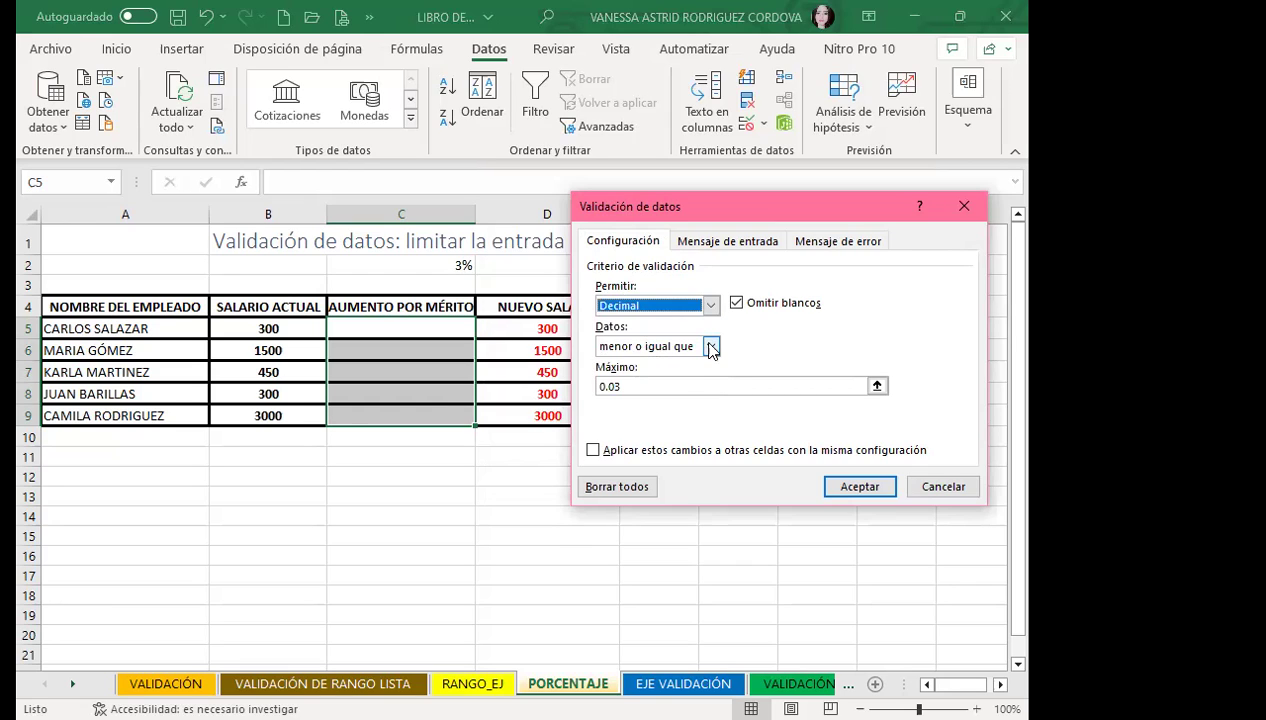
{"action": "left_click", "coordinate": [712, 347]}
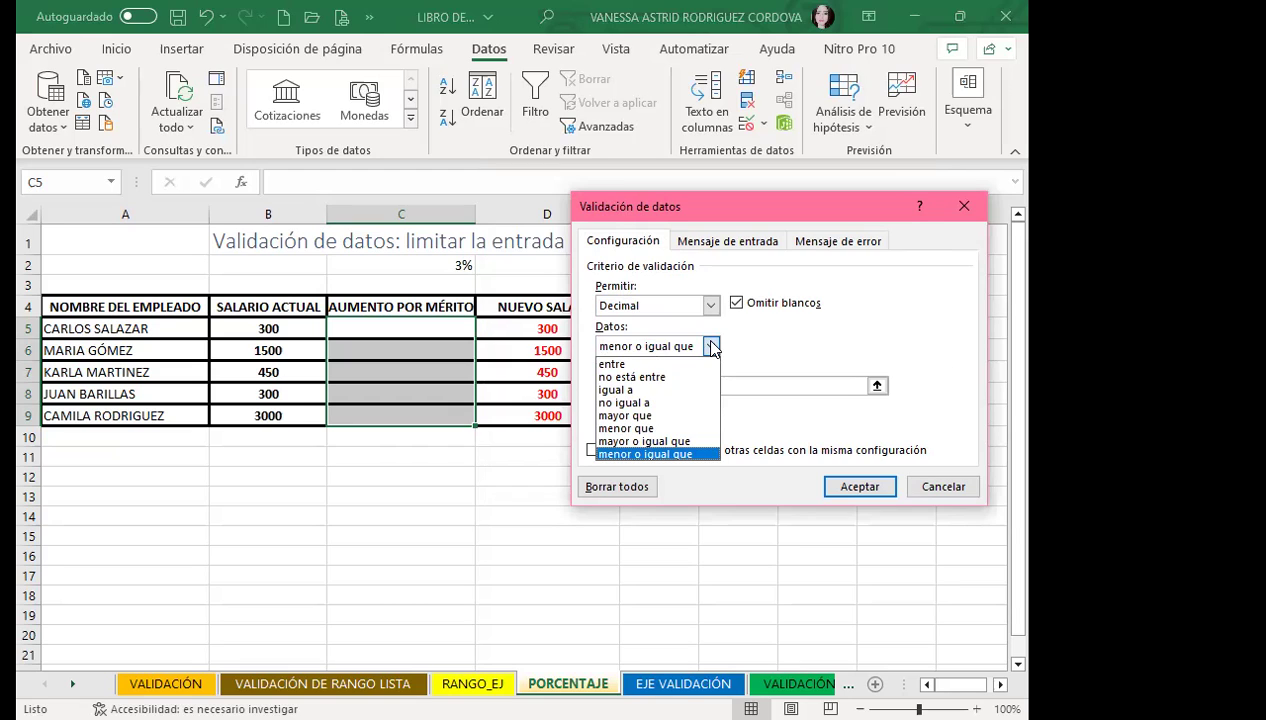
{"action": "left_click", "coordinate": [783, 348]}
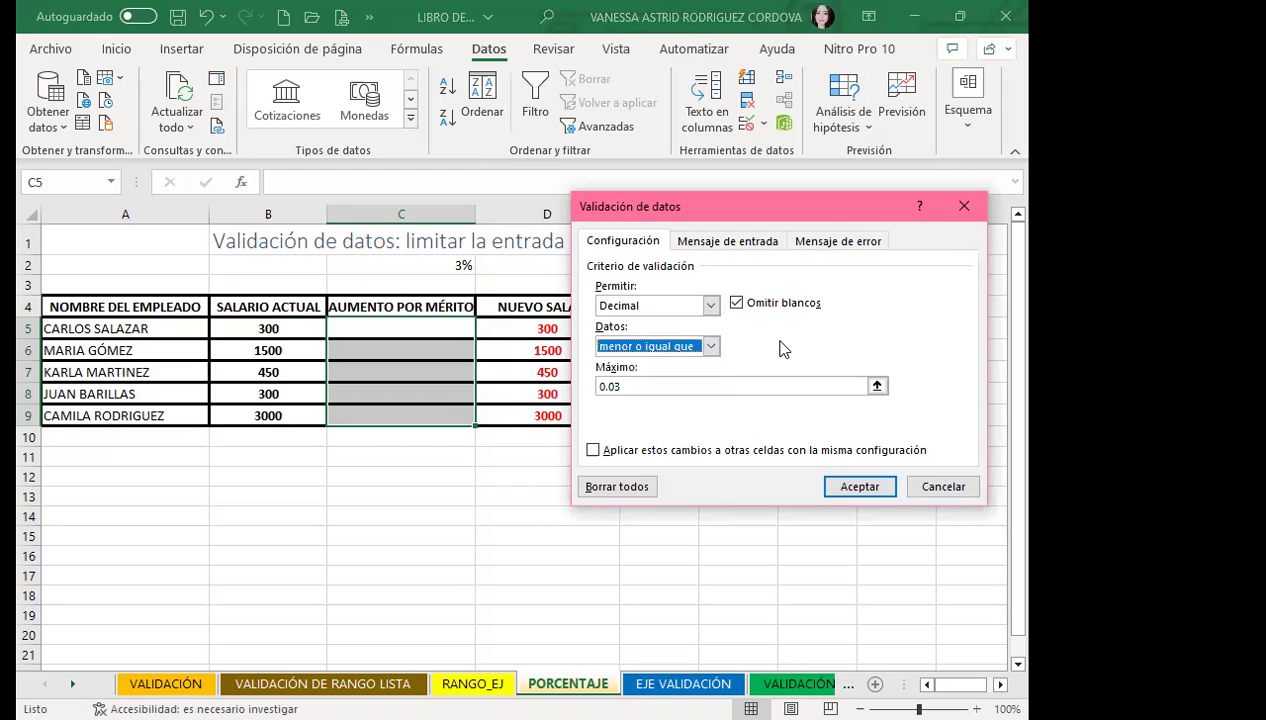
{"action": "left_click", "coordinate": [633, 386]}
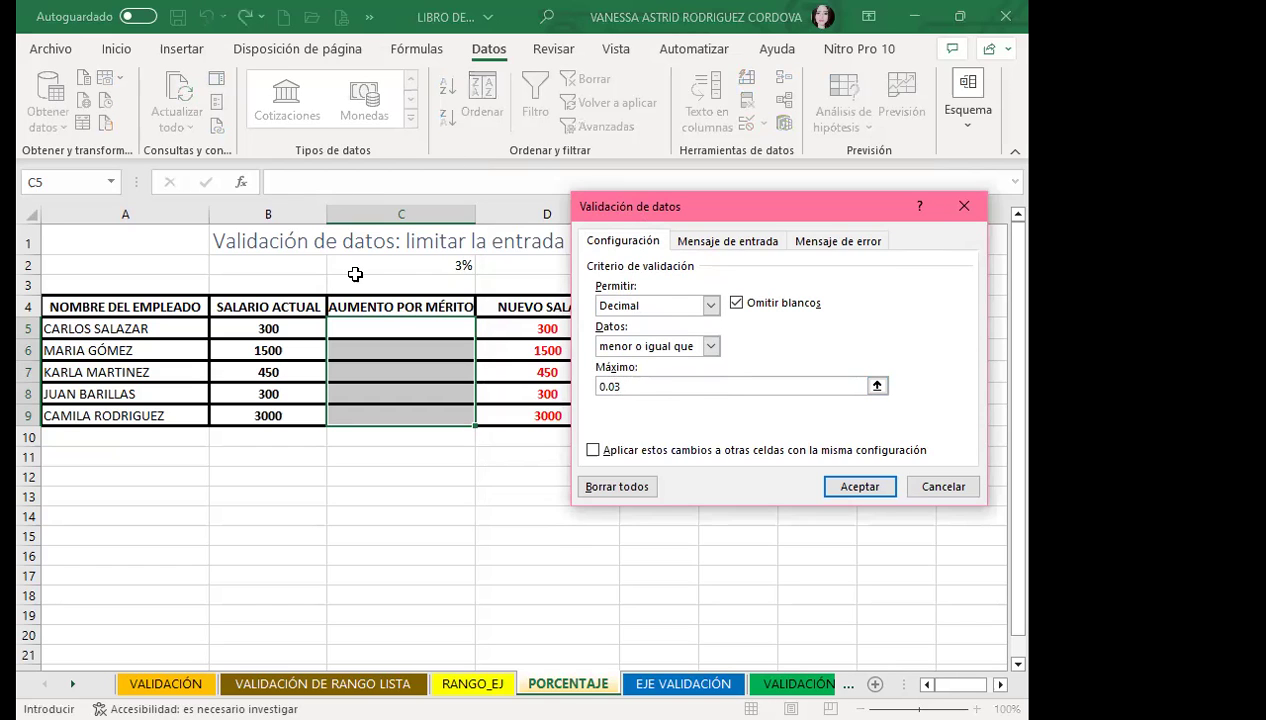
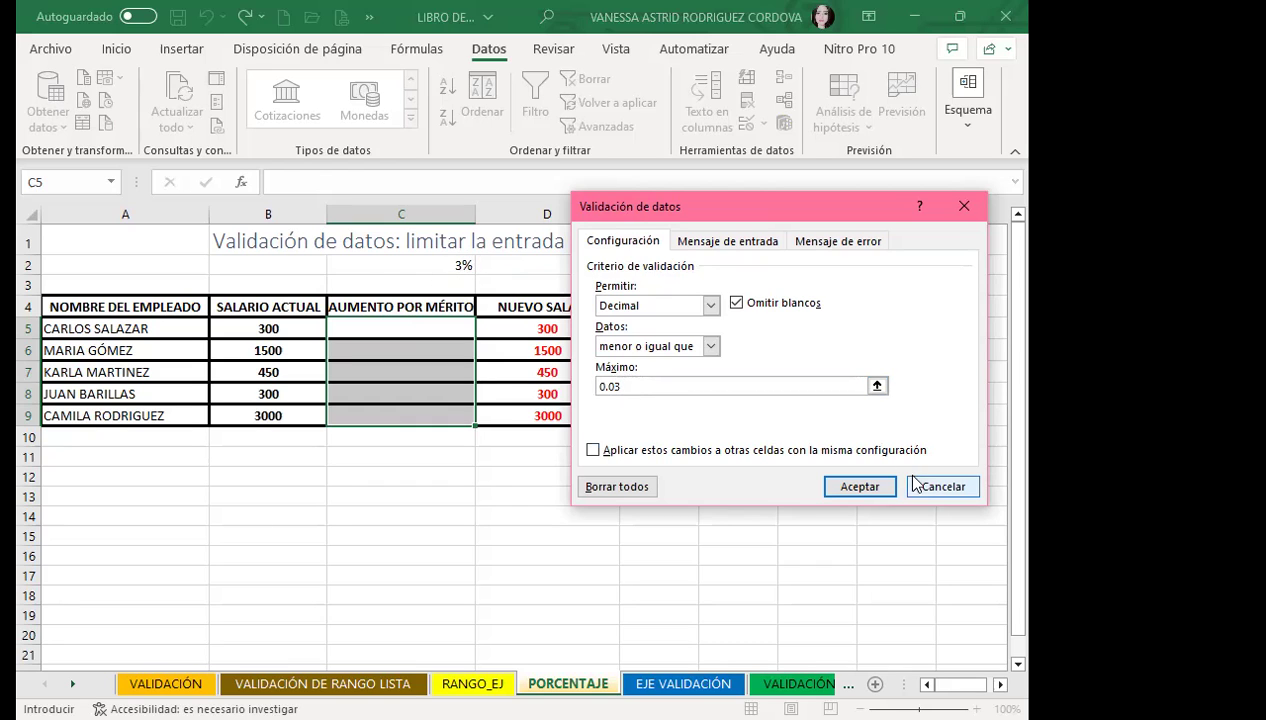
Close the Decimal ≤ 0.03 validation settings and select merit-raise cell C5
{"action": "left_click", "coordinate": [964, 206]}
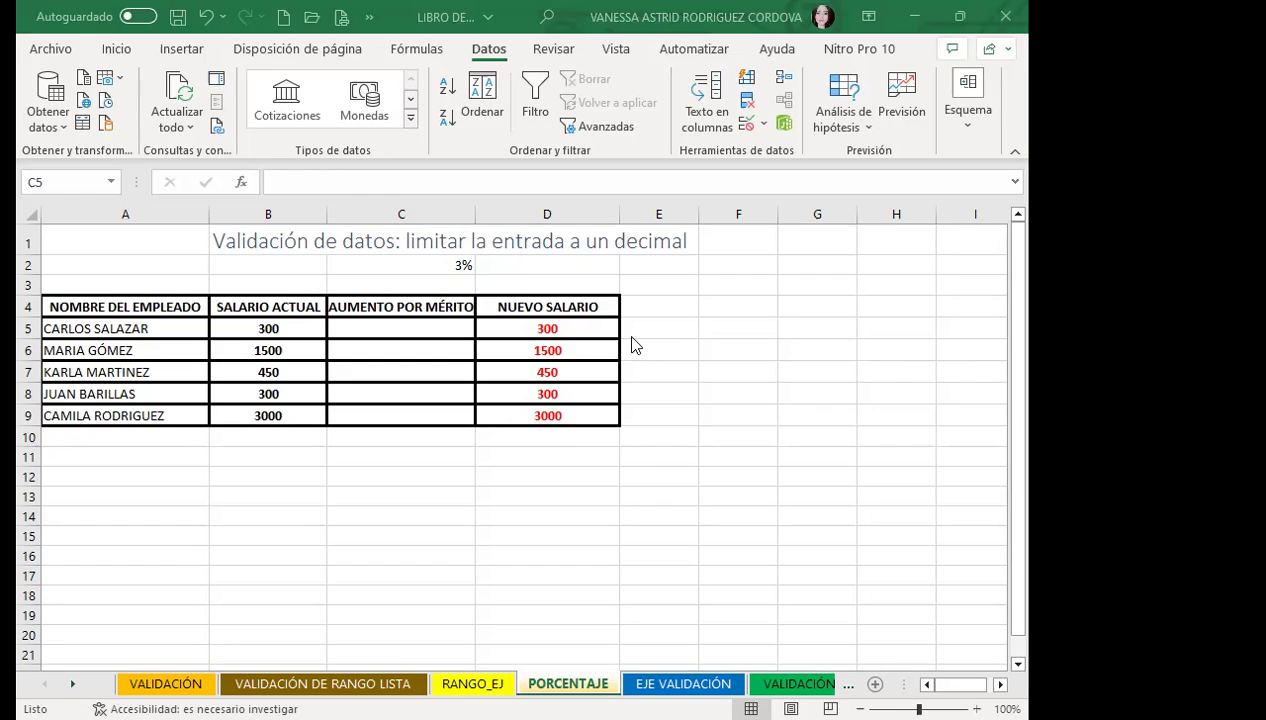
{"action": "left_click", "coordinate": [367, 333]}
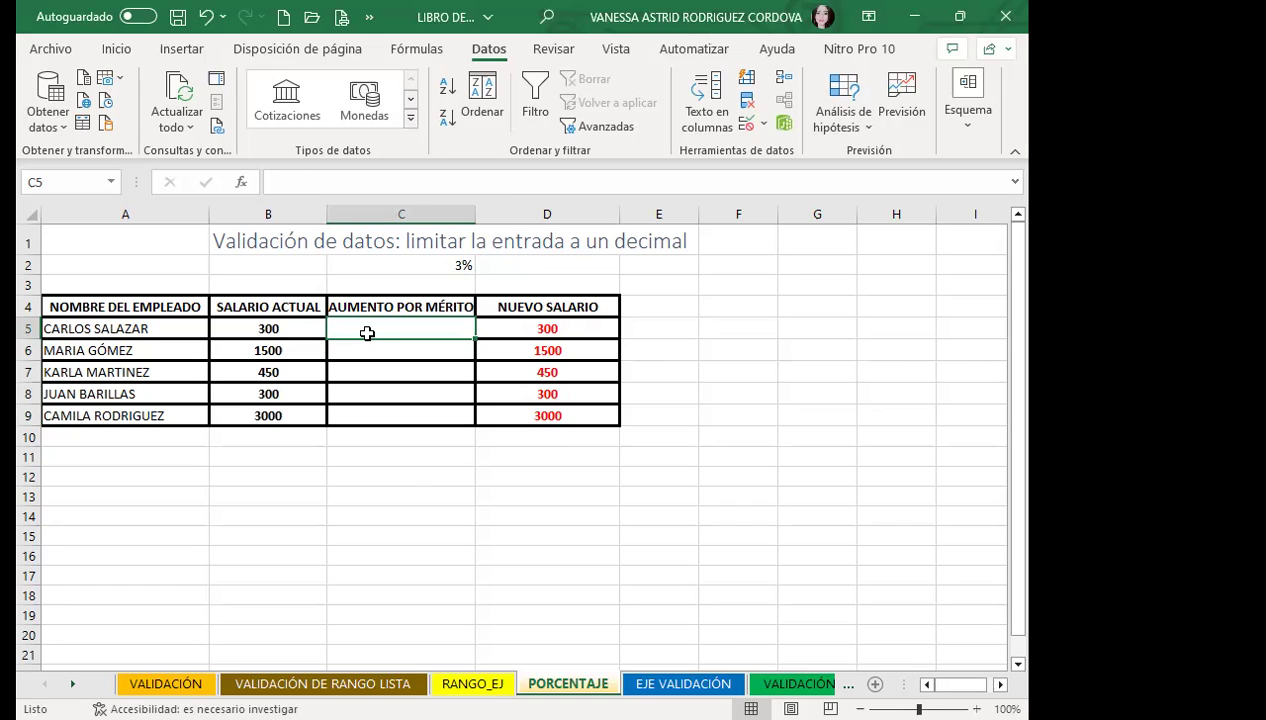
Test the rule in C5: 0.04 is rejected, then enter 0.03 instead
{"action": "type", "text": "0.04"}
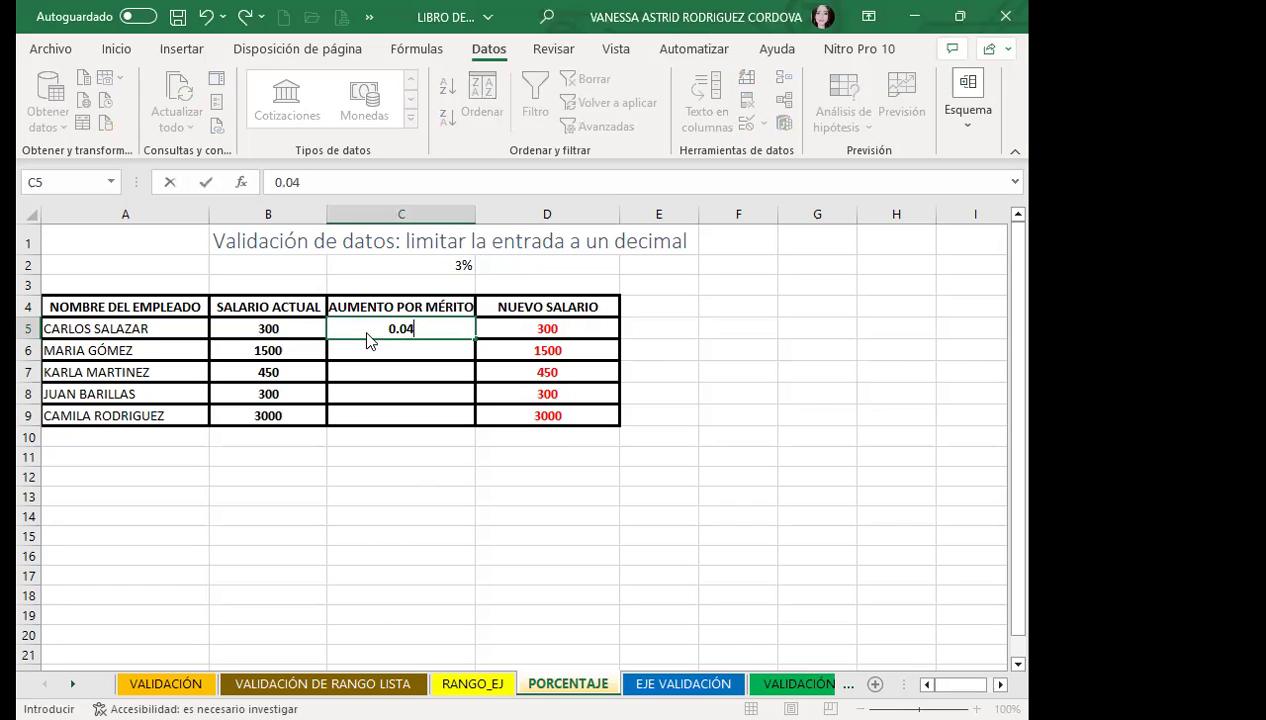
{"action": "key", "text": "Return"}
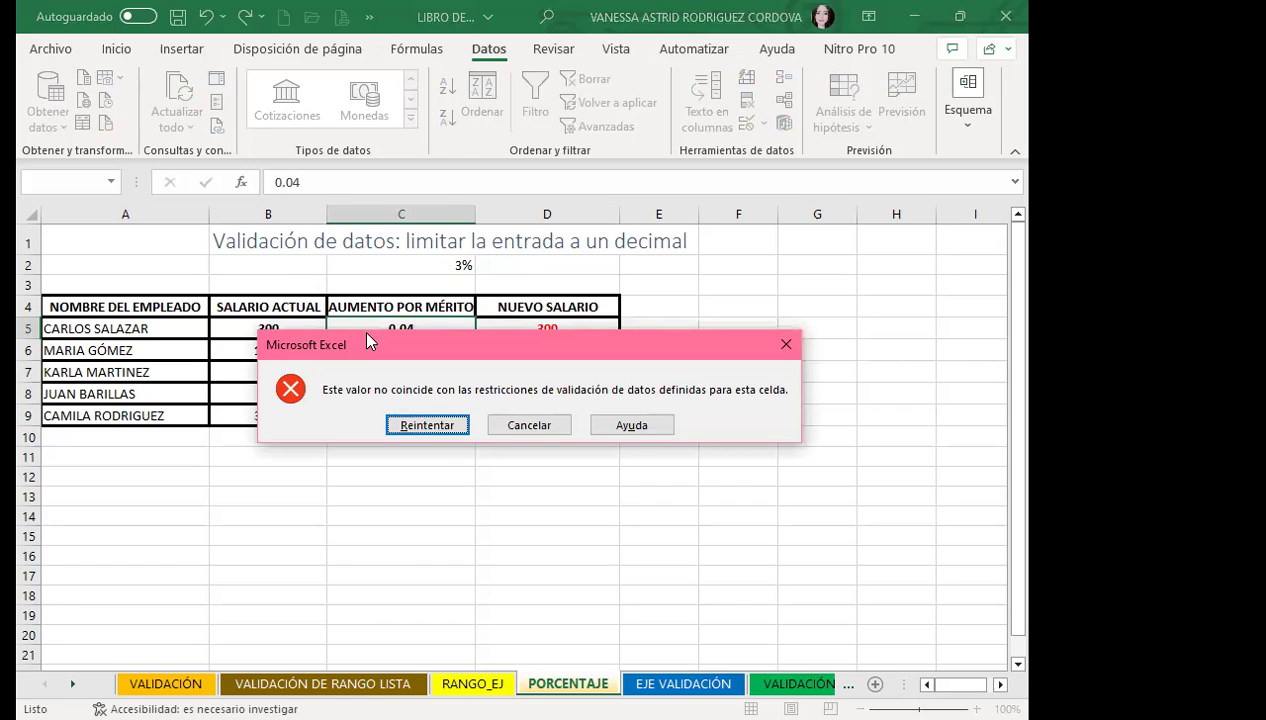
{"action": "left_click", "coordinate": [785, 344]}
{"action": "type", "text": "0.0"}
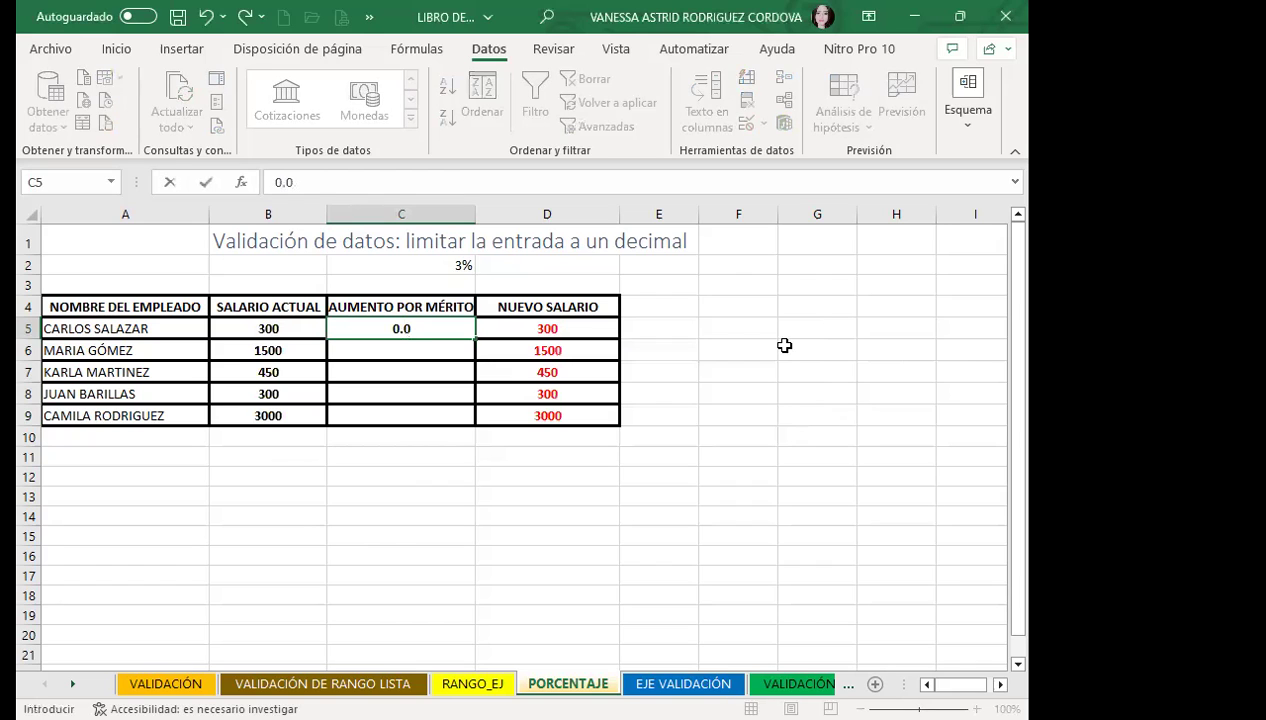
{"action": "type", "text": "3"}
{"action": "key", "text": "Return"}
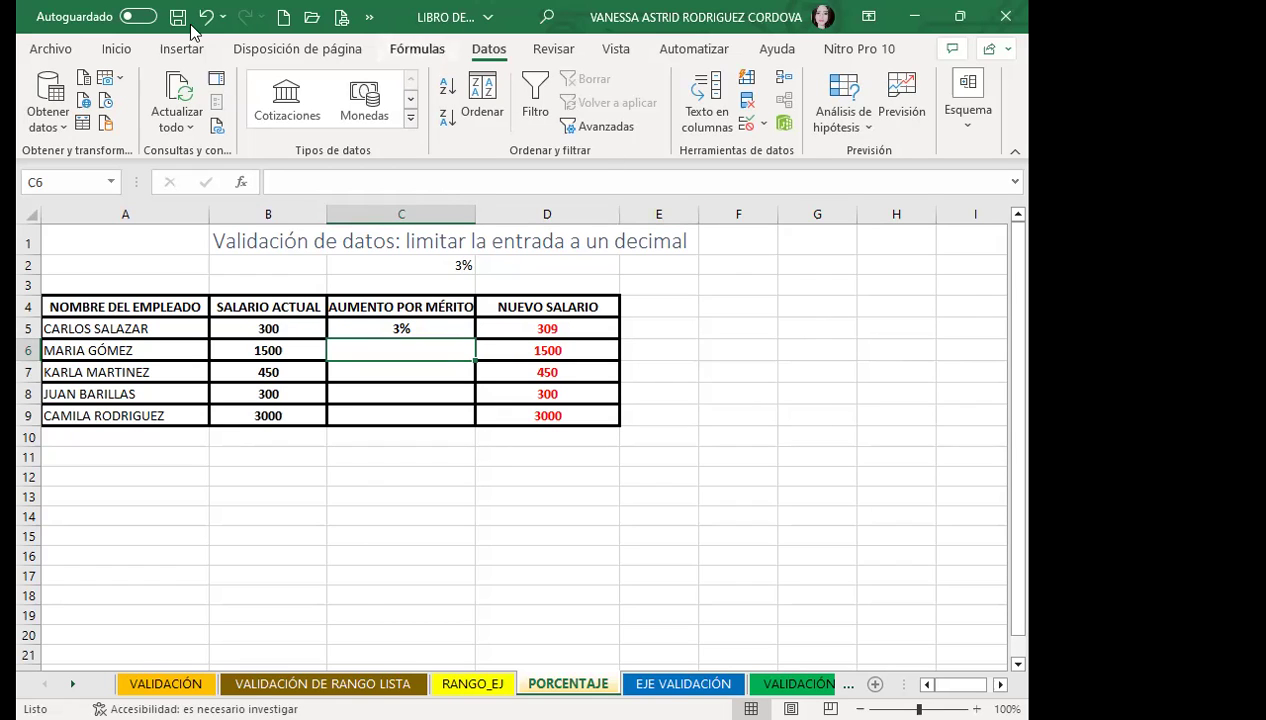
Show the Inicio ribbon and select merit-raise cells C8 and C7
{"action": "left_click", "coordinate": [108, 50]}
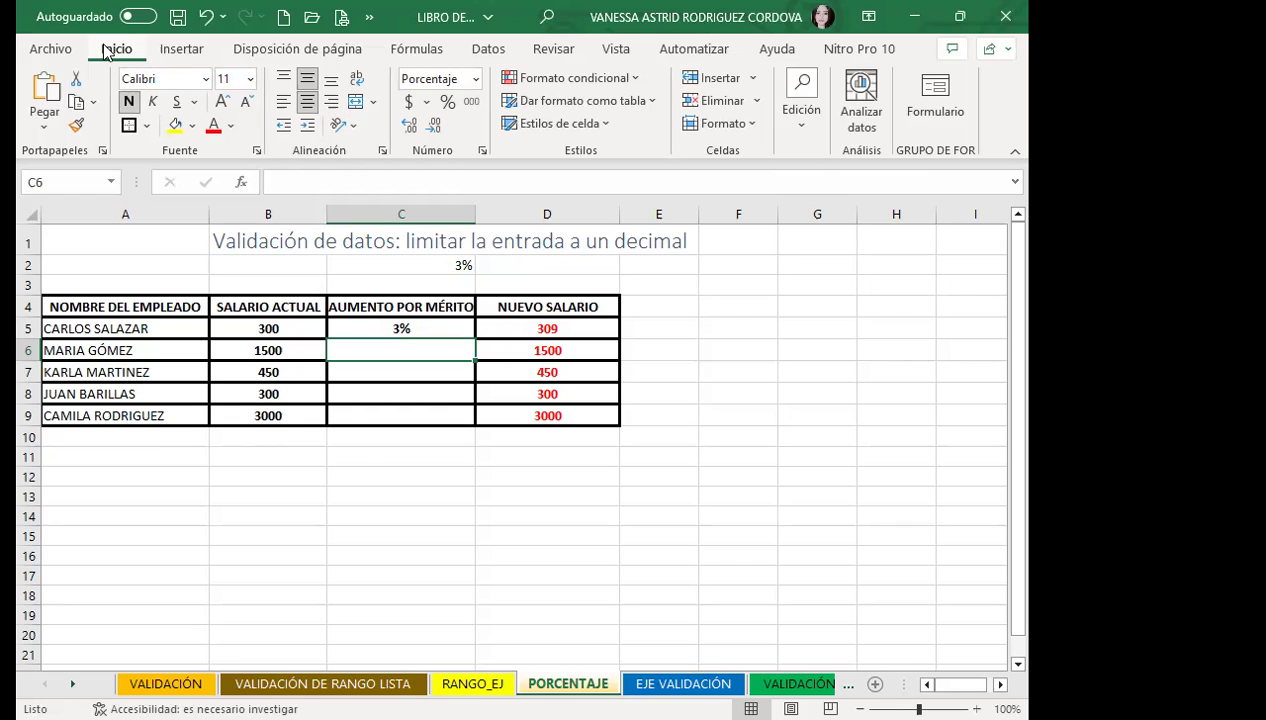
{"action": "left_click", "coordinate": [389, 387]}
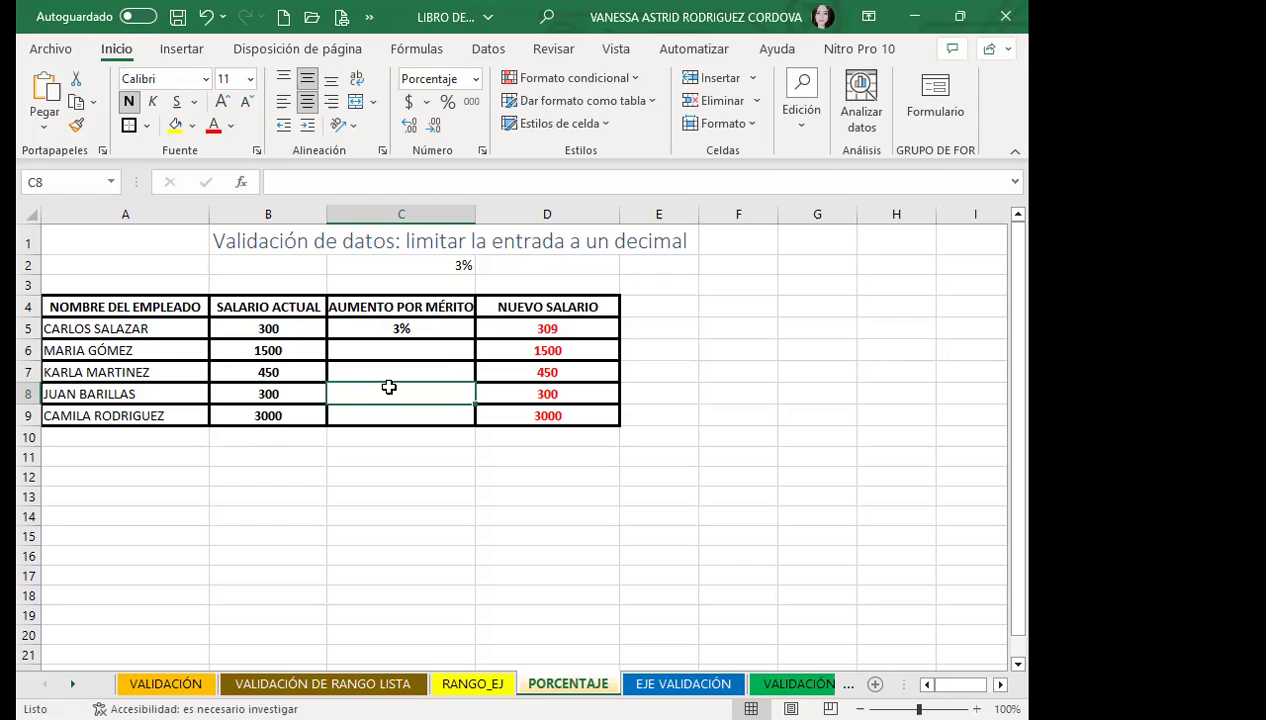
{"action": "left_click", "coordinate": [398, 365]}
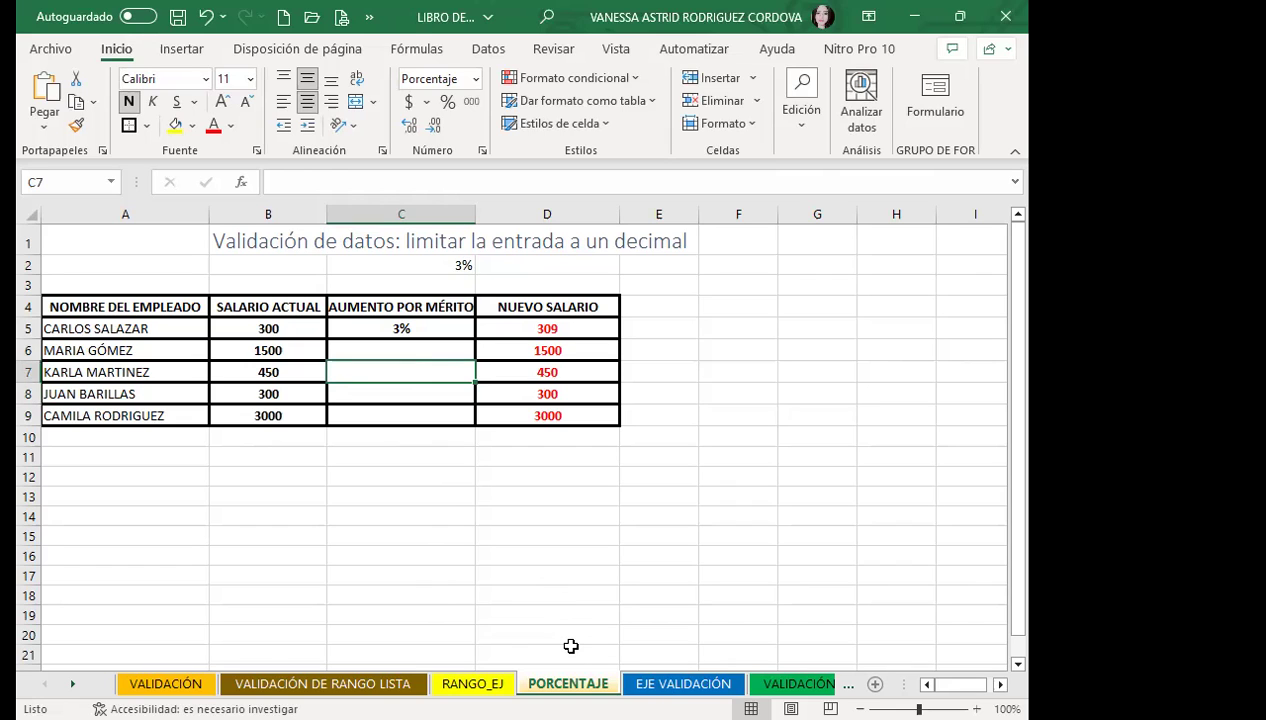
{"action": "key", "text": "ctrl+Page_Down"}
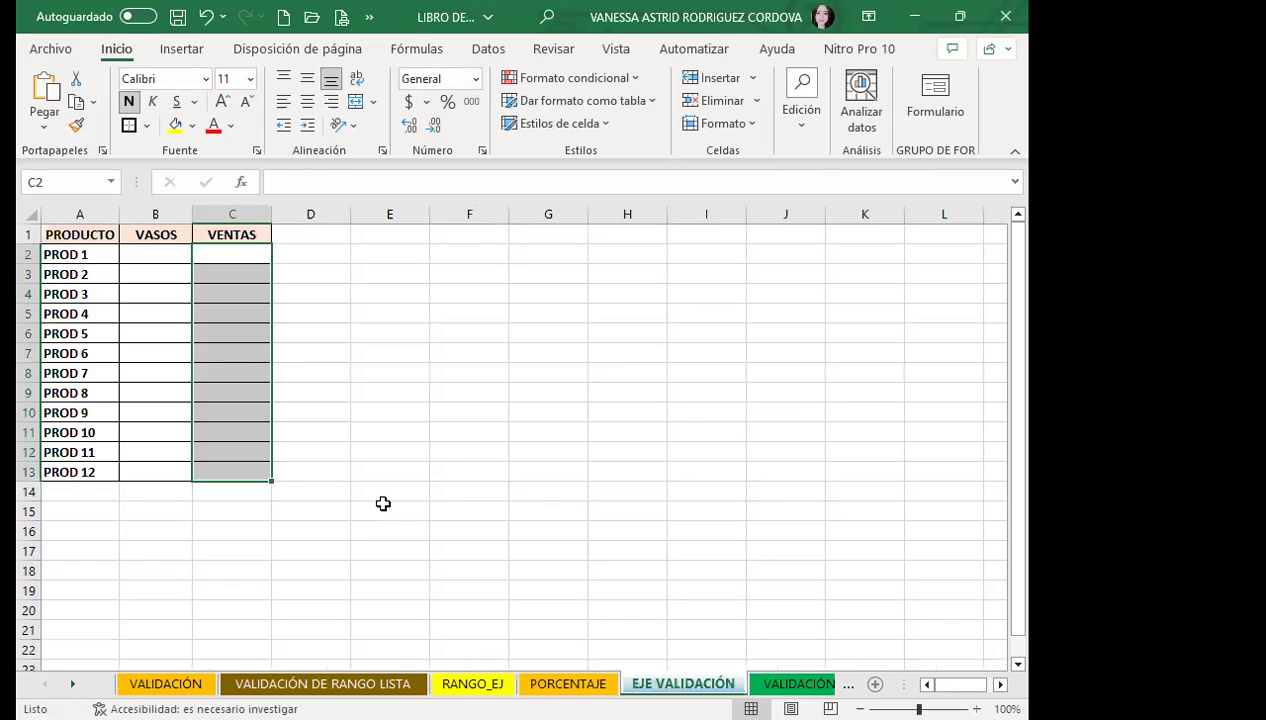
{"action": "left_click", "coordinate": [365, 373]}
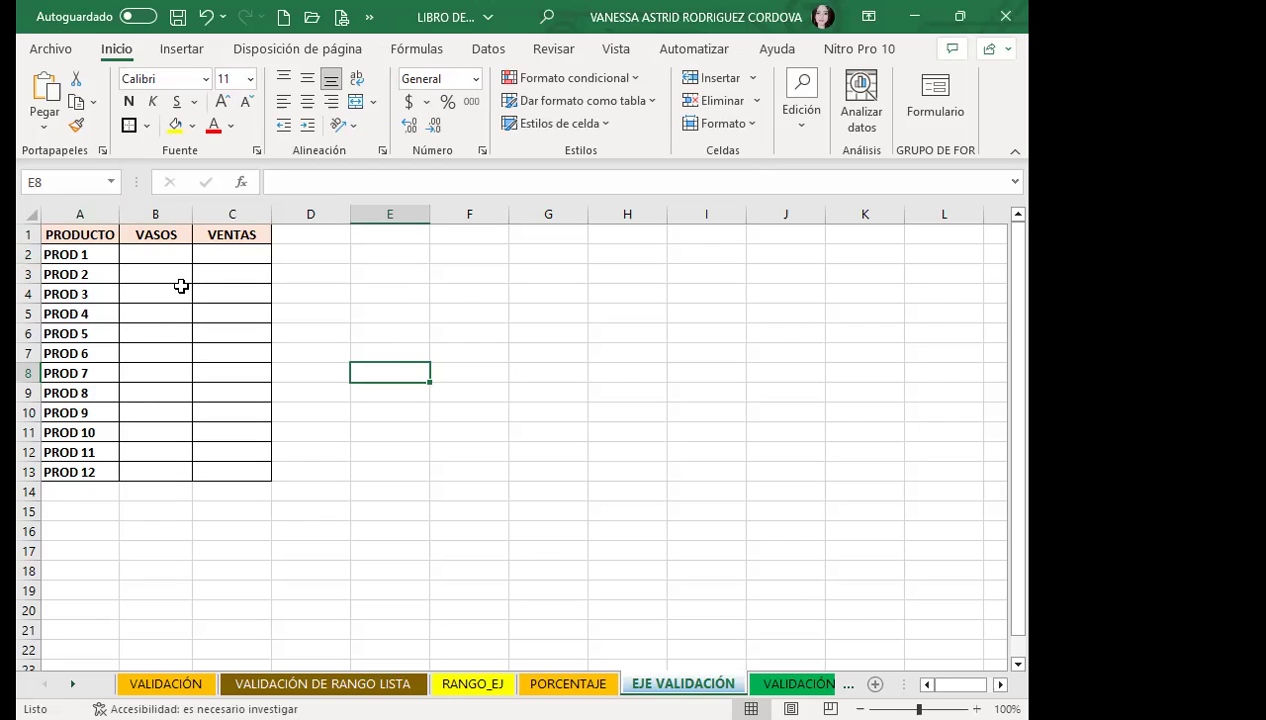
{"action": "left_click", "coordinate": [220, 255]}
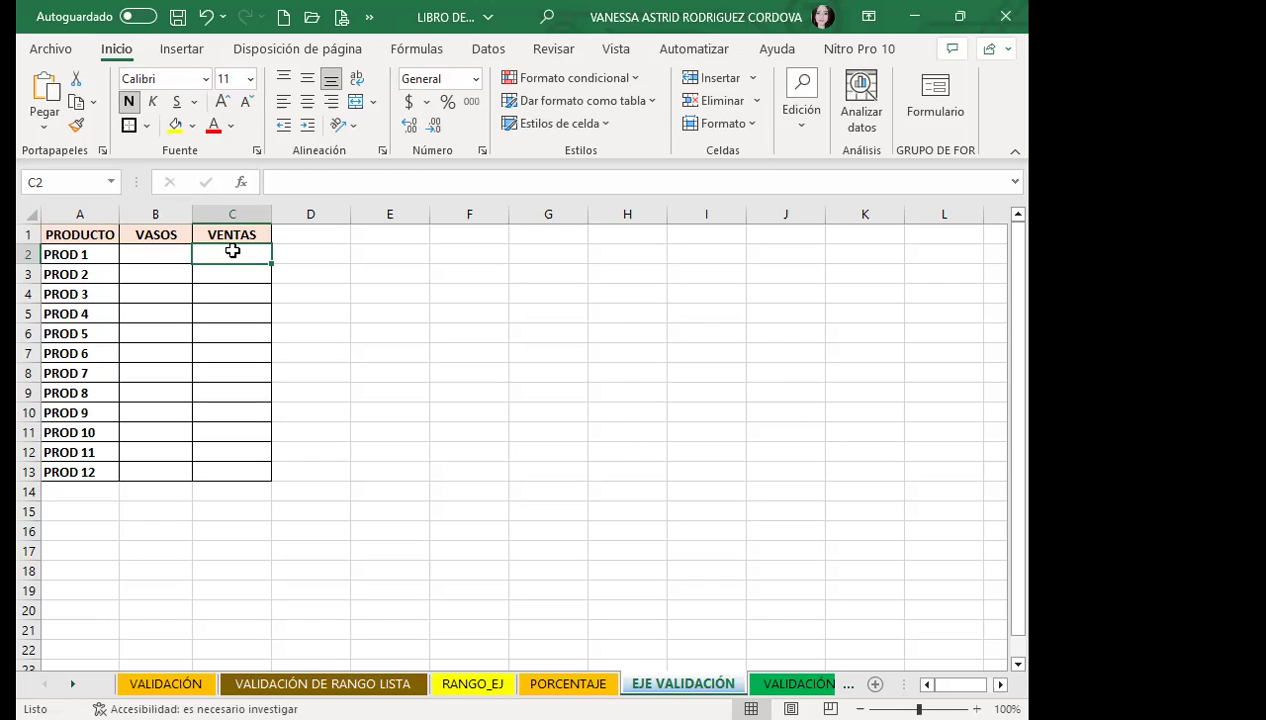
{"action": "left_click_drag", "start_coordinate": [218, 250], "coordinate": [227, 472]}
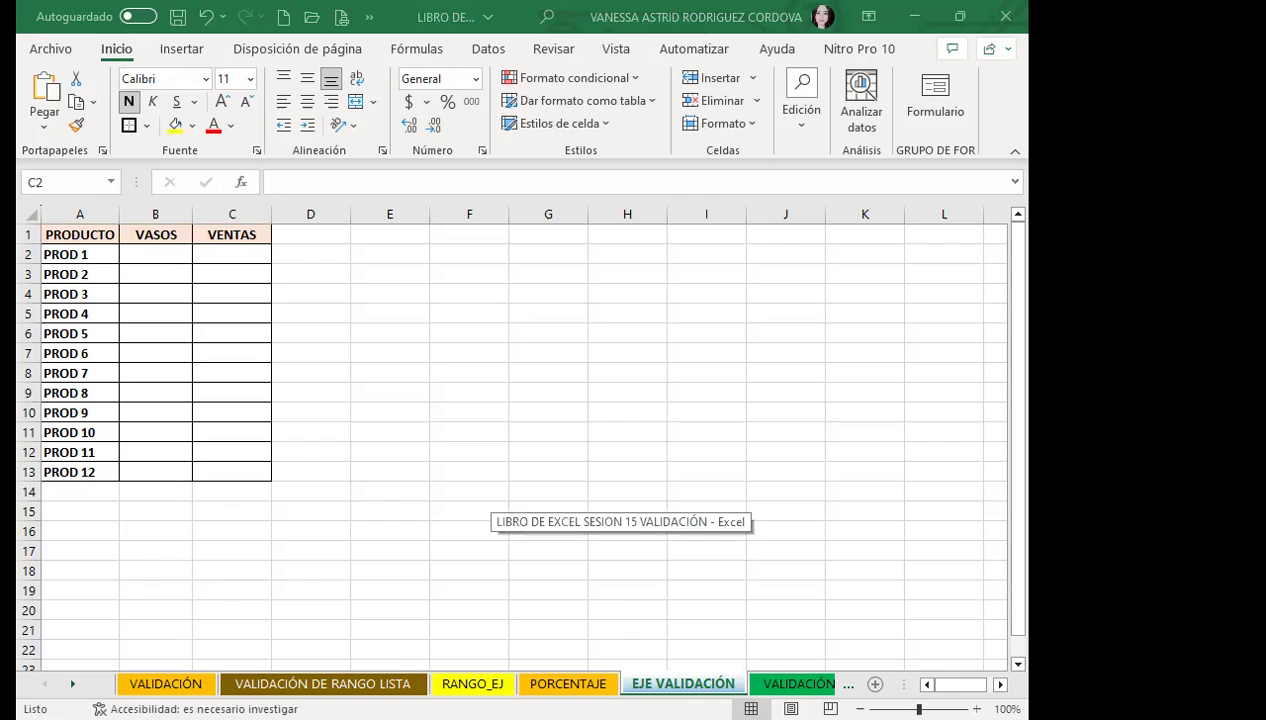
{"action": "left_click_drag", "start_coordinate": [231, 254], "coordinate": [231, 472]}
Give the VENTAS cells a Personalizada validation rule with formula =B2>0
{"action": "left_click", "coordinate": [489, 48]}
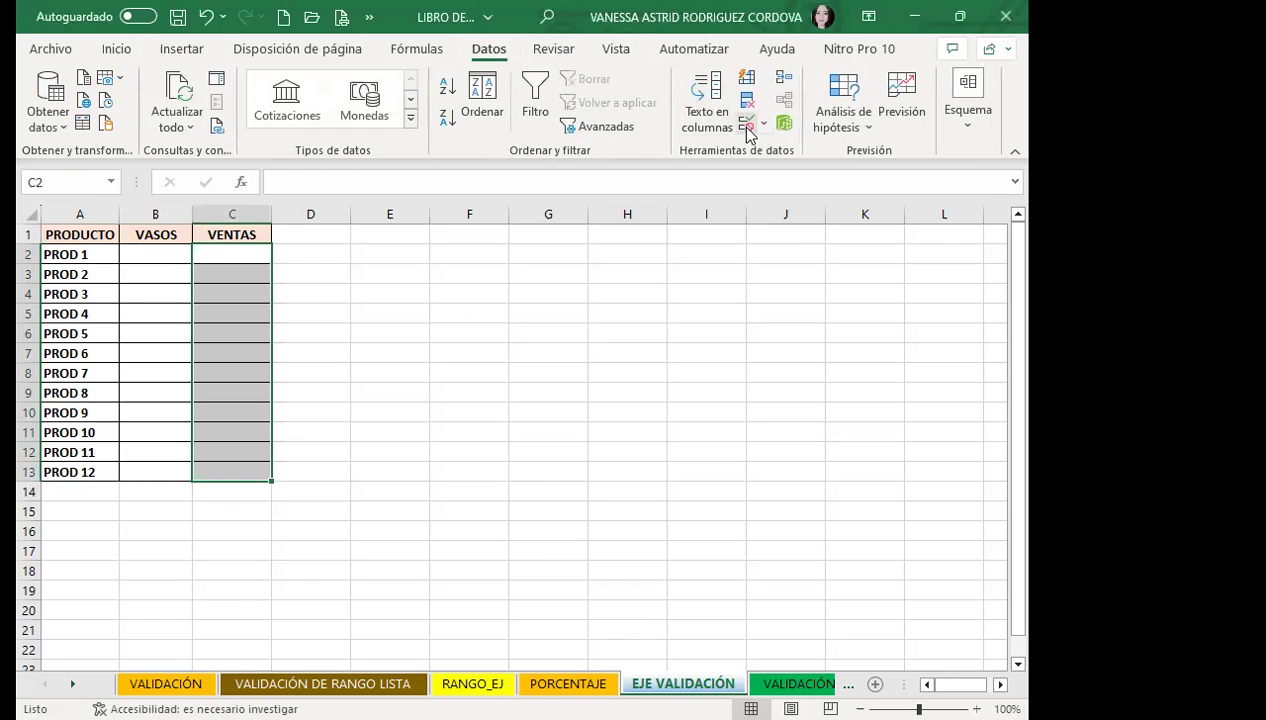
{"action": "left_click", "coordinate": [745, 125]}
{"action": "left_click", "coordinate": [710, 305]}
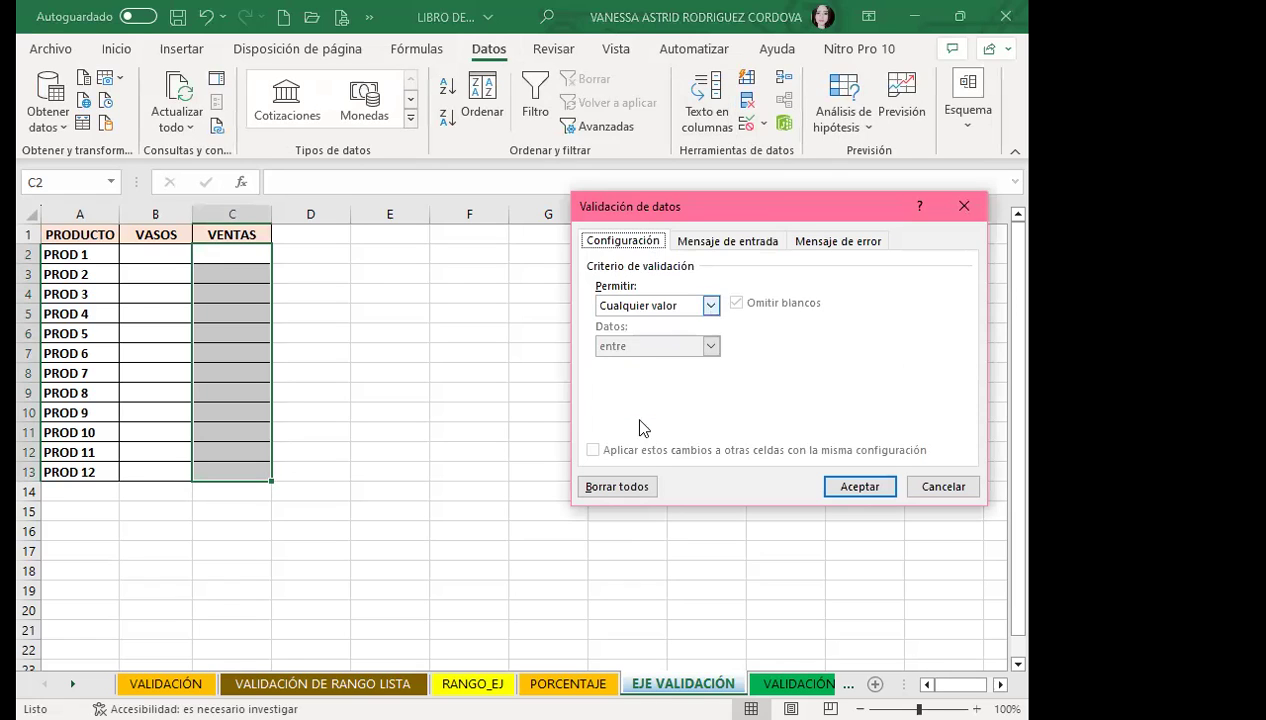
{"action": "left_click", "coordinate": [633, 413]}
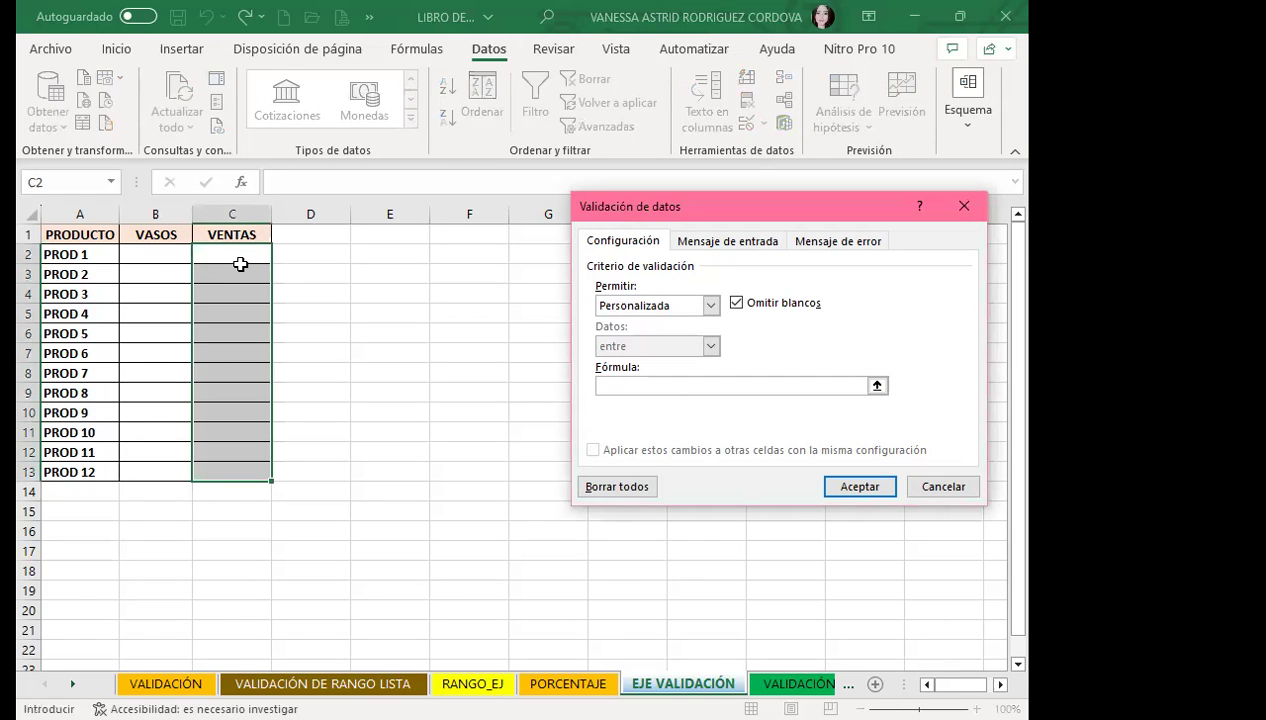
{"action": "type", "text": "="}
{"action": "left_click", "coordinate": [151, 255]}
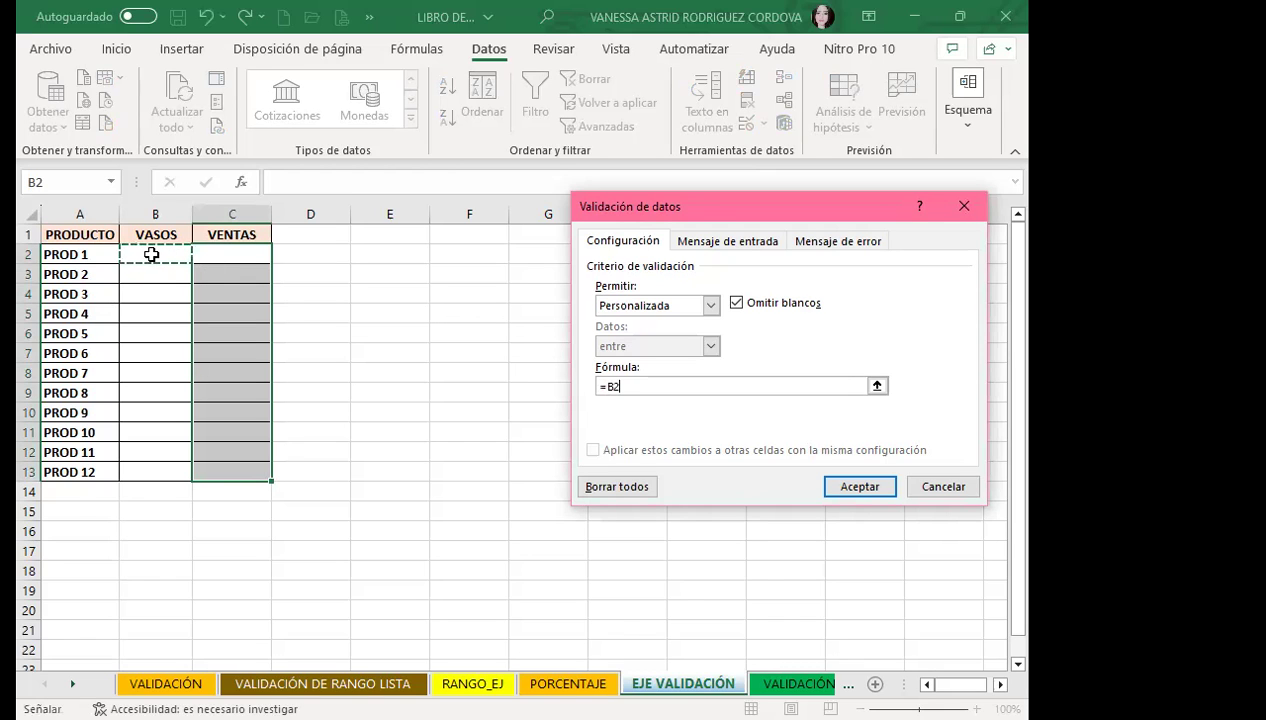
{"action": "type", "text": ">"}
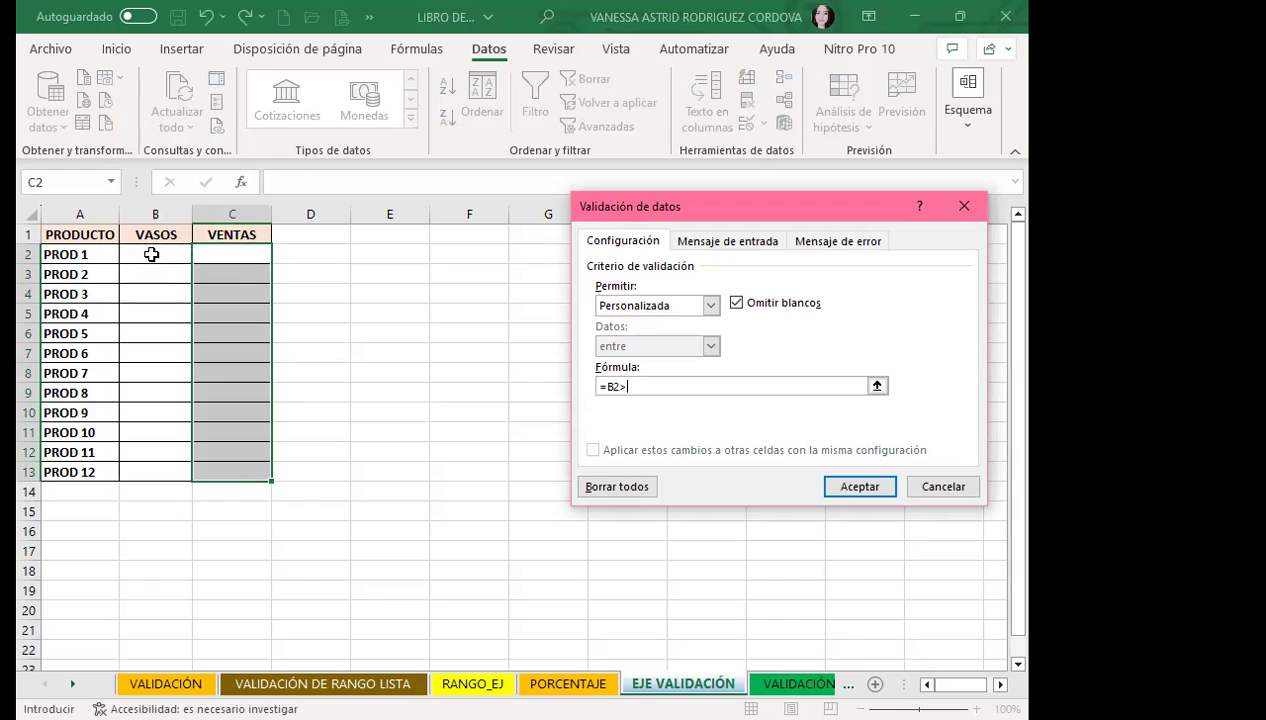
{"action": "type", "text": "0"}
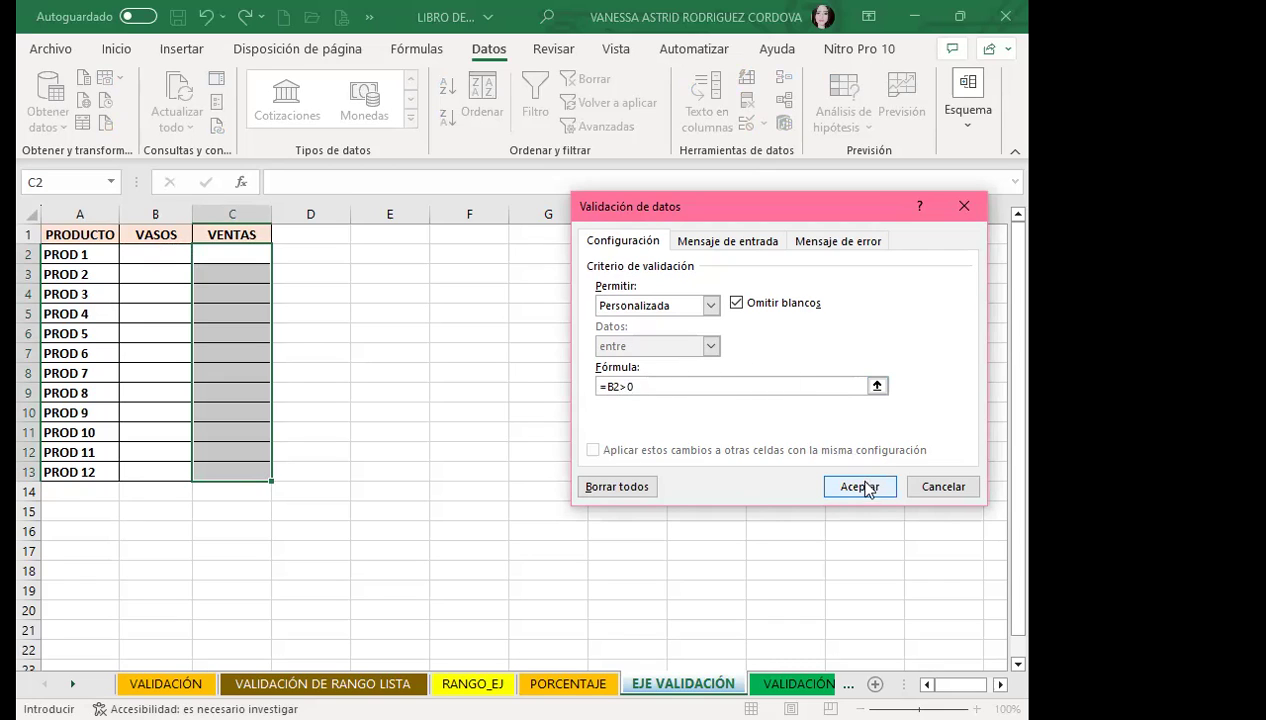
{"action": "left_click", "coordinate": [810, 241]}
{"action": "left_click", "coordinate": [775, 332]}
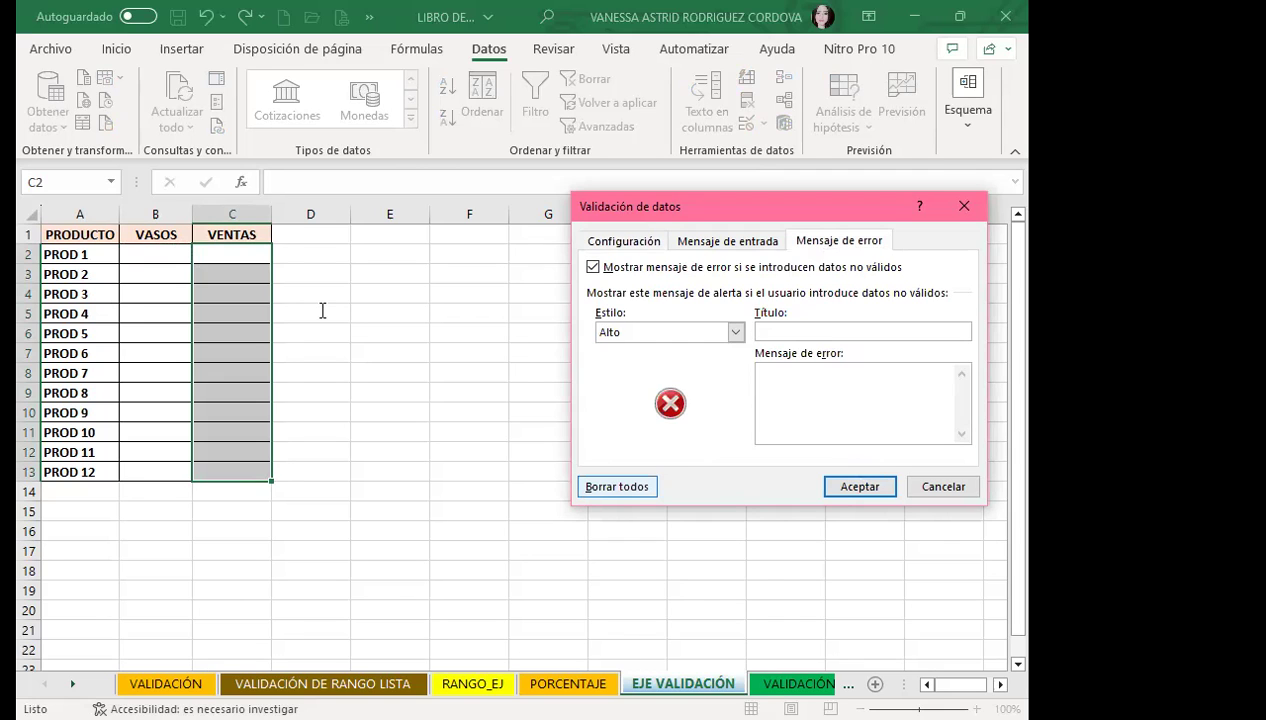
Add a Stop error alert titled 'Unico' with the out-of-stock, arrives-in-15-days message and apply it
{"action": "key", "text": "Return"}
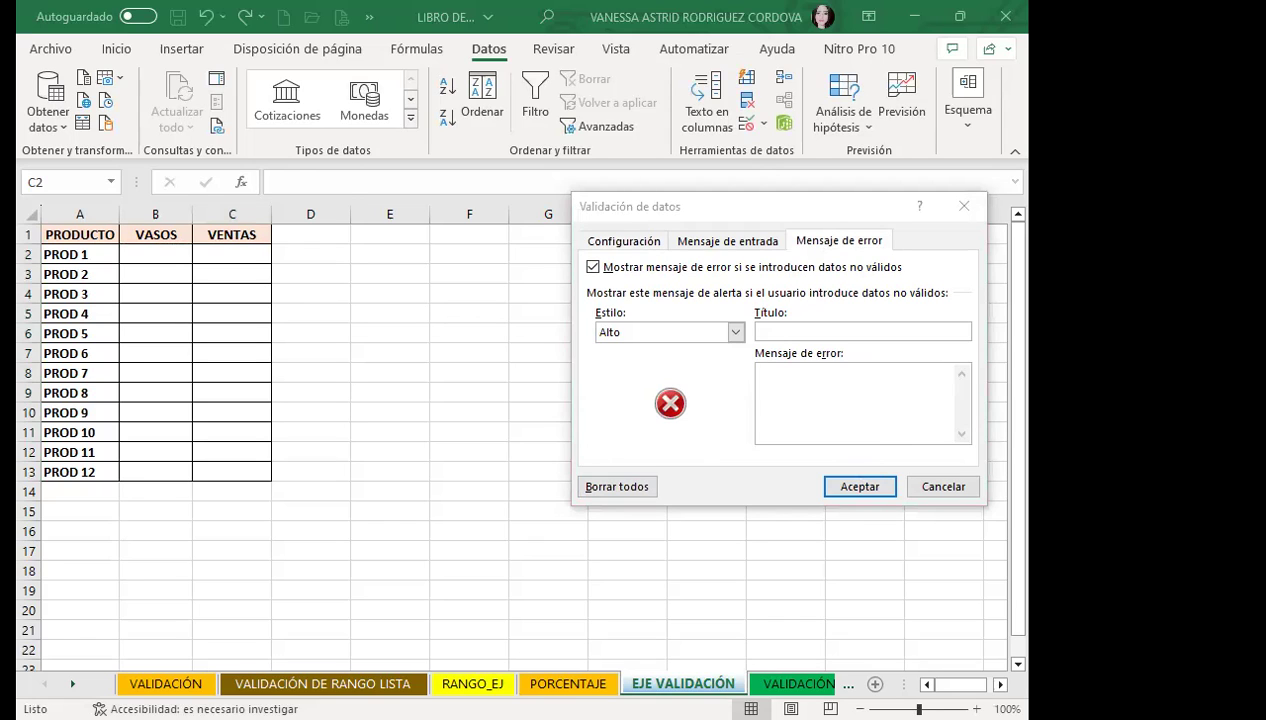
{"action": "left_click", "coordinate": [738, 396]}
{"action": "type", "text": "Unico"}
{"action": "left_click", "coordinate": [784, 390]}
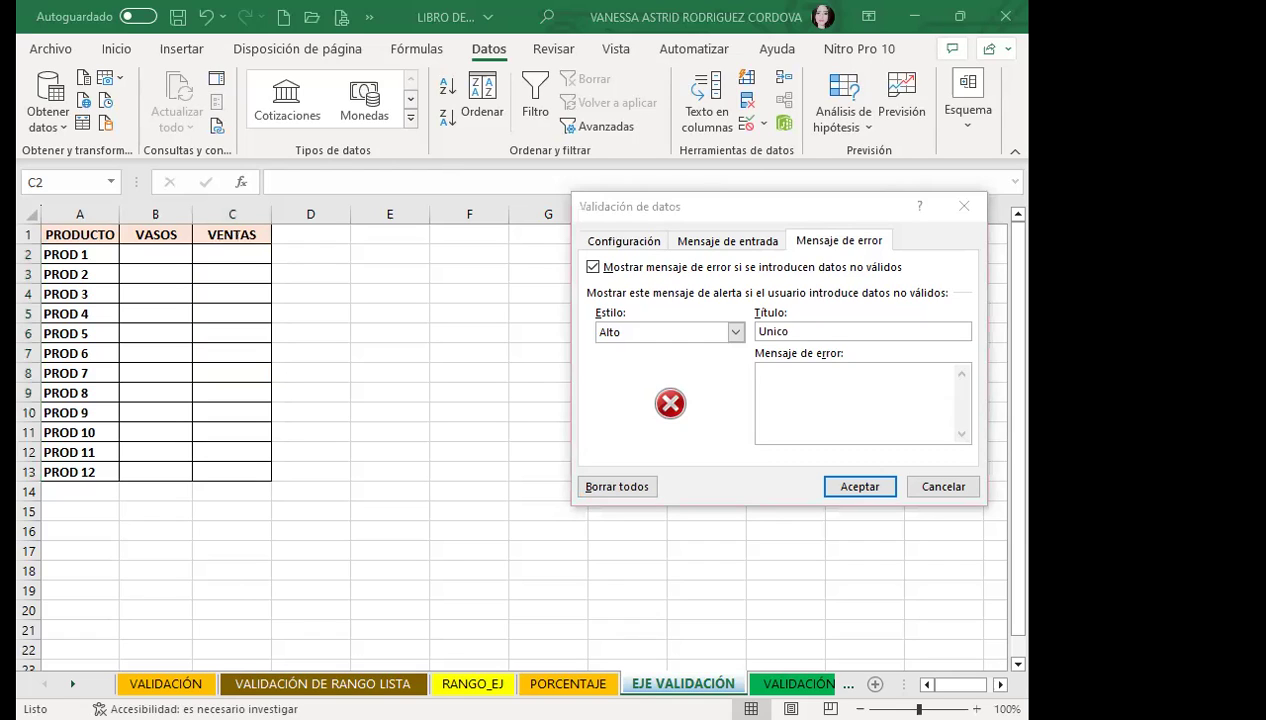
{"action": "left_click", "coordinate": [732, 380]}
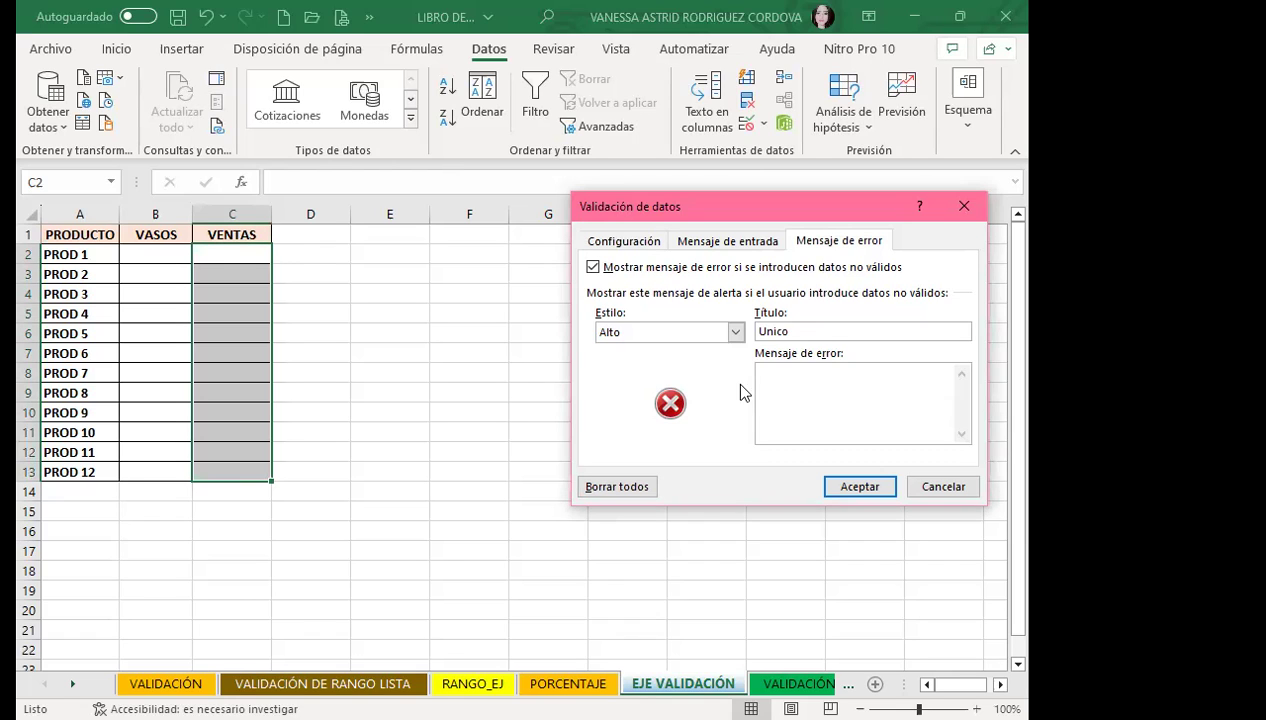
{"action": "type", "text": "NO SE TIENE EXISTENCIA DE ESTE PRODUCTO, VIENE DENTRO DE 15 DÍAS"}
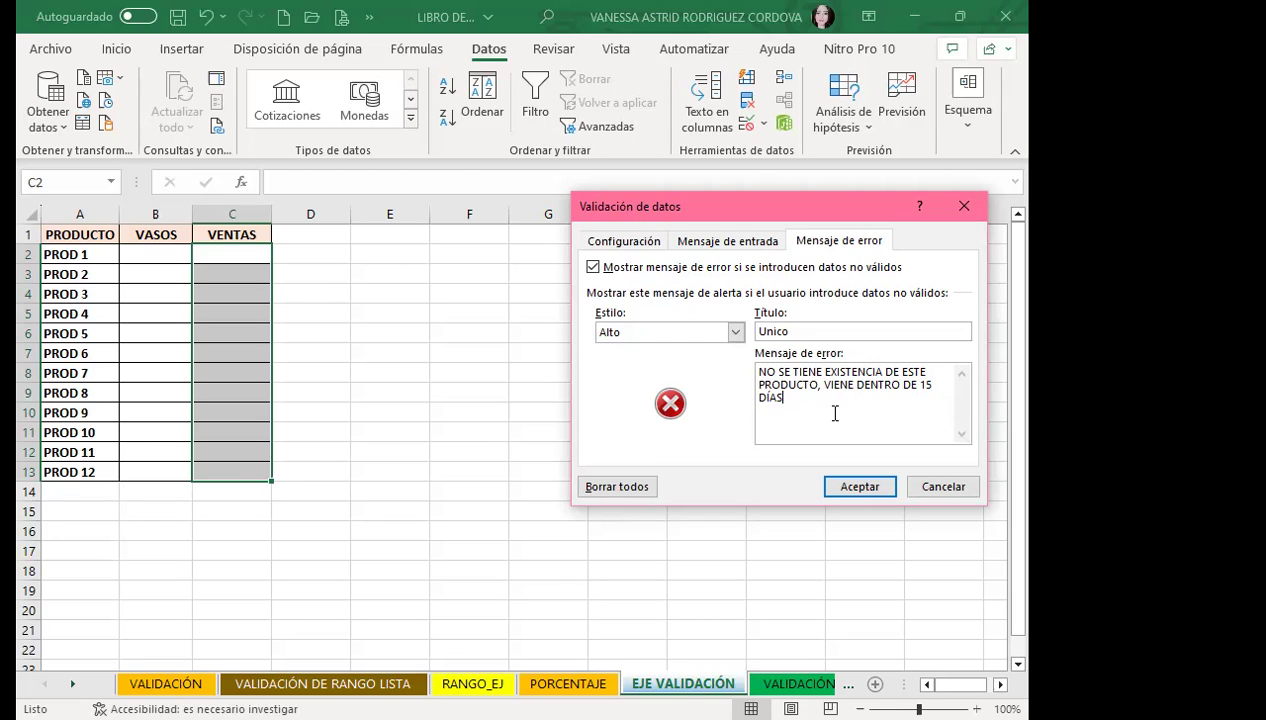
{"action": "left_click", "coordinate": [868, 487]}
Test the VENTAS rule: 12 accepted in C2, 50 rejected in C3 by the Unico alert
{"action": "left_click", "coordinate": [232, 251]}
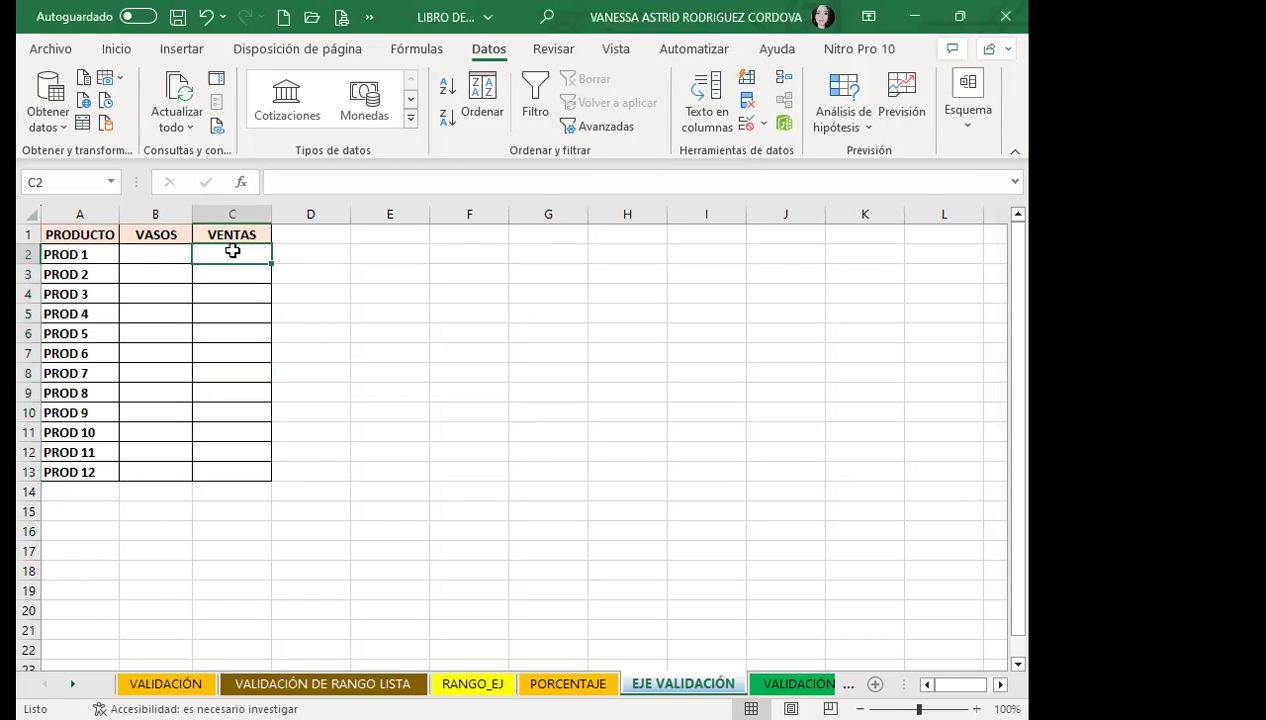
{"action": "type", "text": "12"}
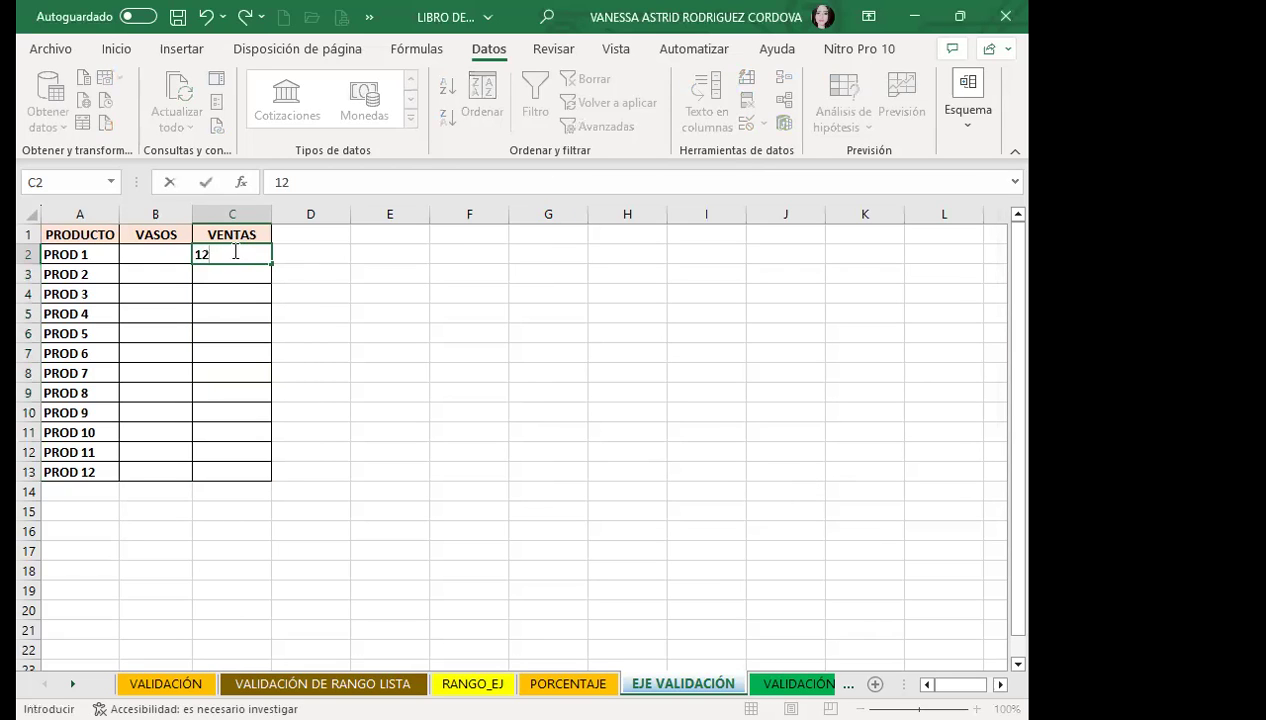
{"action": "key", "text": "Return"}
{"action": "type", "text": "50"}
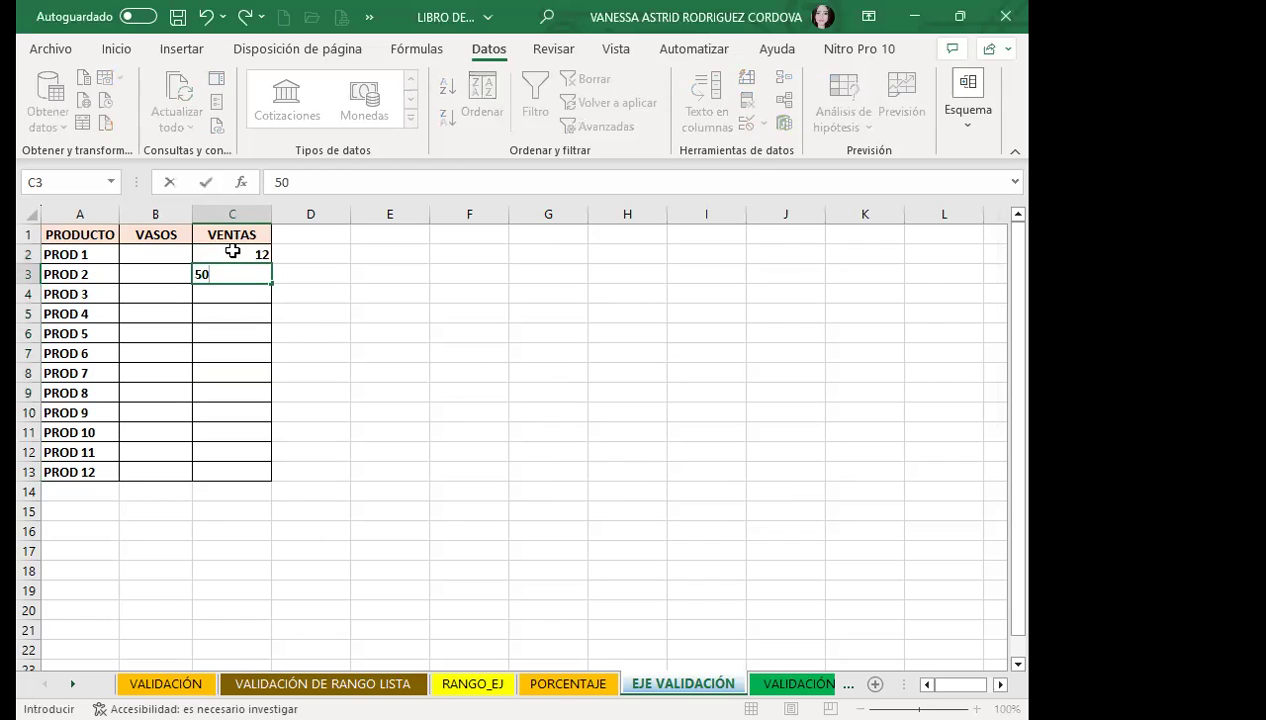
{"action": "key", "text": "Return"}
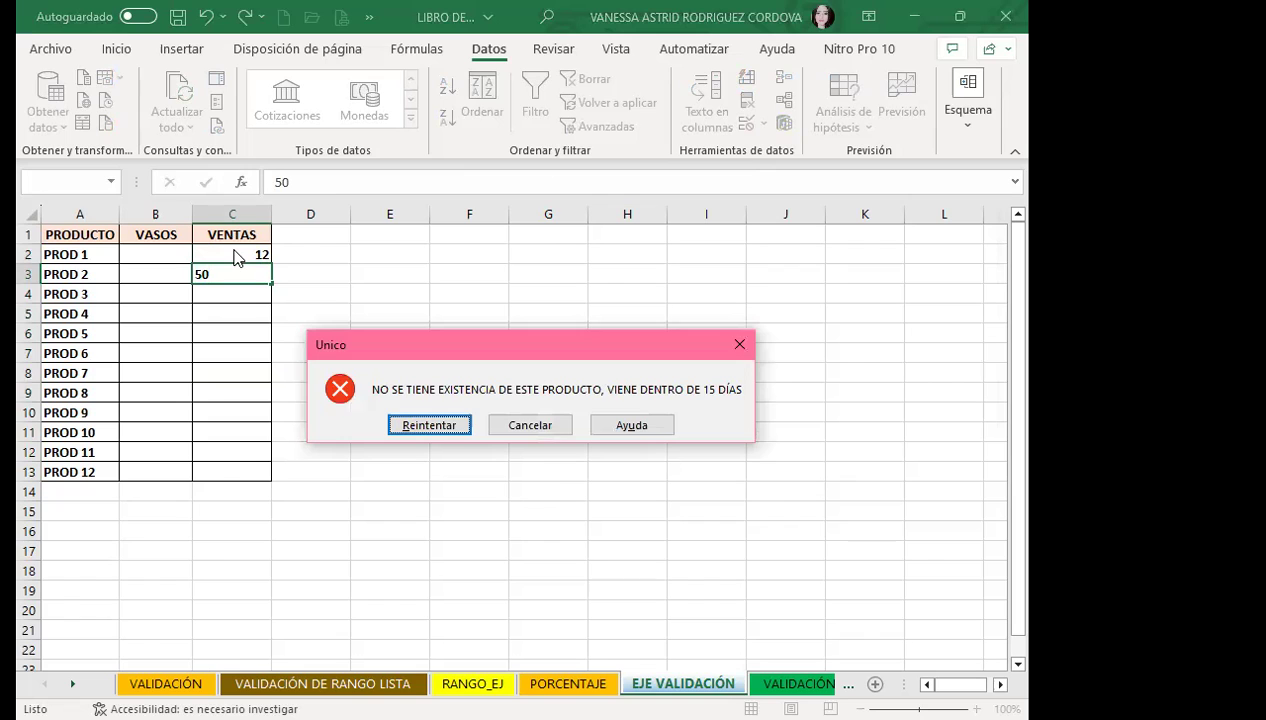
{"action": "left_click", "coordinate": [742, 350]}
{"action": "left_click", "coordinate": [240, 336]}
Colour the VASOS values in B2:B13 red
{"action": "left_click_drag", "start_coordinate": [158, 257], "coordinate": [161, 470]}
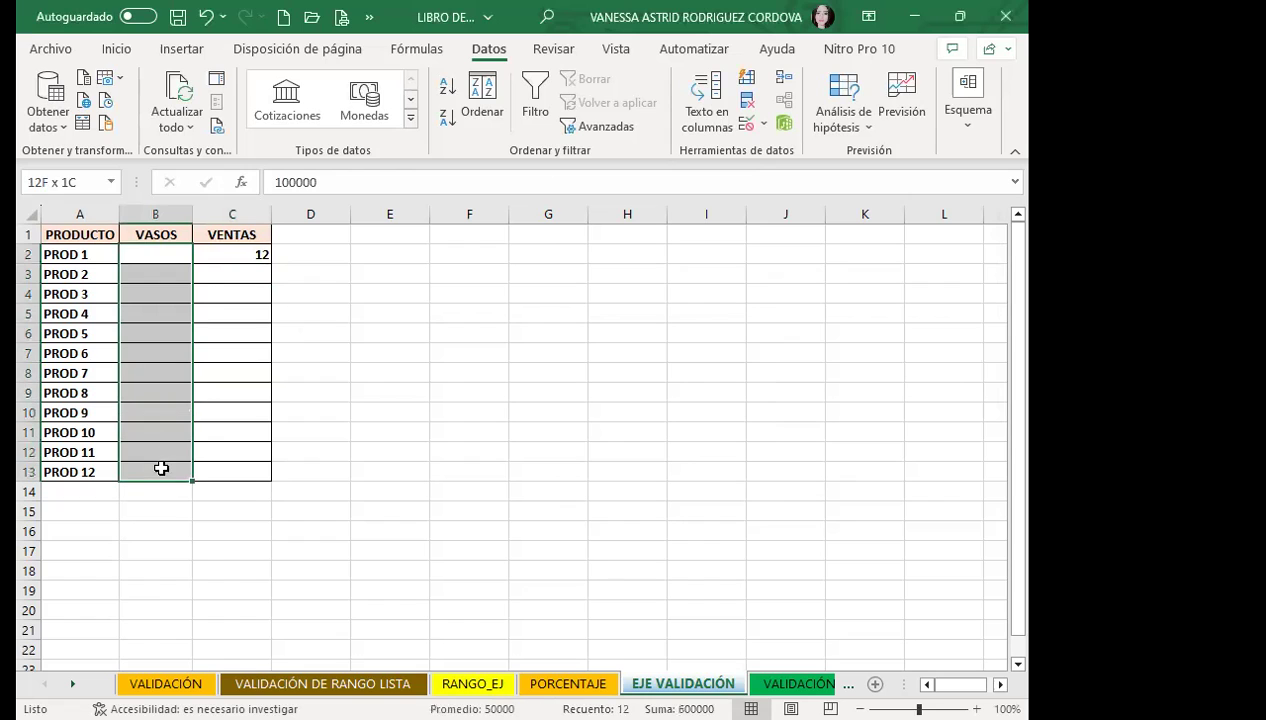
{"action": "left_click", "coordinate": [116, 48]}
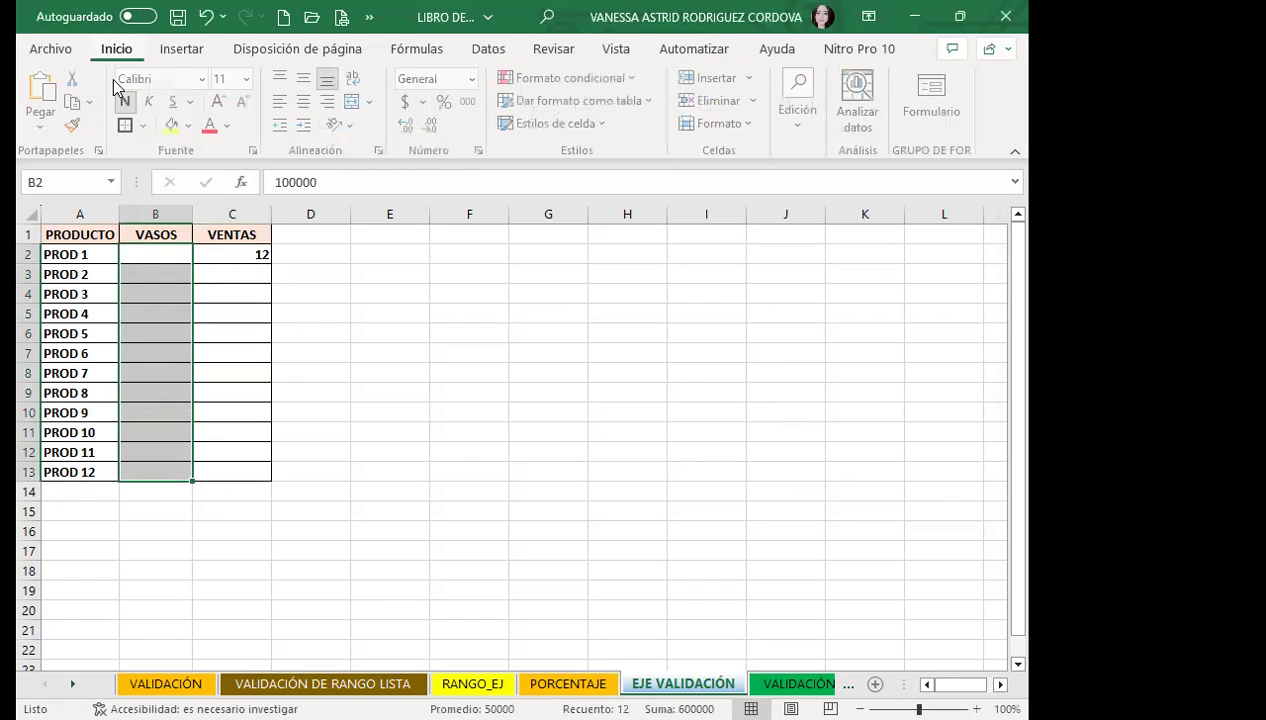
{"action": "left_click", "coordinate": [213, 128]}
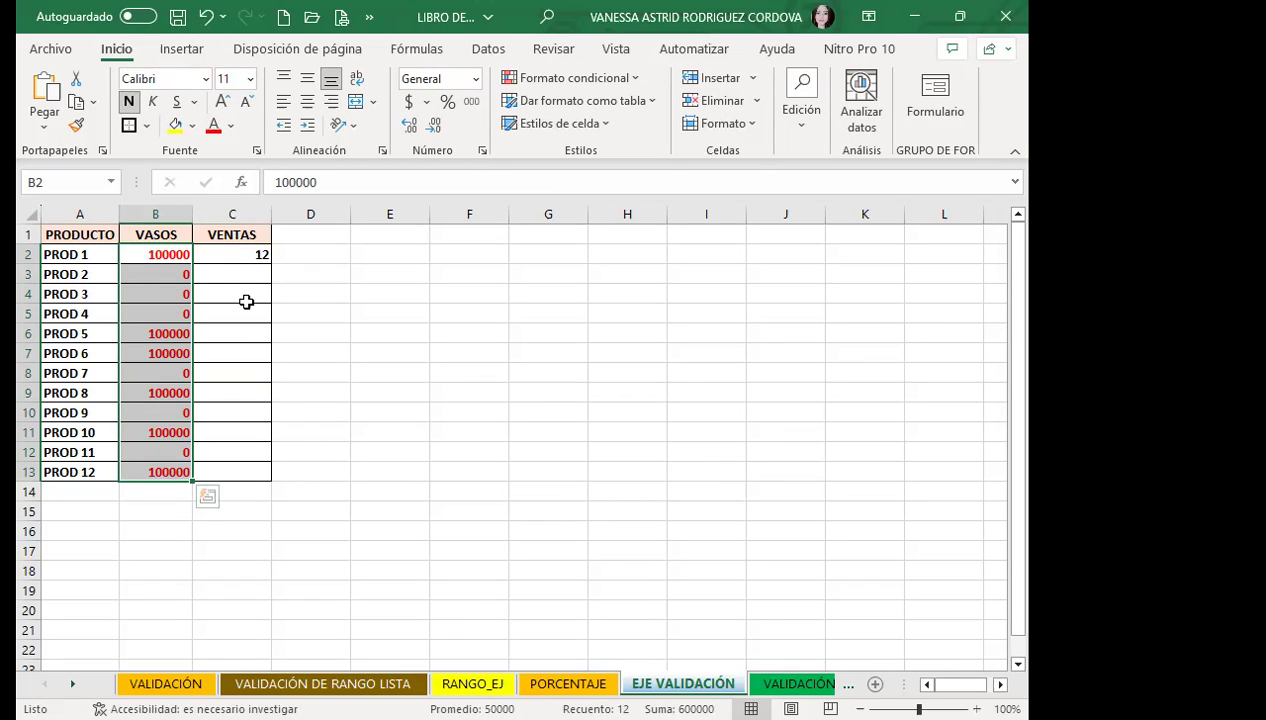
{"action": "left_click", "coordinate": [242, 276]}
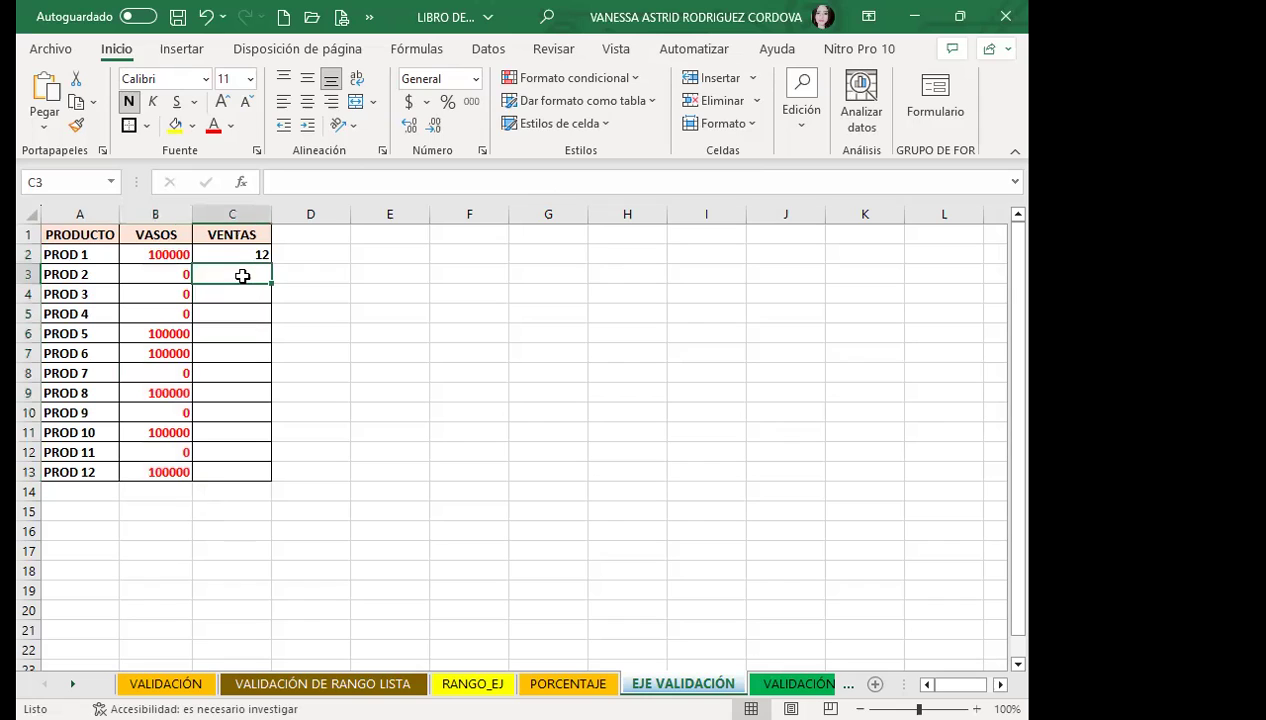
Try entering 12 in C3 and dismiss the rejection alert
{"action": "type", "text": "12"}
{"action": "key", "text": "Return"}
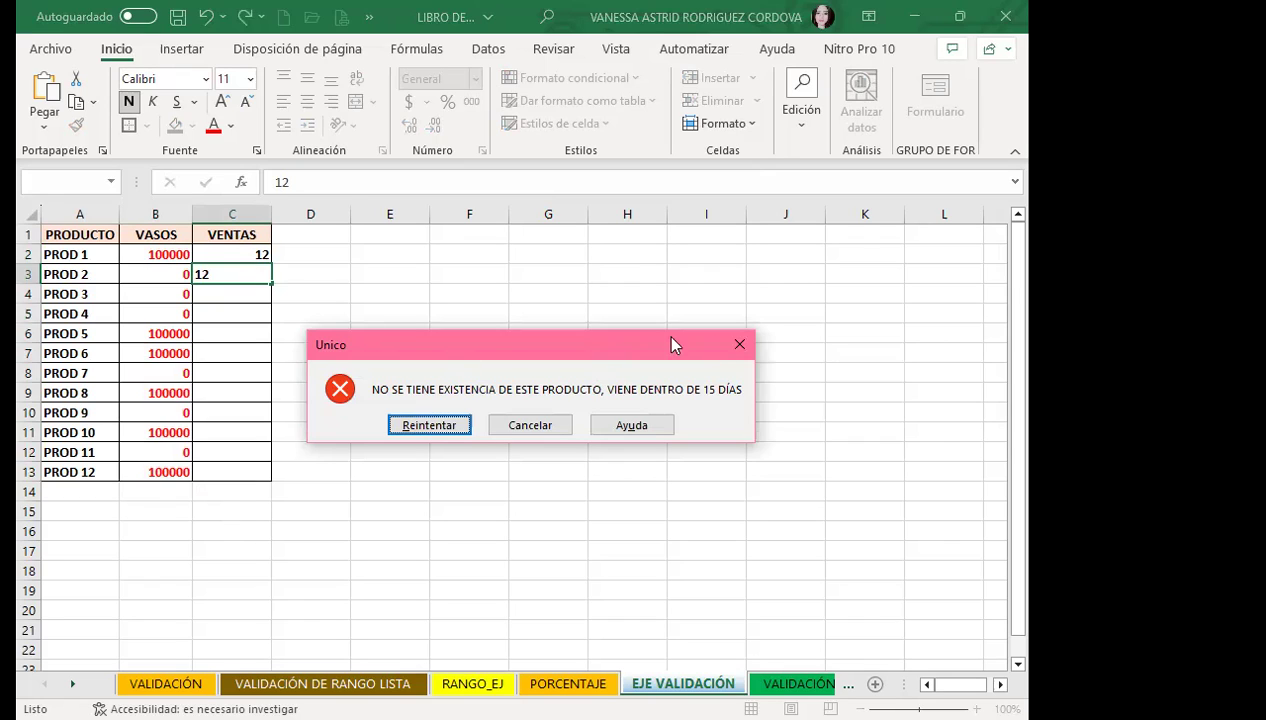
{"action": "left_click", "coordinate": [740, 347]}
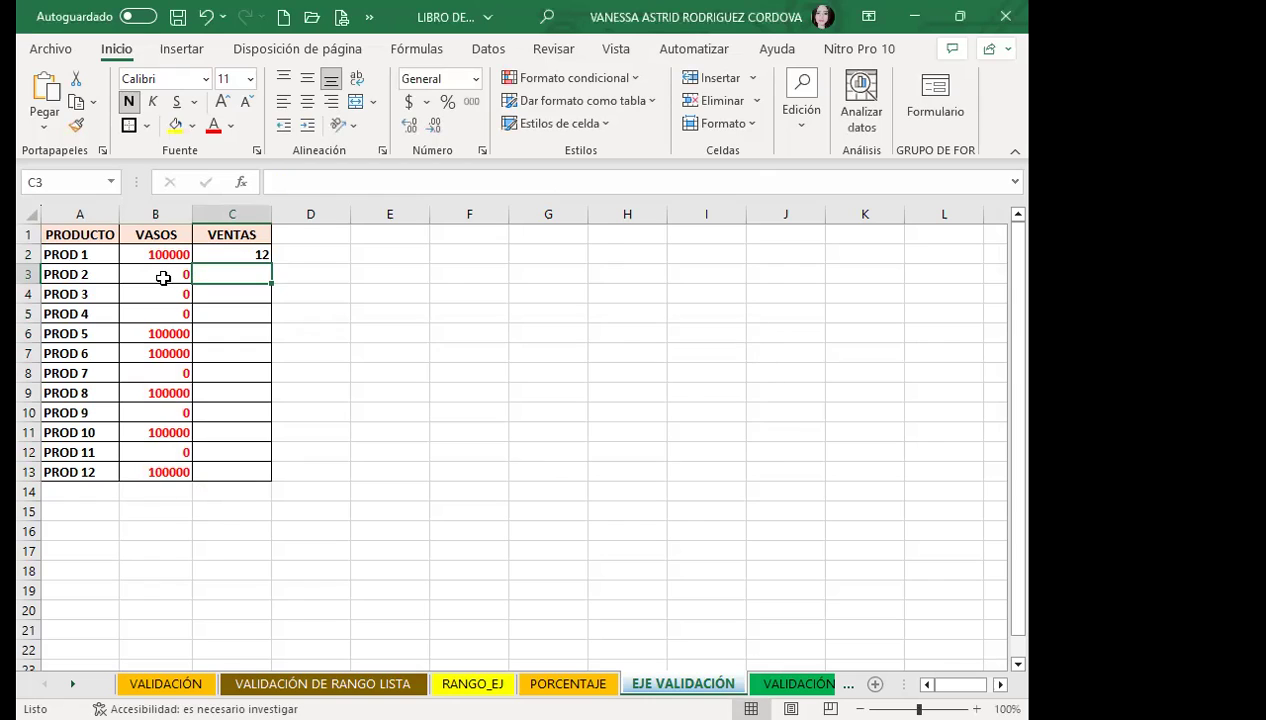
Change B3's VASOS stock to 1000, then enter 12 in C3 successfully
{"action": "left_click", "coordinate": [165, 276]}
{"action": "type", "text": "1000"}
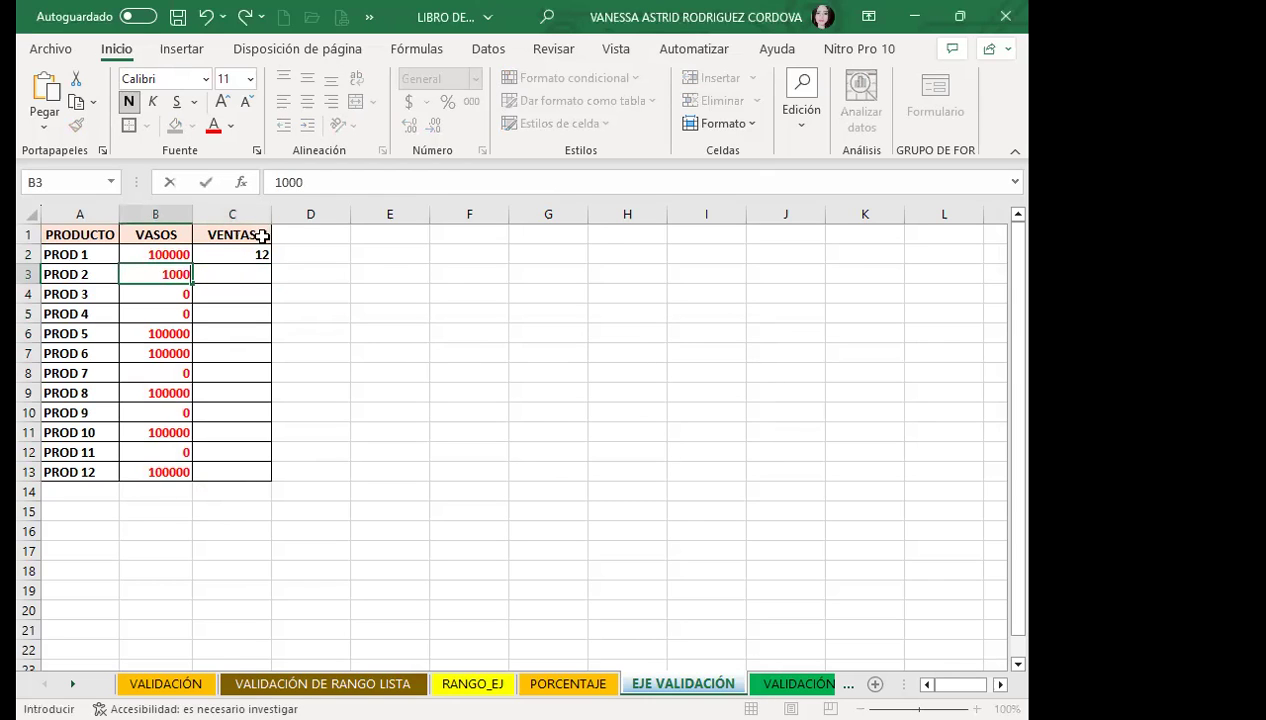
{"action": "left_click", "coordinate": [242, 276]}
{"action": "type", "text": "12"}
{"action": "key", "text": "Return"}
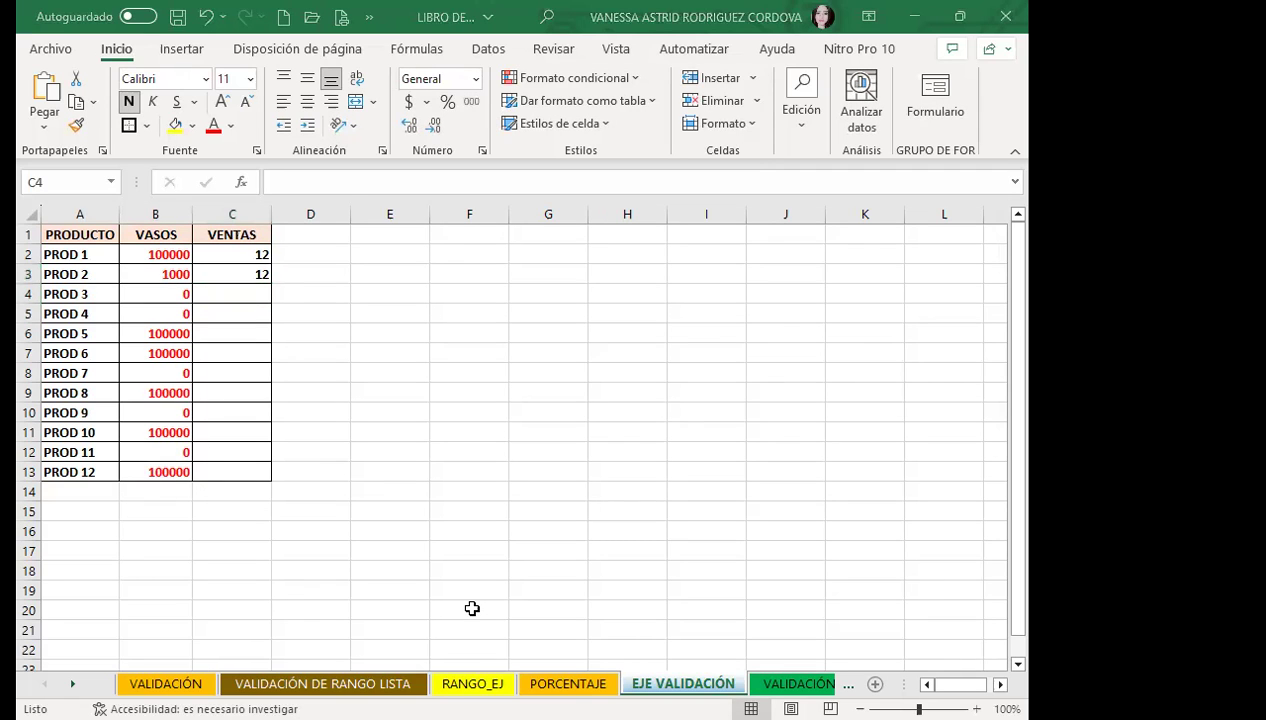
{"action": "left_click", "coordinate": [249, 290]}
{"action": "left_click", "coordinate": [232, 313]}
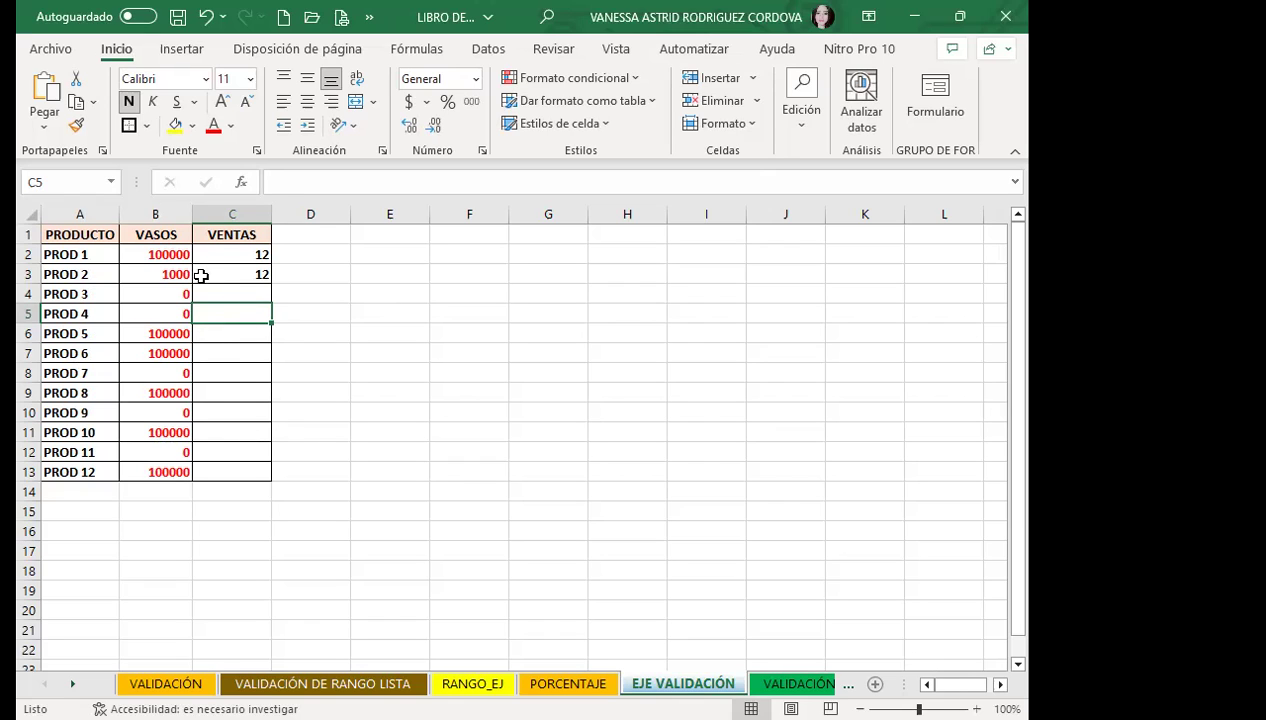
{"action": "left_click", "coordinate": [256, 357]}
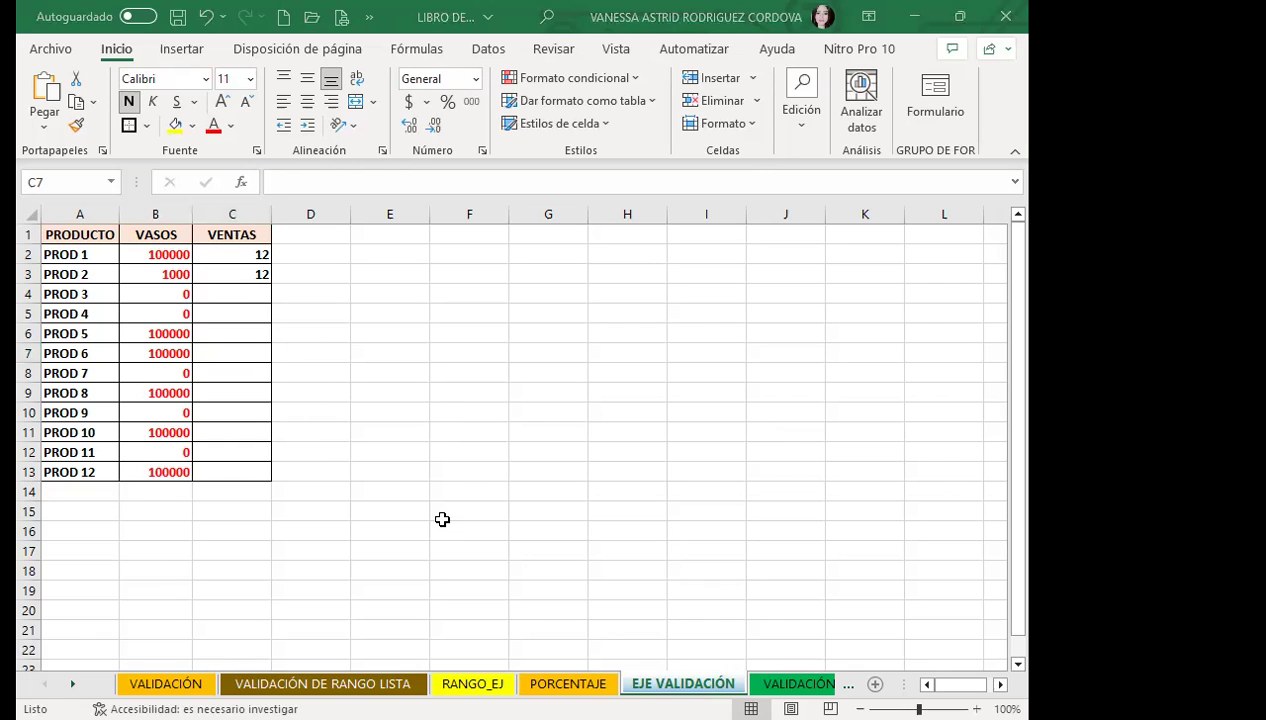
Switch to the class #15 discussion forum in Firefox and scroll down its post
{"action": "key", "text": "alt+Tab"}
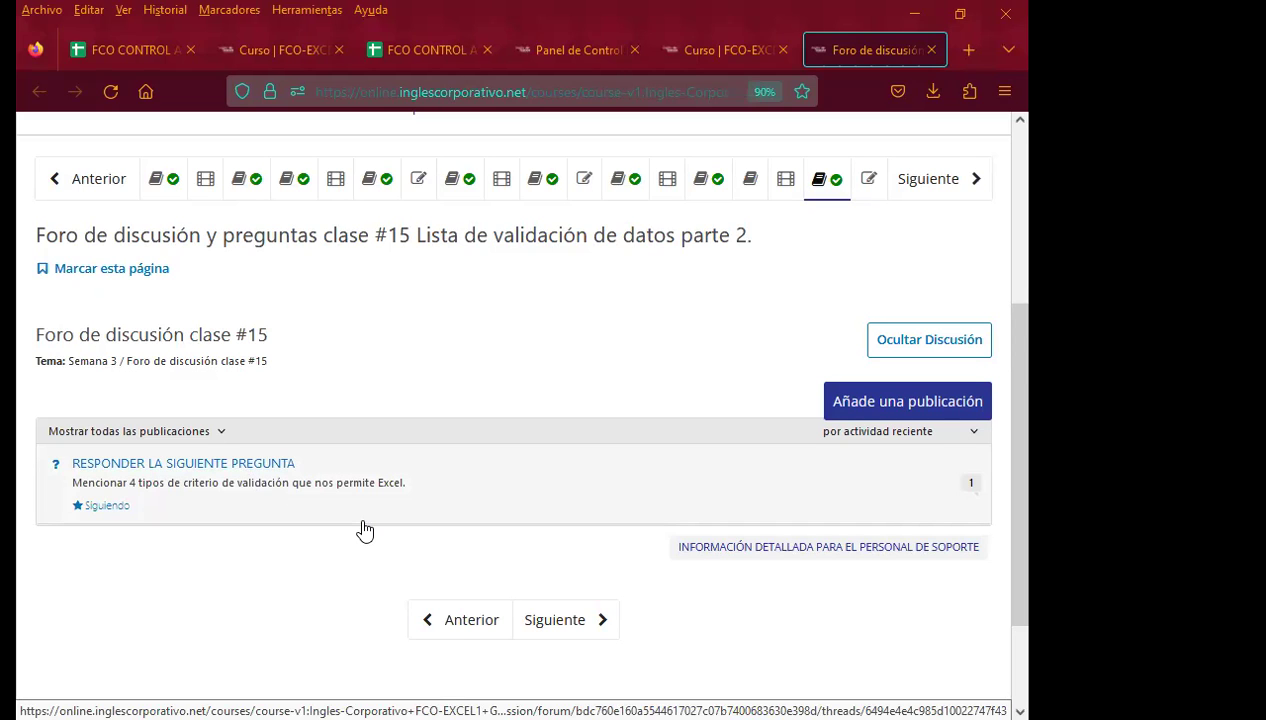
{"action": "scroll", "coordinate": [280, 440], "scroll_direction": "down", "scroll_amount": 3}
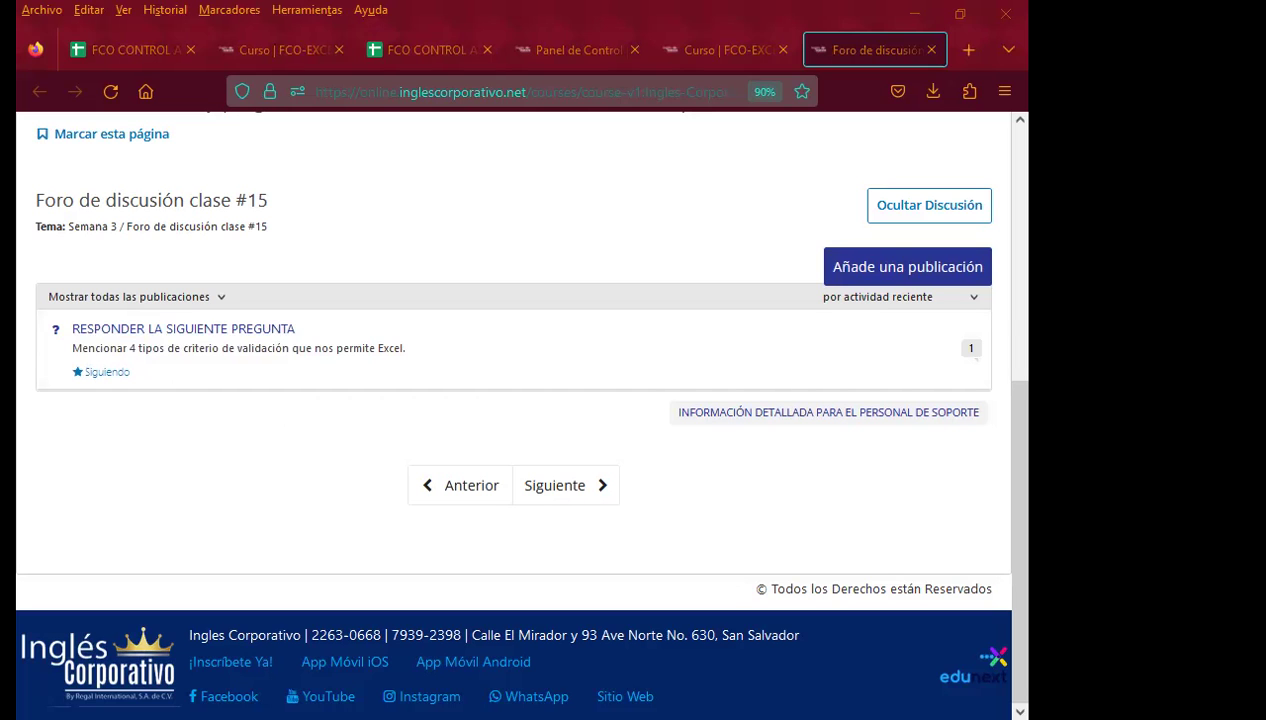
Scroll the class #15 forum page, then reload it with F5
{"action": "scroll", "coordinate": [266, 475], "scroll_direction": "up", "scroll_amount": 2}
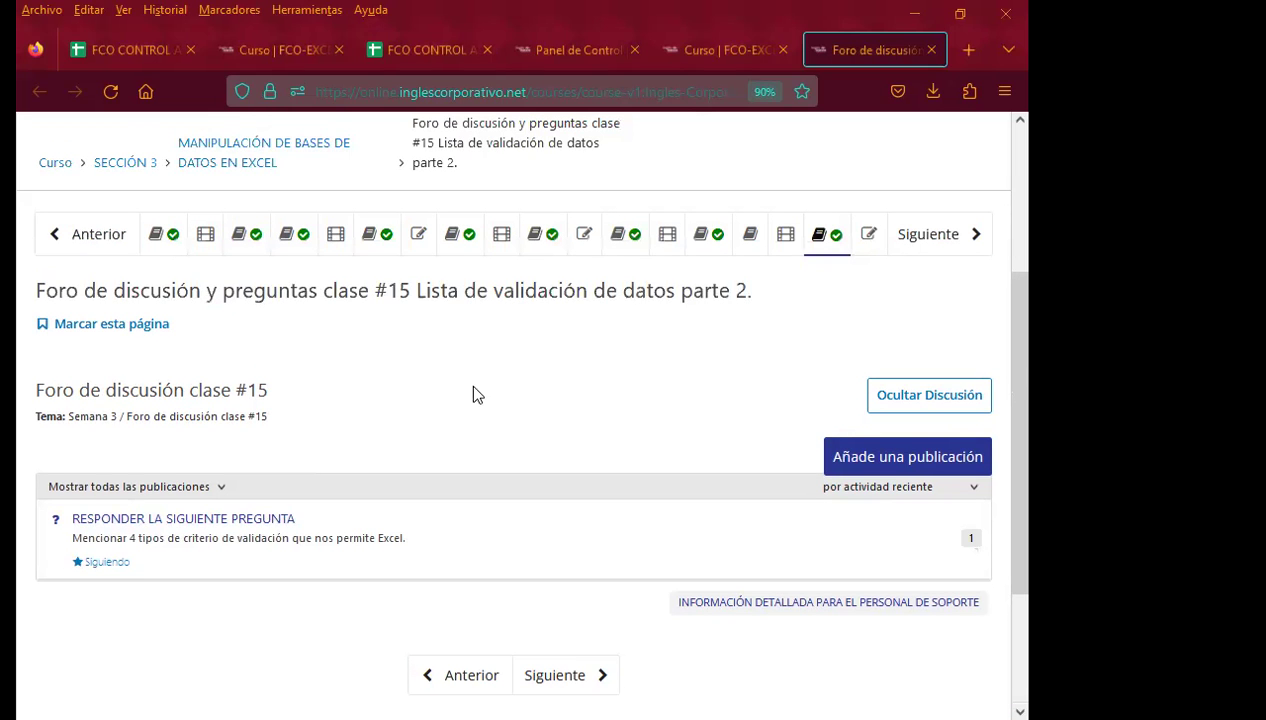
{"action": "scroll", "coordinate": [412, 405], "scroll_direction": "down", "scroll_amount": 1}
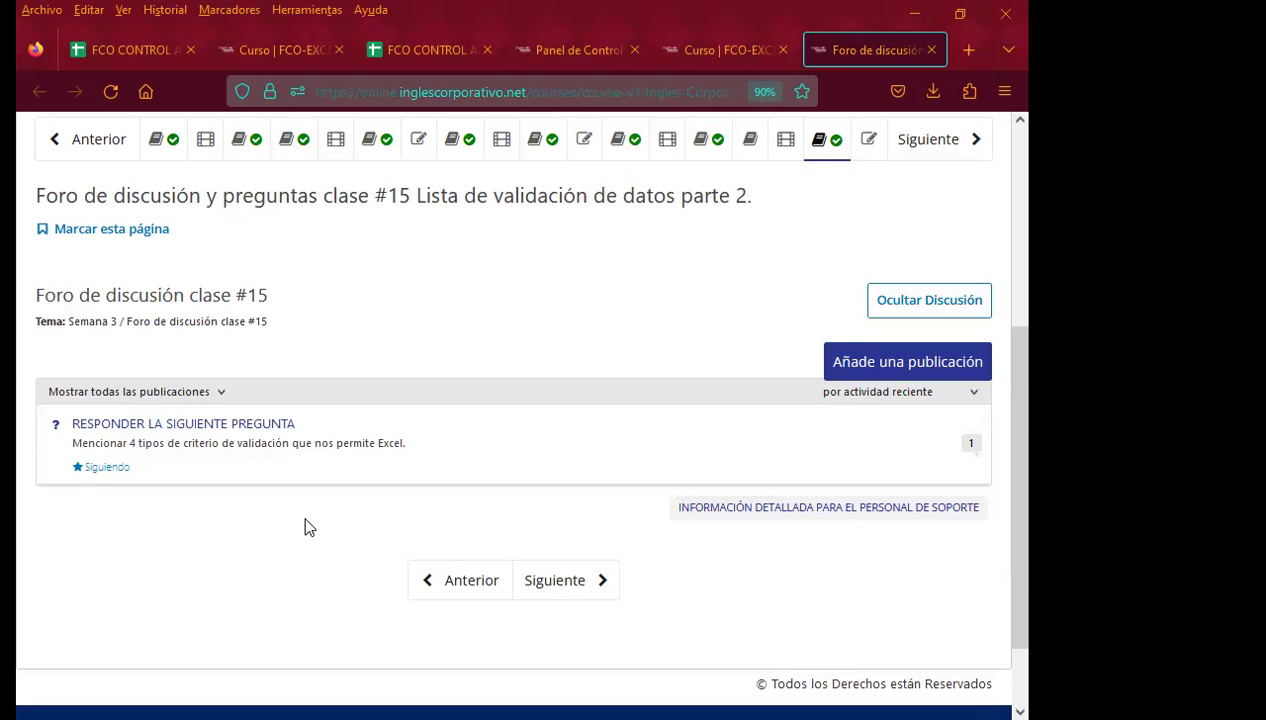
{"action": "key", "text": "F5"}
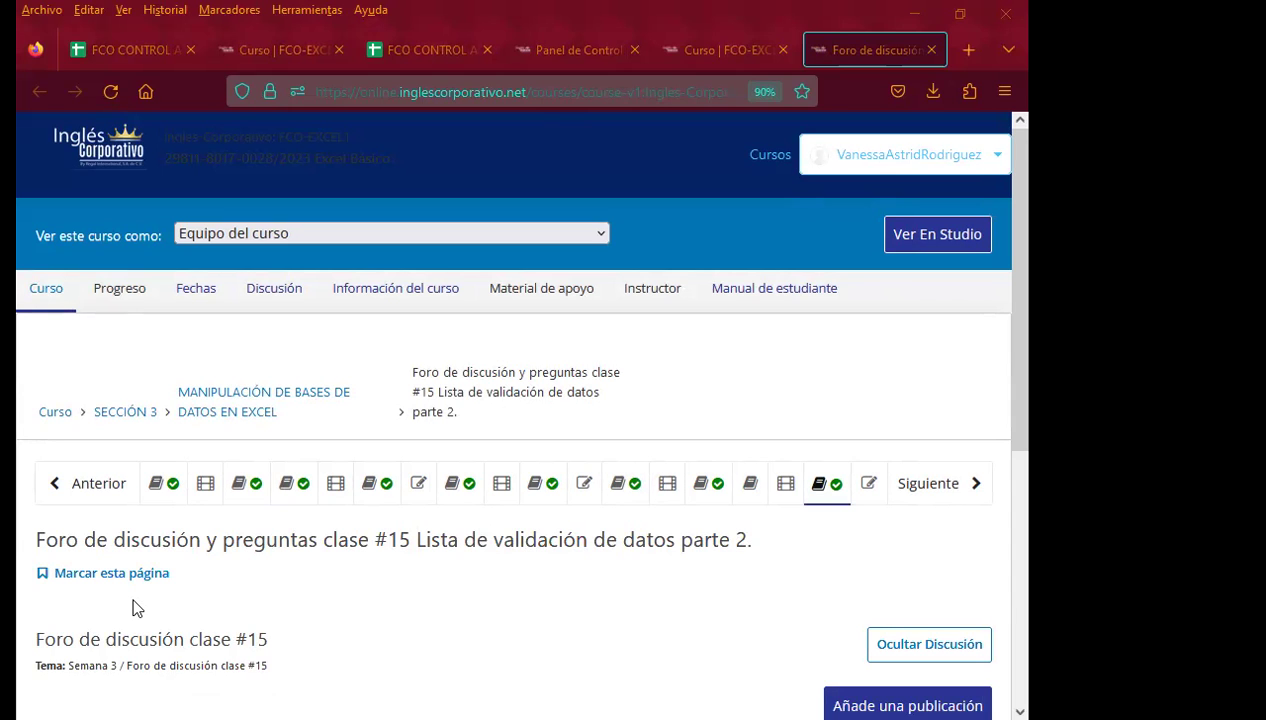
Reload the forum page, then bring the FCO CONTROL attendance spreadsheet to the front
{"action": "scroll", "coordinate": [300, 546], "scroll_direction": "down", "scroll_amount": 5}
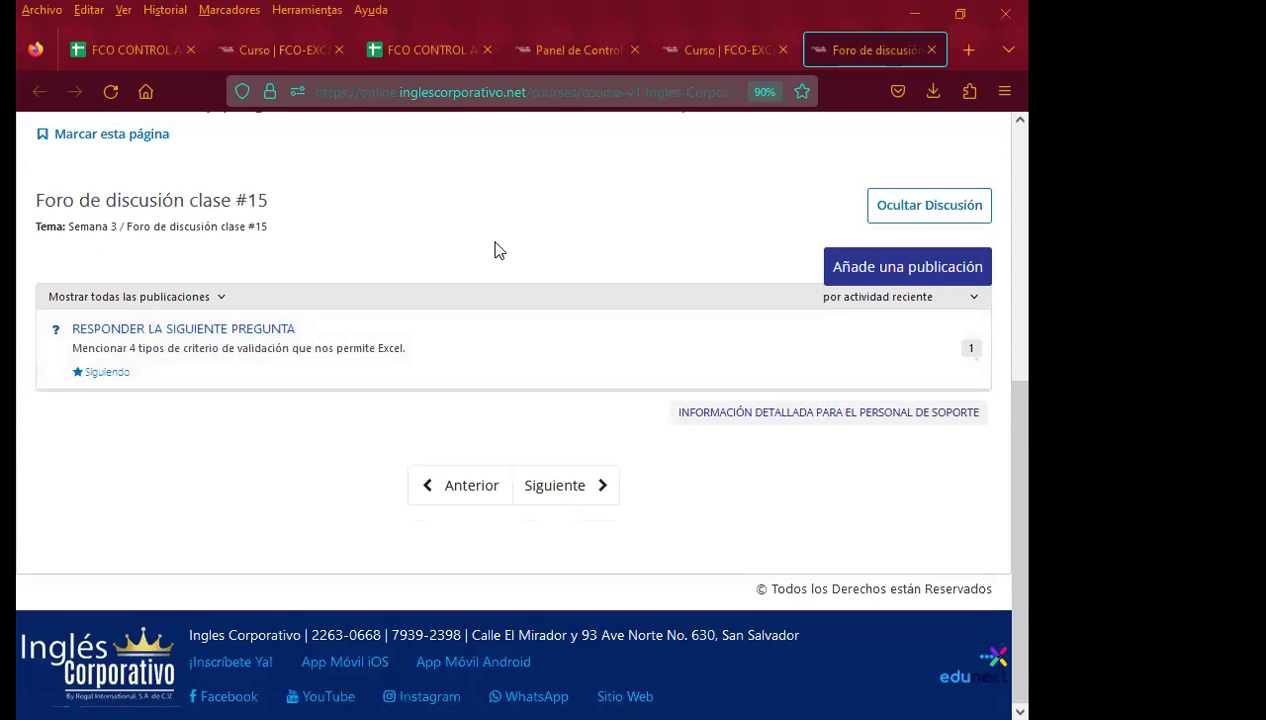
{"action": "key", "text": "F5"}
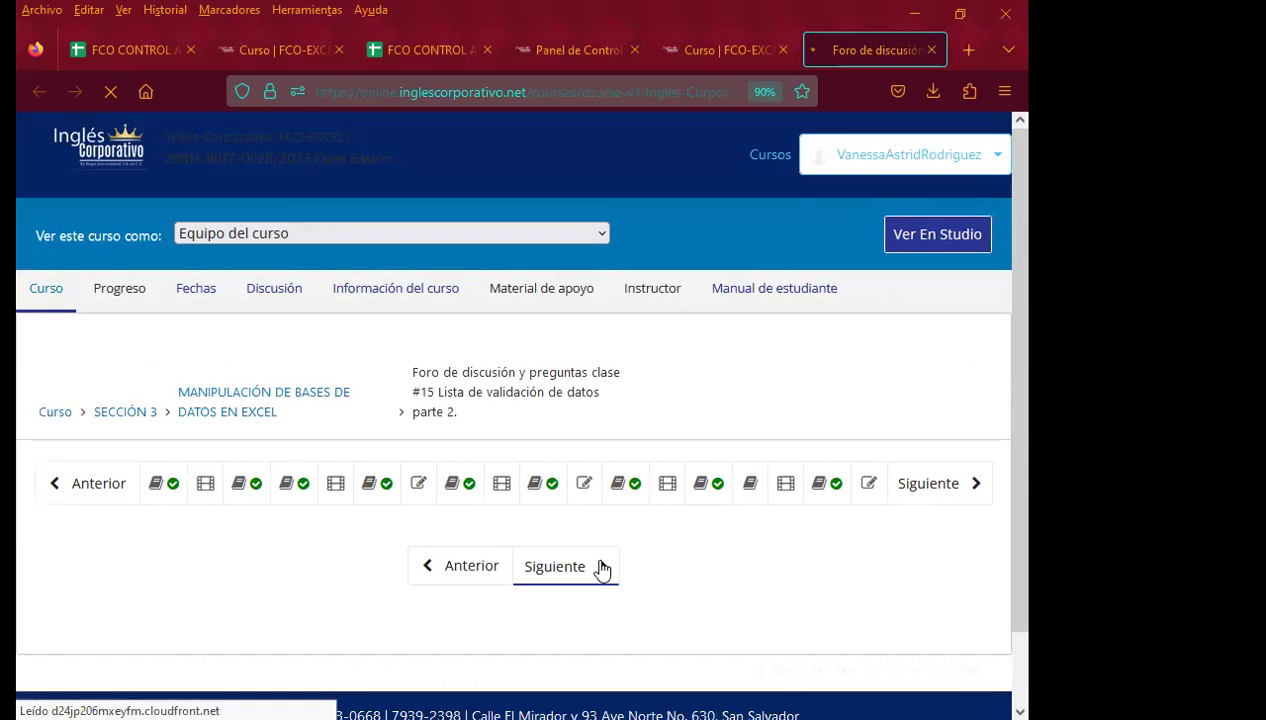
{"action": "scroll", "coordinate": [660, 530], "scroll_direction": "down", "scroll_amount": 2}
{"action": "scroll", "coordinate": [590, 445], "scroll_direction": "down", "scroll_amount": 1}
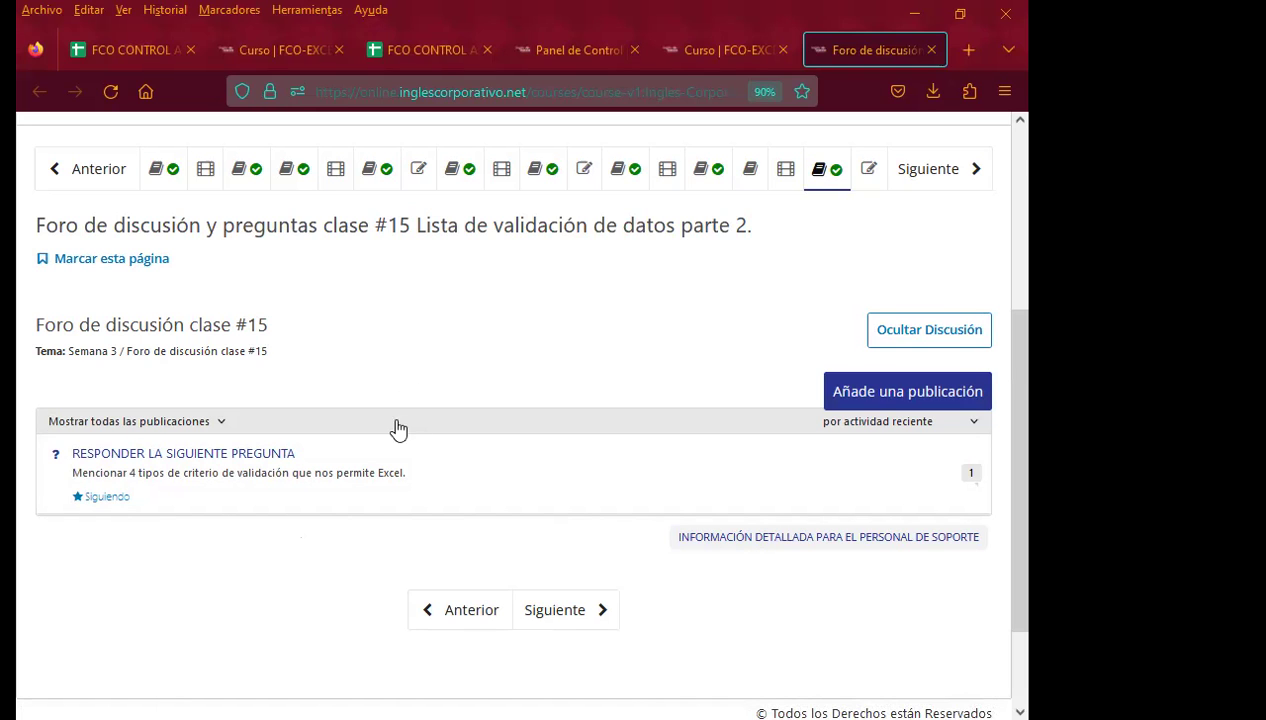
{"action": "left_click", "coordinate": [130, 50]}
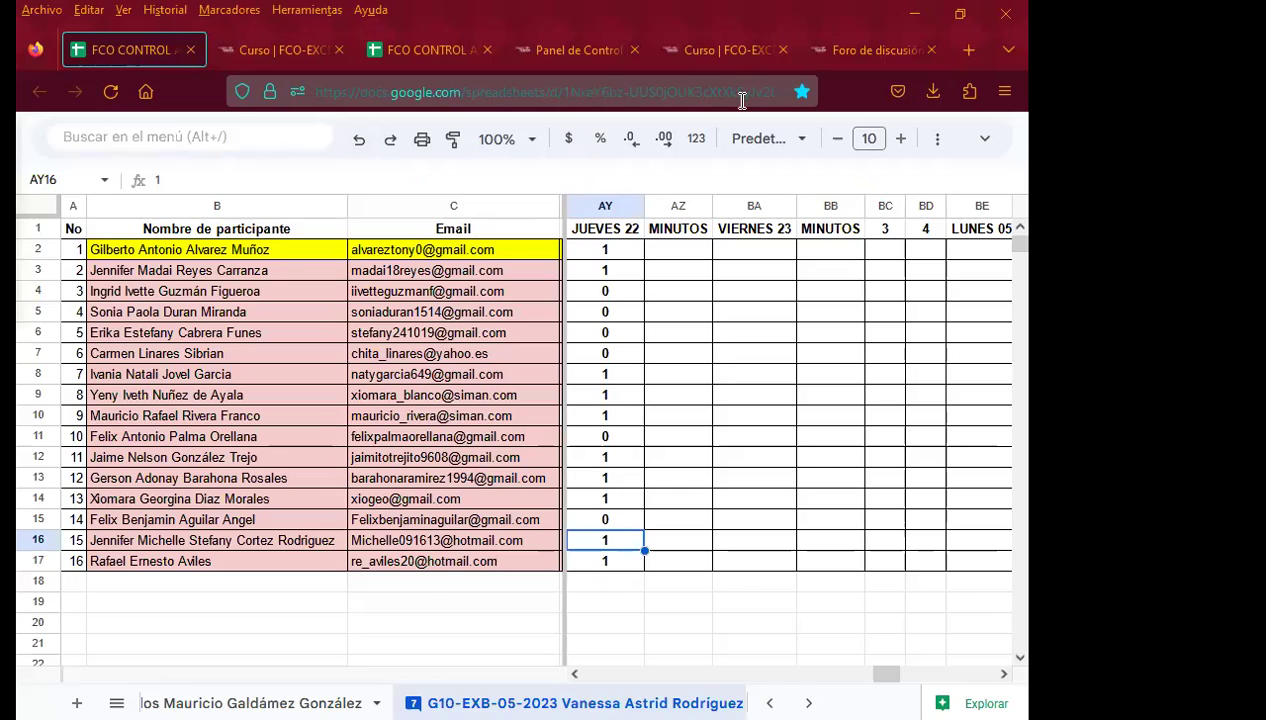
Go back to the Foro de discusión forum page tab
{"action": "left_click", "coordinate": [897, 50]}
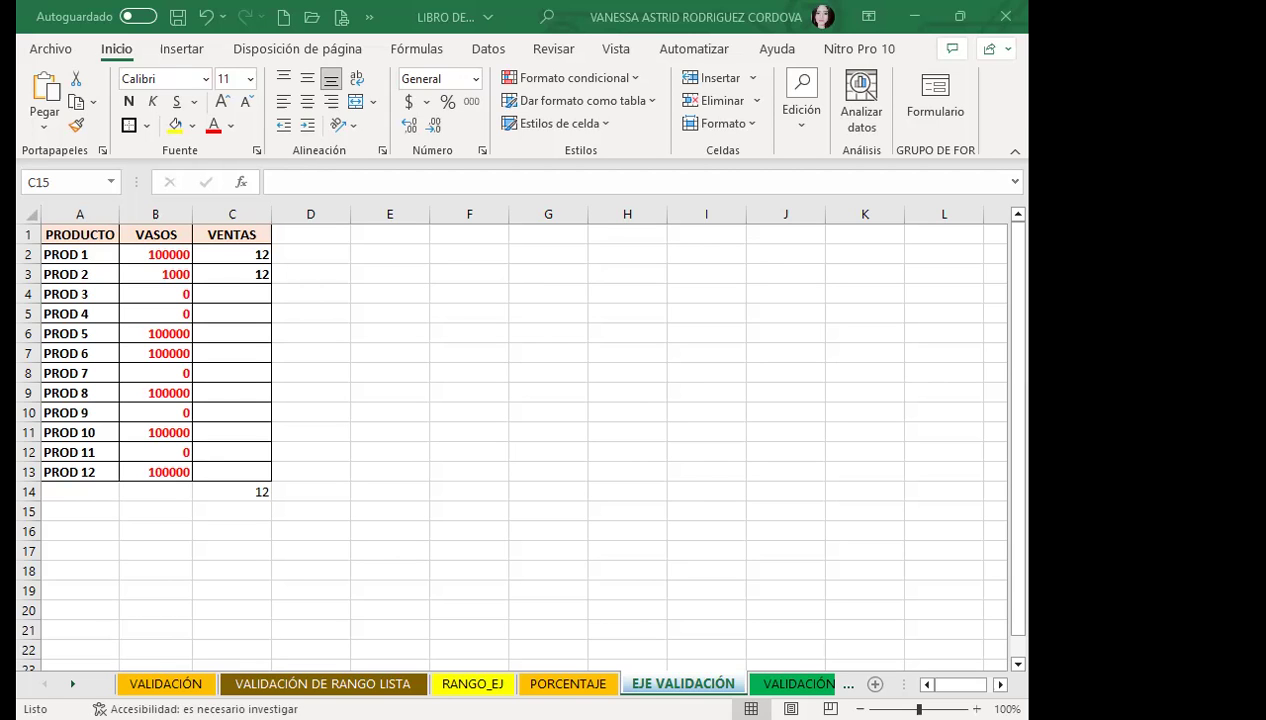
Switch from Excel back to Firefox and reload the class #15 forum page
{"action": "key", "text": "alt+Tab"}
{"action": "key", "text": "F5"}
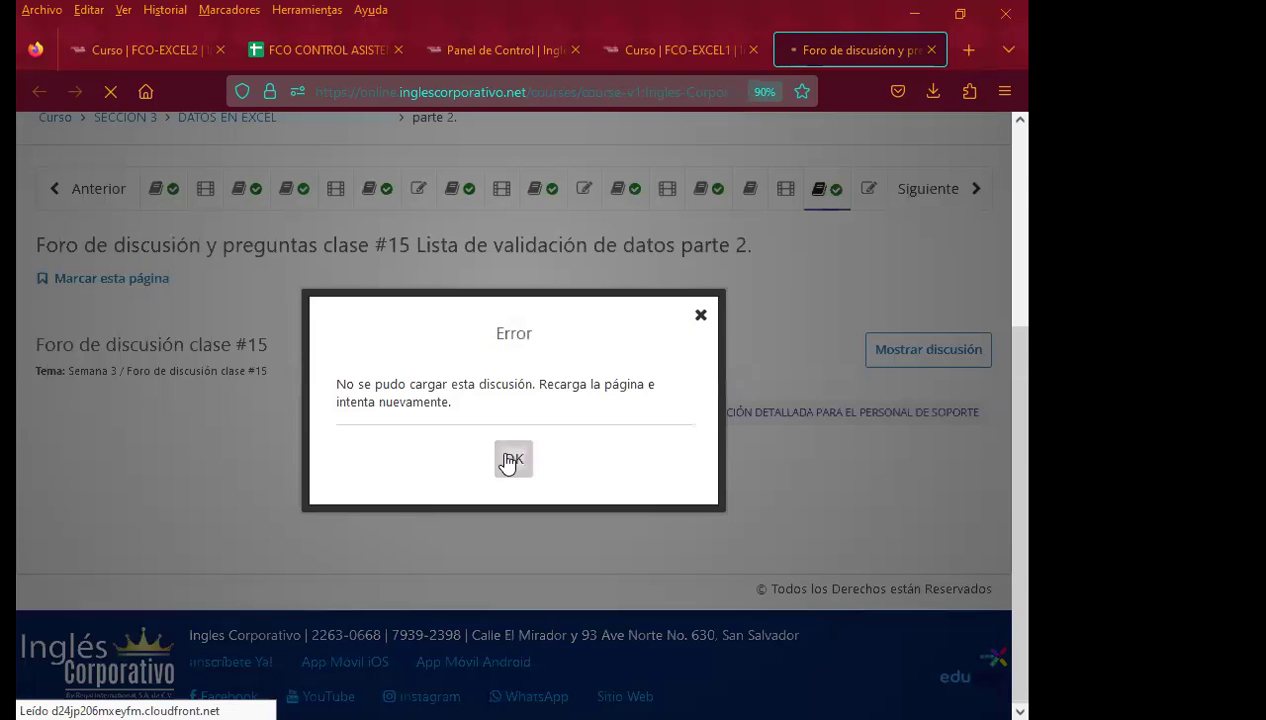
Dismiss the discussion loading error and open the RESPONDER LA SIGUIENTE PREGUNTA thread
{"action": "left_click", "coordinate": [509, 461]}
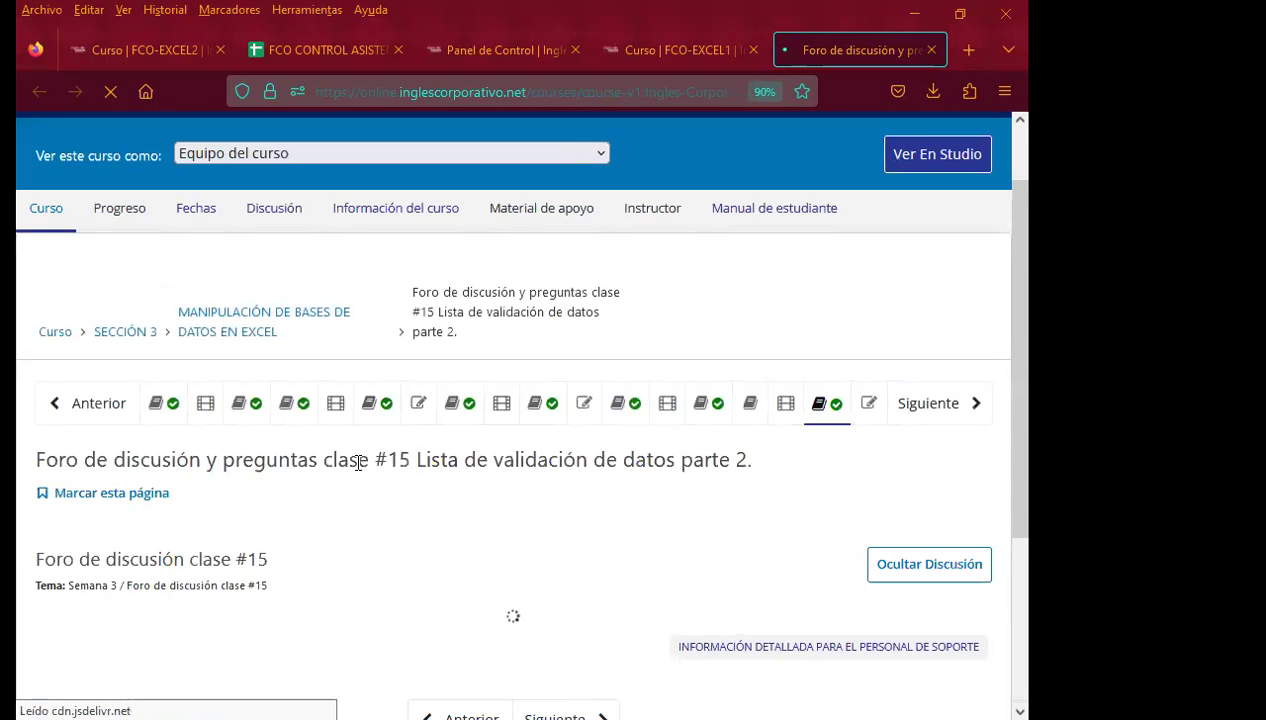
{"action": "scroll", "coordinate": [410, 482], "scroll_direction": "down", "scroll_amount": 2}
{"action": "scroll", "coordinate": [410, 482], "scroll_direction": "down", "scroll_amount": 1}
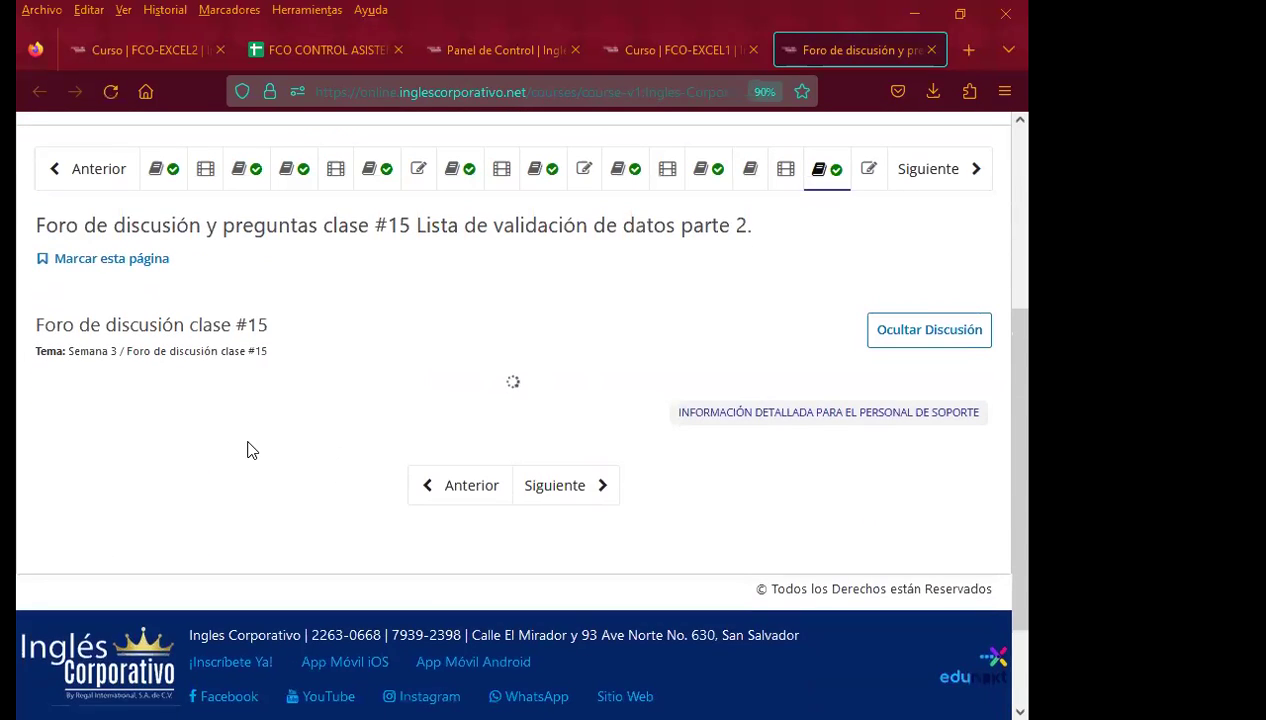
{"action": "left_click", "coordinate": [189, 462]}
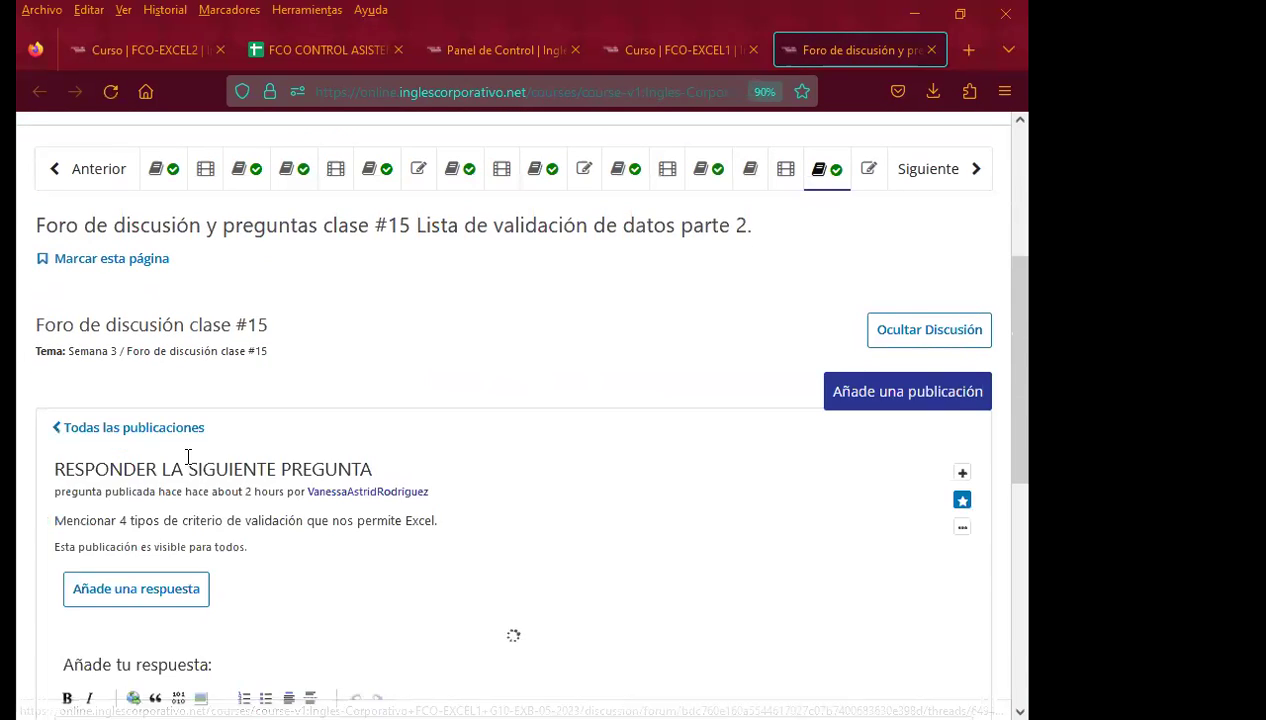
Post a pasted thank-you comment with signature on the reply listing Número, Decimal, Hora, Fecha
{"action": "scroll", "coordinate": [25, 480], "scroll_direction": "down", "scroll_amount": 1}
{"action": "scroll", "coordinate": [30, 470], "scroll_direction": "down", "scroll_amount": 3}
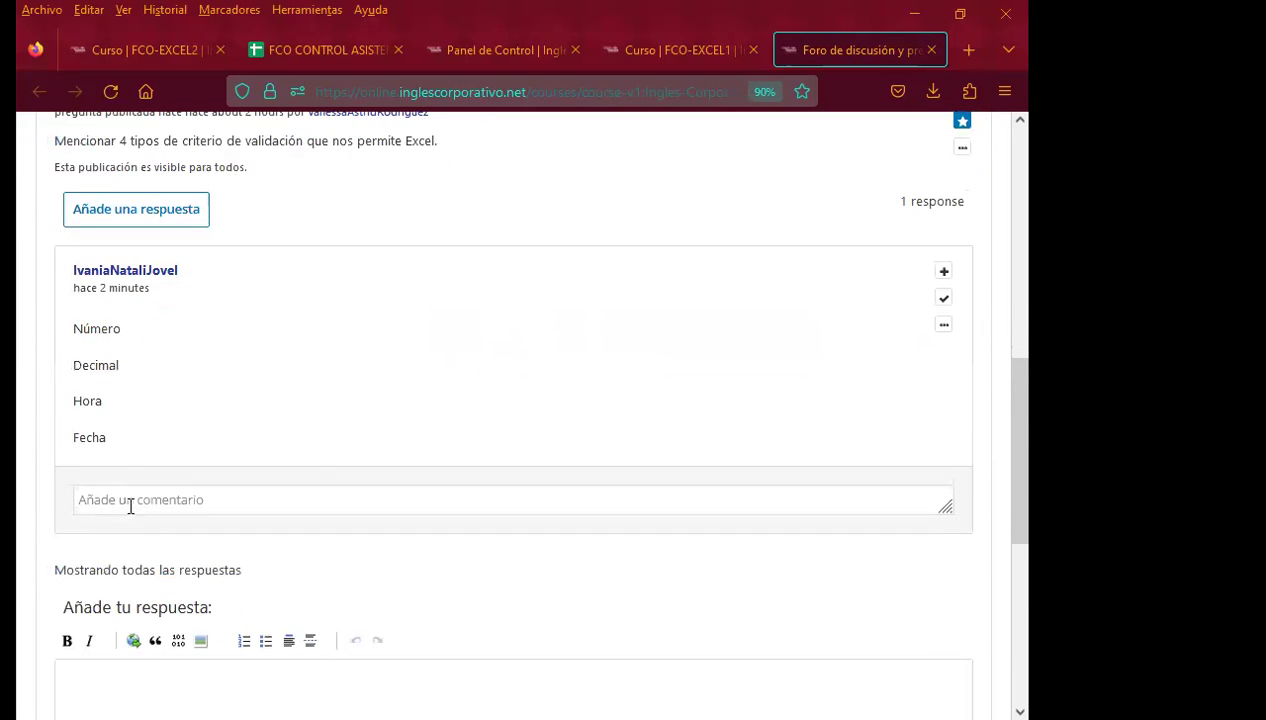
{"action": "left_click", "coordinate": [130, 501]}
{"action": "type", "text": "Saludos Cordiales. Agradezco su participación.  Atentamente.  Inga. Vanessa Rodríguez."}
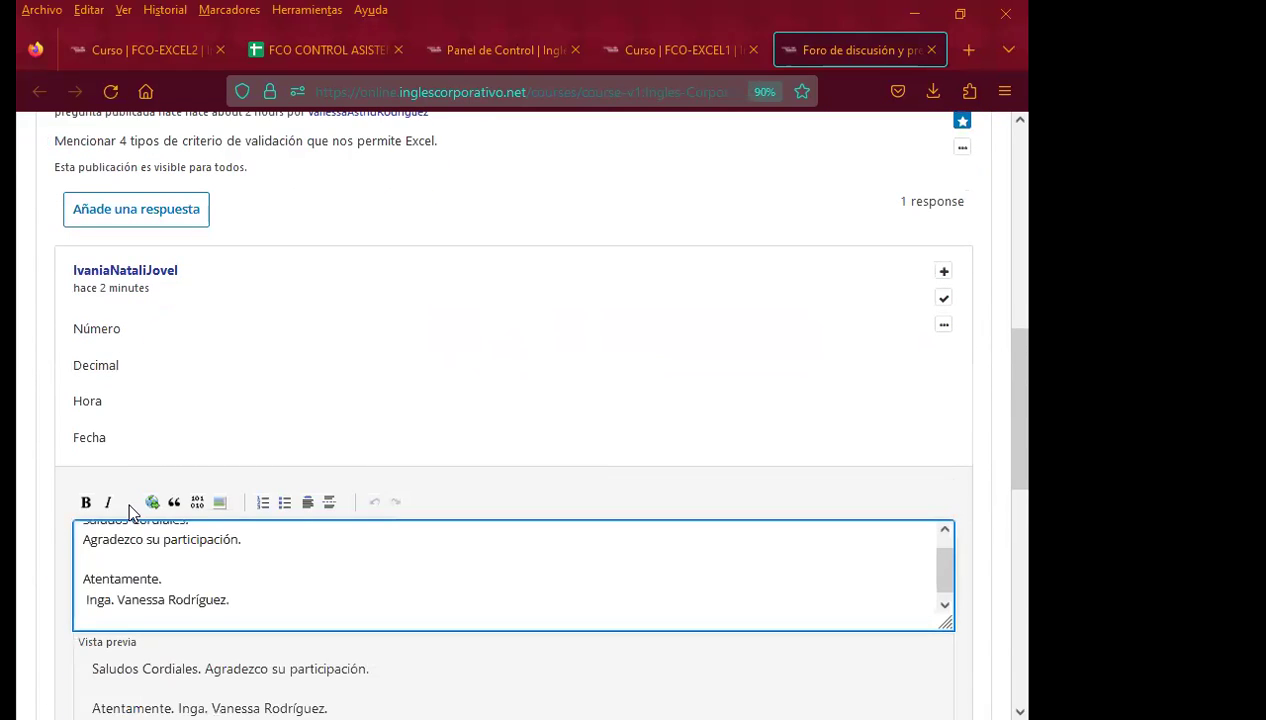
{"action": "scroll", "coordinate": [22, 530], "scroll_direction": "down", "scroll_amount": 2}
{"action": "left_click", "coordinate": [115, 568]}
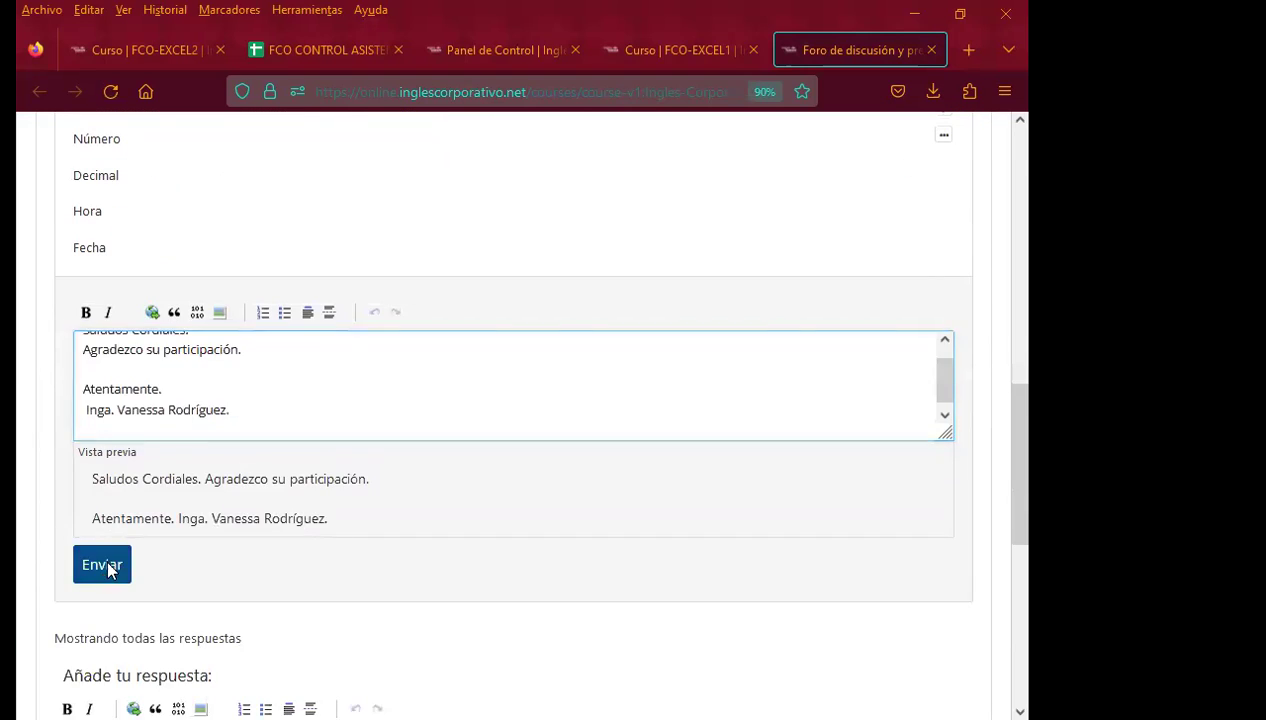
{"action": "scroll", "coordinate": [40, 480], "scroll_direction": "down", "scroll_amount": 3}
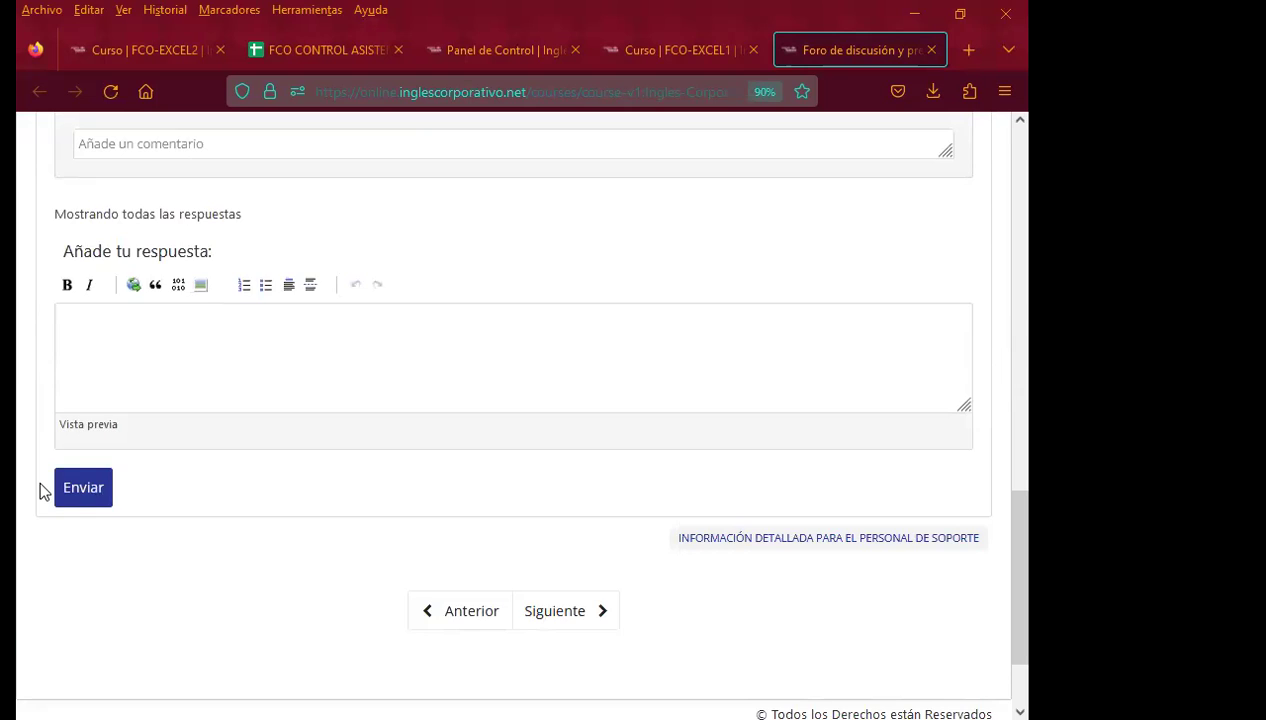
{"action": "scroll", "coordinate": [42, 490], "scroll_direction": "up", "scroll_amount": 2}
{"action": "scroll", "coordinate": [42, 490], "scroll_direction": "up", "scroll_amount": 2}
{"action": "scroll", "coordinate": [42, 490], "scroll_direction": "up", "scroll_amount": 2}
{"action": "scroll", "coordinate": [42, 490], "scroll_direction": "up", "scroll_amount": 2}
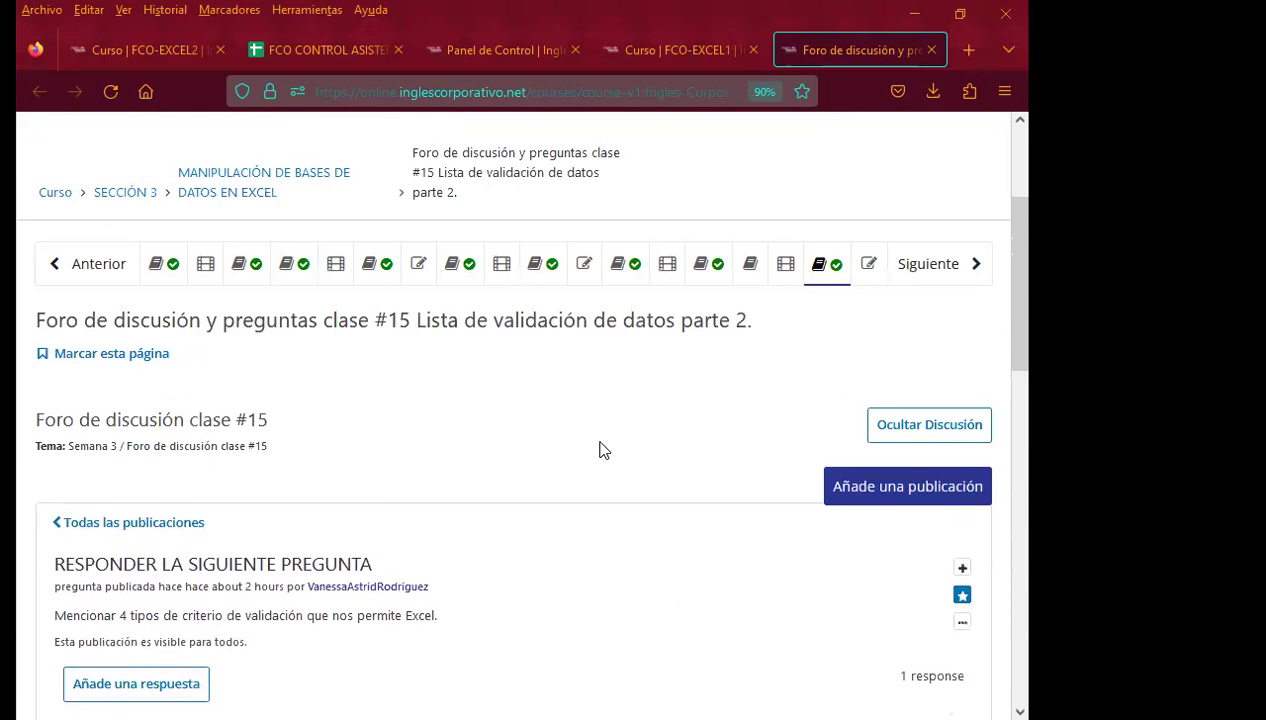
{"action": "scroll", "coordinate": [600, 443], "scroll_direction": "down", "scroll_amount": 1}
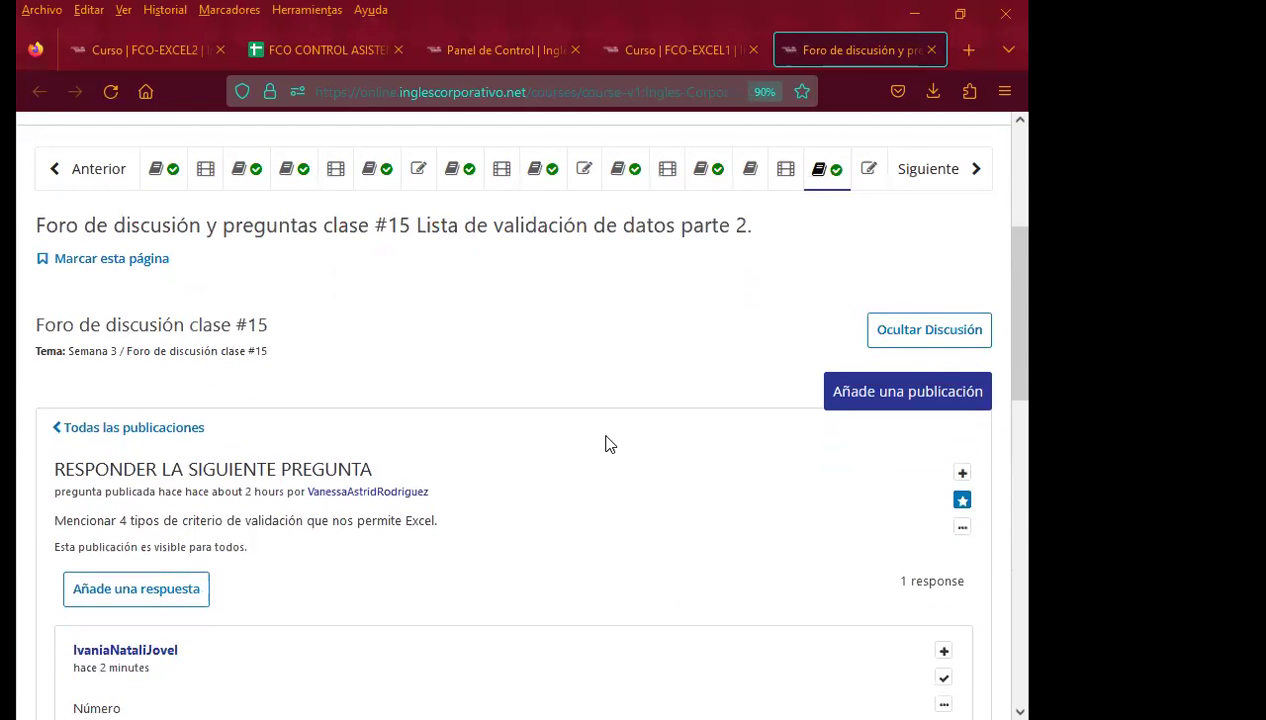
{"action": "scroll", "coordinate": [566, 538], "scroll_direction": "up", "scroll_amount": 1}
{"action": "scroll", "coordinate": [470, 532], "scroll_direction": "up", "scroll_amount": 2}
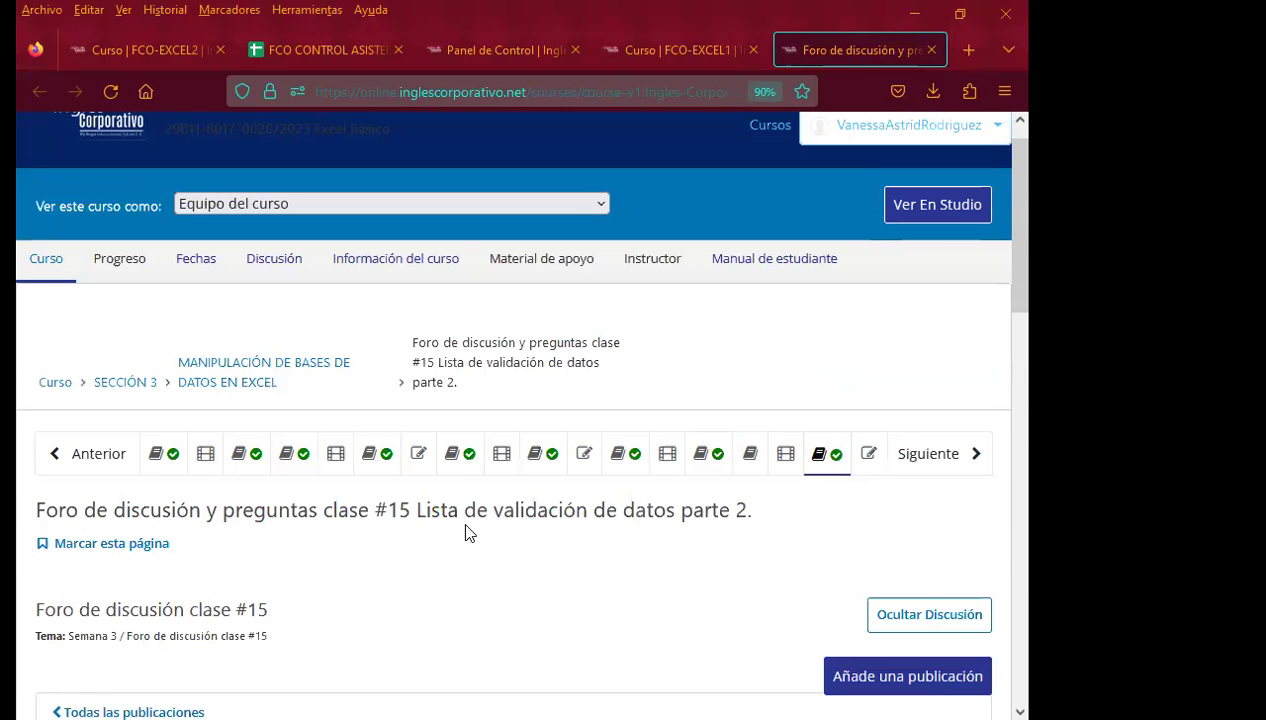
{"action": "scroll", "coordinate": [396, 558], "scroll_direction": "down", "scroll_amount": 1}
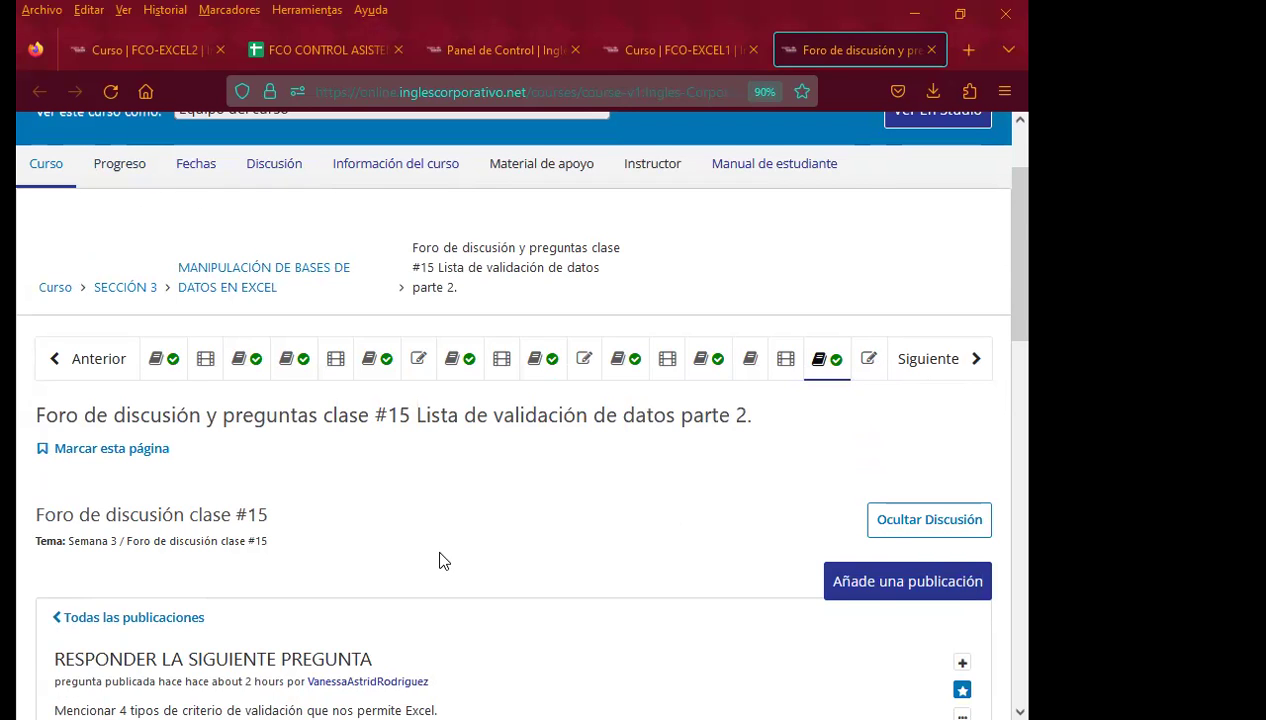
{"action": "scroll", "coordinate": [452, 514], "scroll_direction": "down", "scroll_amount": 4}
{"action": "scroll", "coordinate": [451, 470], "scroll_direction": "down", "scroll_amount": 2}
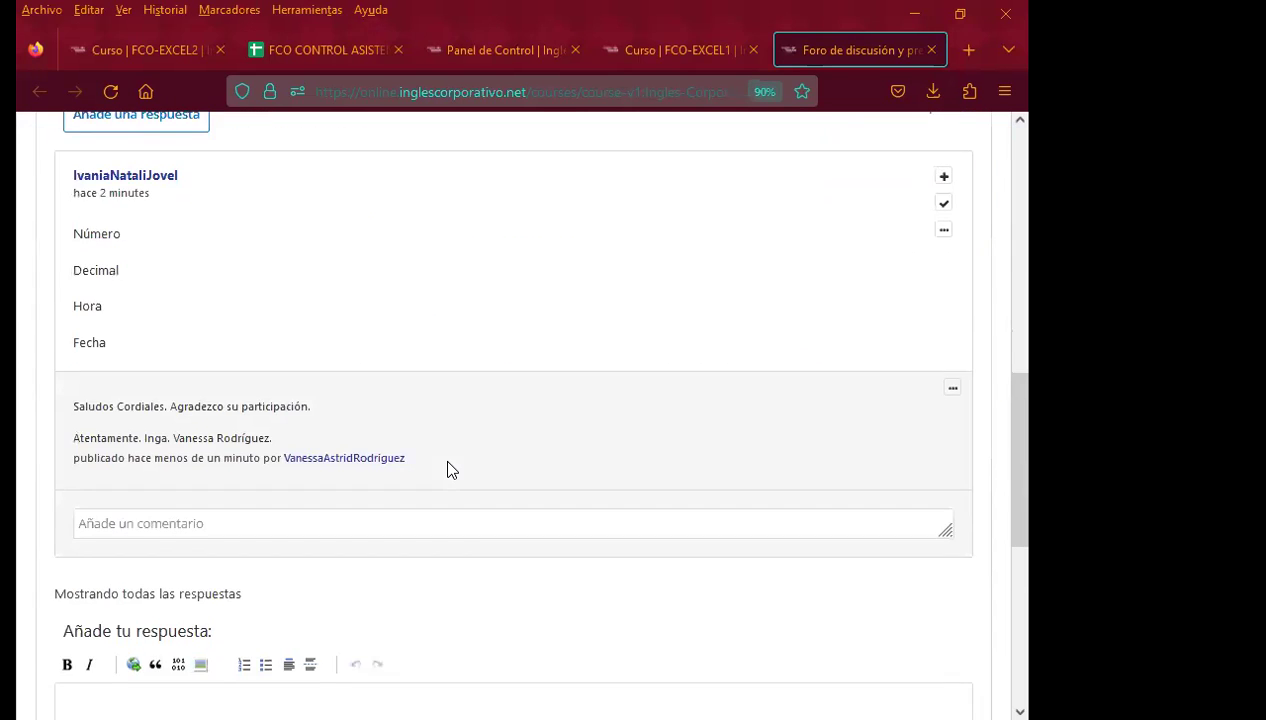
{"action": "scroll", "coordinate": [475, 490], "scroll_direction": "down", "scroll_amount": 3}
{"action": "scroll", "coordinate": [478, 490], "scroll_direction": "up", "scroll_amount": 1}
{"action": "scroll", "coordinate": [478, 490], "scroll_direction": "up", "scroll_amount": 4}
{"action": "scroll", "coordinate": [490, 486], "scroll_direction": "up", "scroll_amount": 4}
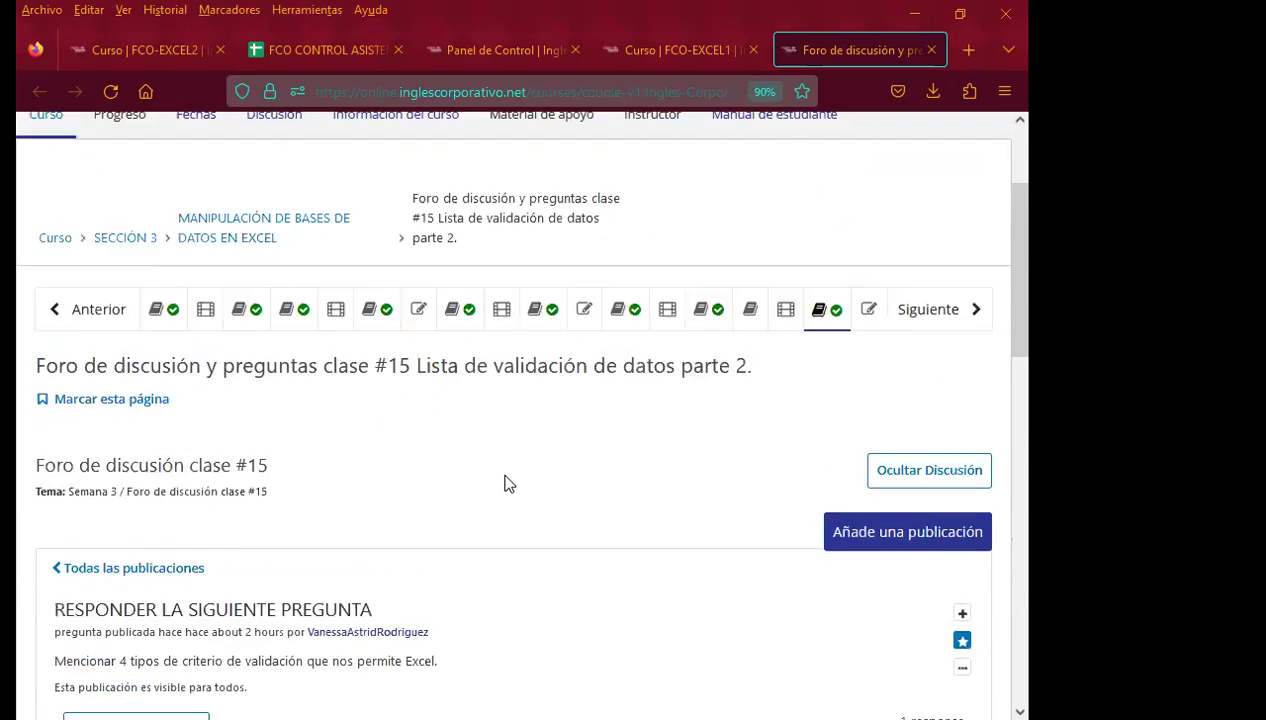
{"action": "scroll", "coordinate": [510, 500], "scroll_direction": "up", "scroll_amount": 2}
{"action": "scroll", "coordinate": [546, 556], "scroll_direction": "down", "scroll_amount": 3}
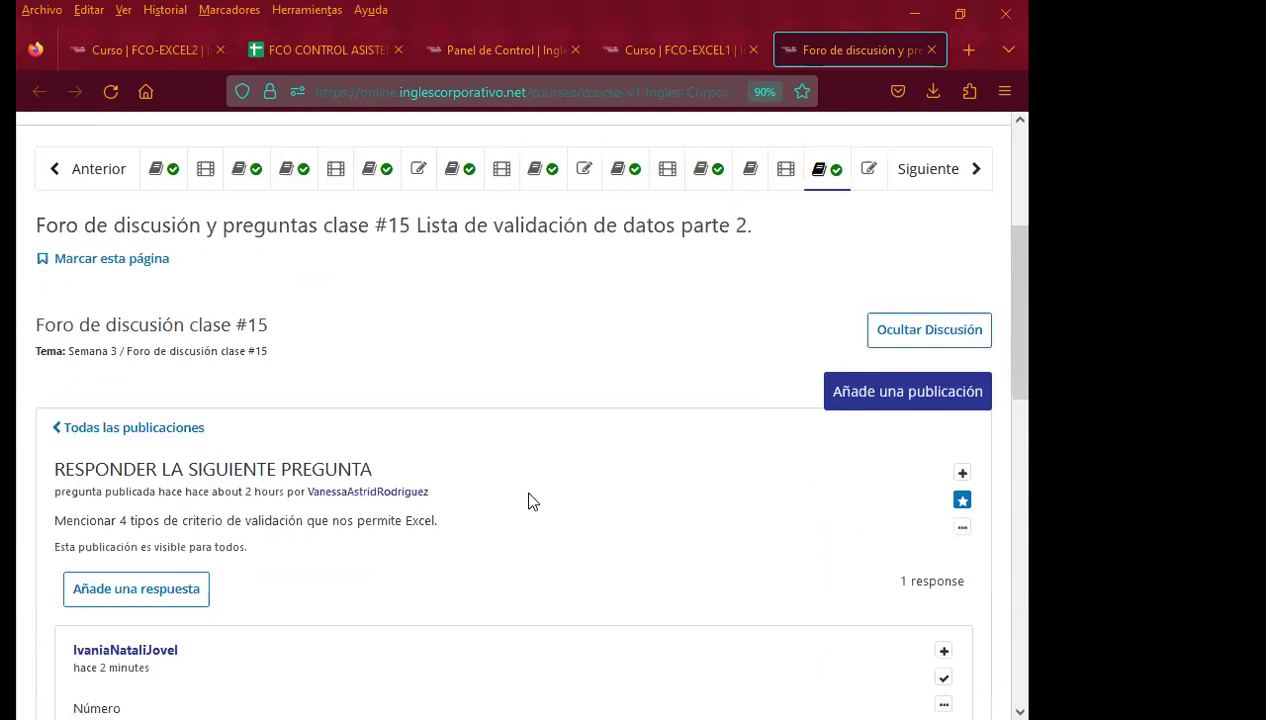
{"action": "scroll", "coordinate": [532, 501], "scroll_direction": "down", "scroll_amount": 2}
{"action": "scroll", "coordinate": [531, 503], "scroll_direction": "down", "scroll_amount": 2}
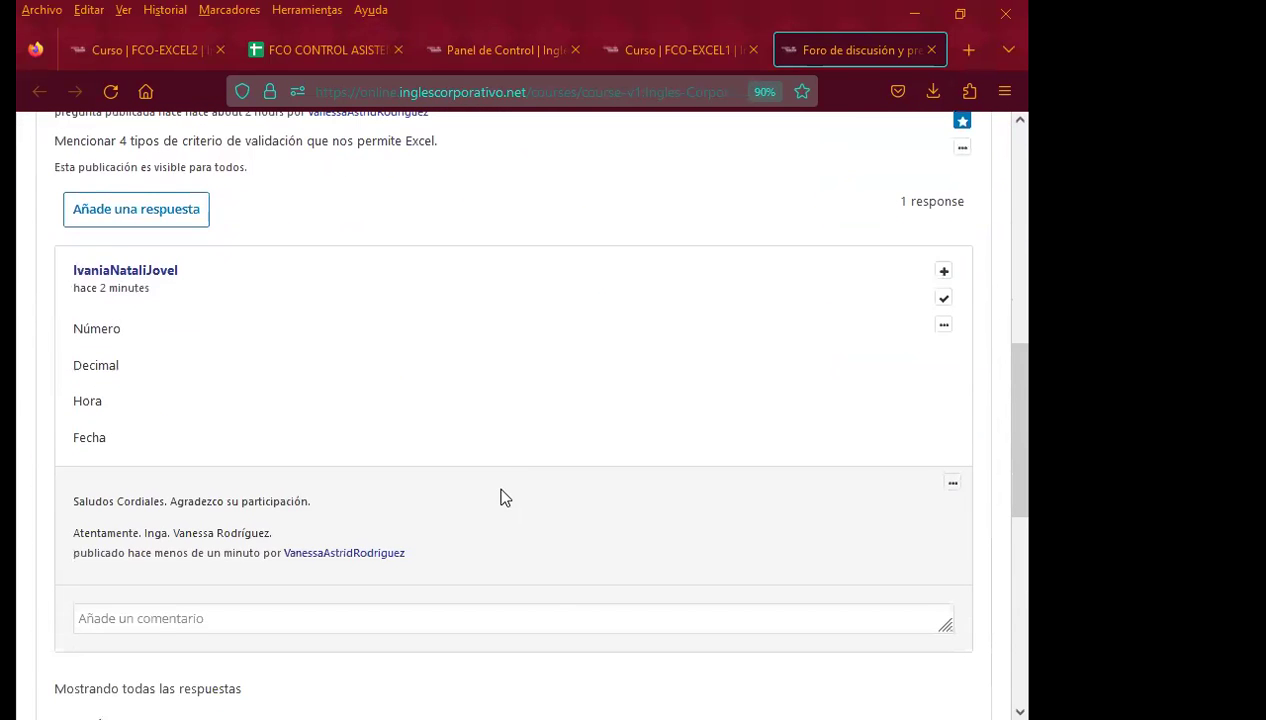